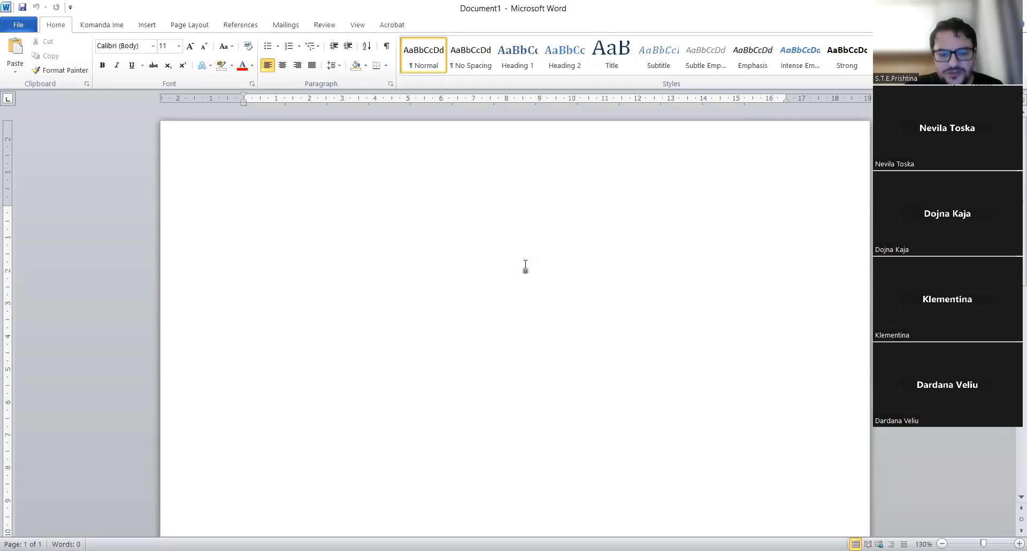
Write the sentence "Sot eshte kohe e bukur,ka shume mundesi te mos bjere shi." in the blank document
type("Sot eshte kohe e bukur,")
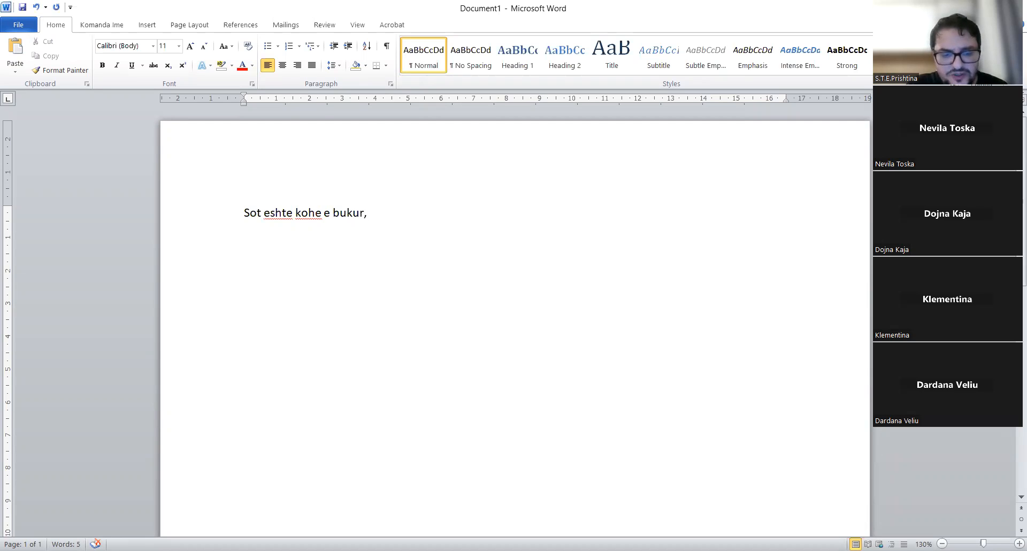
type("ka shu")
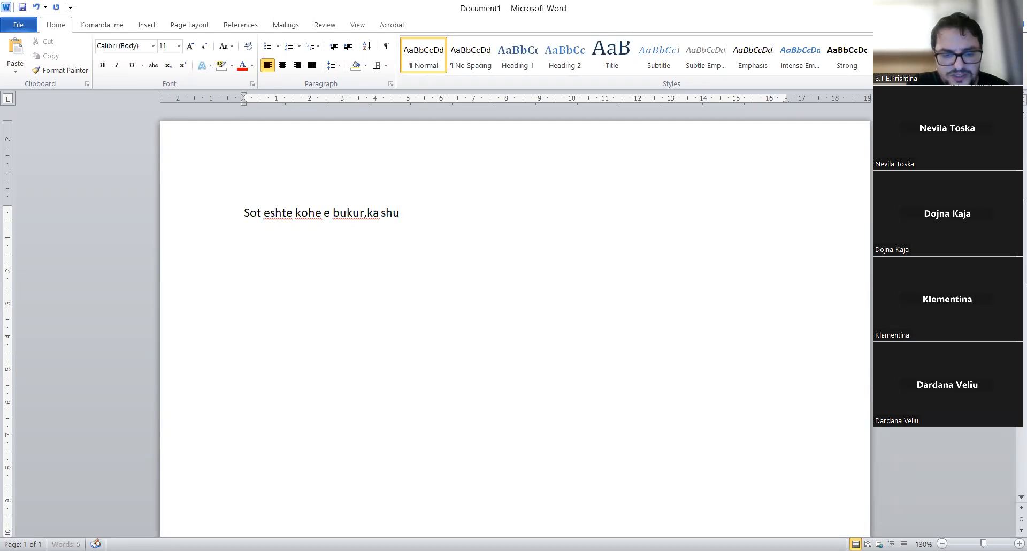
type("me mundesi ")
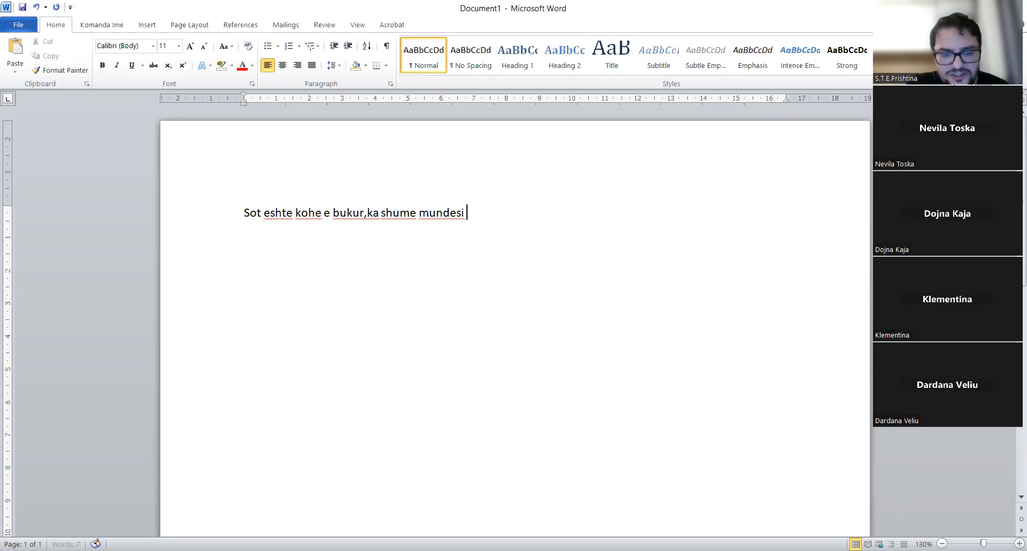
type("te mos bjere shi")
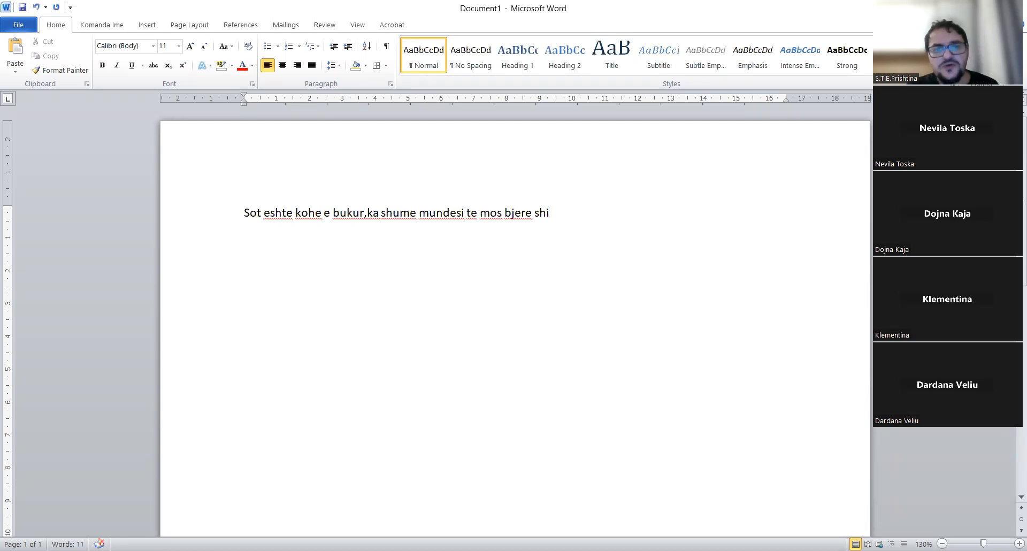
type(".")
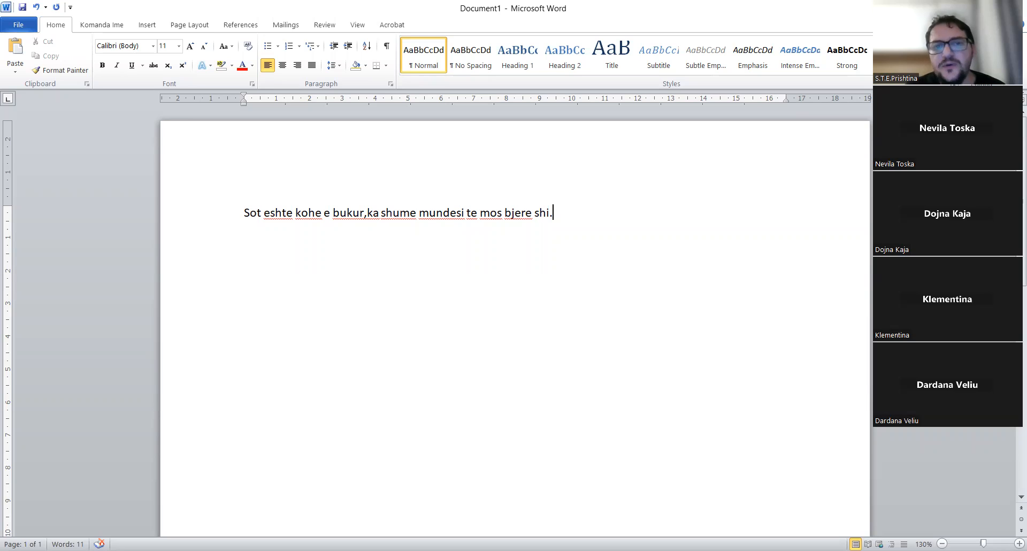
Insert a space after the comma following "bukur" and add "Fjaline e dyte" after the first sentence
left_click(366, 214)
type(",")
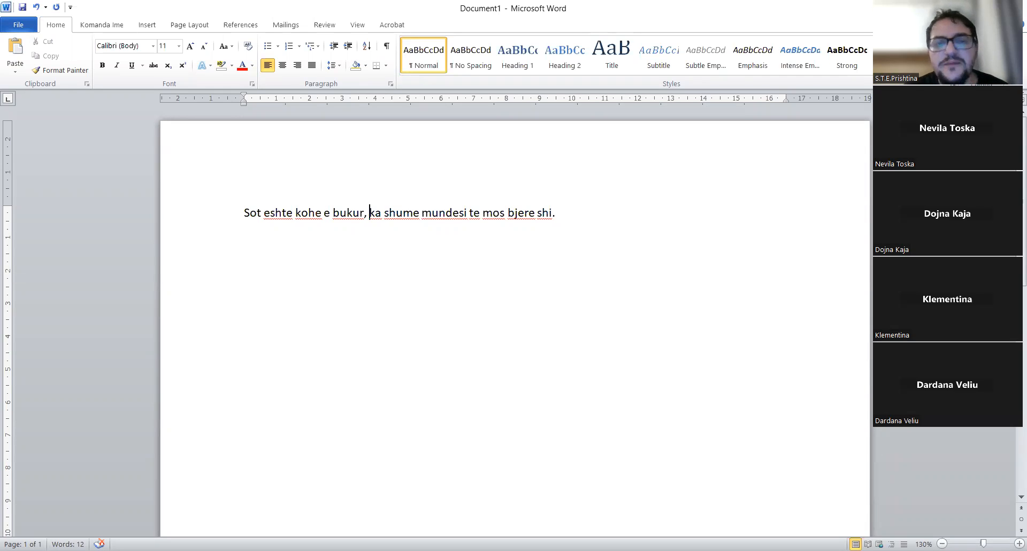
left_click(561, 216)
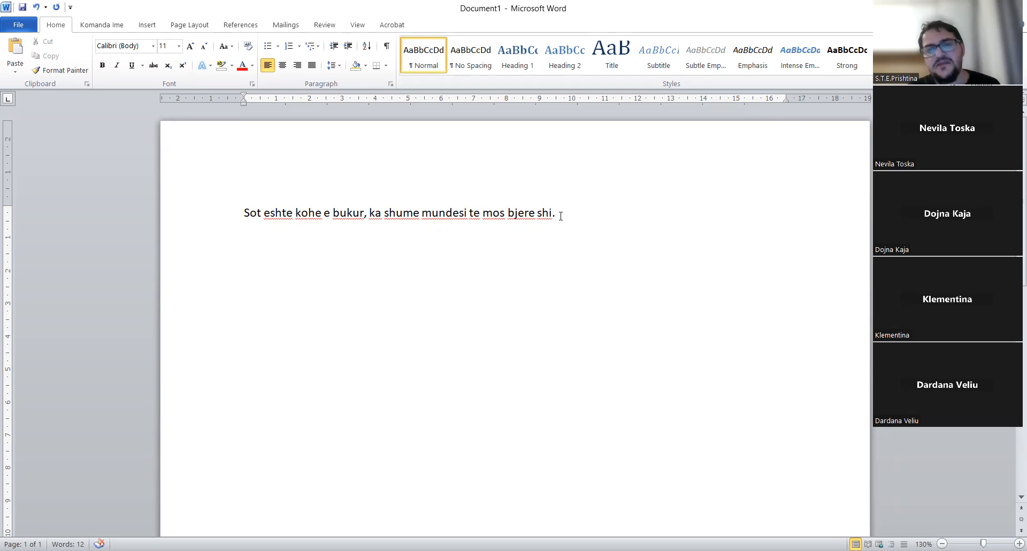
type("Fjaline e dyte")
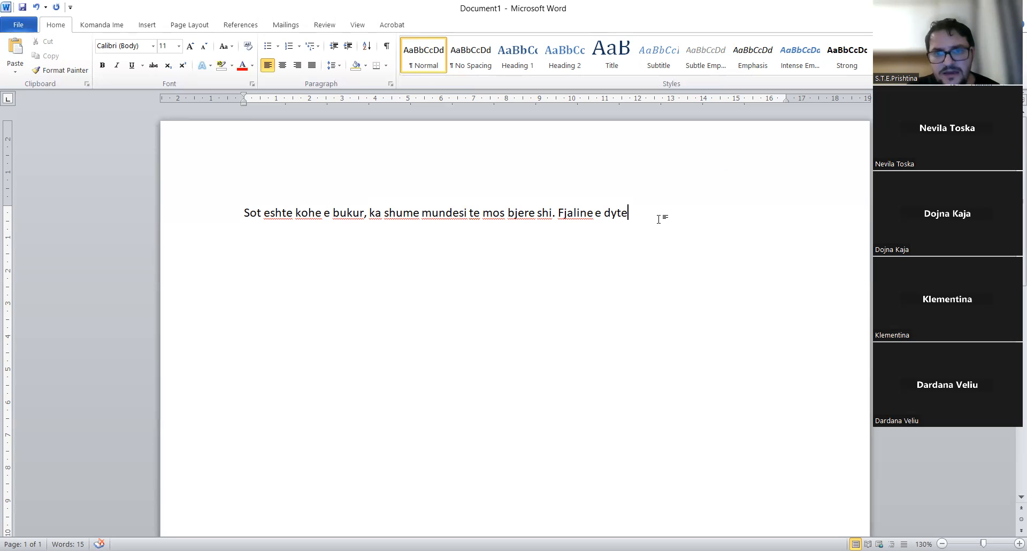
Delete all the text in the document
left_click_drag(603, 220, 251, 217)
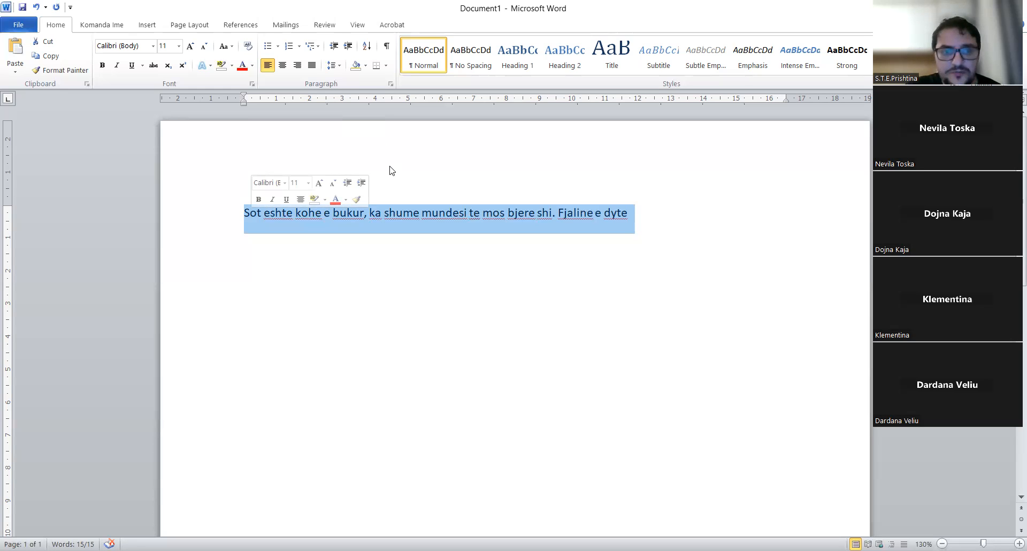
key("Delete")
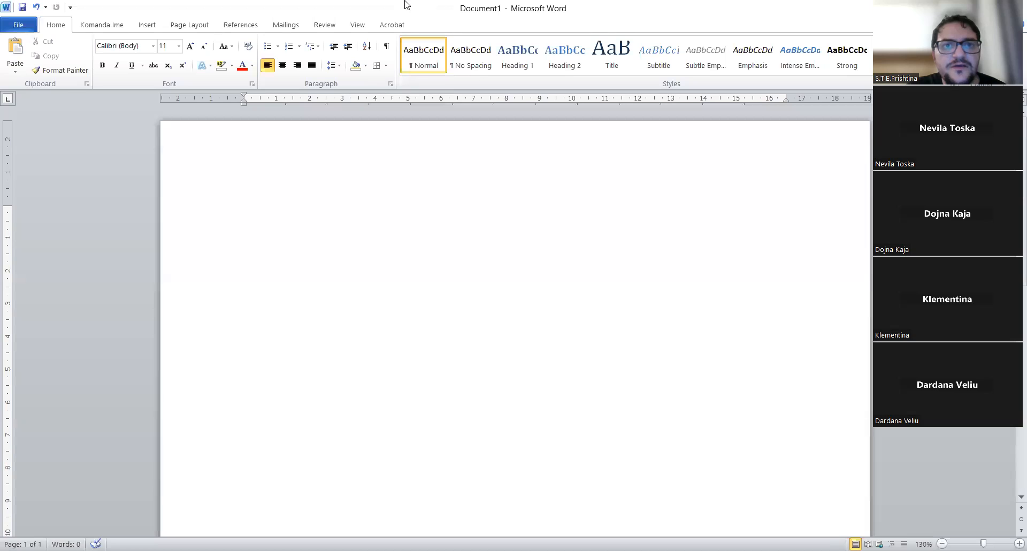
double_click(418, 168)
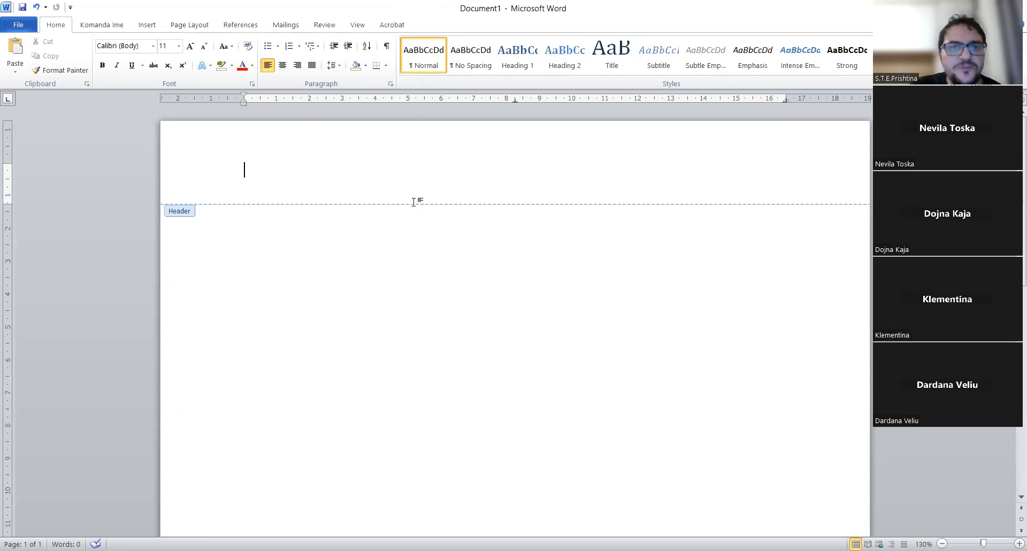
double_click(408, 235)
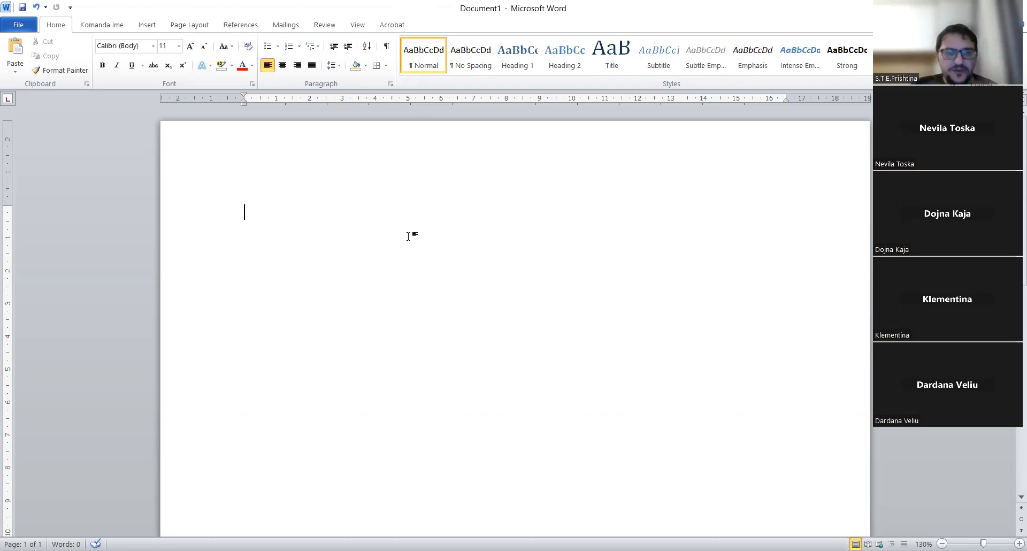
scroll(408, 235, "down", 10)
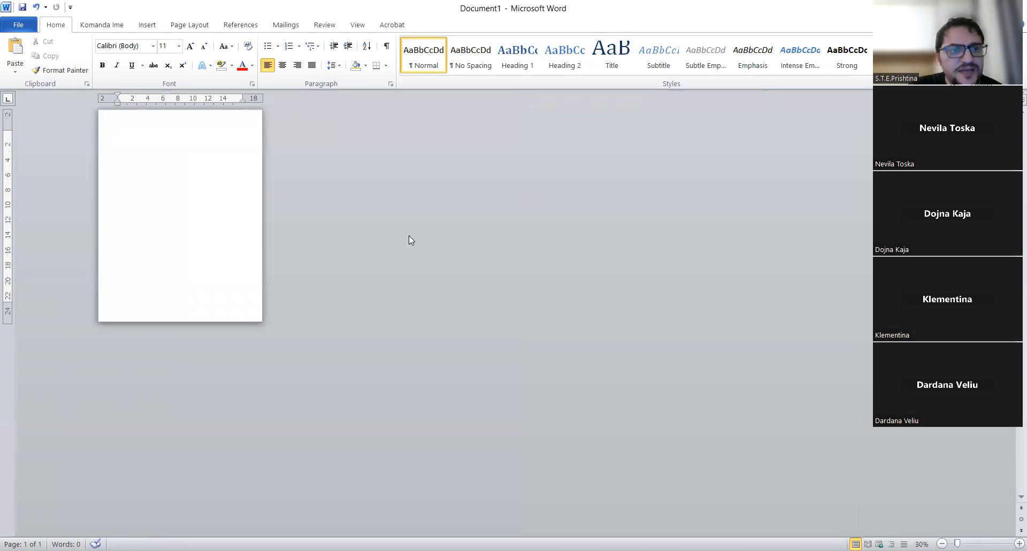
right_click(409, 235)
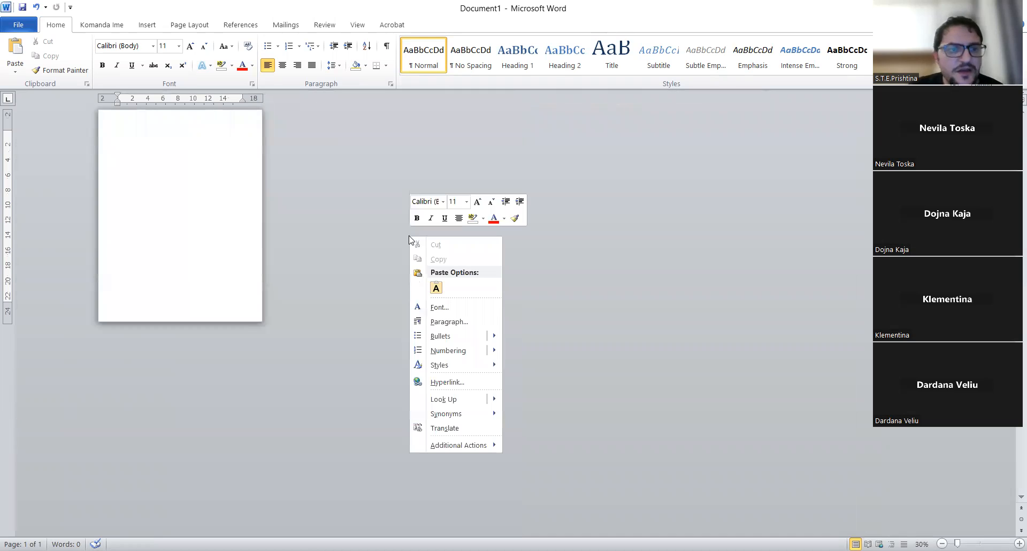
left_click(172, 202)
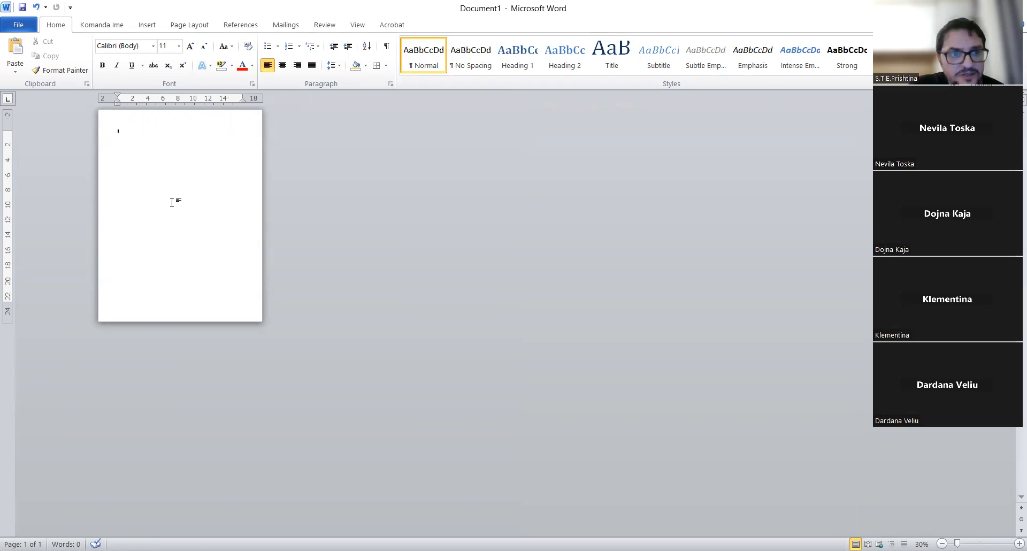
Generate sample paragraphs in the document body with the command =rand()
scroll(171, 202, "up", 3, "ctrl")
type("=")
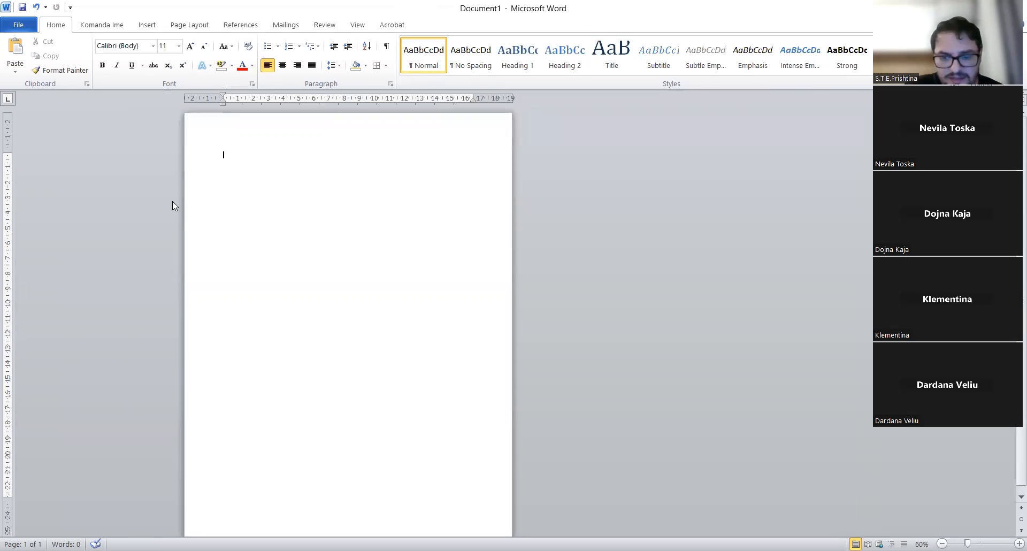
type("r")
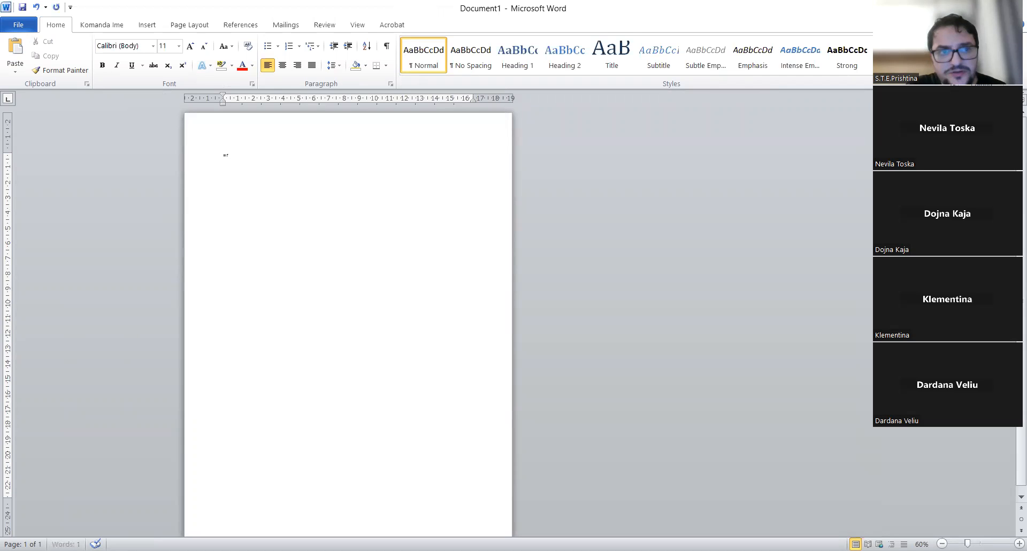
type("and(")
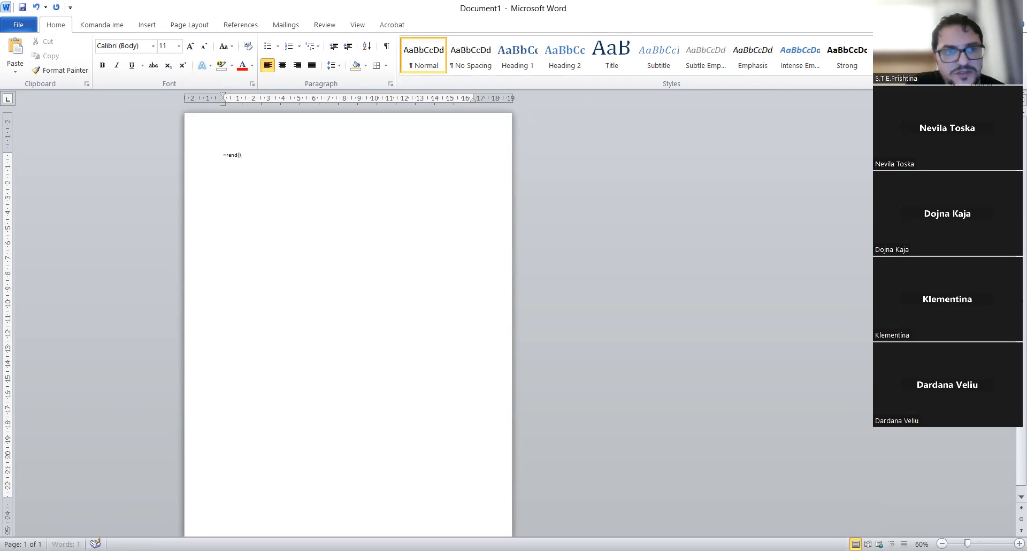
type(")")
scroll(172, 201, "up", 3, "ctrl")
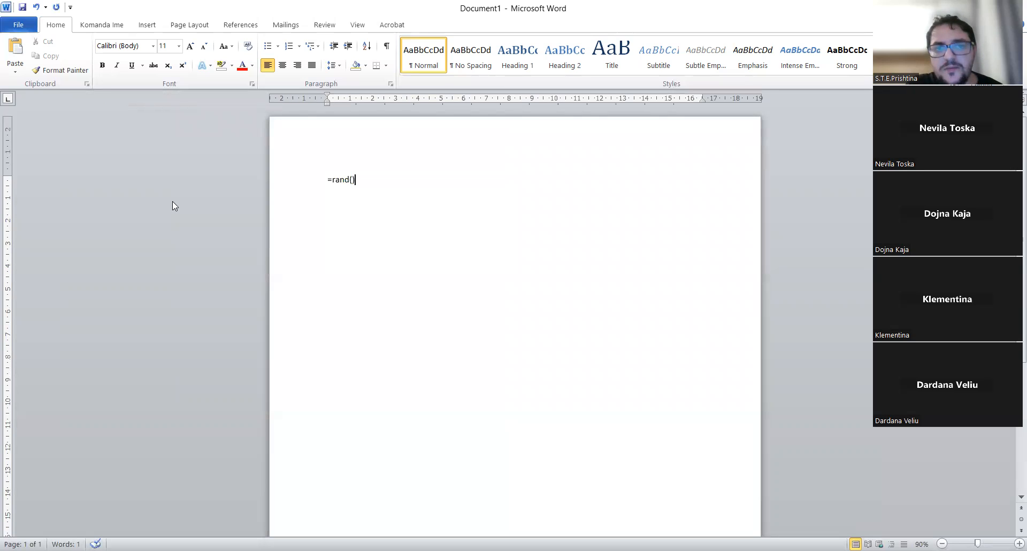
key("Return")
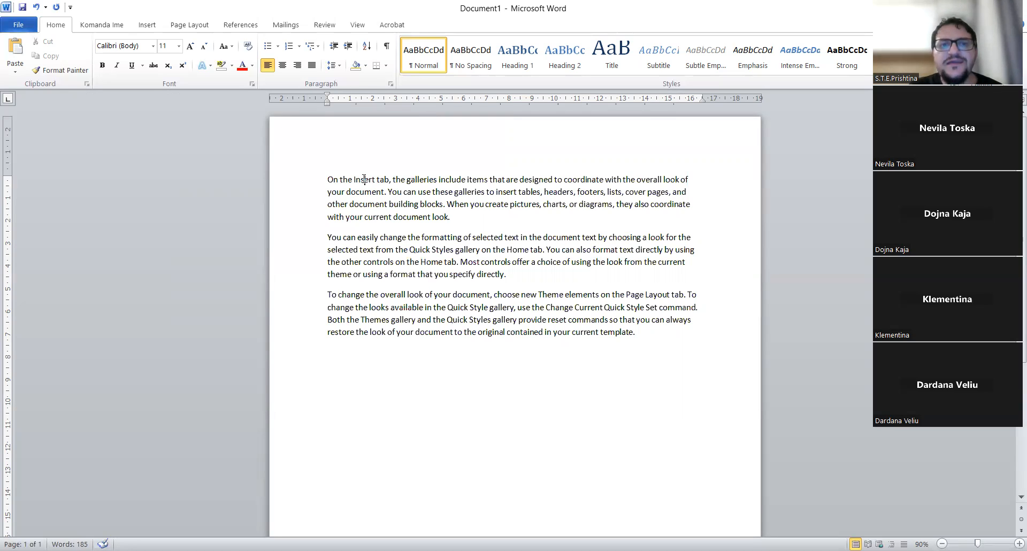
Set the document's paper size to A4 (21 cm x 29.7 cm)
left_click(182, 28)
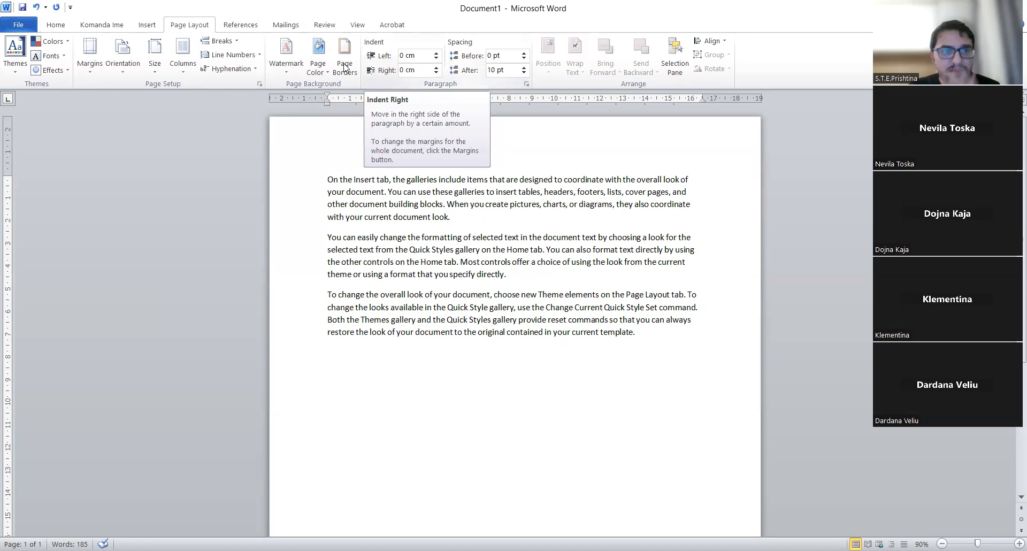
left_click(155, 59)
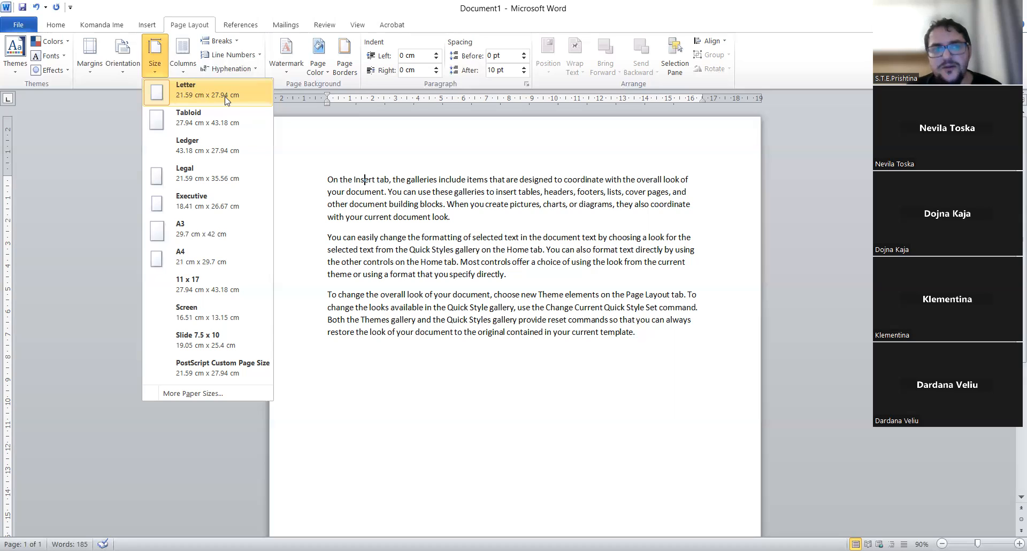
left_click(216, 269)
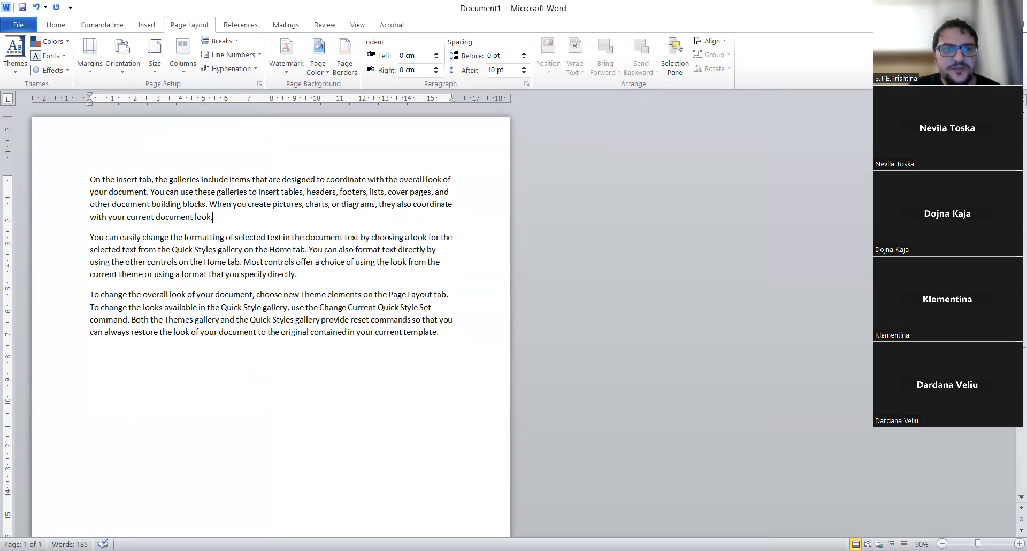
Switch the paper size to Letter (21.59 cm x 27.94 cm) and back to A4
left_click(155, 73)
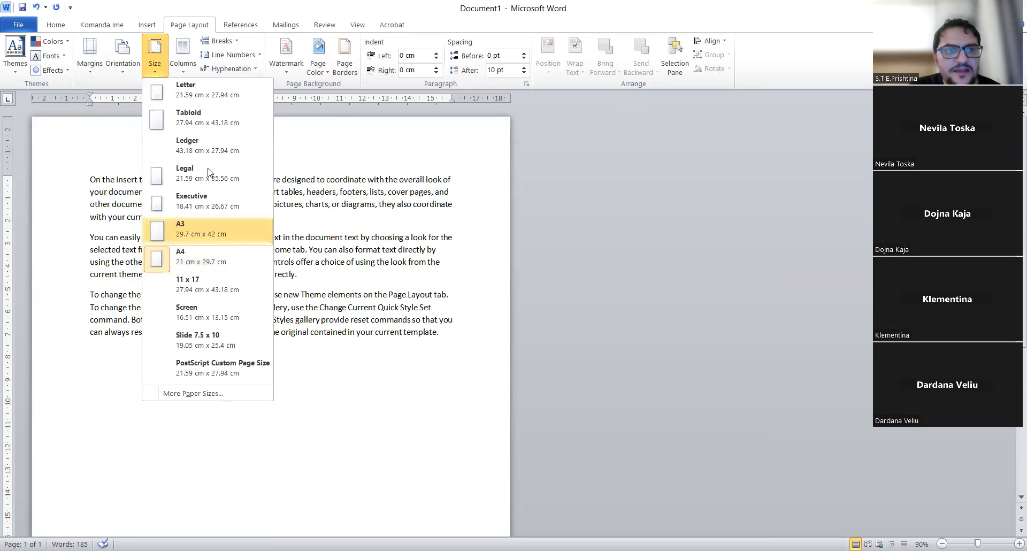
left_click(211, 90)
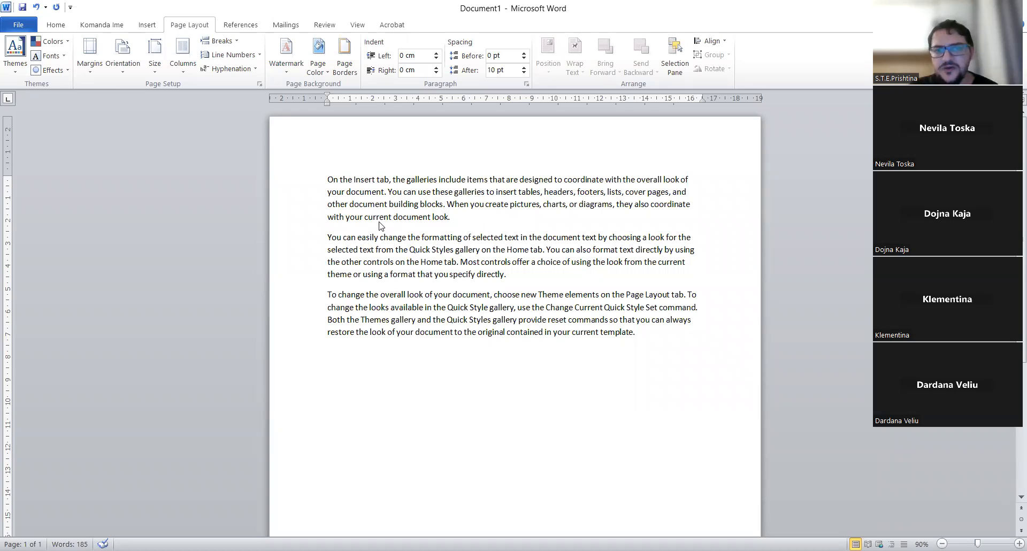
left_click(158, 75)
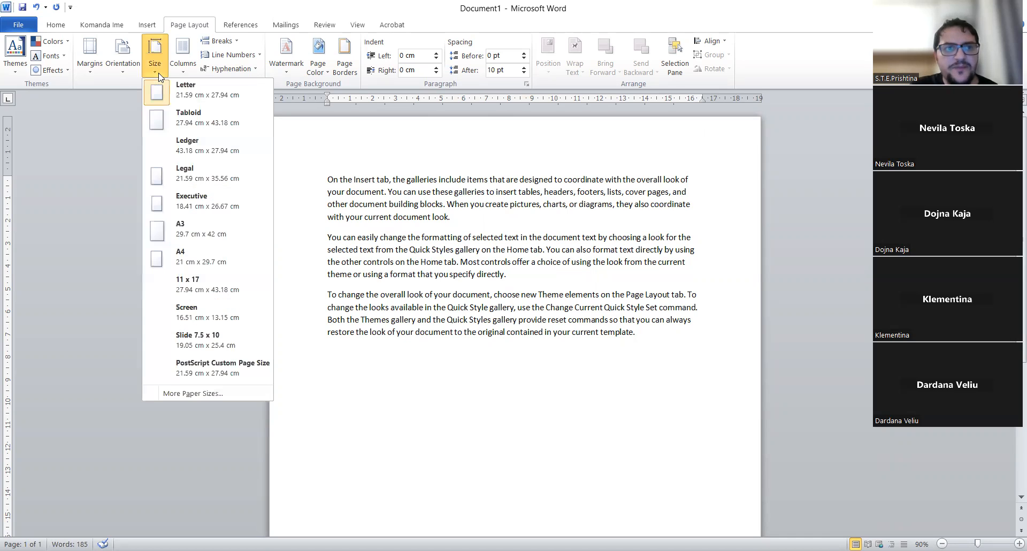
left_click(184, 255)
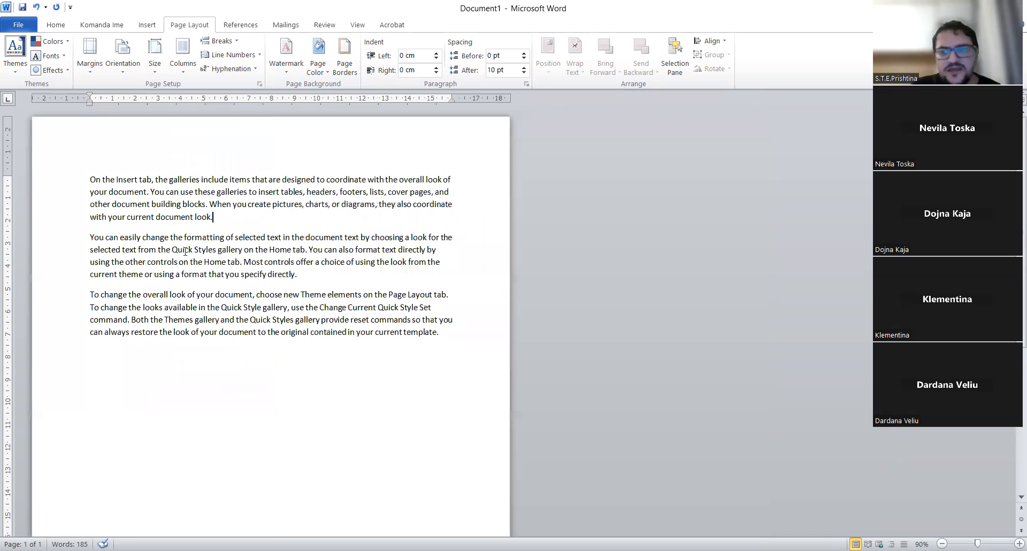
Change the document's paper size to A3 (29.7 cm x 42 cm)
scroll(185, 251, "down", 4, "ctrl")
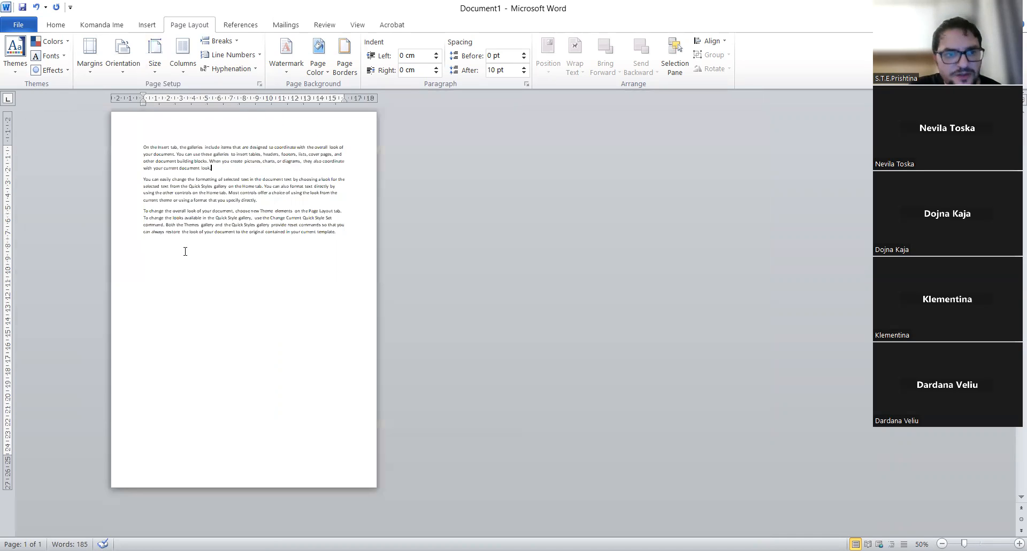
scroll(185, 252, "down", 2, "ctrl")
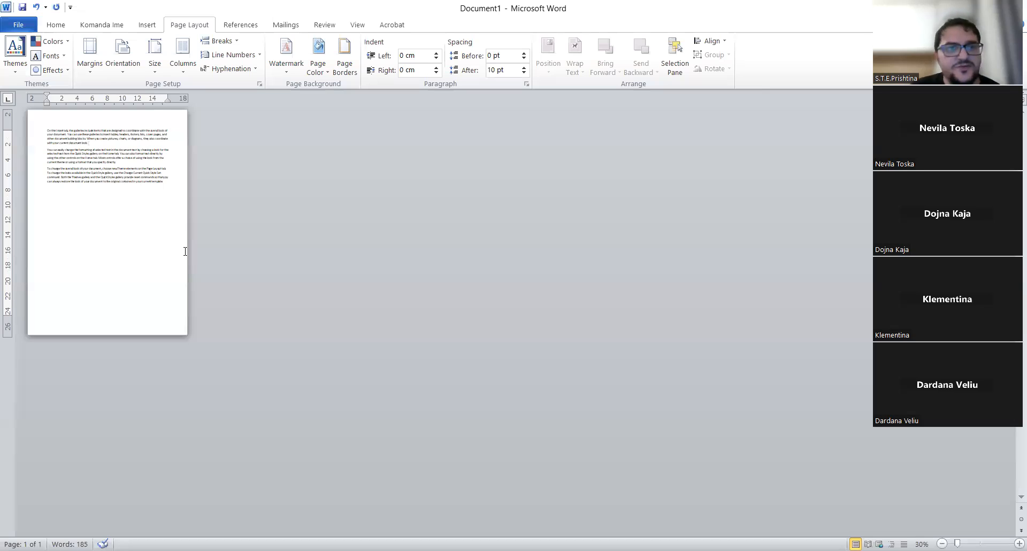
left_click(151, 70)
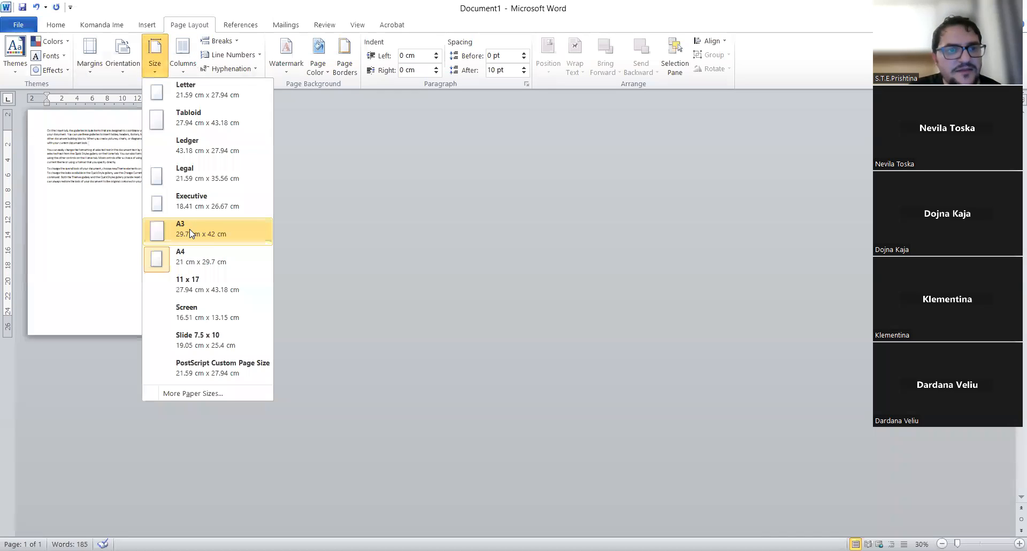
left_click(191, 234)
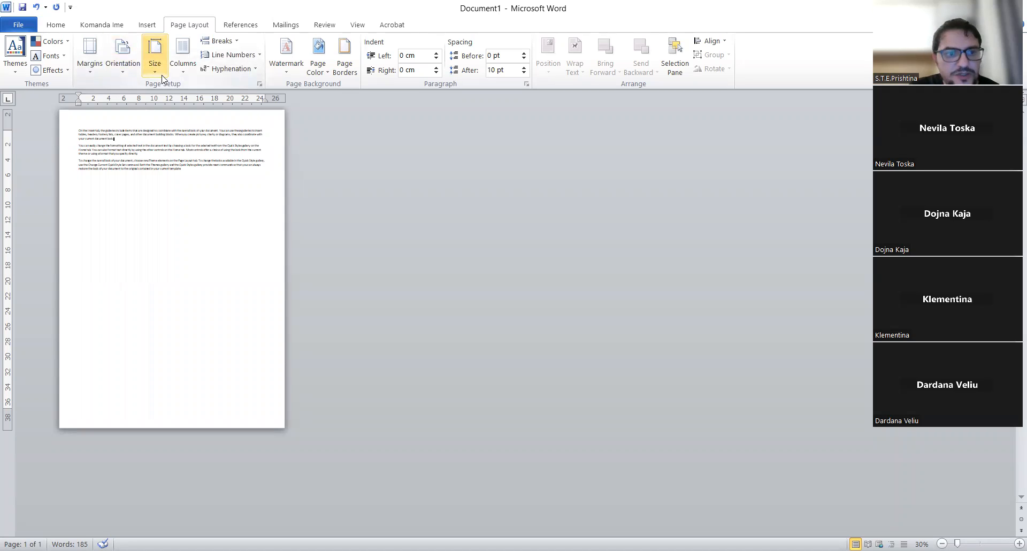
Open the detailed paper size settings and choose Custom size for the document
left_click(155, 59)
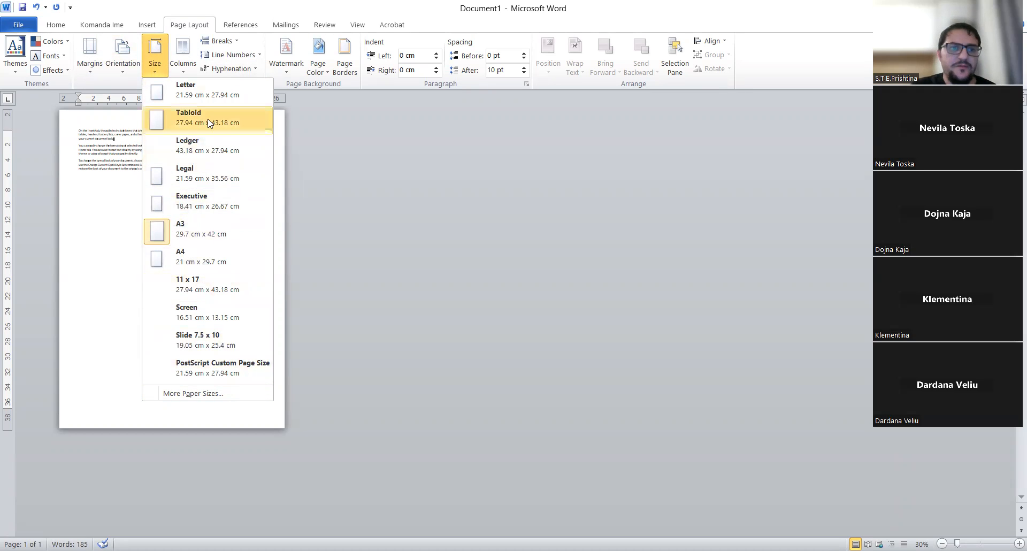
left_click(242, 396)
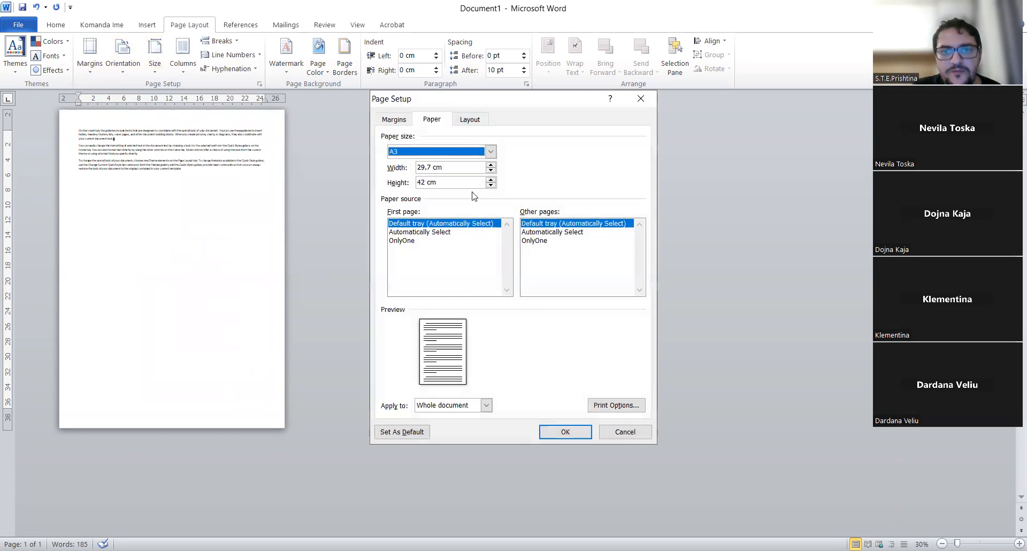
left_click(491, 152)
scroll(488, 177, "up", 1)
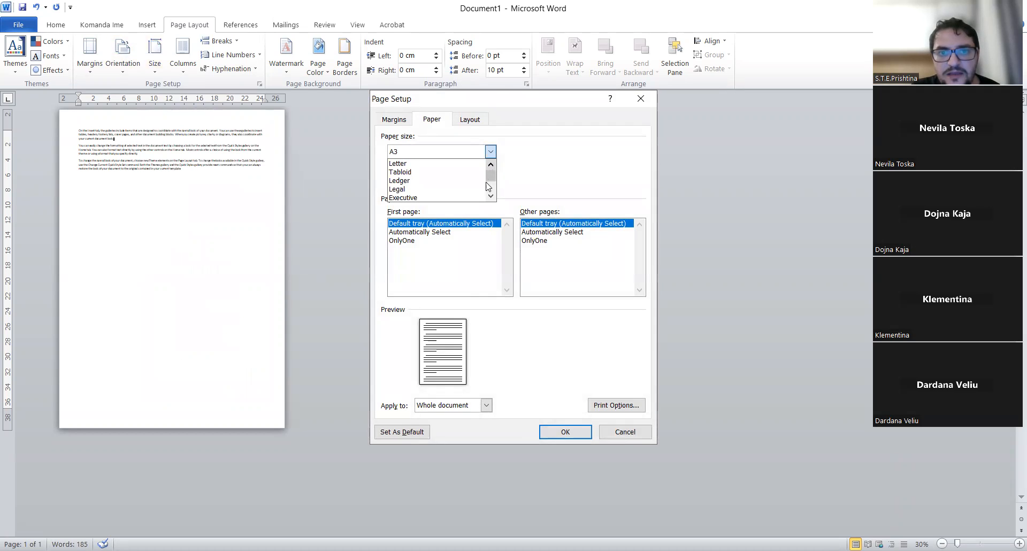
left_click(490, 196)
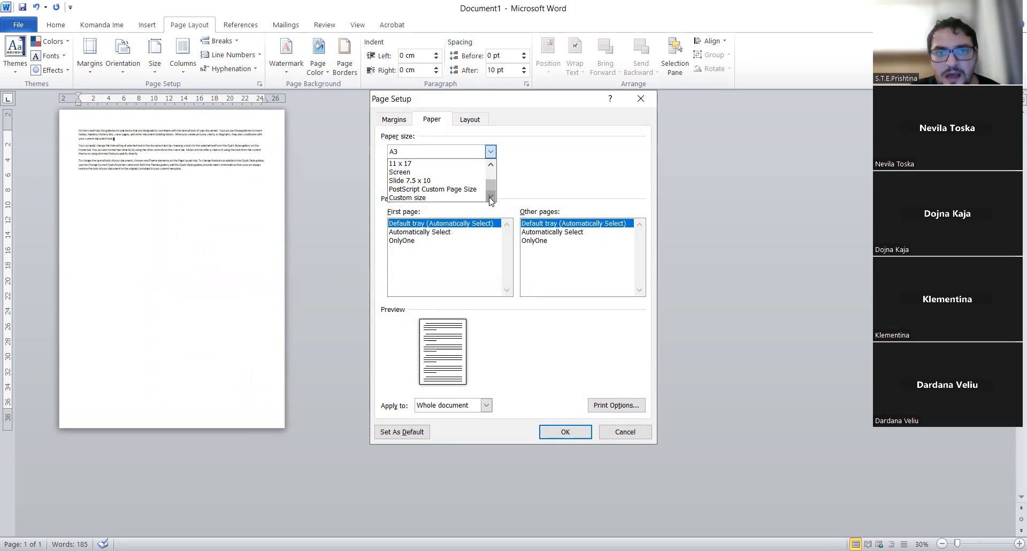
left_click(425, 198)
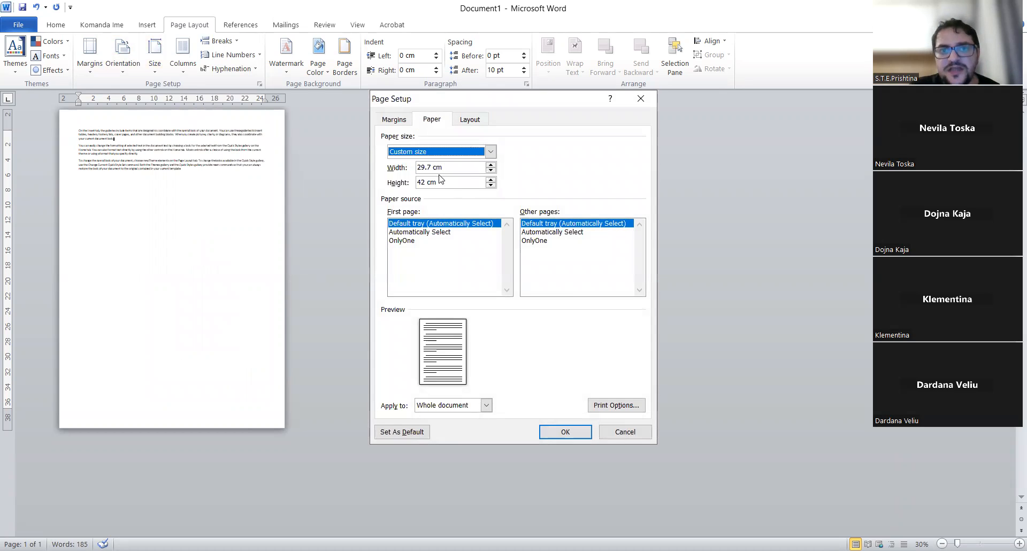
Set the custom paper width to 14 cm and the height to 21 cm
left_click(440, 167)
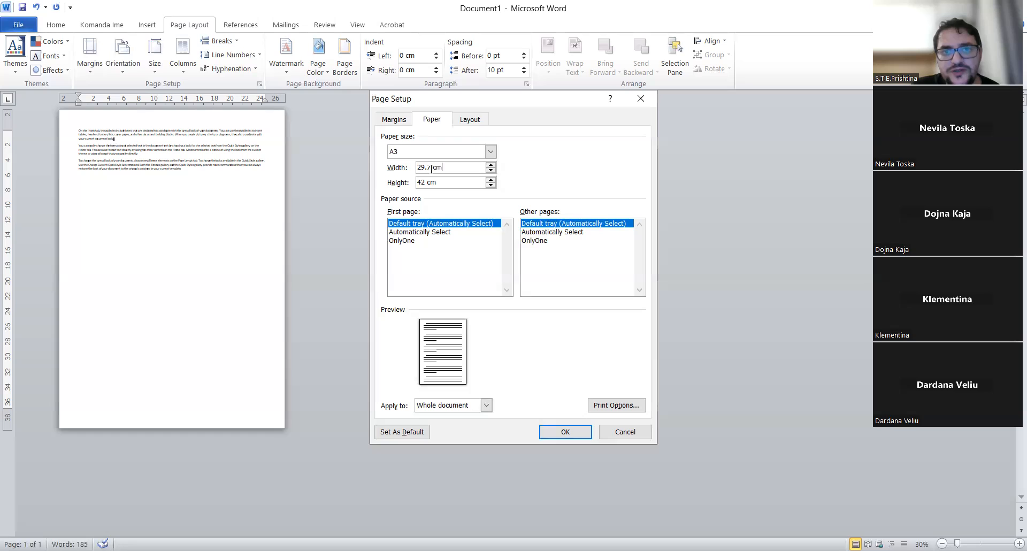
key("BackSpace")
key("BackSpace")
key("BackSpace")
key("BackSpace")
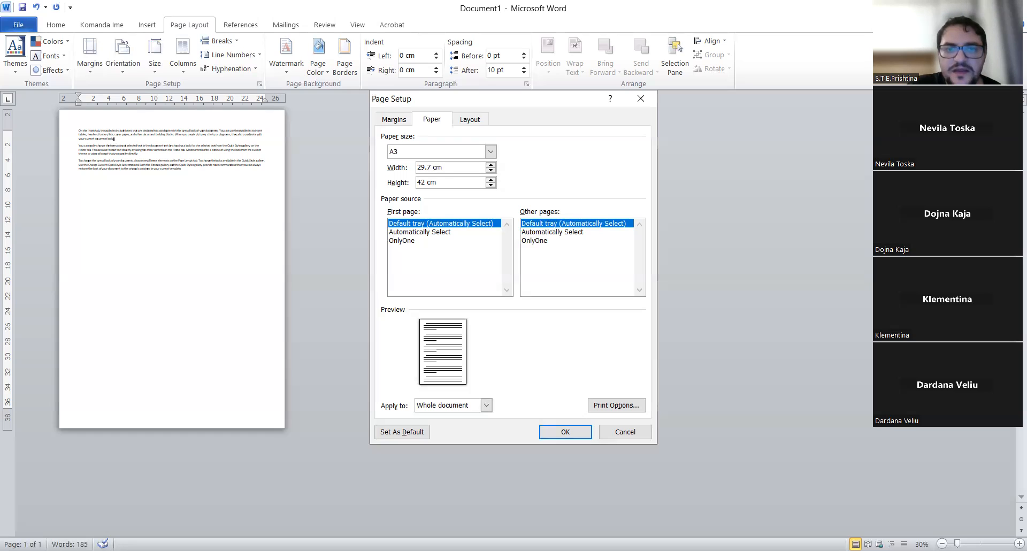
type("14")
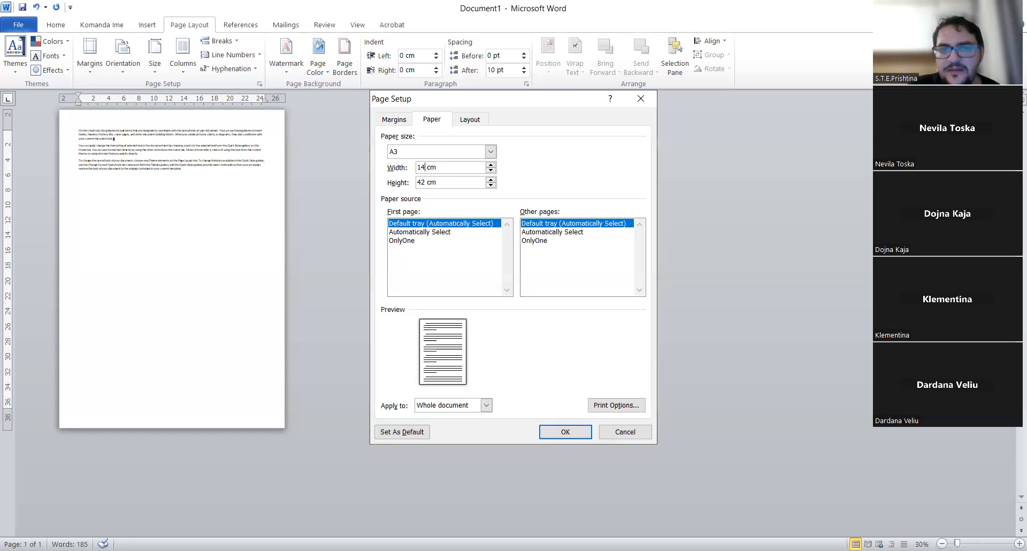
left_click(425, 183)
key("BackSpace")
key("BackSpace")
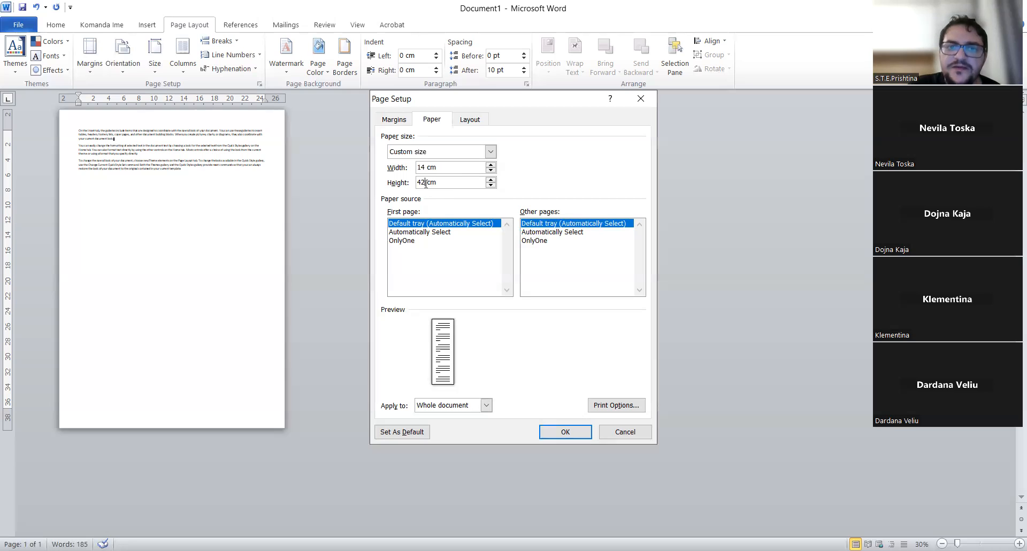
type("21")
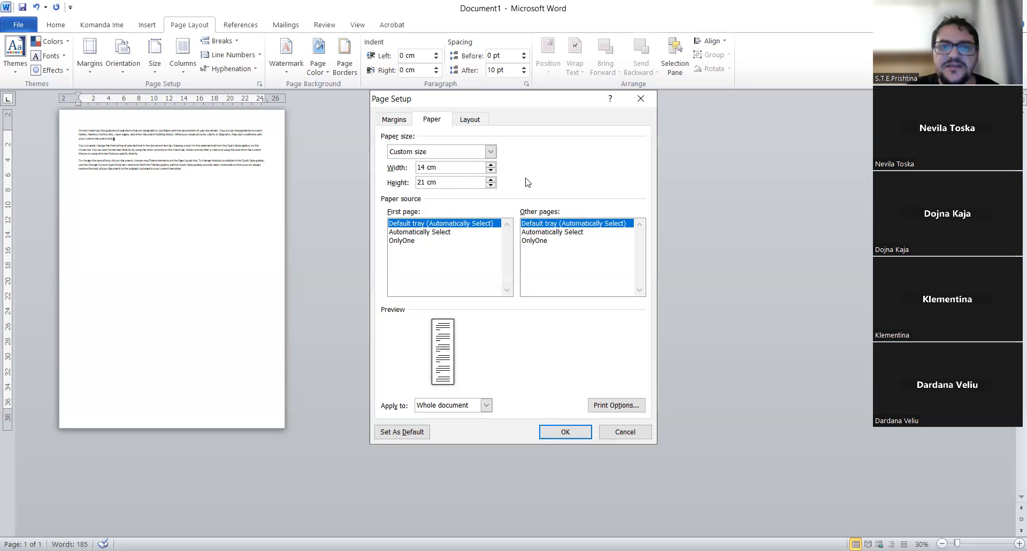
left_click(445, 168)
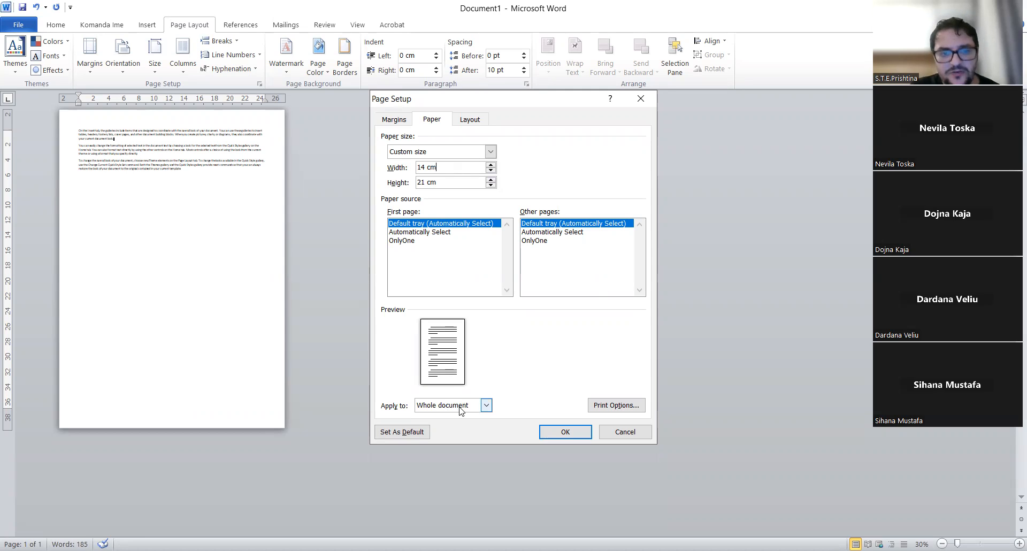
Apply the custom paper size to the whole document
left_click(488, 406)
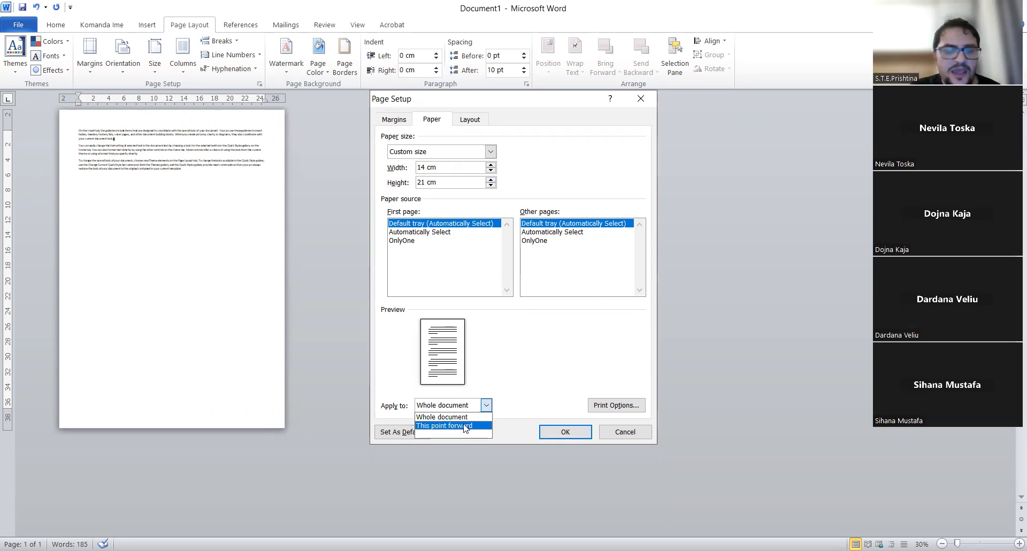
left_click(488, 379)
left_click(566, 433)
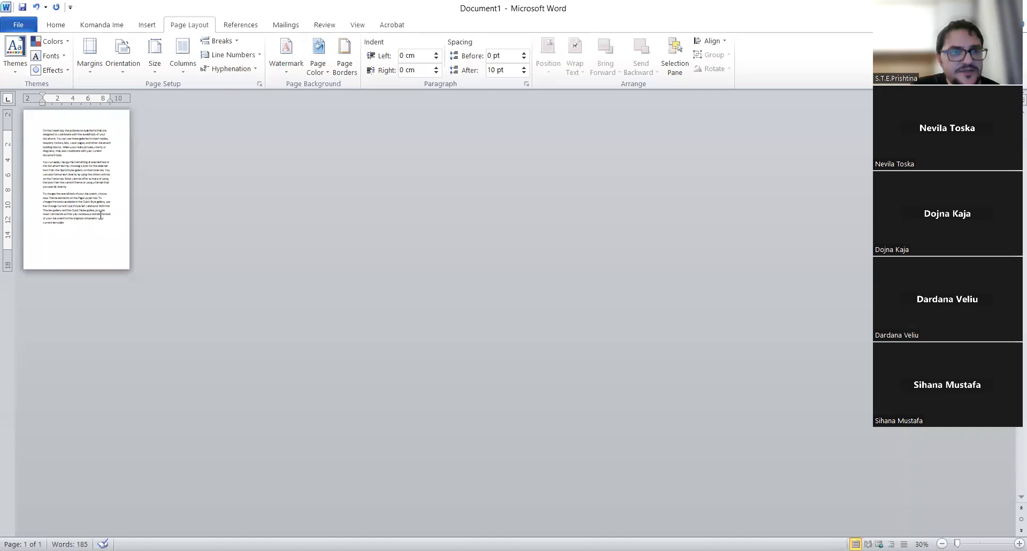
scroll(100, 215, "up", 2)
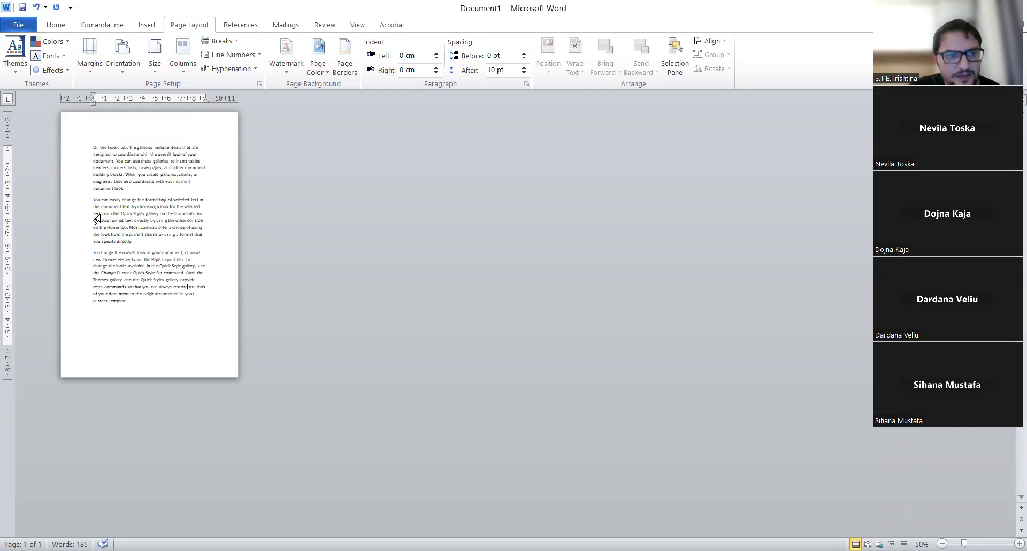
scroll(100, 215, "up", 2)
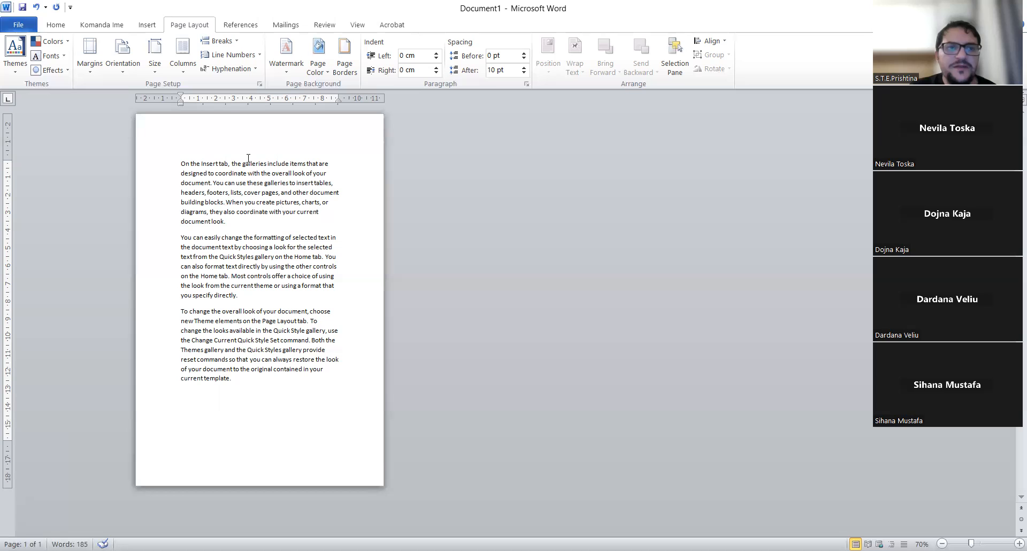
Set the document's paper size back to A4 (21 cm x 29.7 cm)
left_click(154, 57)
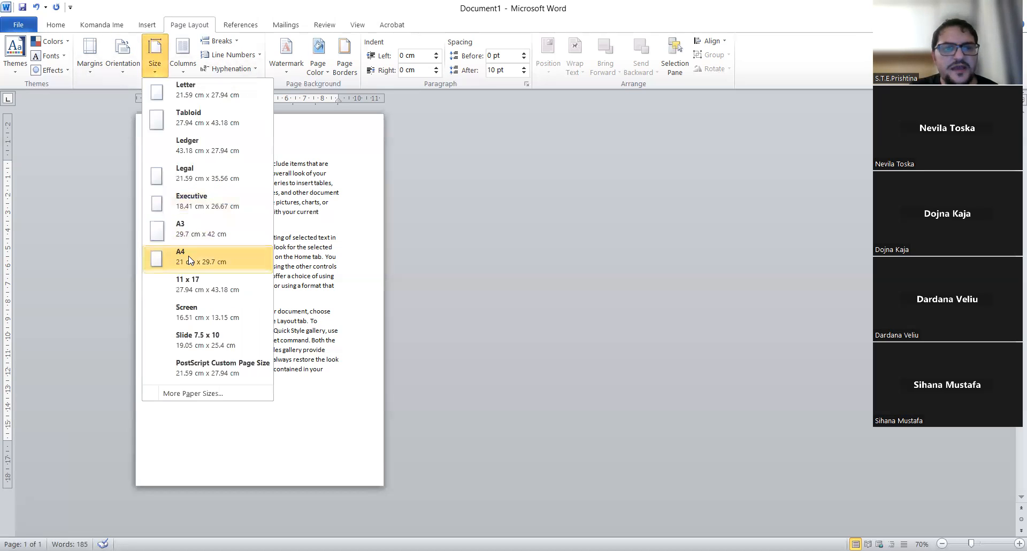
left_click(189, 260)
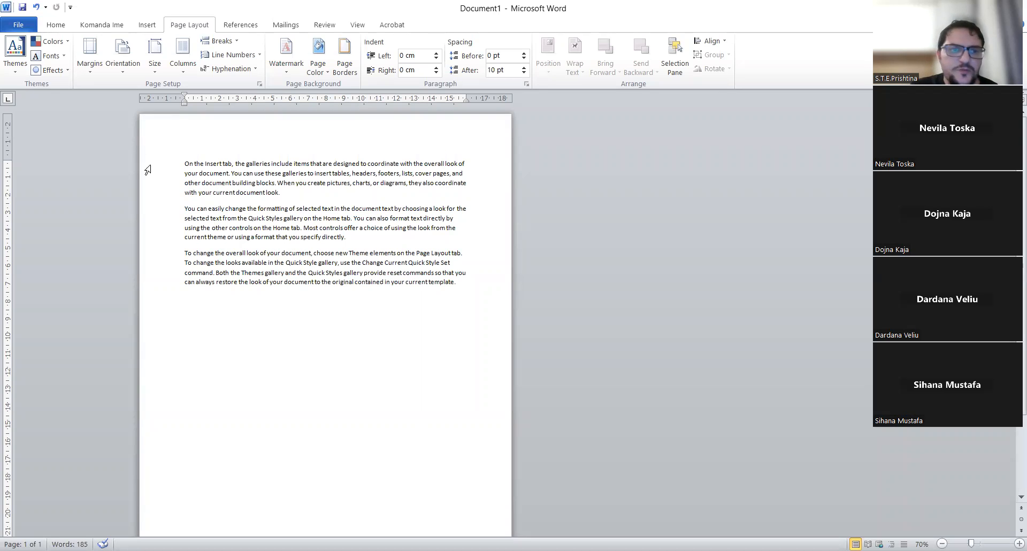
Try adding the letters "jd" before "selected" in the second paragraph, and remove them again
left_click(159, 185)
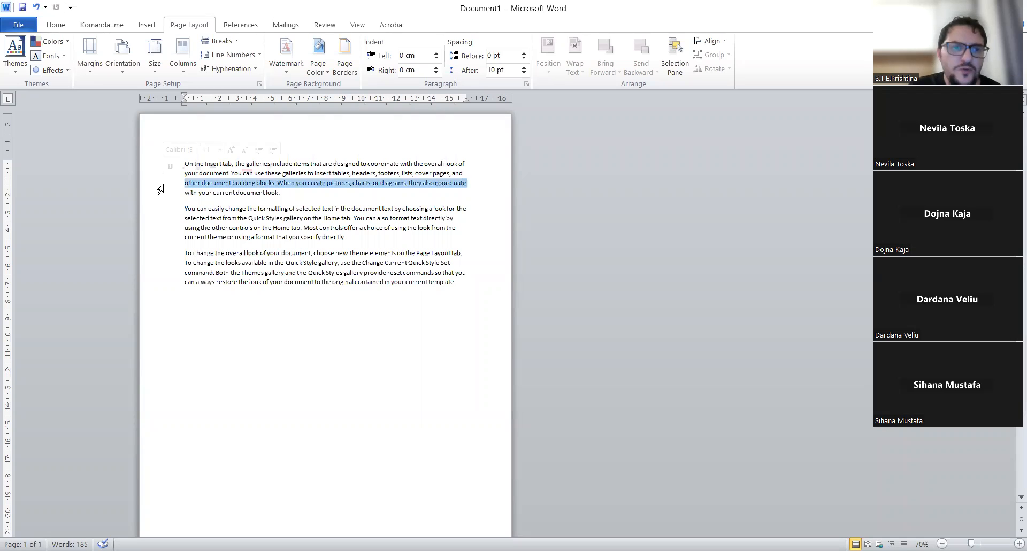
left_click(486, 210)
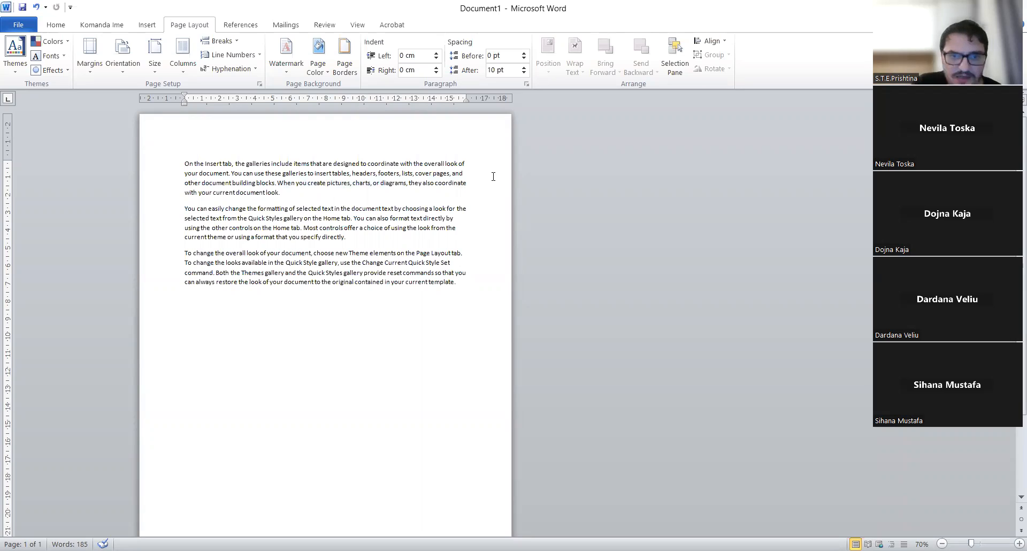
type("ss")
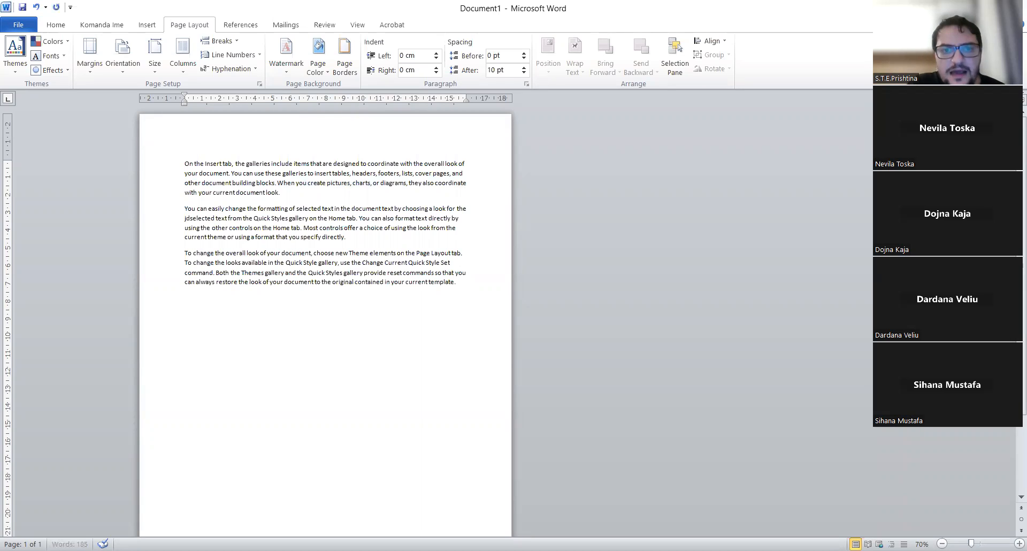
key("BackSpace")
key("BackSpace")
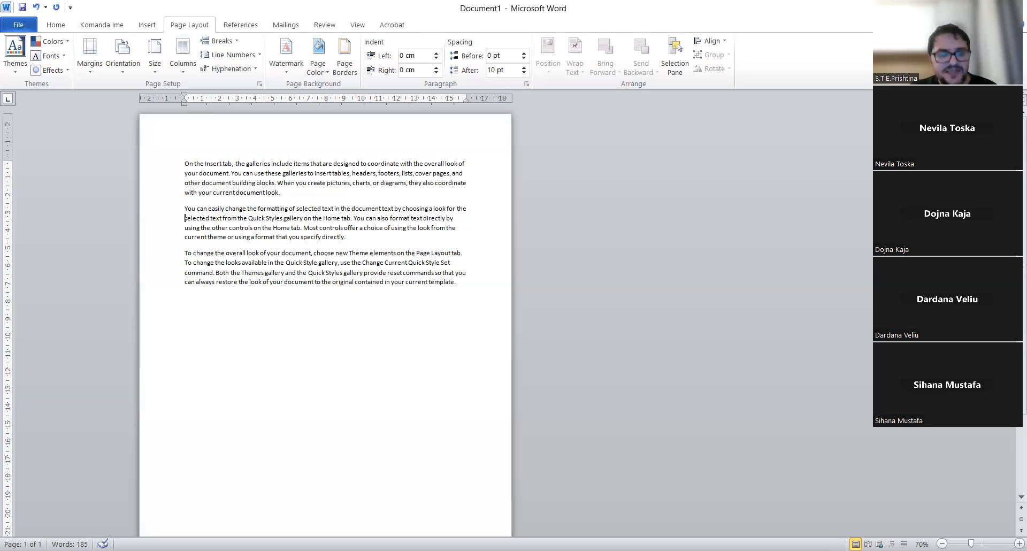
left_click(471, 209)
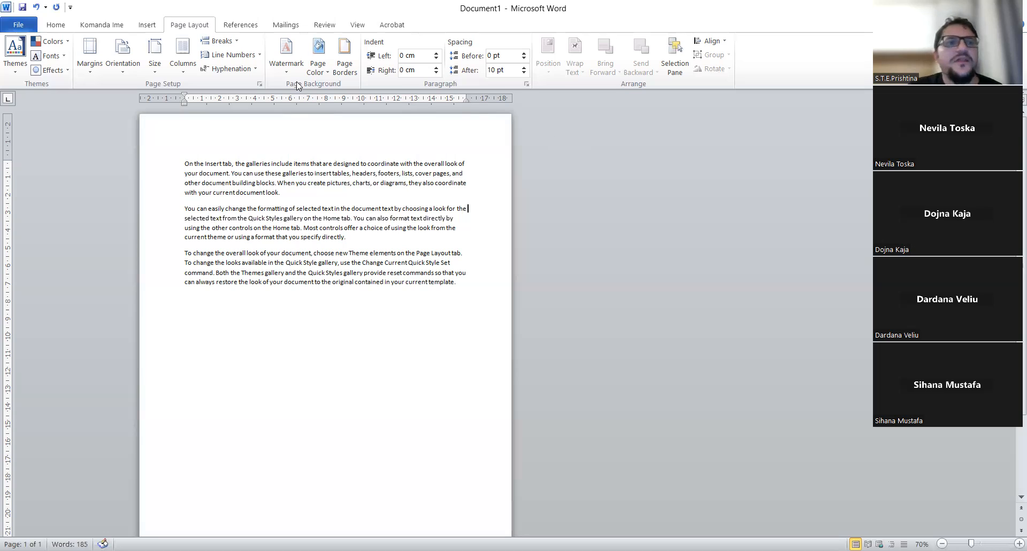
Apply the Wide margin preset, with 2.54 cm top and bottom and 5.08 cm left and right
left_click(89, 68)
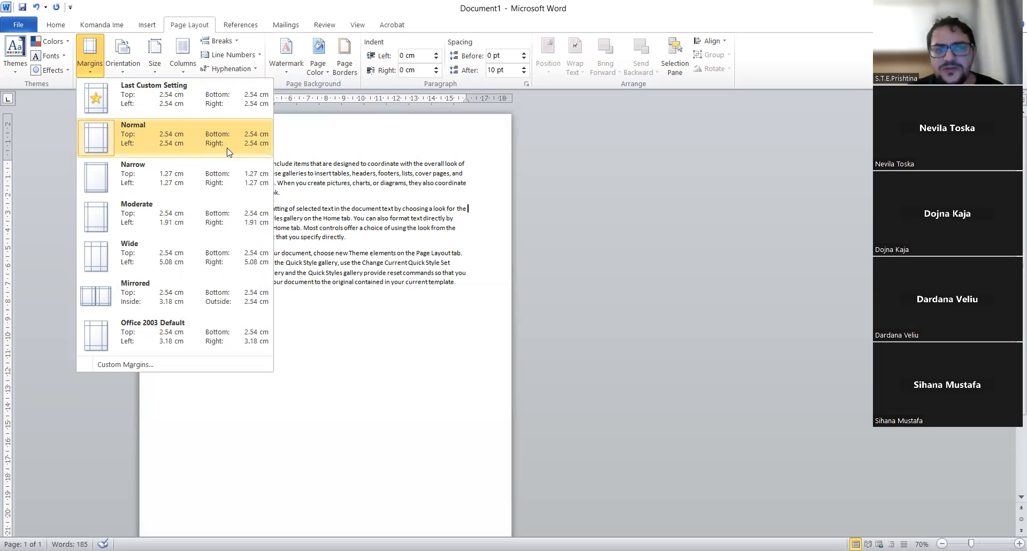
left_click(192, 259)
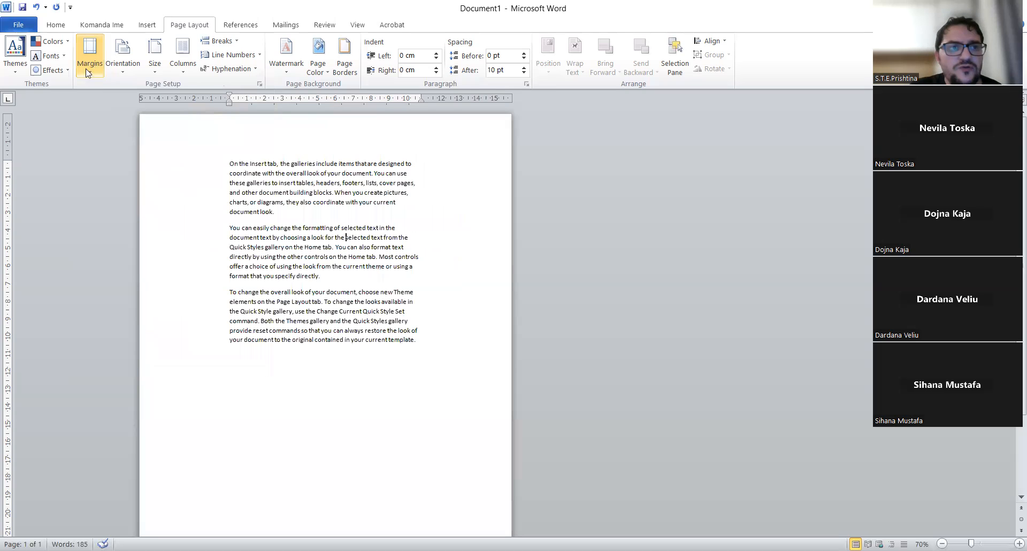
left_click(90, 82)
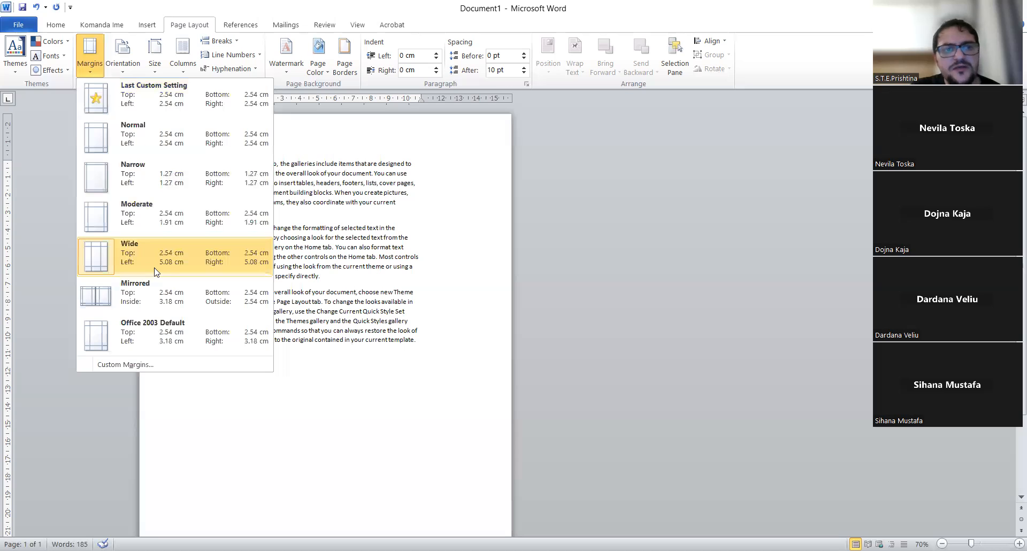
left_click(313, 274)
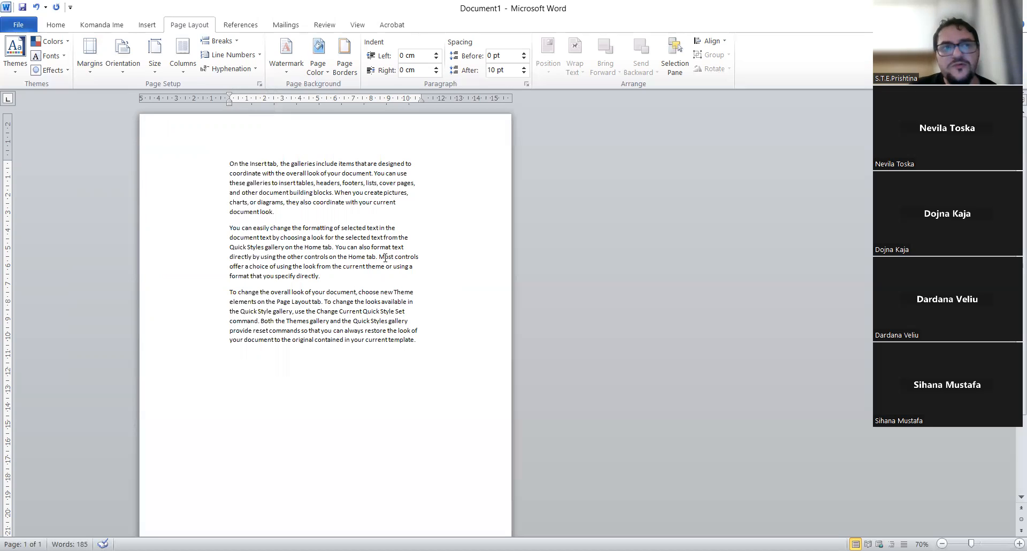
Apply the Narrow margin preset, with 1.27 cm on all four sides of the page
left_click(91, 67)
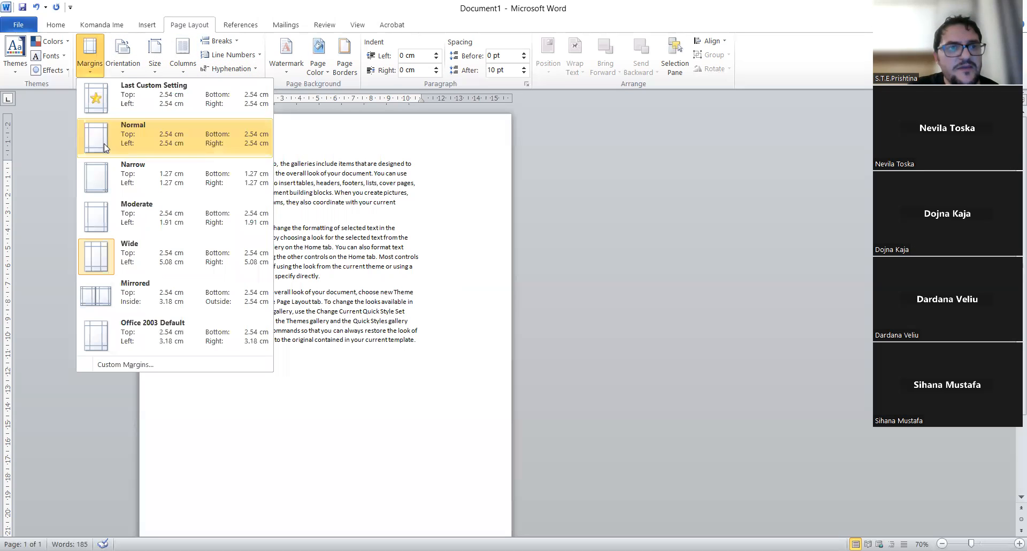
left_click(99, 179)
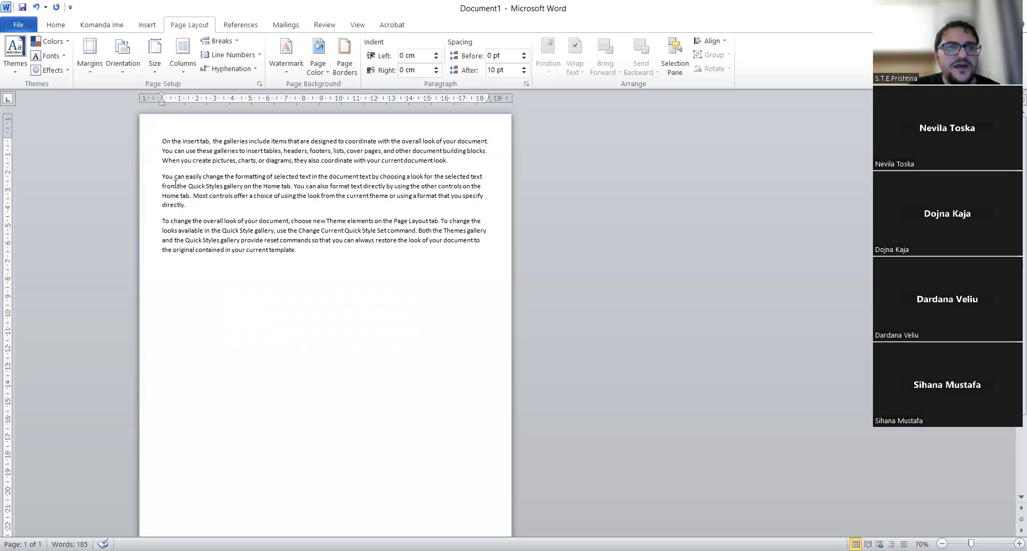
left_click(89, 64)
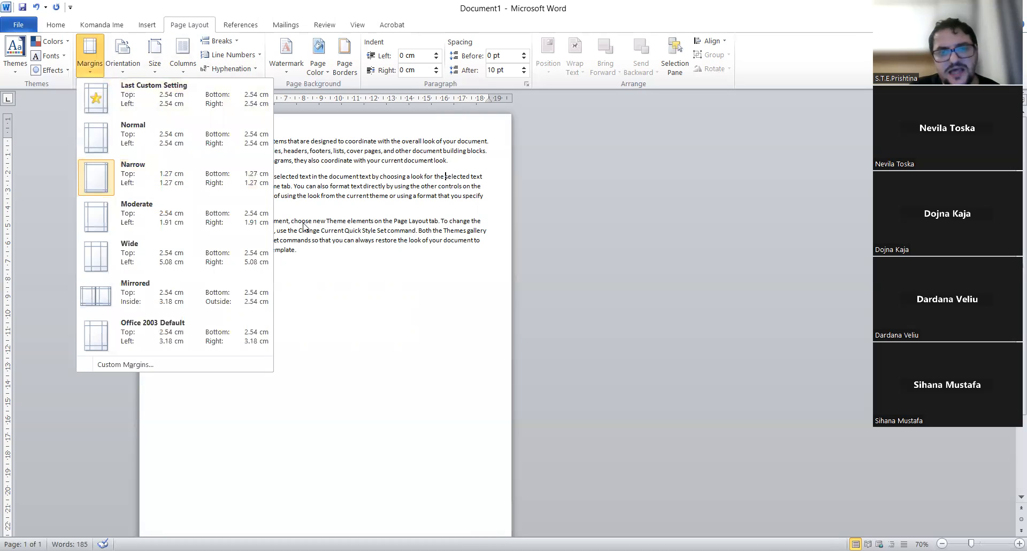
left_click(367, 261)
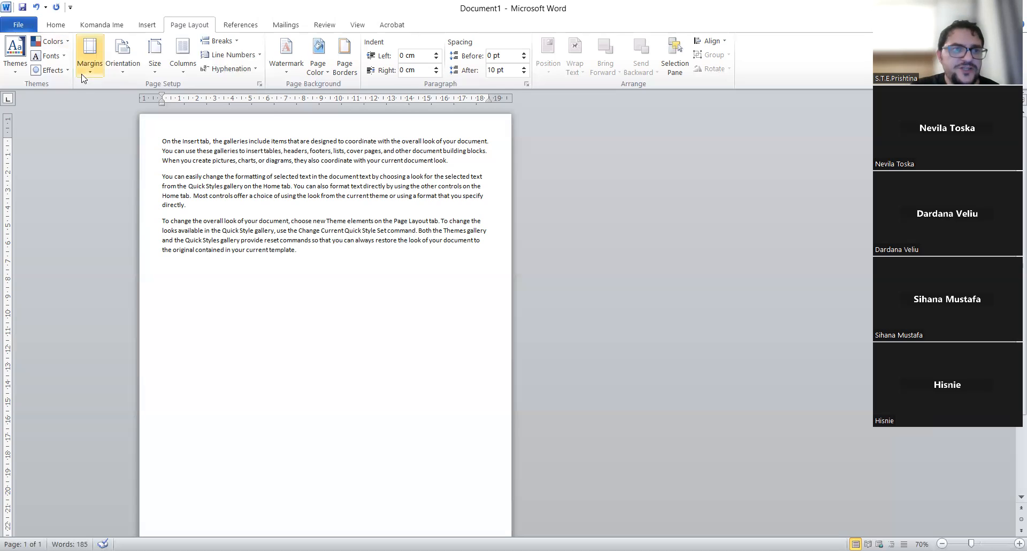
Set custom margins for the whole document with a 10 cm top margin and a 6 cm left margin
left_click(90, 53)
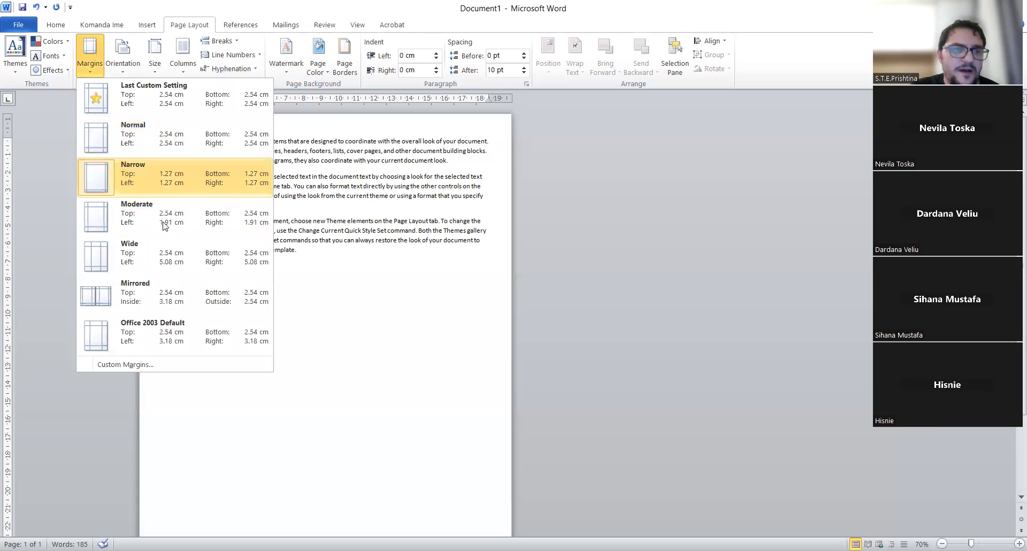
left_click(126, 364)
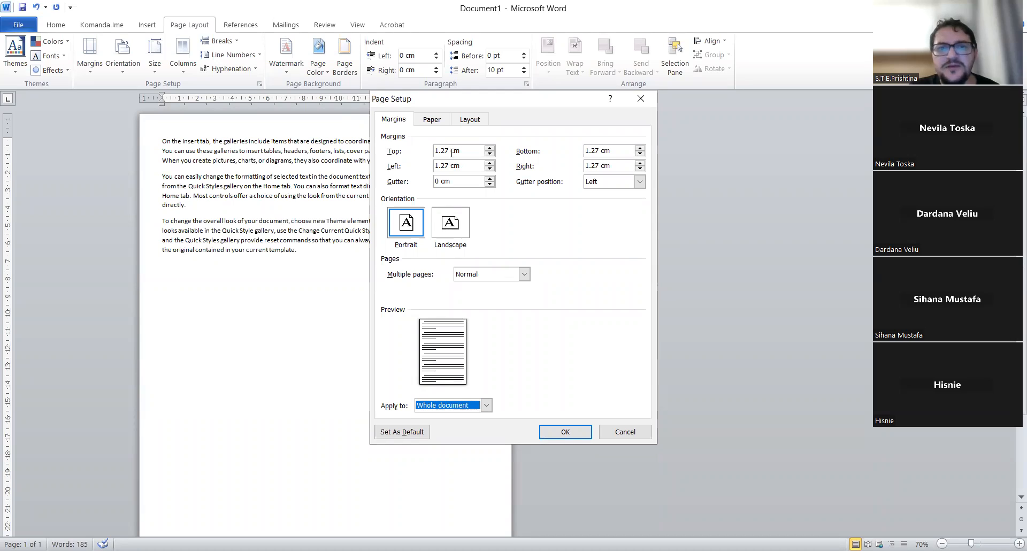
double_click(427, 154)
type("10")
left_click(602, 151)
left_click_drag(451, 165, 417, 172)
type("6")
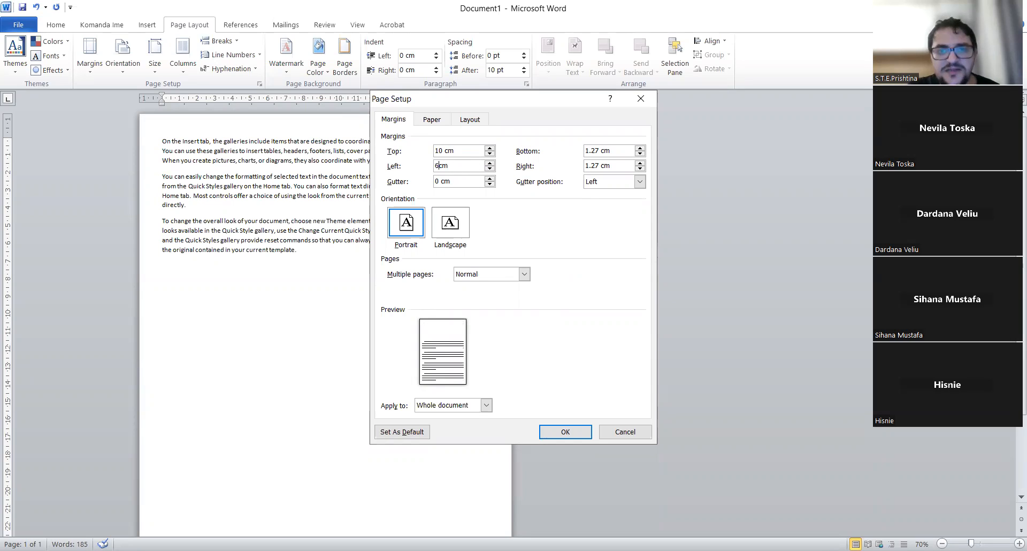
left_click(605, 165)
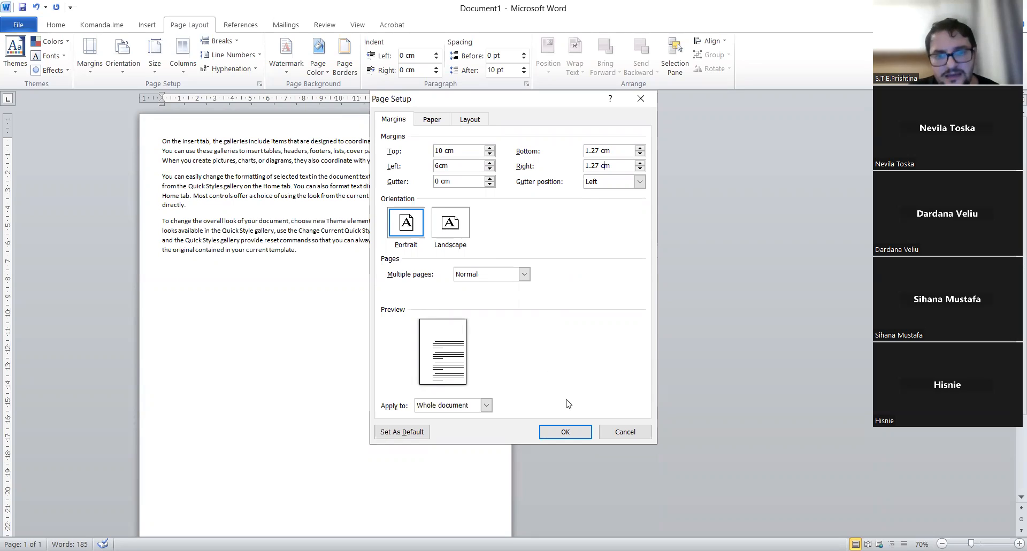
left_click(563, 433)
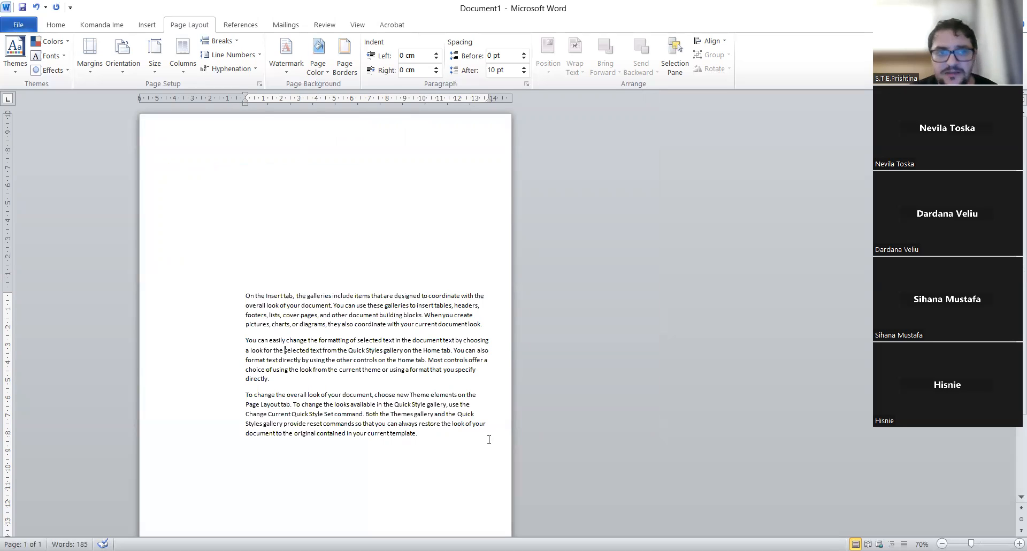
Open the header area and return to the body text, and apply the Normal margin preset with 2.54 cm on all sides
double_click(360, 241)
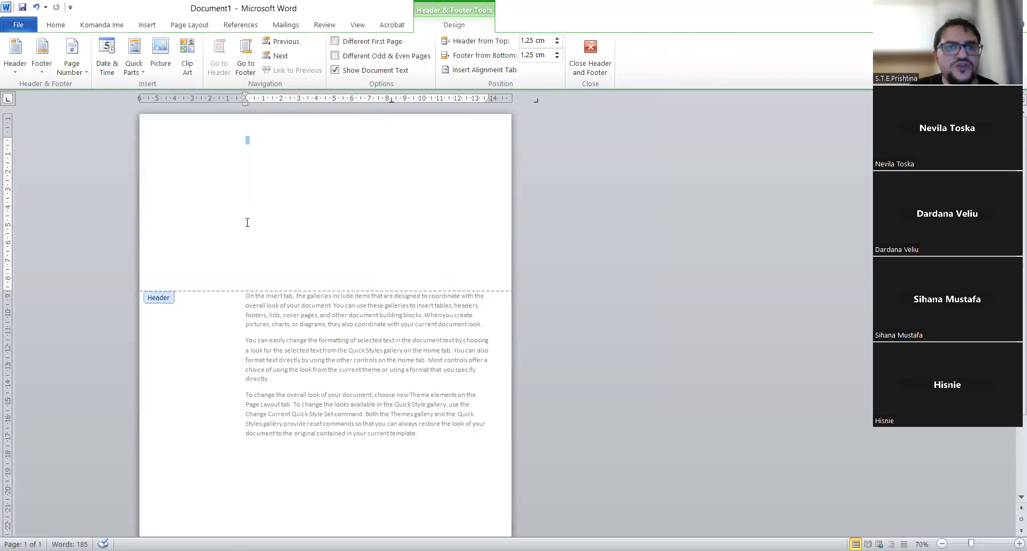
double_click(322, 347)
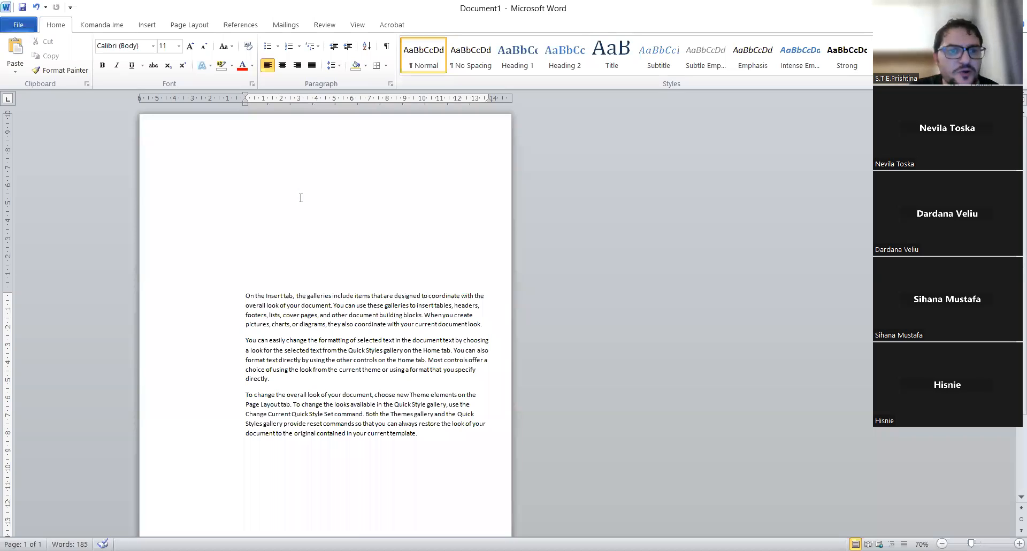
left_click(176, 27)
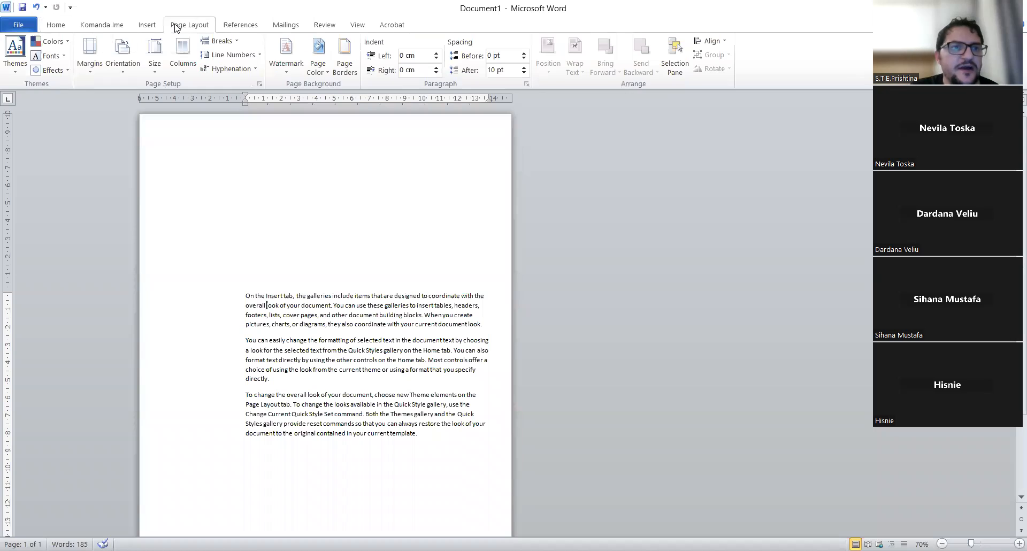
left_click(98, 78)
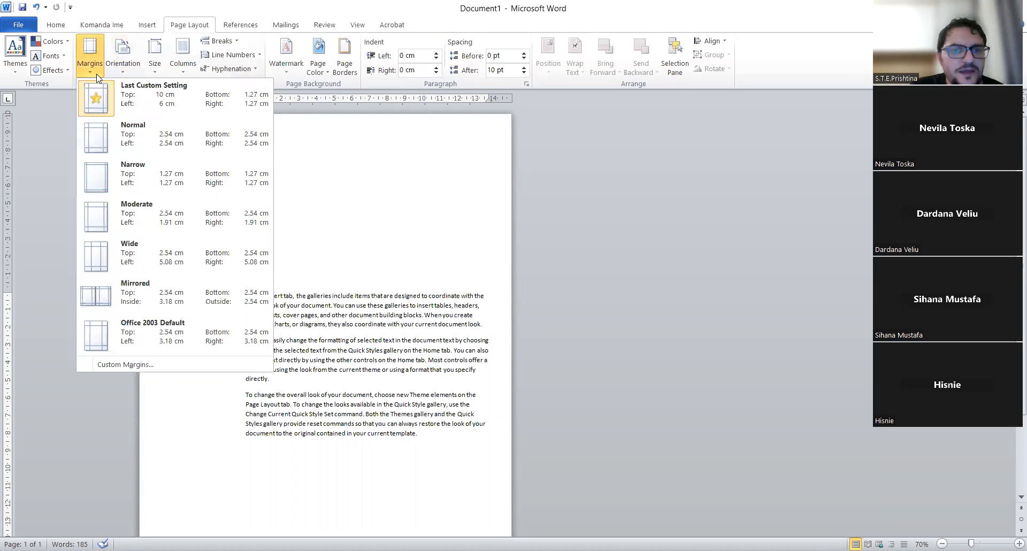
left_click(140, 148)
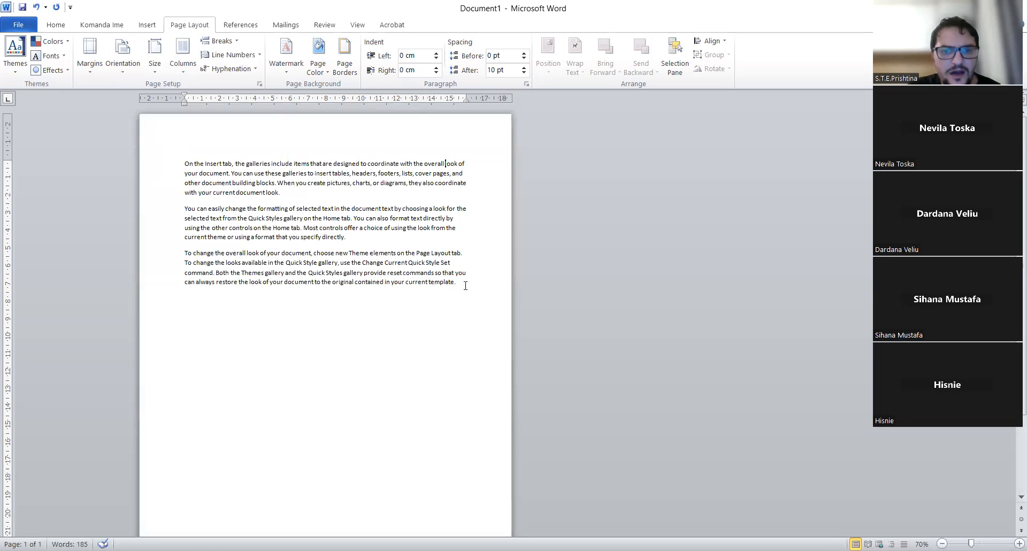
Try centred and right alignment on all three sample paragraphs, and set them to justified
left_click_drag(465, 286, 186, 165)
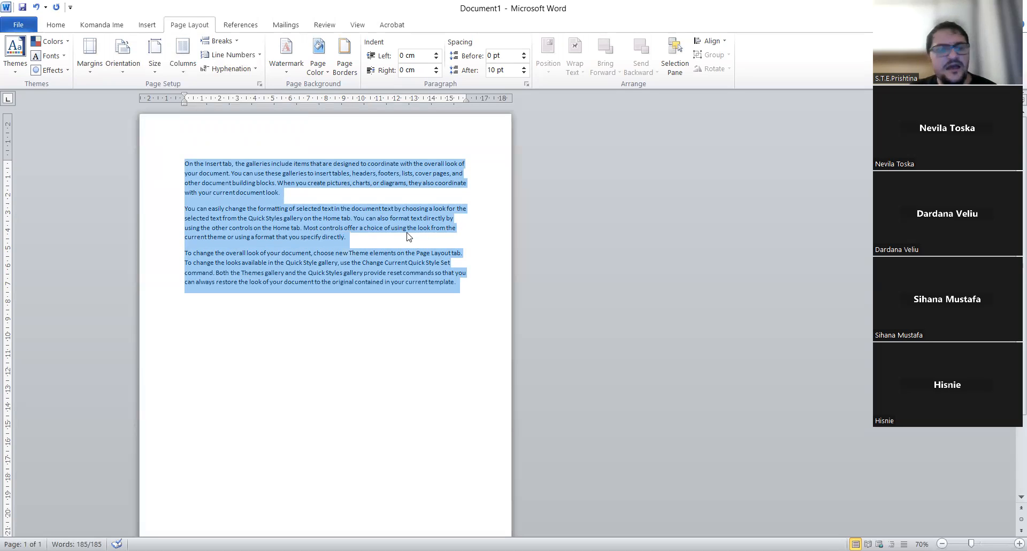
left_click(58, 27)
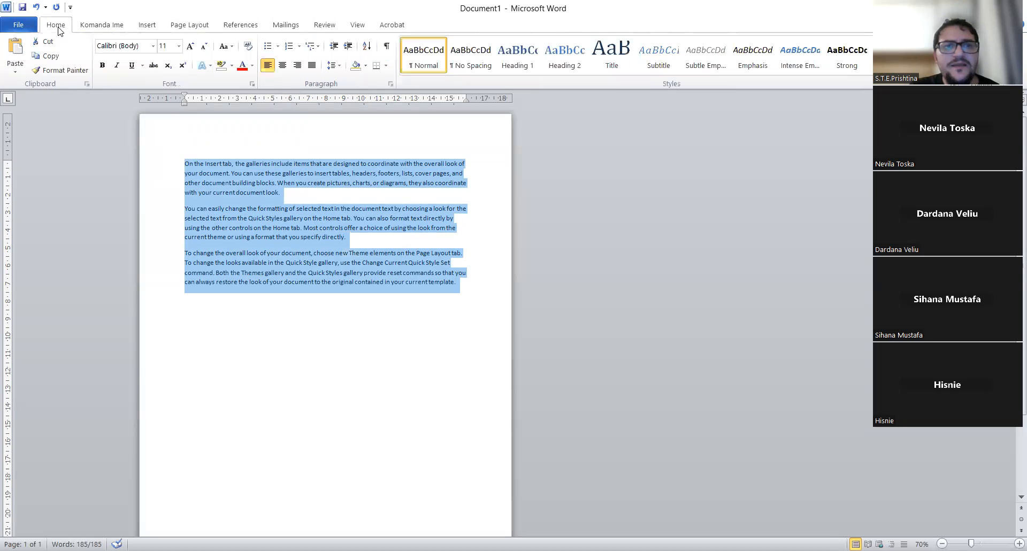
left_click(283, 66)
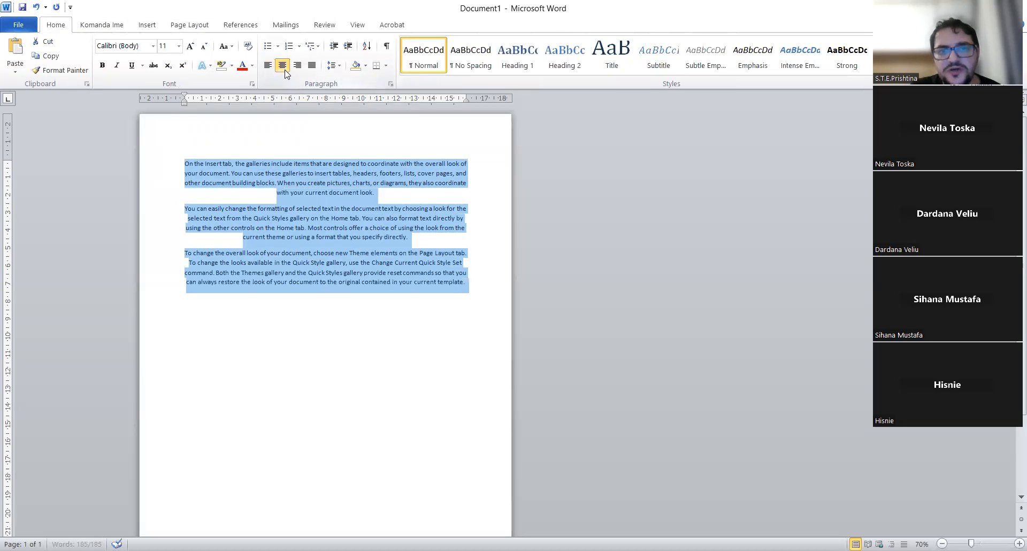
left_click(301, 67)
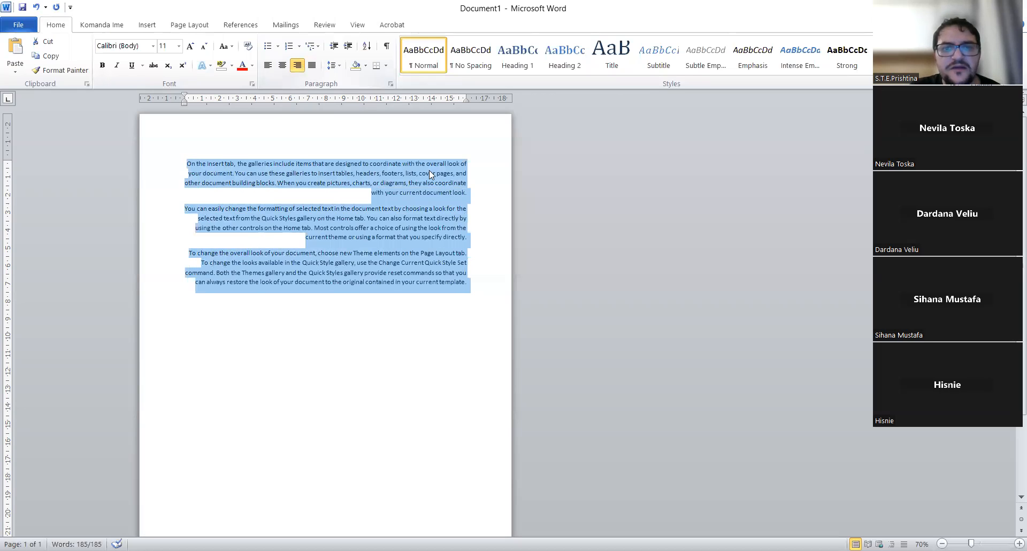
left_click(311, 66)
left_click(415, 317)
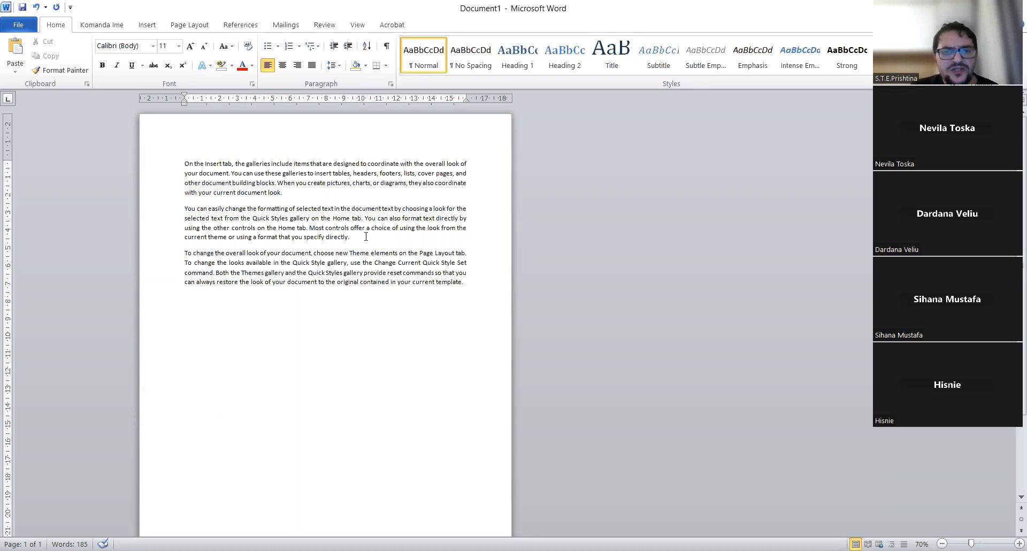
Delete all the sample text from the document
left_click(474, 284)
left_click(123, 150, "shift")
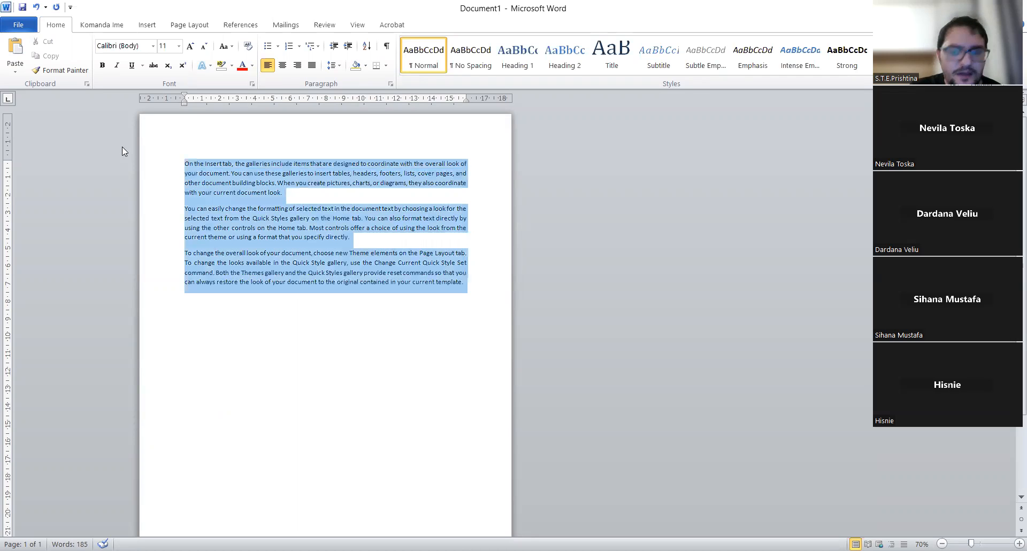
key("Delete")
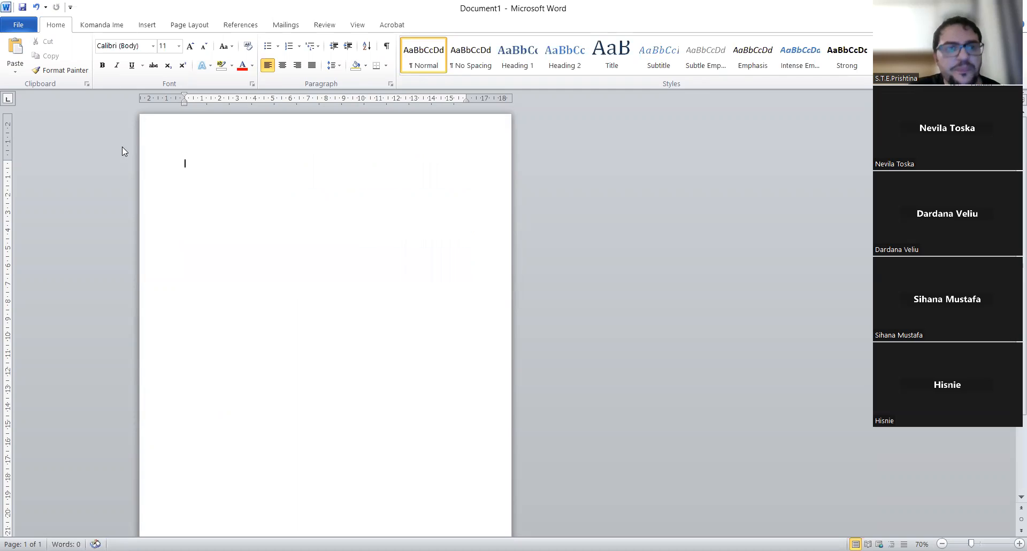
Switch the blank page's orientation to Landscape and return it to Portrait
left_click(189, 25)
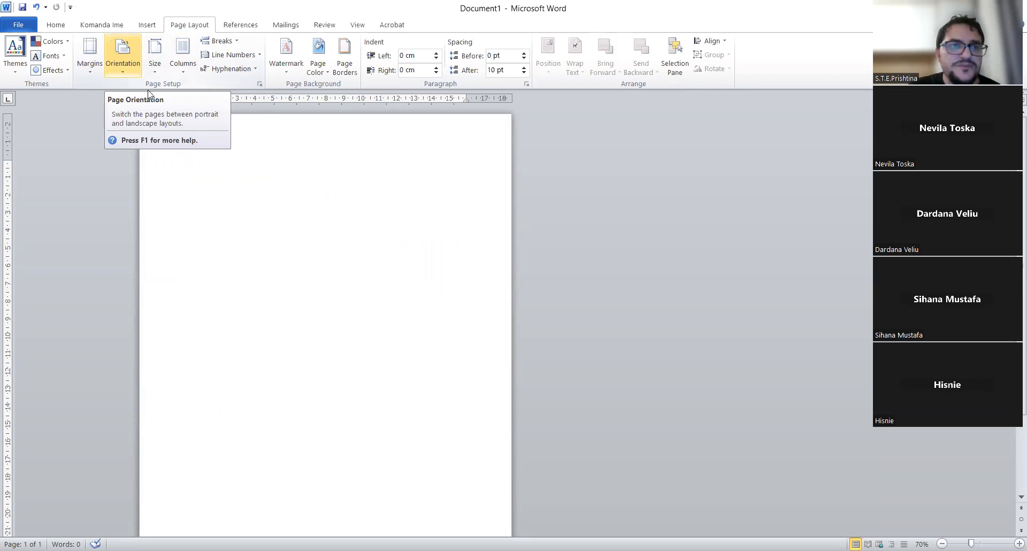
left_click(126, 77)
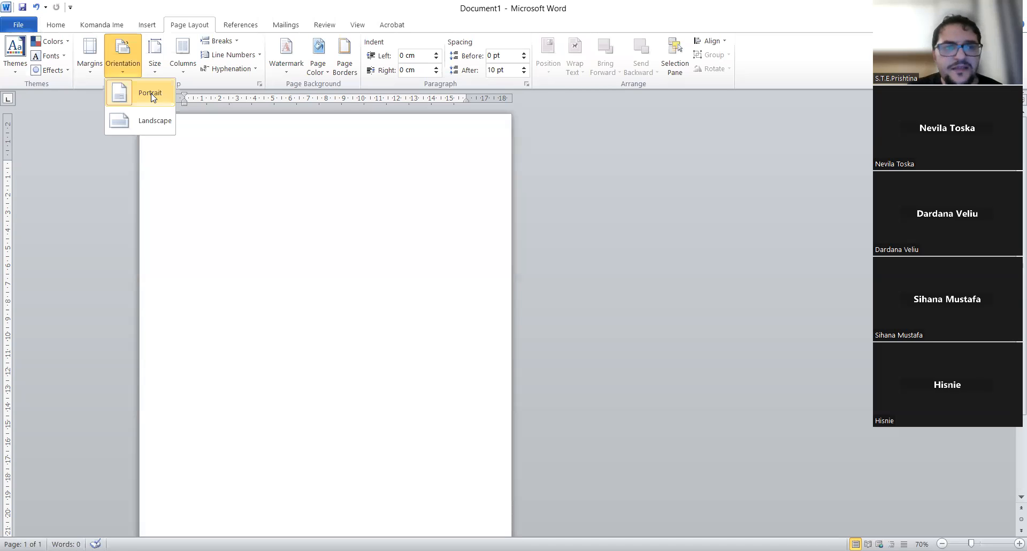
left_click(443, 223)
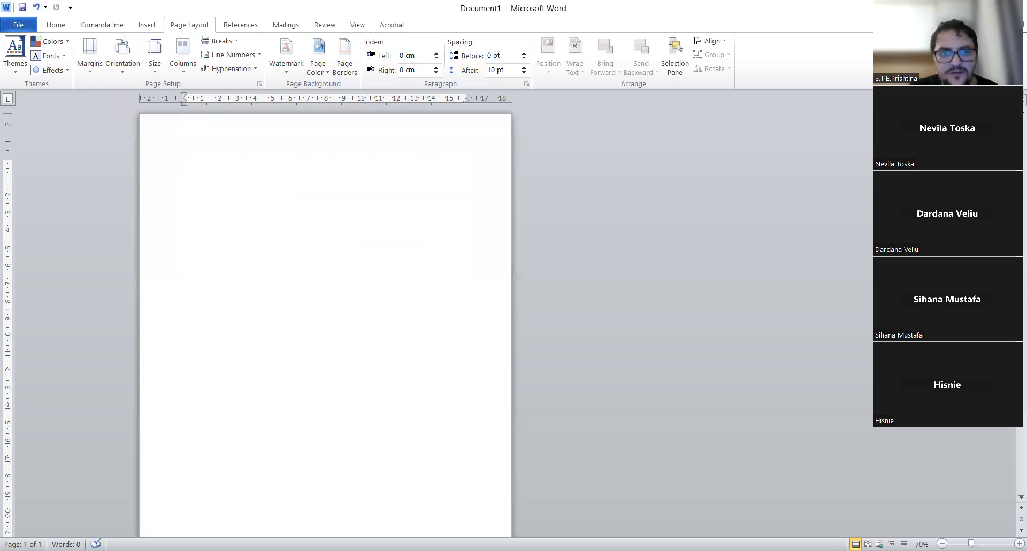
scroll(451, 305, "down", 1, "ctrl")
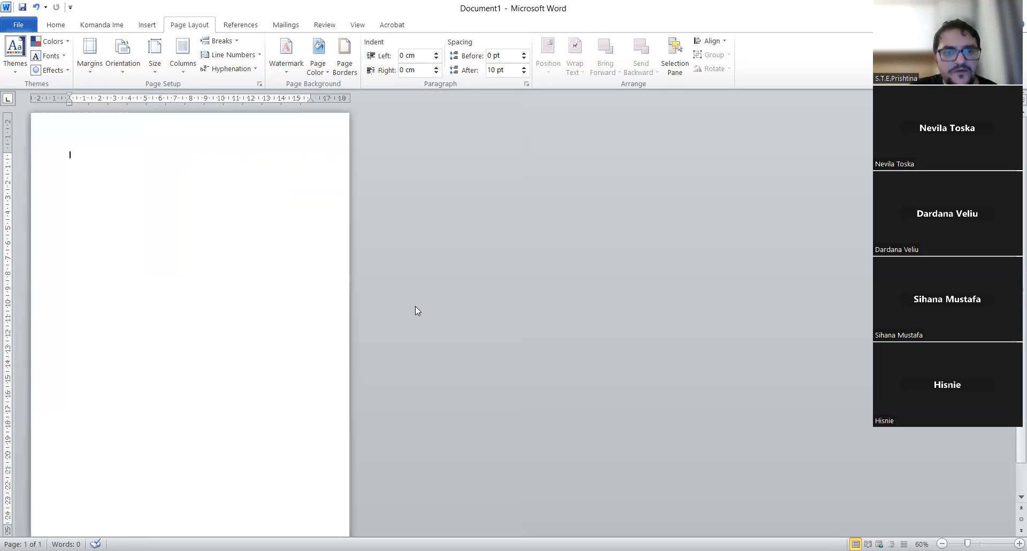
scroll(416, 307, "down", 3, "ctrl")
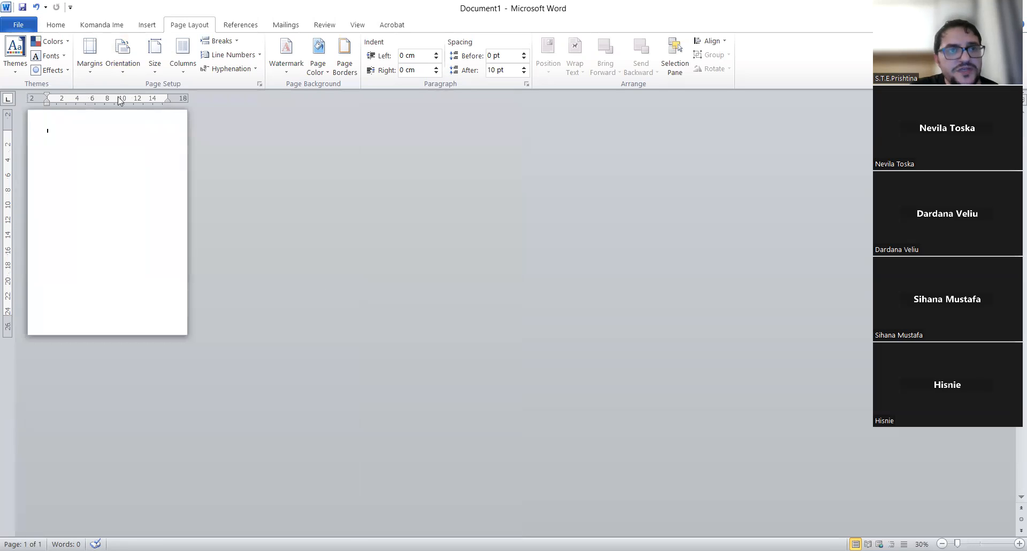
left_click(126, 72)
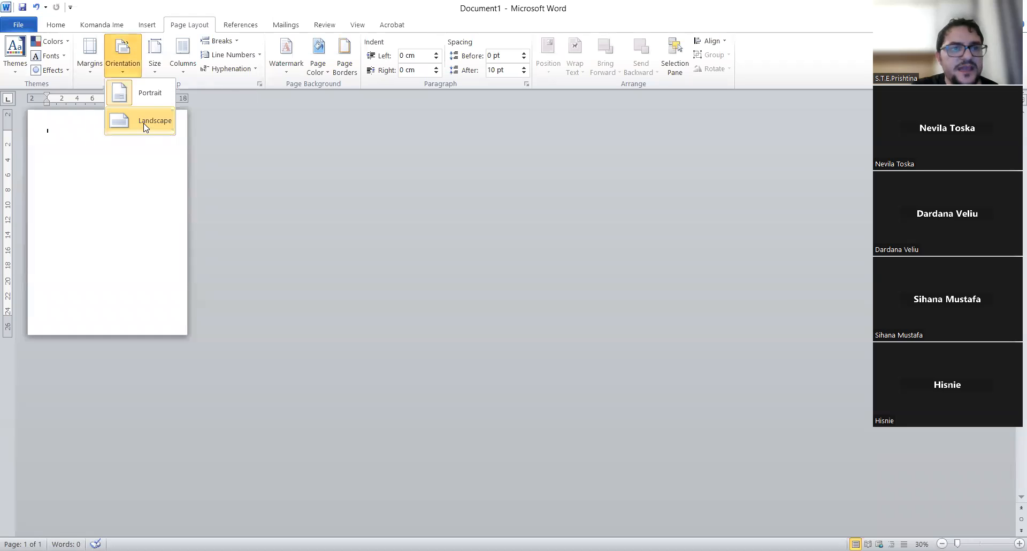
left_click(144, 124)
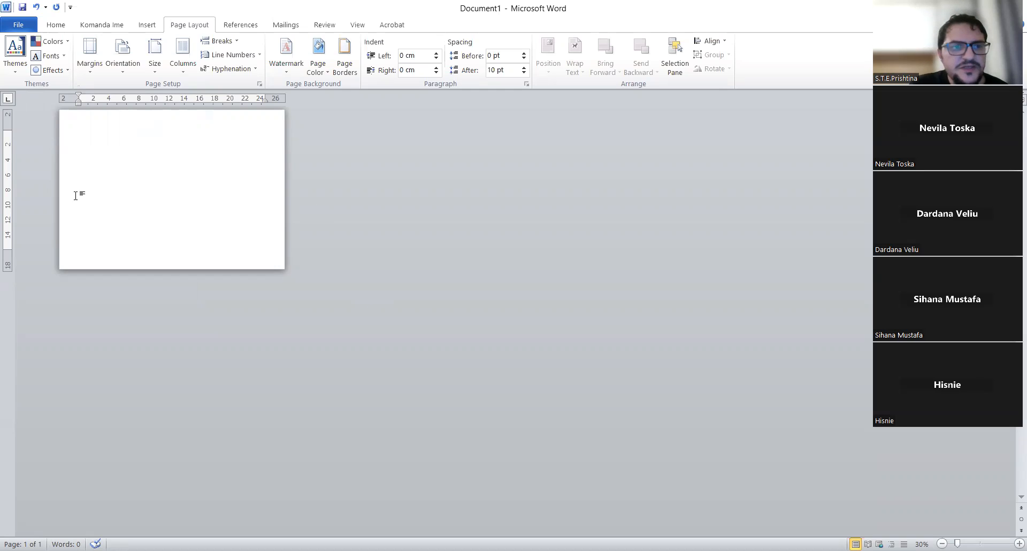
left_click(132, 74)
left_click(136, 101)
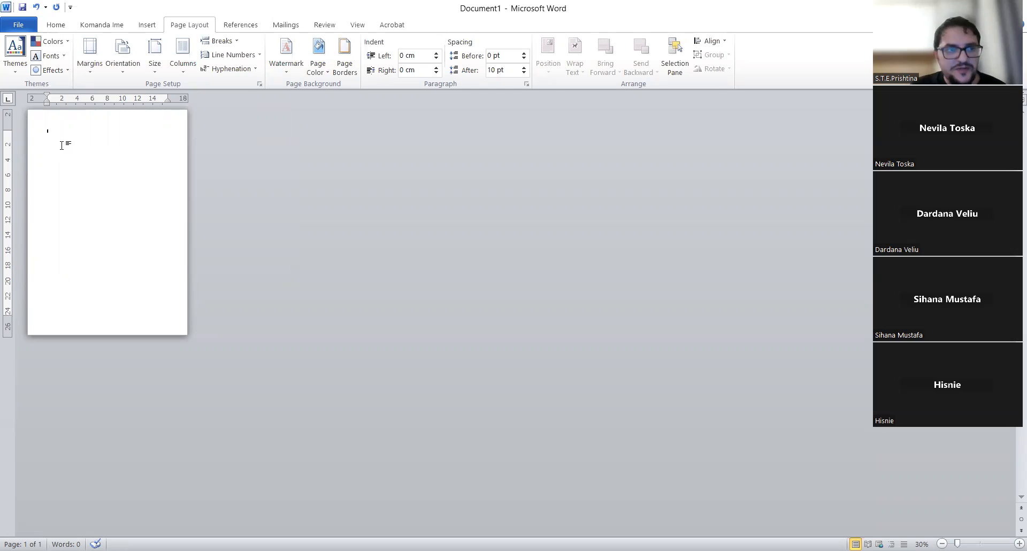
scroll(62, 142, "up", 3, "ctrl")
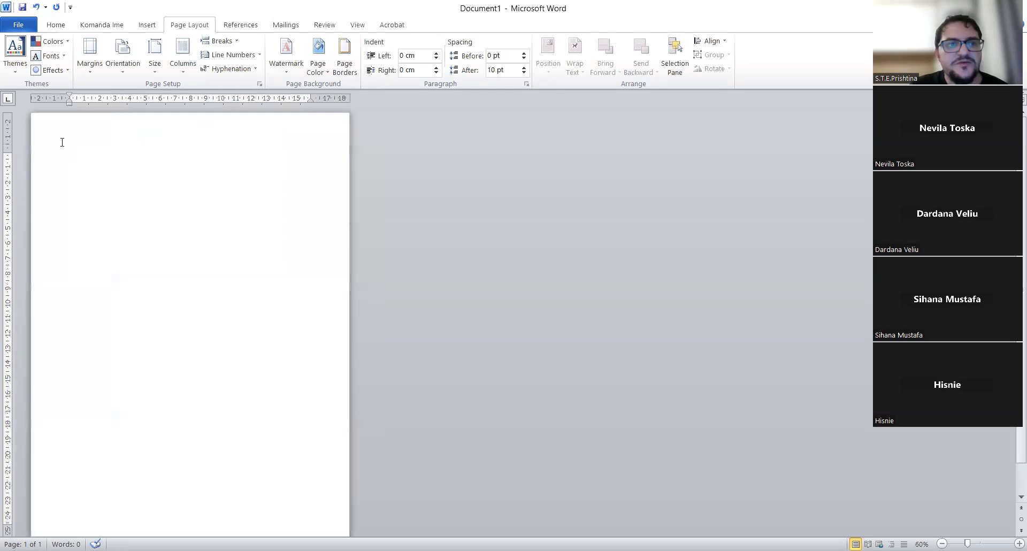
scroll(62, 143, "up", 2, "ctrl")
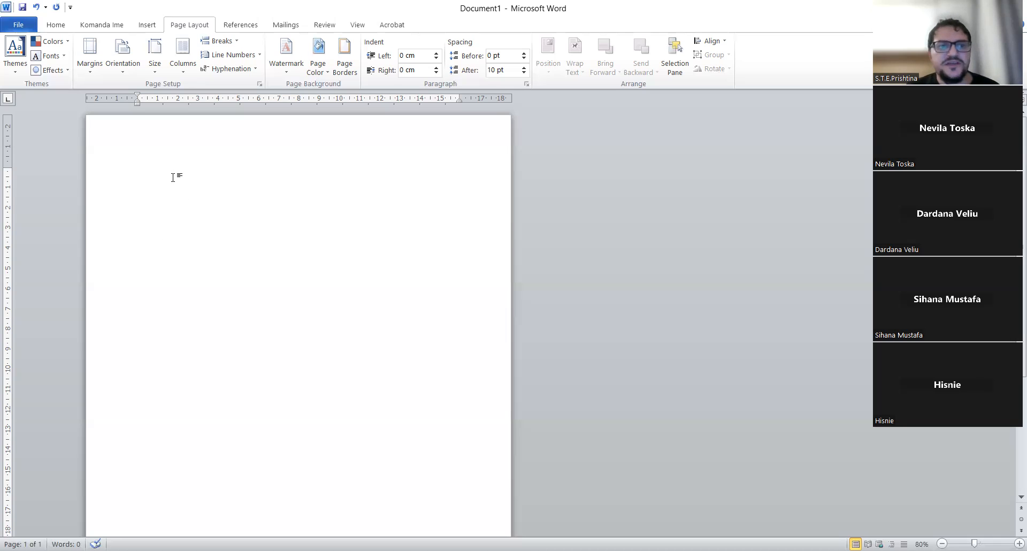
Insert a Next Page section break to start a new section on a second page
left_click(228, 45)
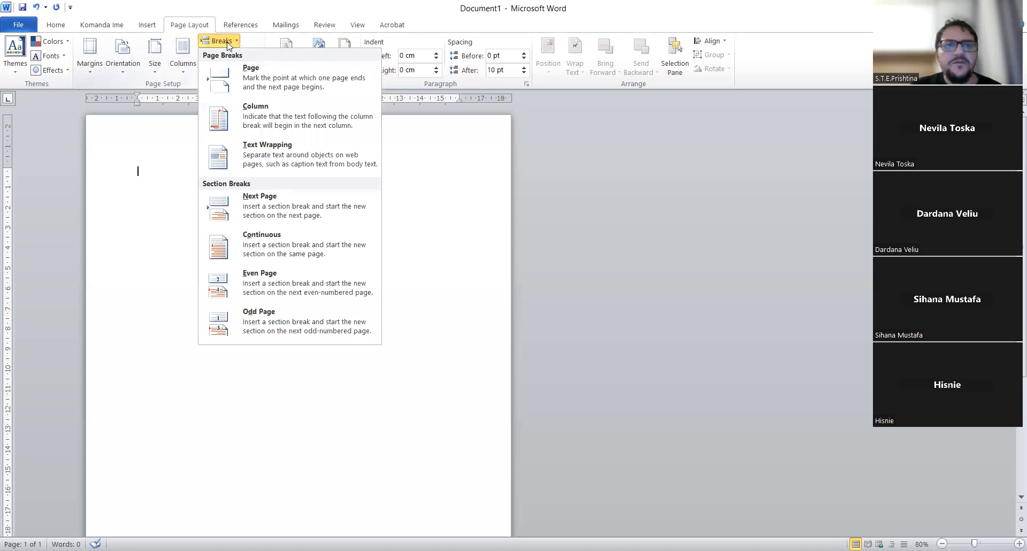
left_click(307, 216)
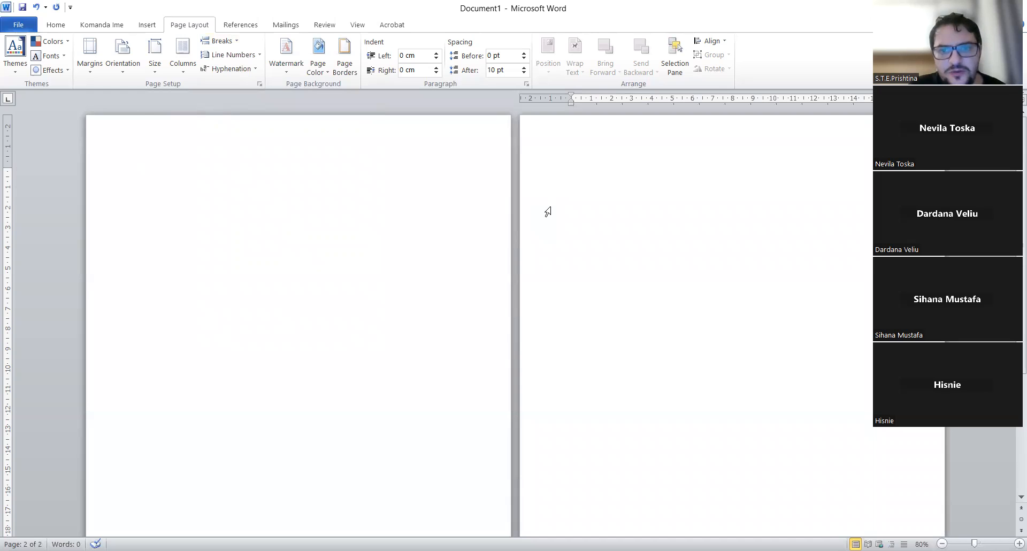
scroll(547, 212, "down", 4)
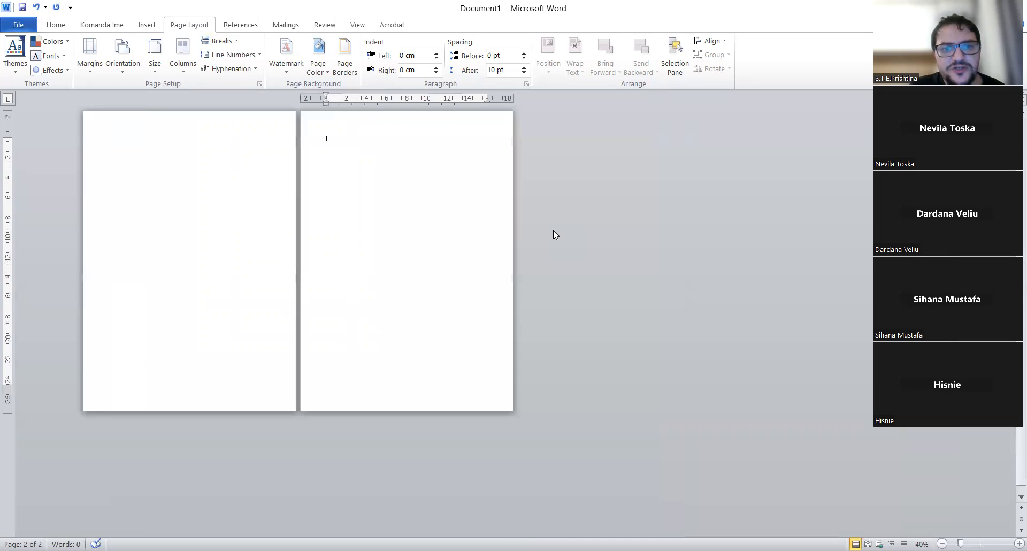
scroll(553, 251, "down", 2)
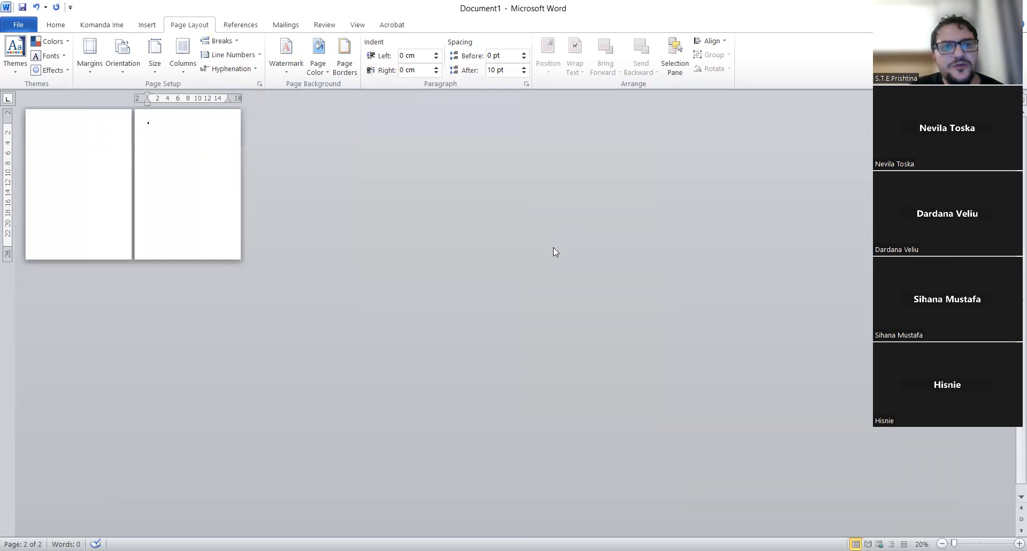
left_click(64, 147)
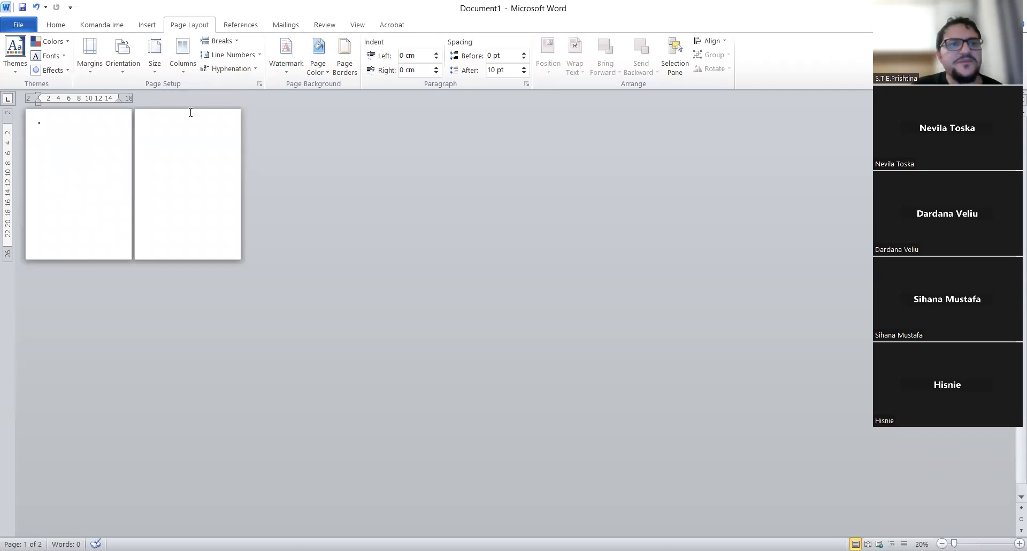
Set the paper size of the second page's section to A3 (29.7 cm x 42 cm)
left_click(188, 129)
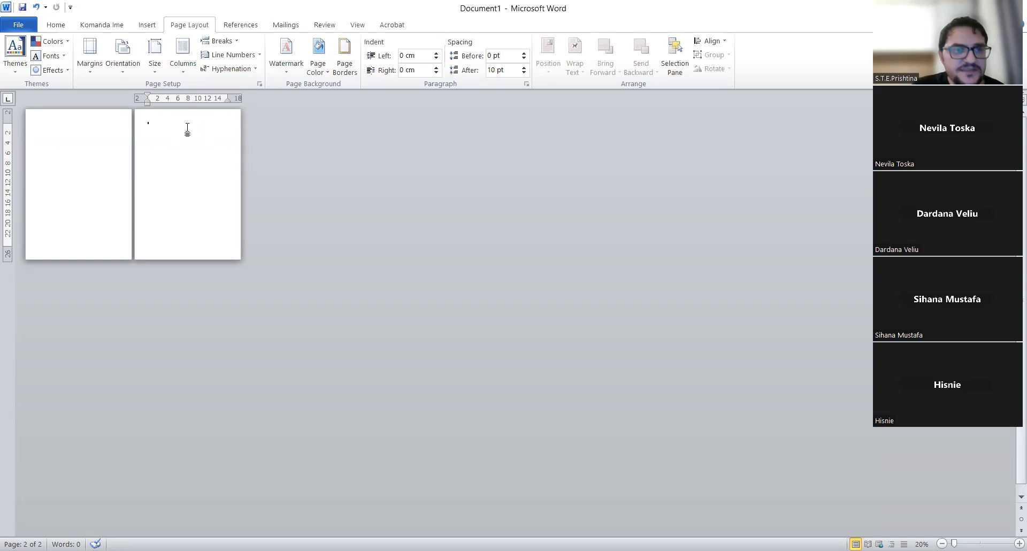
left_click(155, 70)
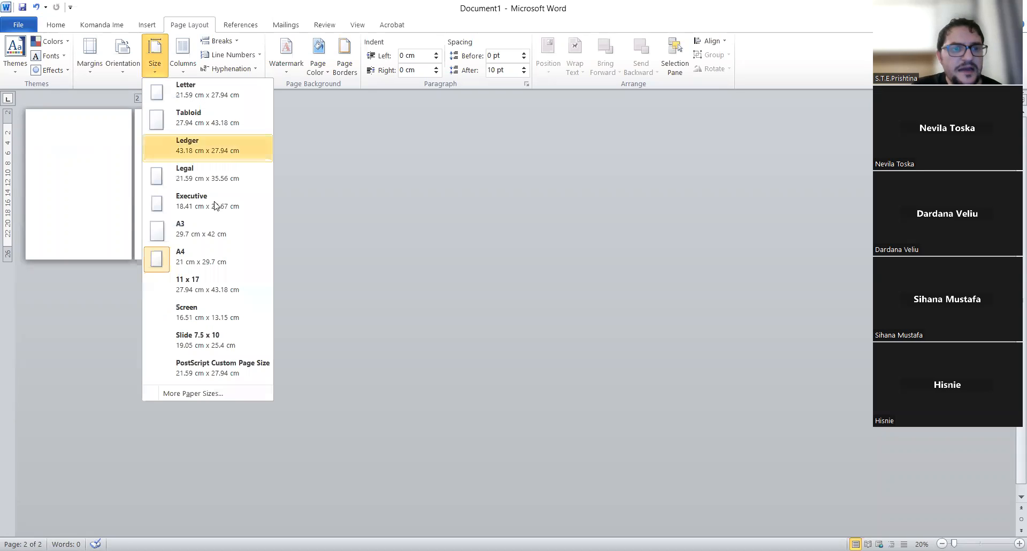
left_click(222, 232)
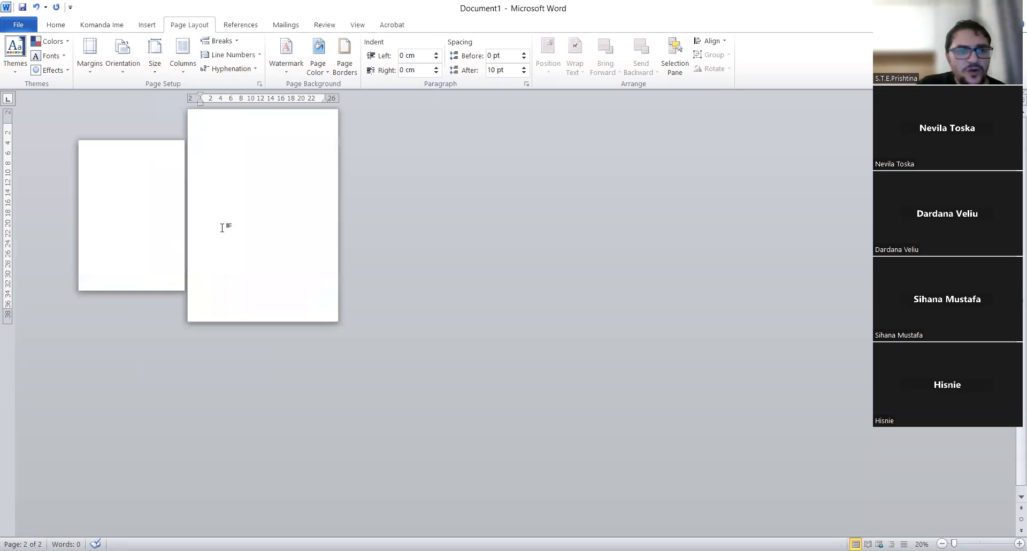
left_click(152, 210)
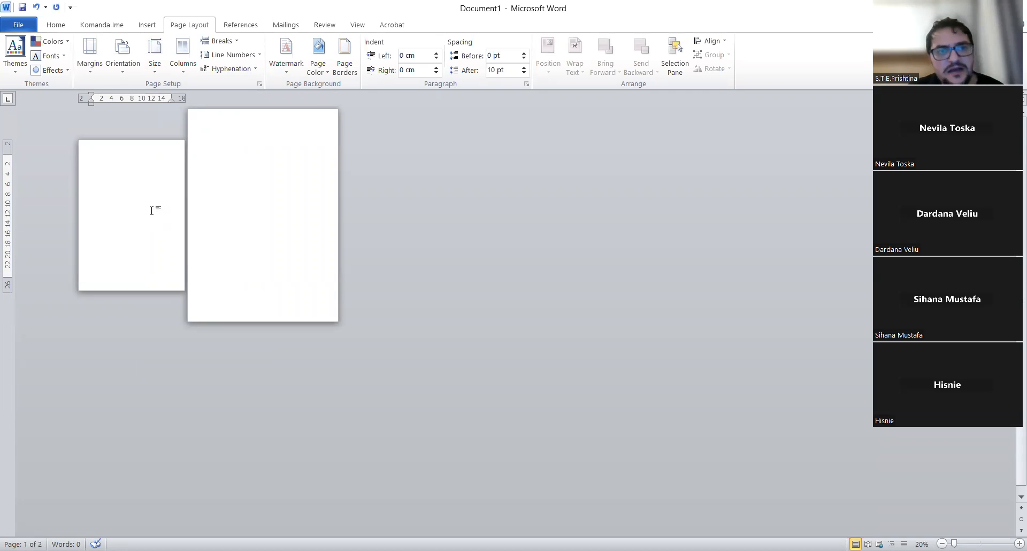
Set the orientation of the second page's section to Landscape
left_click(297, 205)
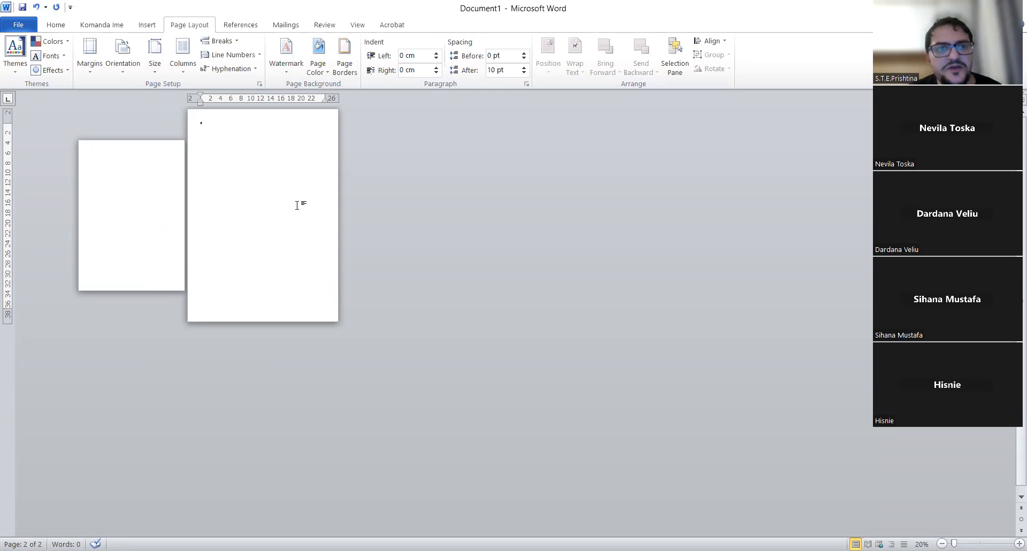
left_click(123, 63)
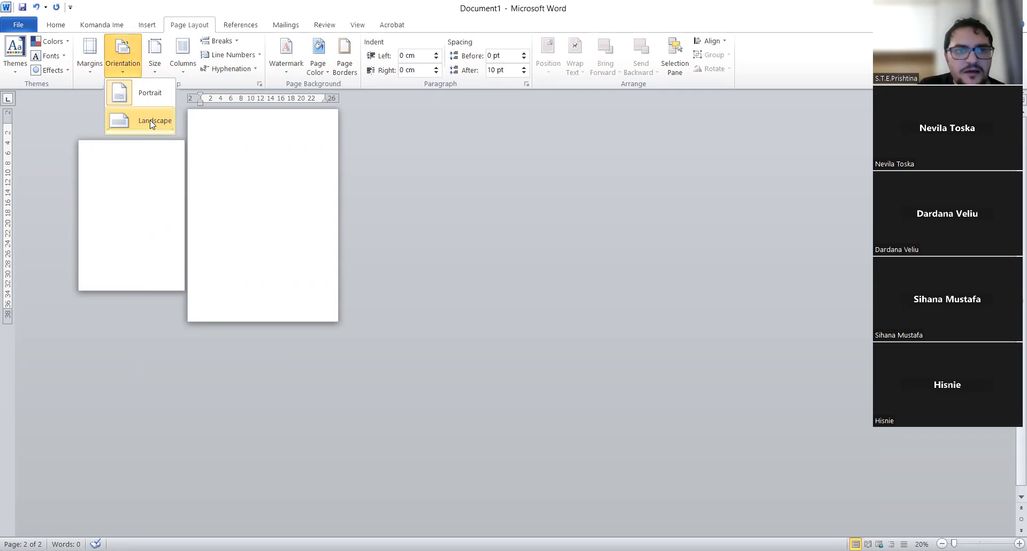
left_click(151, 121)
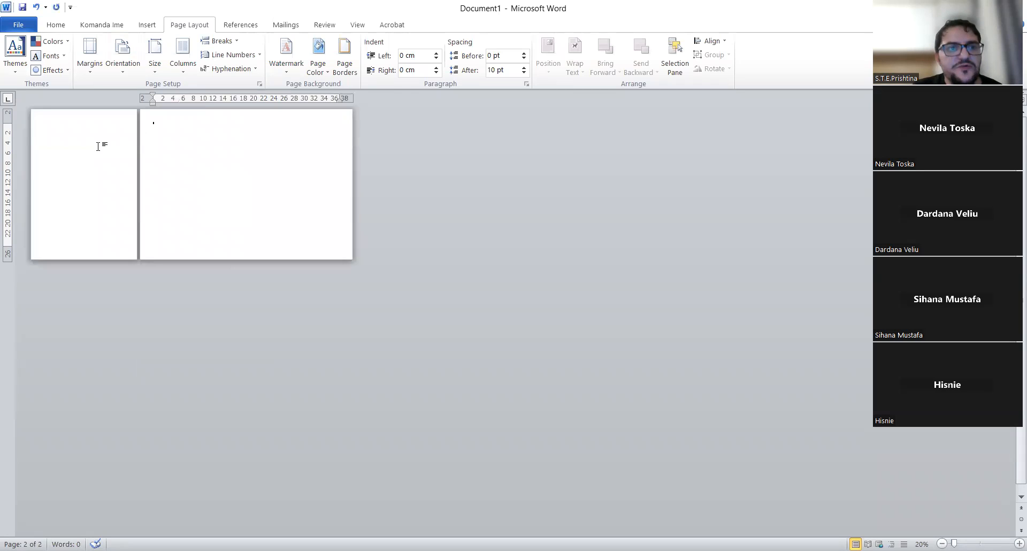
left_click(106, 132)
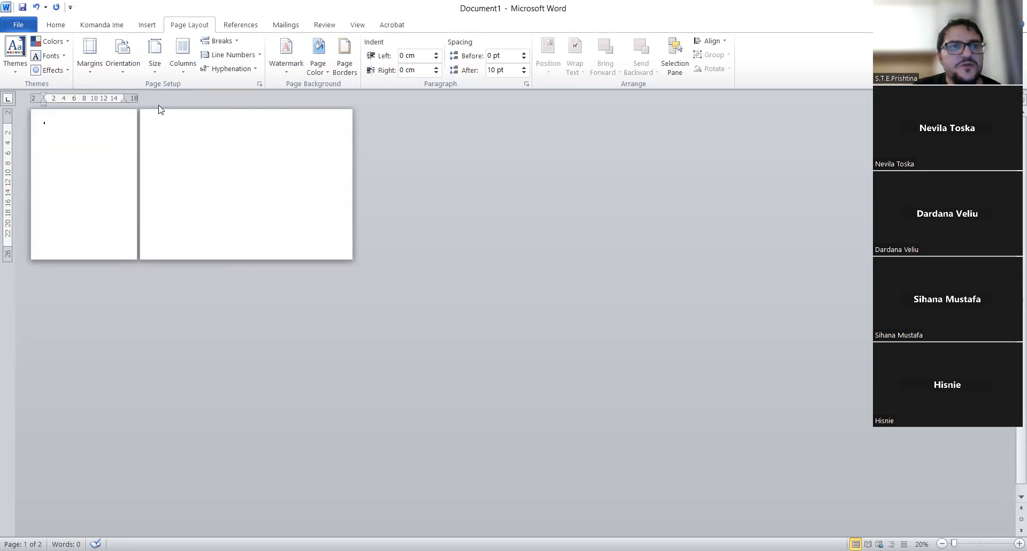
Set the paper size of the first page's section to Legal (21.59 cm x 35.56 cm)
left_click(154, 75)
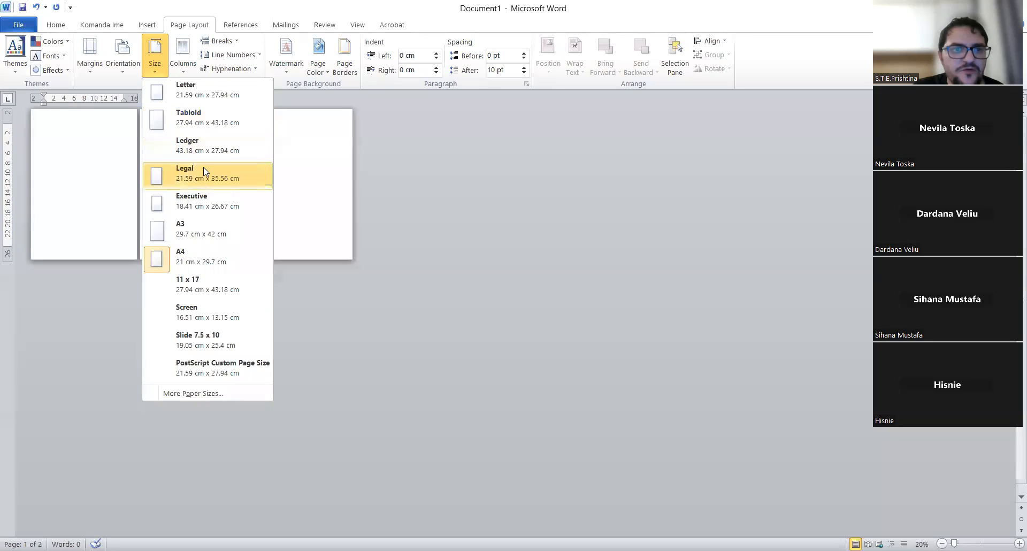
left_click(204, 168)
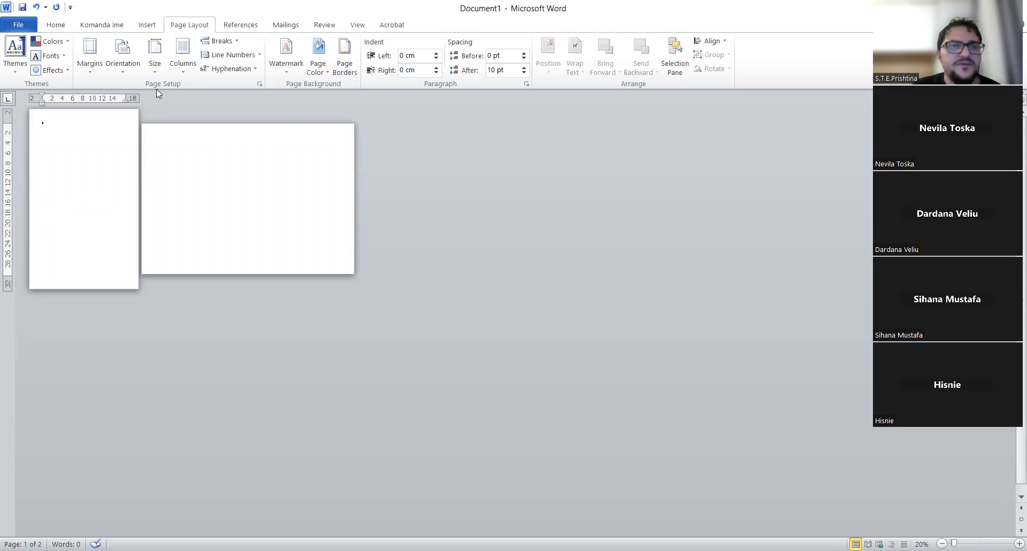
Undo the page size, orientation and section break changes back to a single blank A4 page
left_click(35, 6)
left_click(35, 7)
left_click(36, 7)
left_click(35, 7)
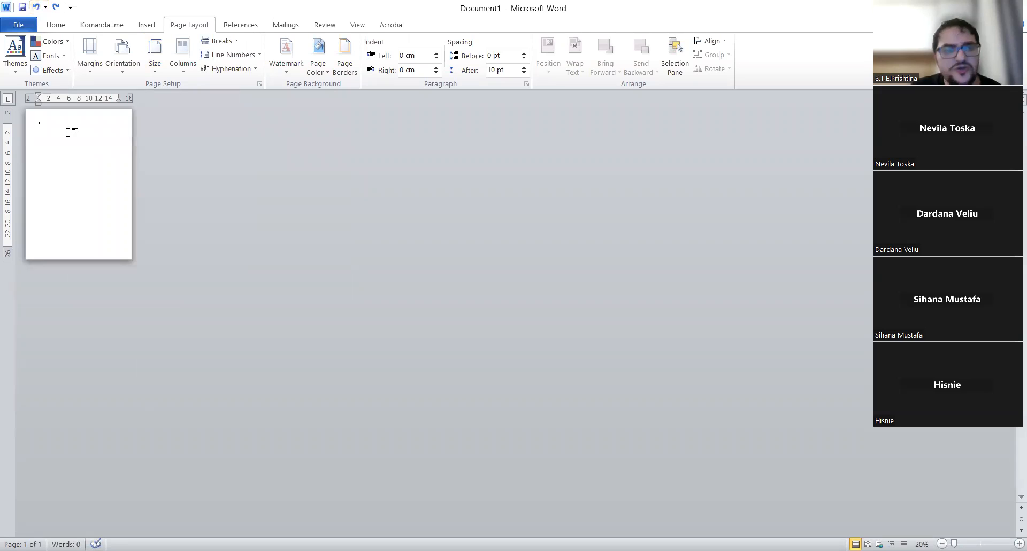
Insert a page break and set both pages to A3 (29.7 cm x 42 cm) in Landscape orientation
key("ctrl+Return")
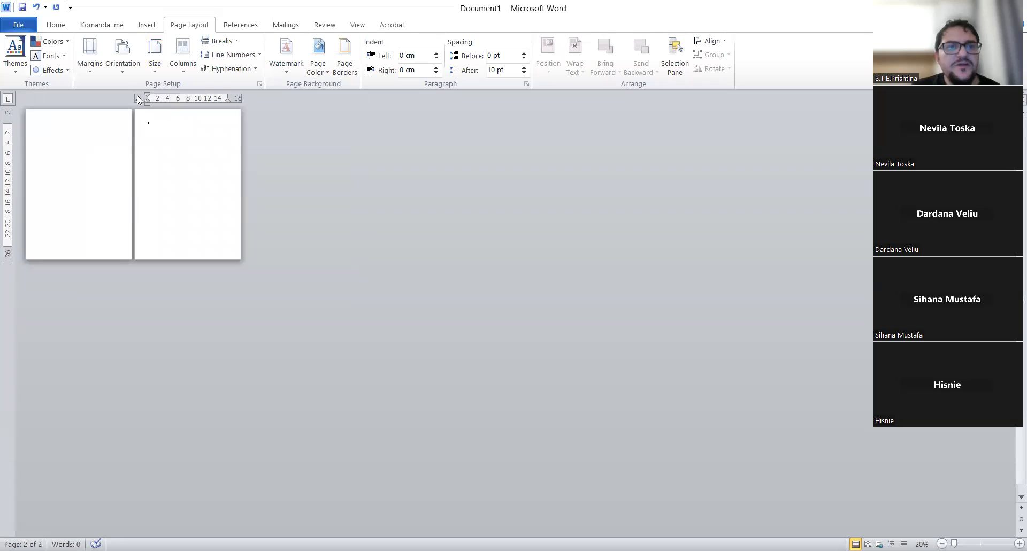
left_click(156, 63)
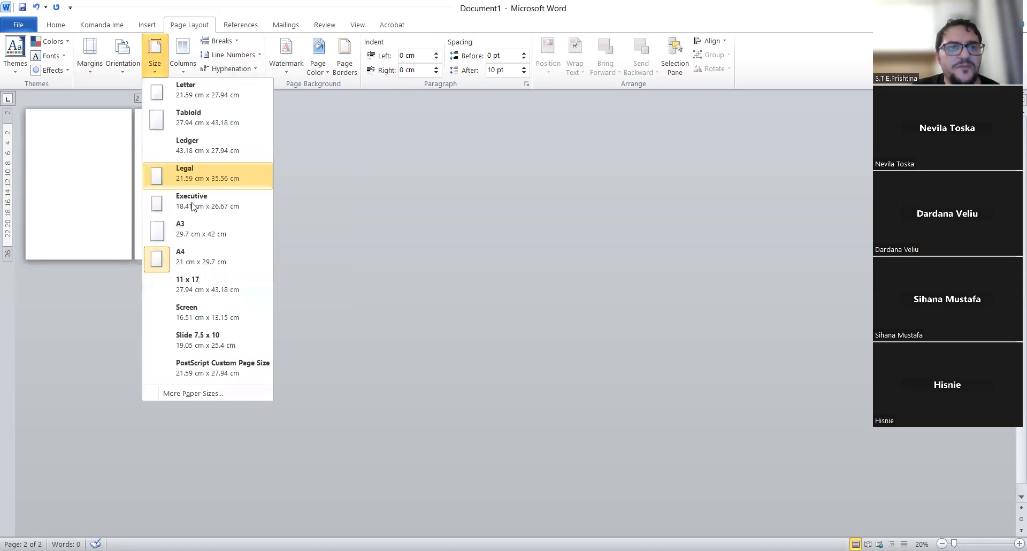
left_click(193, 235)
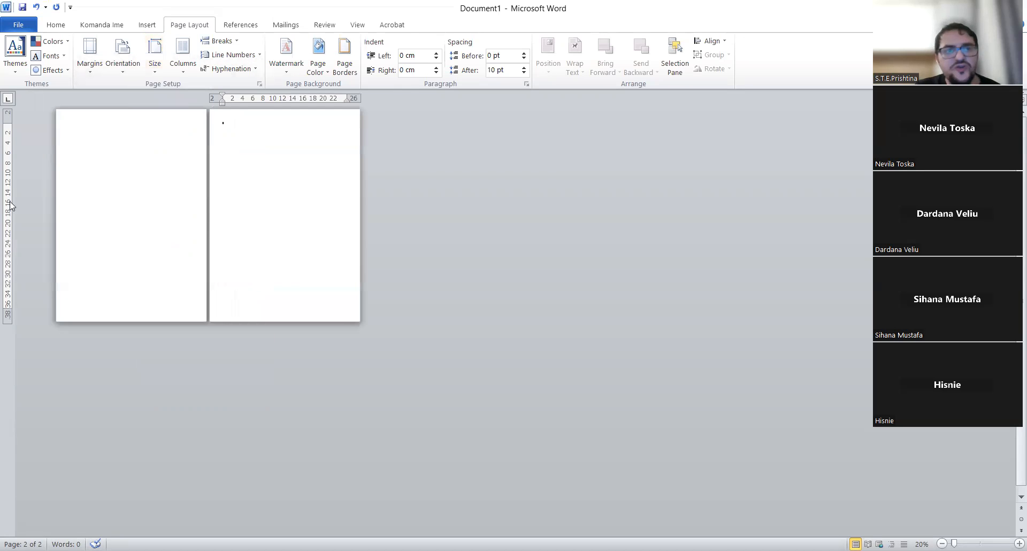
left_click(109, 68)
left_click(144, 121)
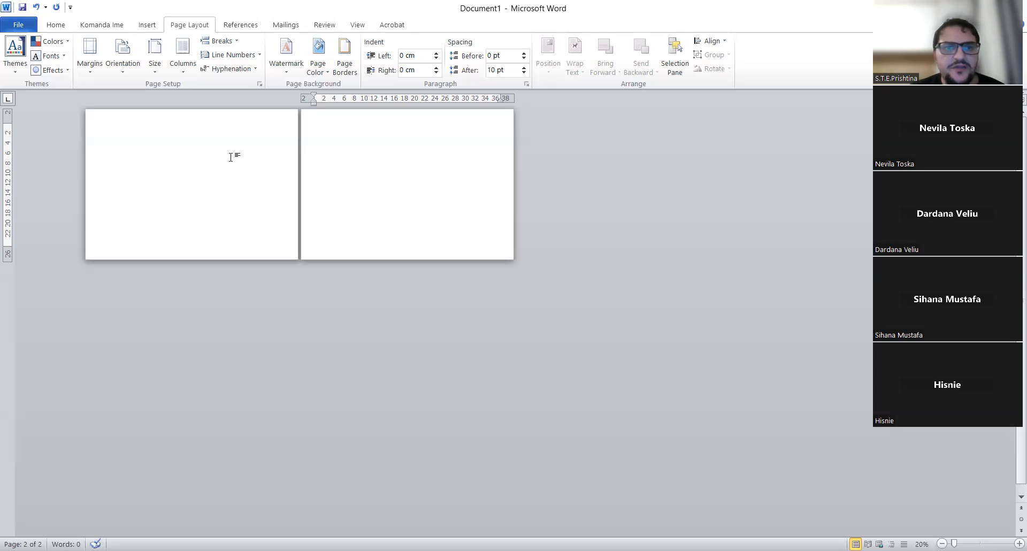
Return both pages to A4 (21 cm x 29.7 cm) in Portrait orientation and delete the page break
left_click(154, 65)
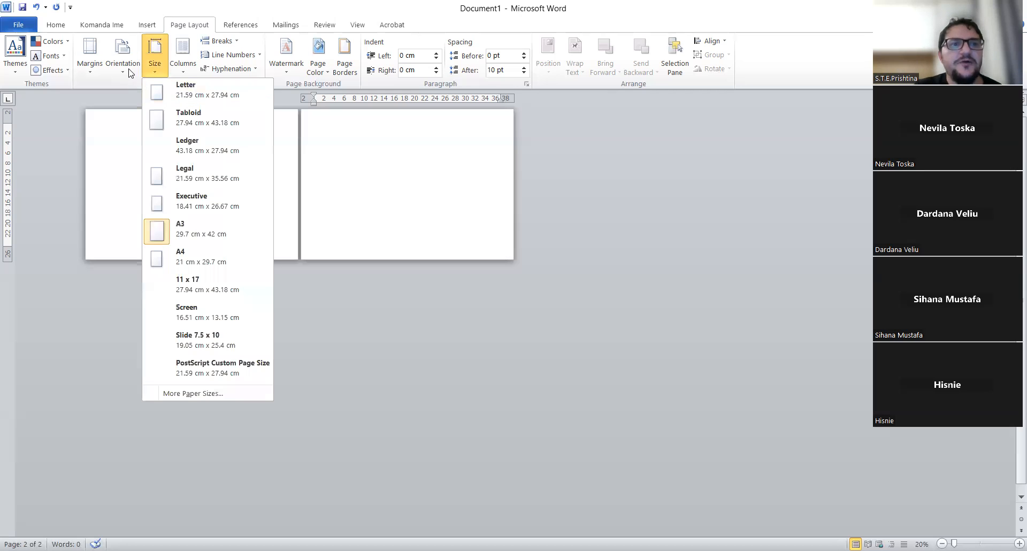
left_click(160, 65)
left_click(160, 66)
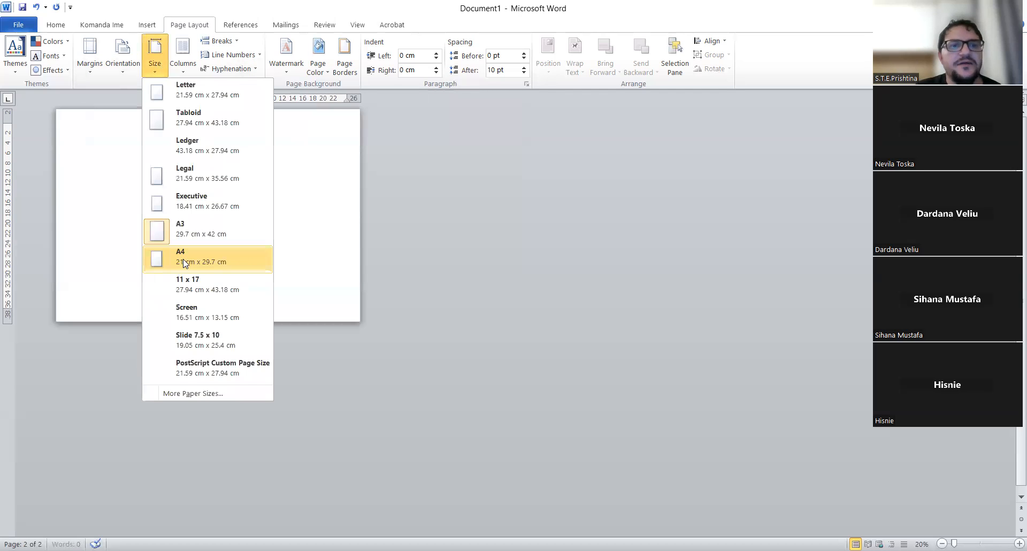
left_click(184, 263)
key("BackSpace")
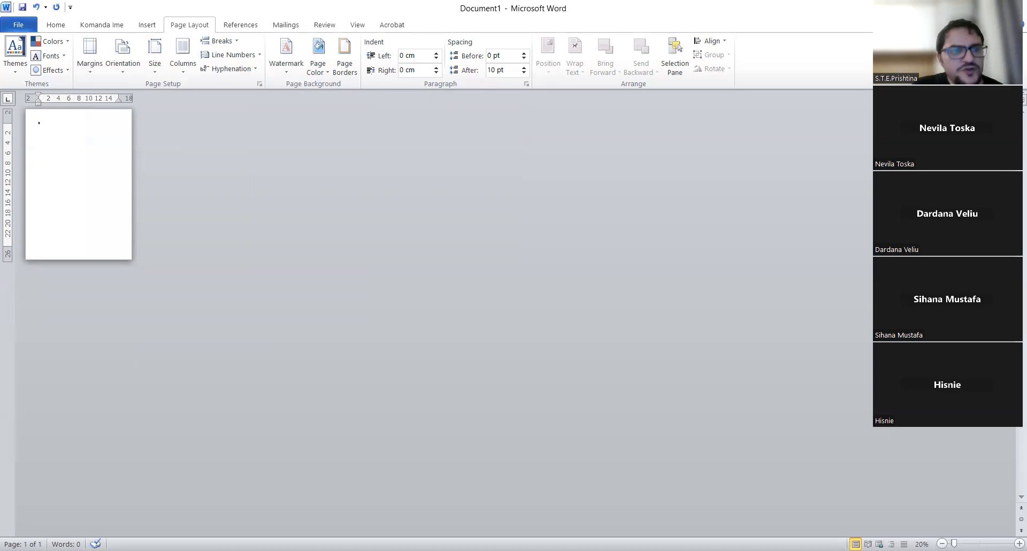
Generate paragraphs of sample text on the blank page with =rand()
scroll(194, 151, "up", 3)
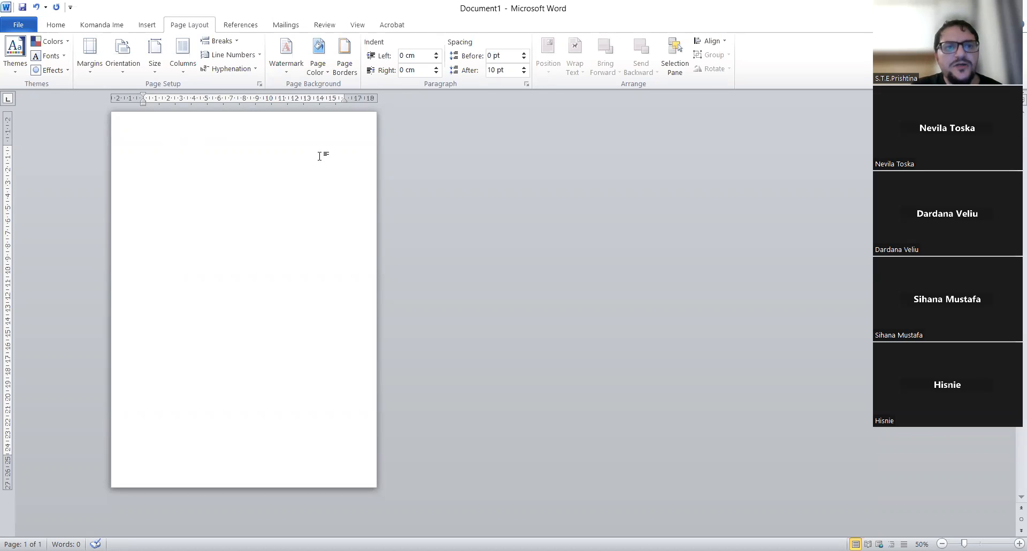
type("=")
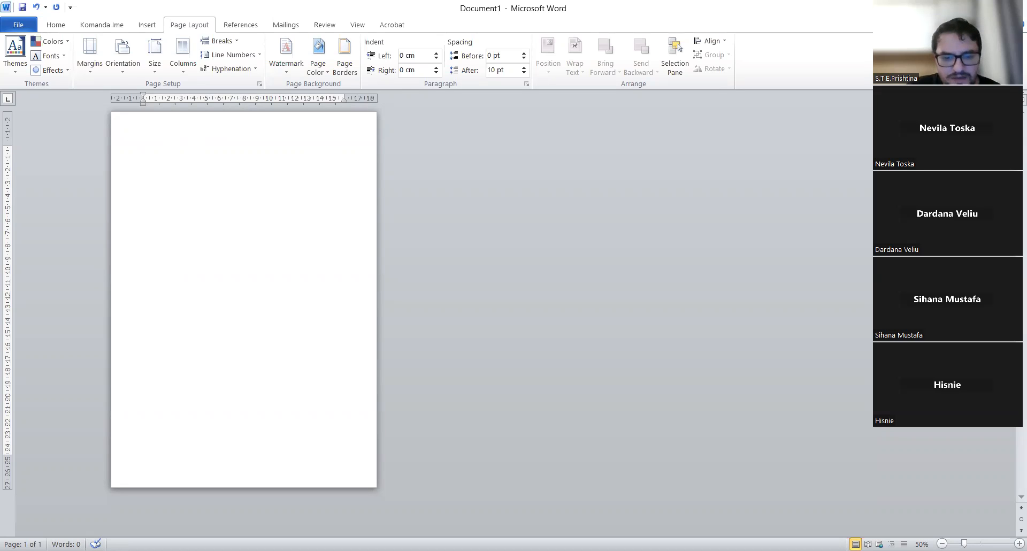
type("rand()")
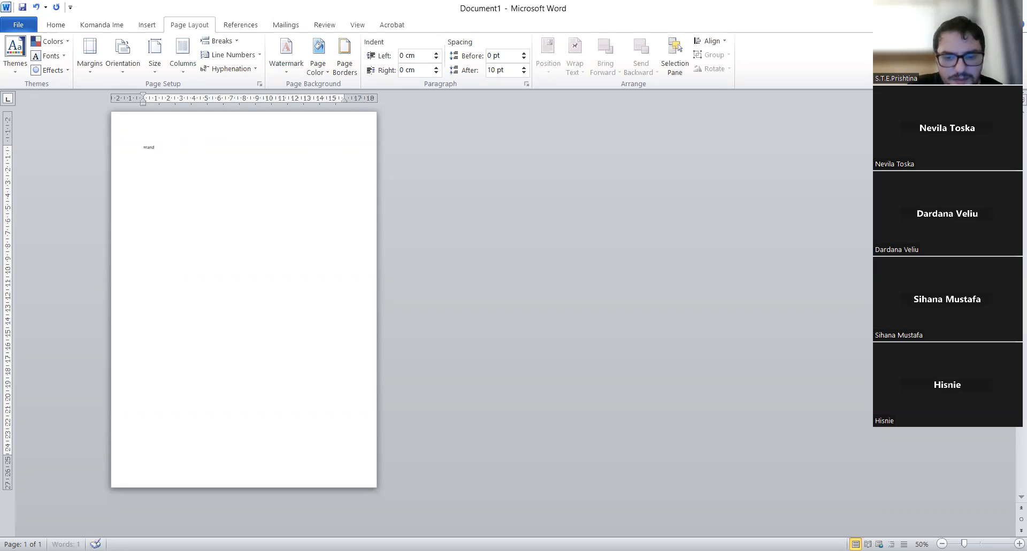
key("Return")
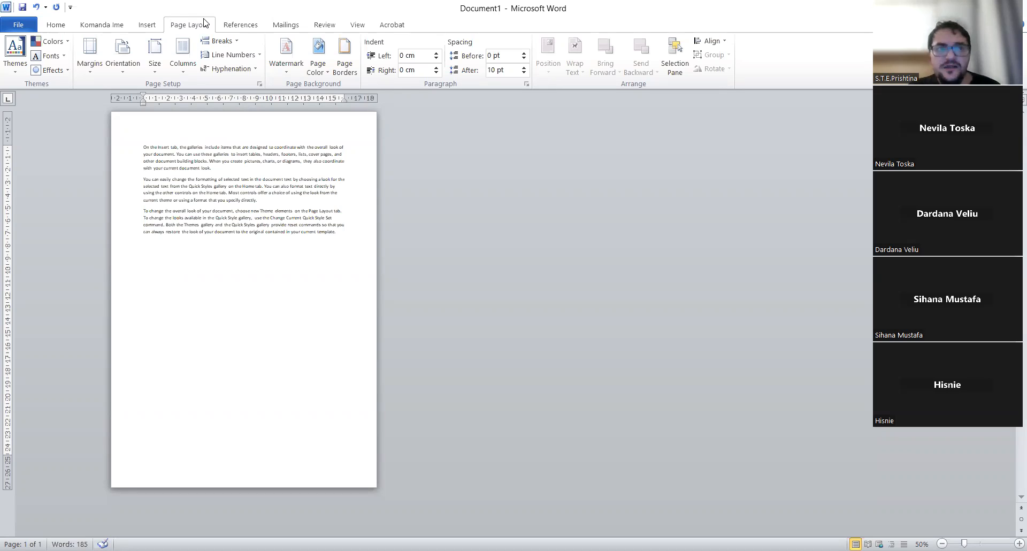
Lay out the sample text in two columns
left_click(192, 71)
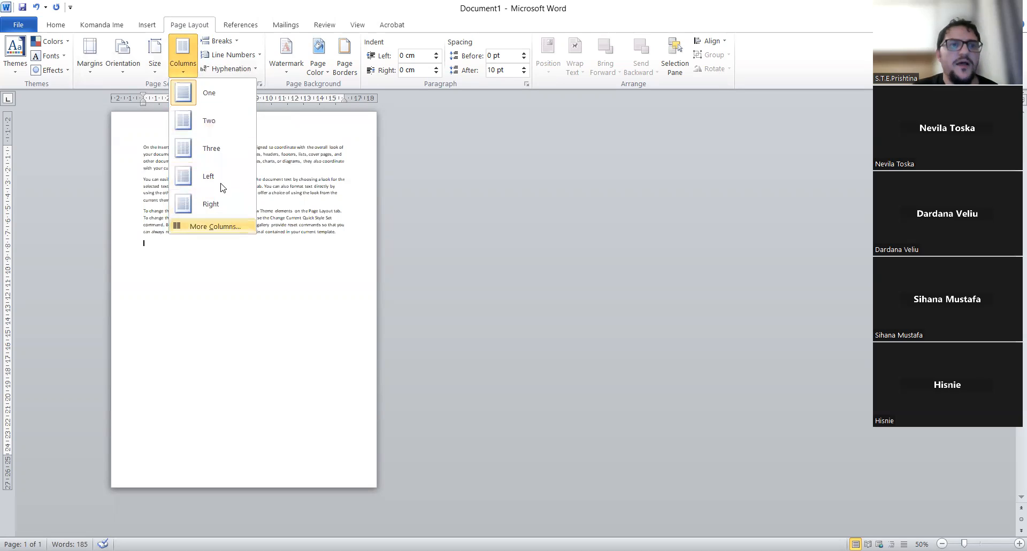
left_click(217, 123)
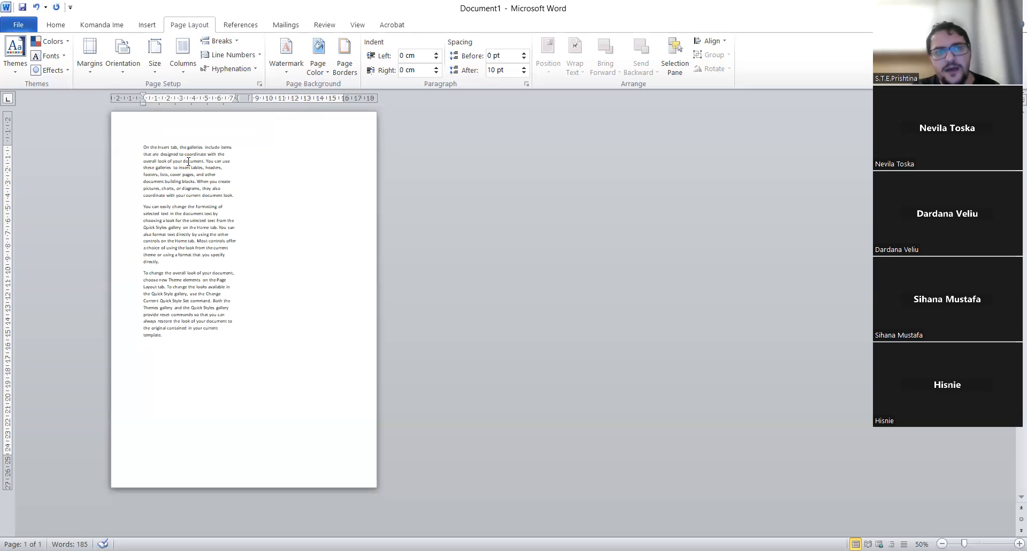
left_click(297, 142)
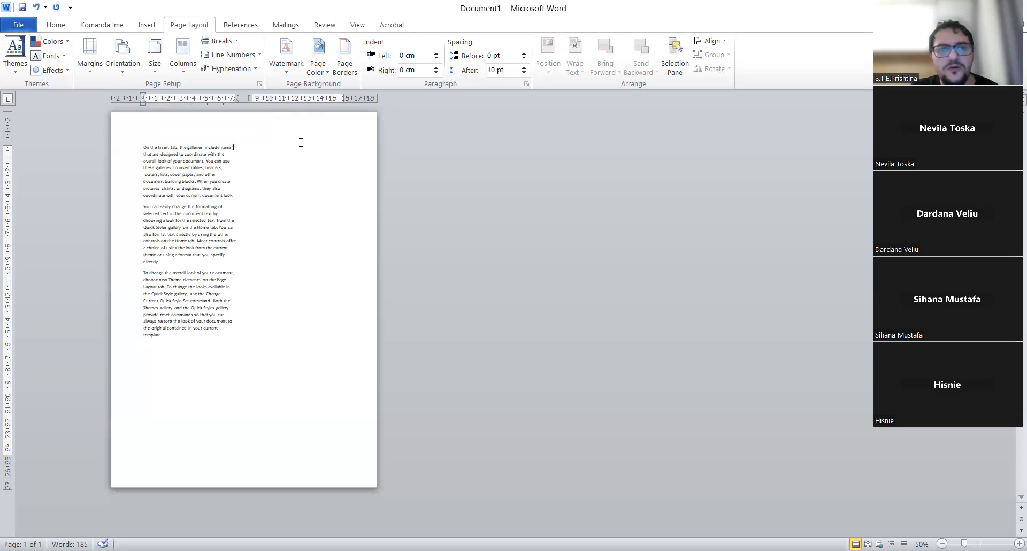
Add empty lines below the last paragraph until the cursor reaches the second column, and delete them again
left_click(180, 337)
key("Return")
key("Return")
key("Return")
key("Return")
key("Return")
key("Return")
key("Return")
key("Return")
key("Return")
key("Return")
key("Return")
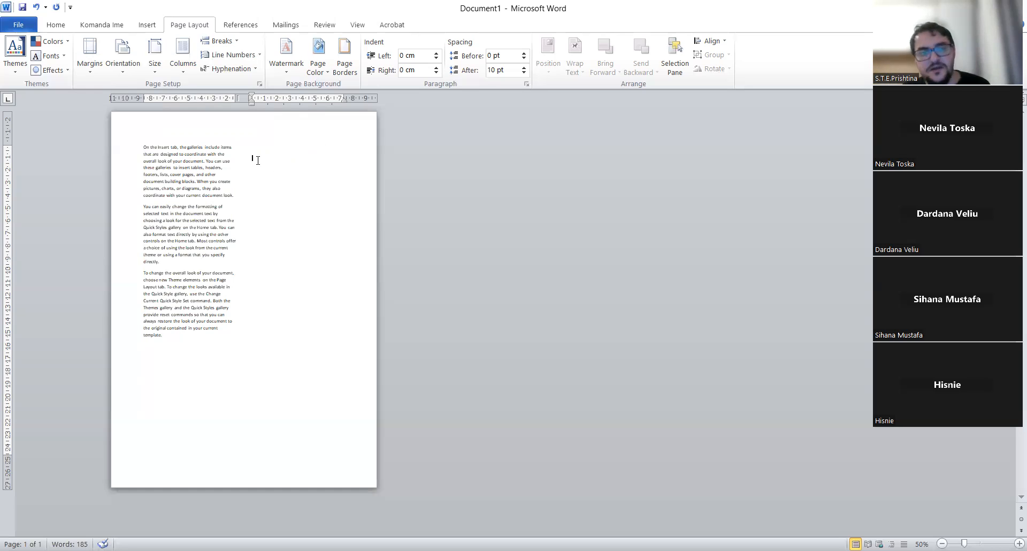
key("BackSpace")
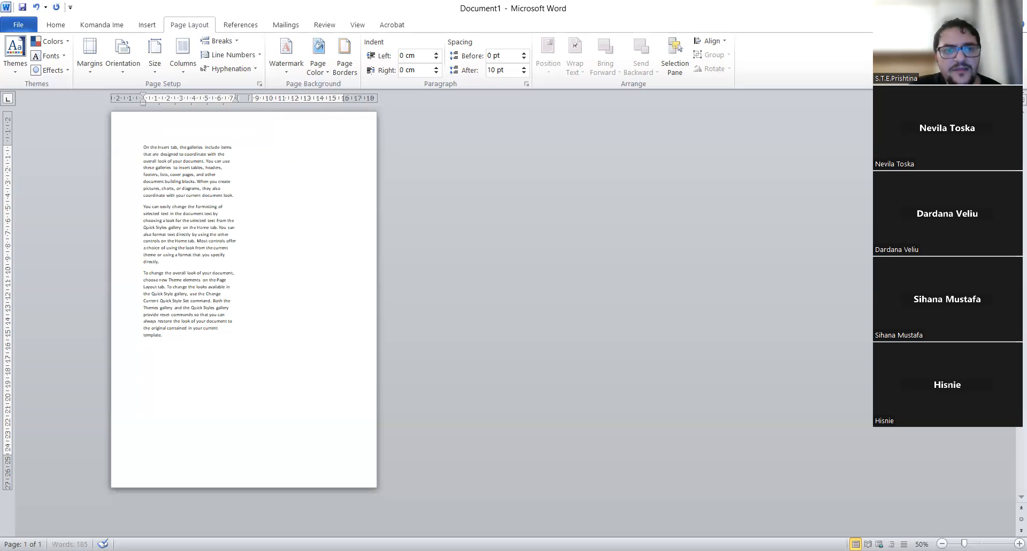
key("BackSpace")
key("BackSpace")
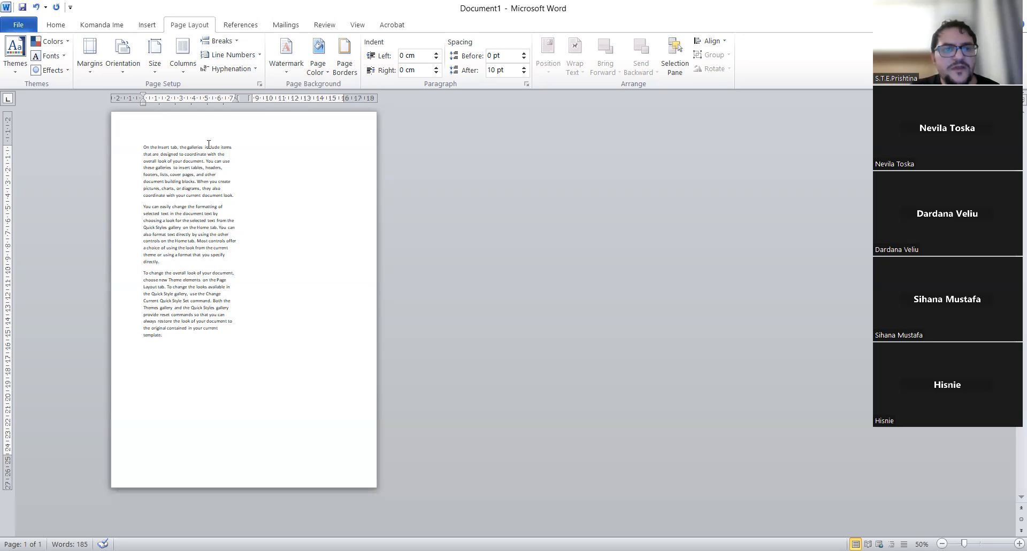
Insert a column break after the second paragraph to move the third paragraph into the second column
left_click(171, 262)
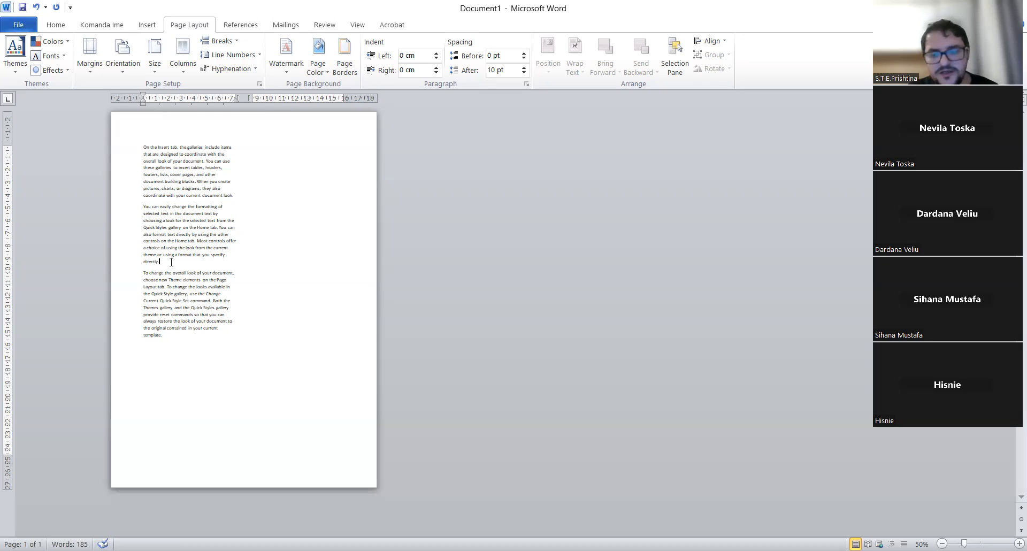
key("ctrl+shift+Return")
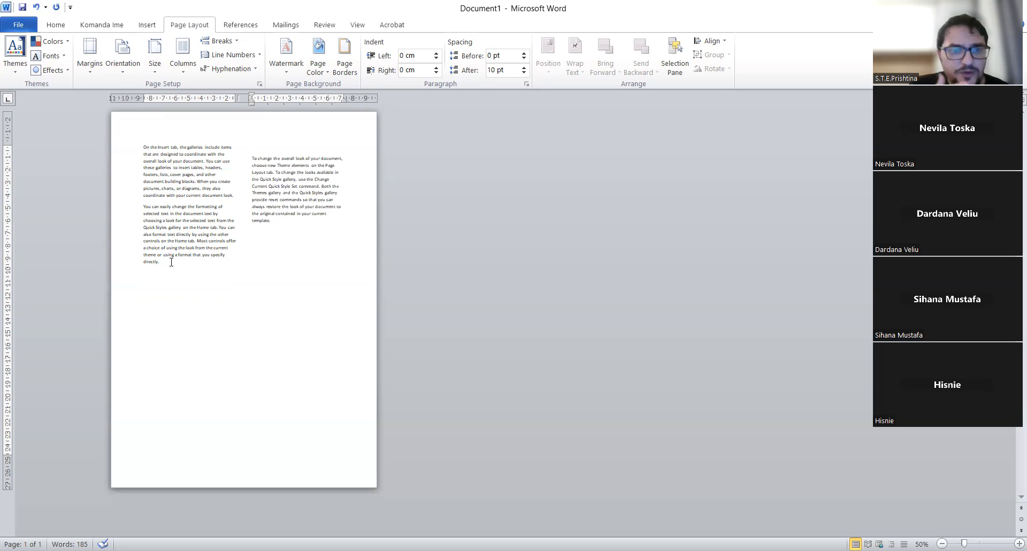
key("Up")
Place the cursor alternately in the first and second columns to examine how the text is divided
left_click(274, 208)
left_click(294, 250)
left_click(192, 179)
left_click(318, 181)
left_click(166, 192)
left_click(321, 192)
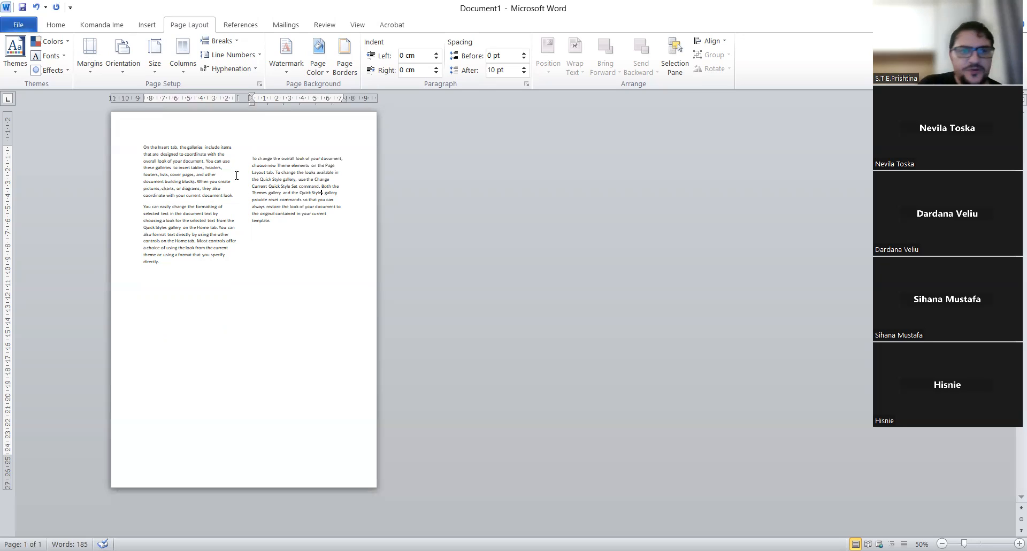
left_click(193, 174)
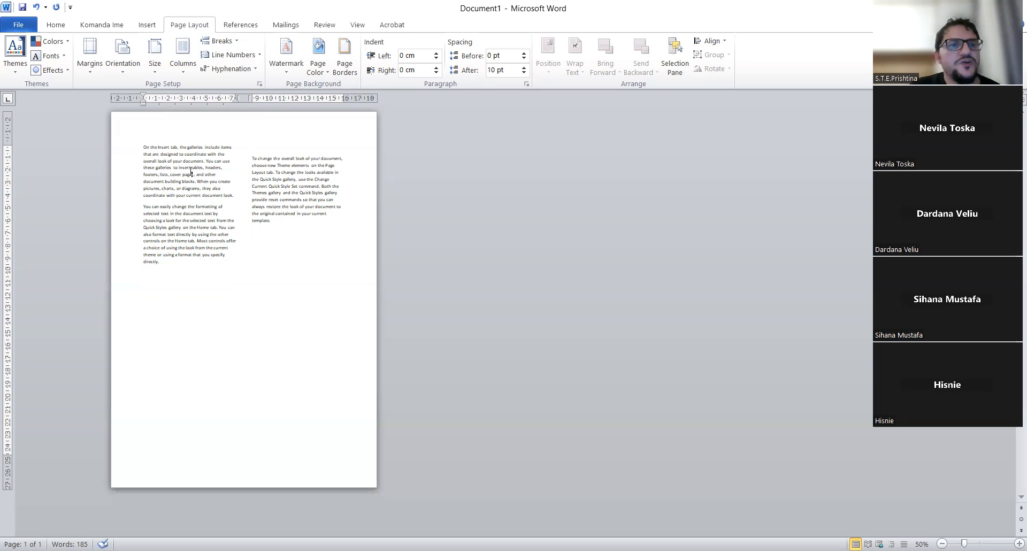
Set the page margins to Narrow (1.27 cm on all sides) and the text layout to three columns
left_click(90, 63)
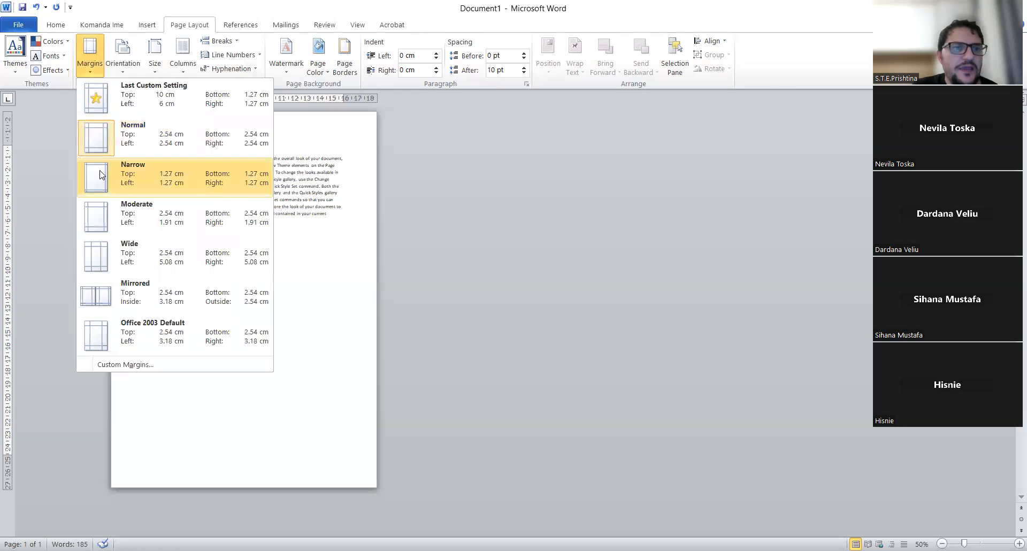
left_click(100, 173)
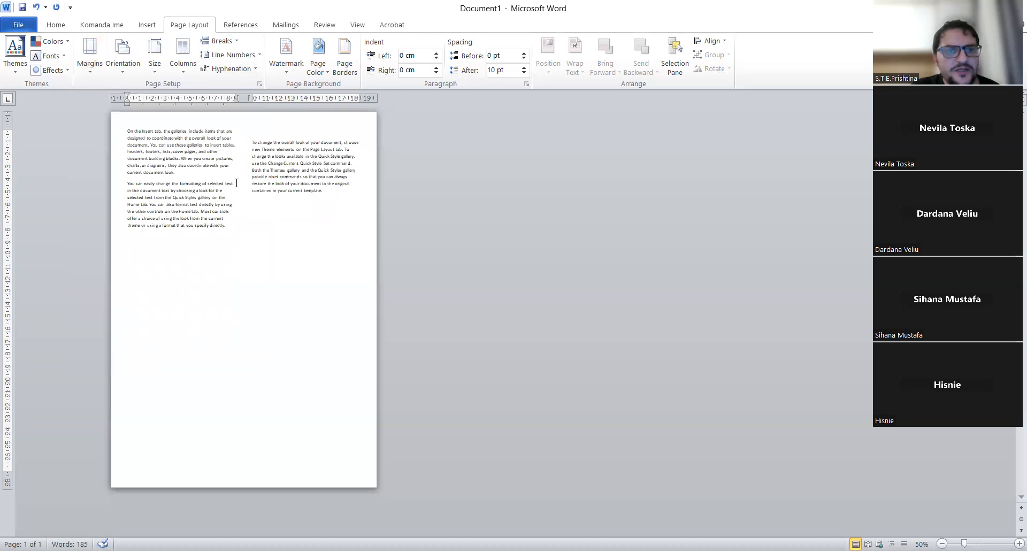
left_click(176, 76)
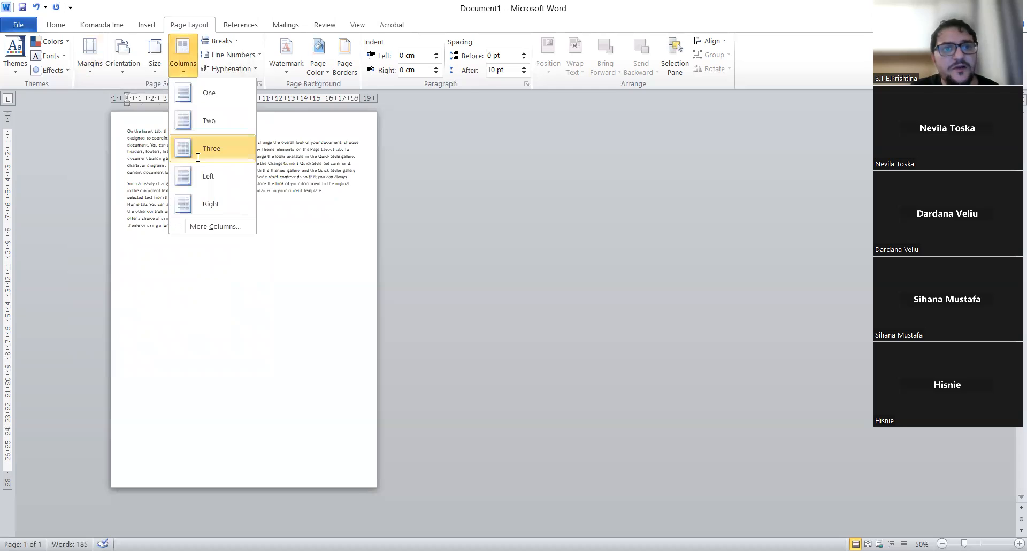
left_click(209, 146)
Remove the empty line above the second column's text and insert a column break before the paragraph starting "You can easily change"
left_click(210, 145)
key("BackSpace")
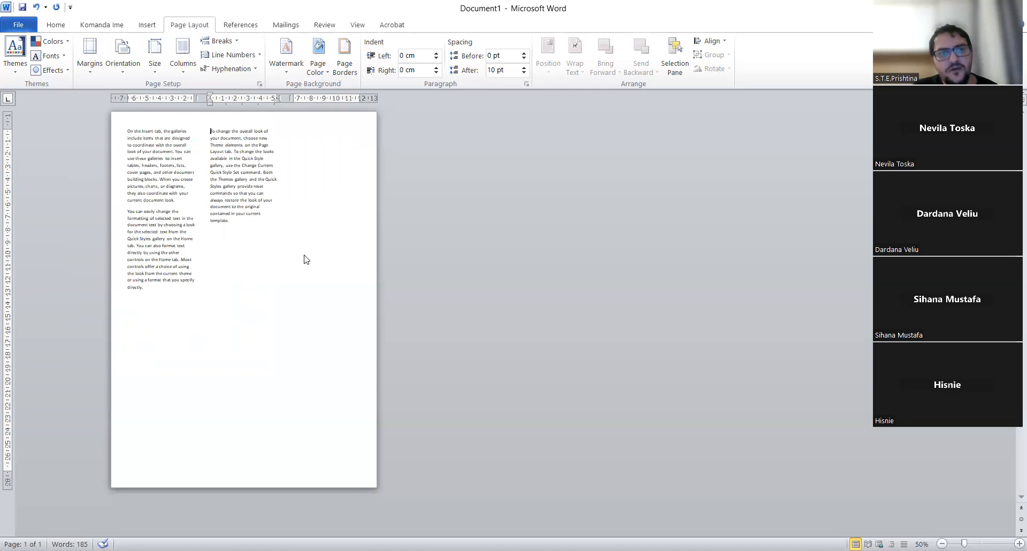
left_click(128, 212)
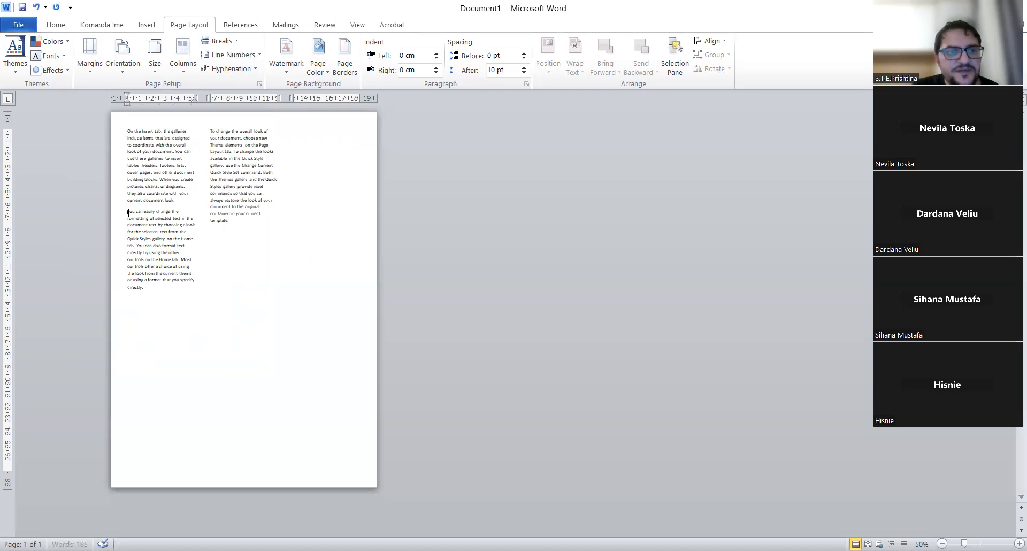
key("ctrl+shift+Return")
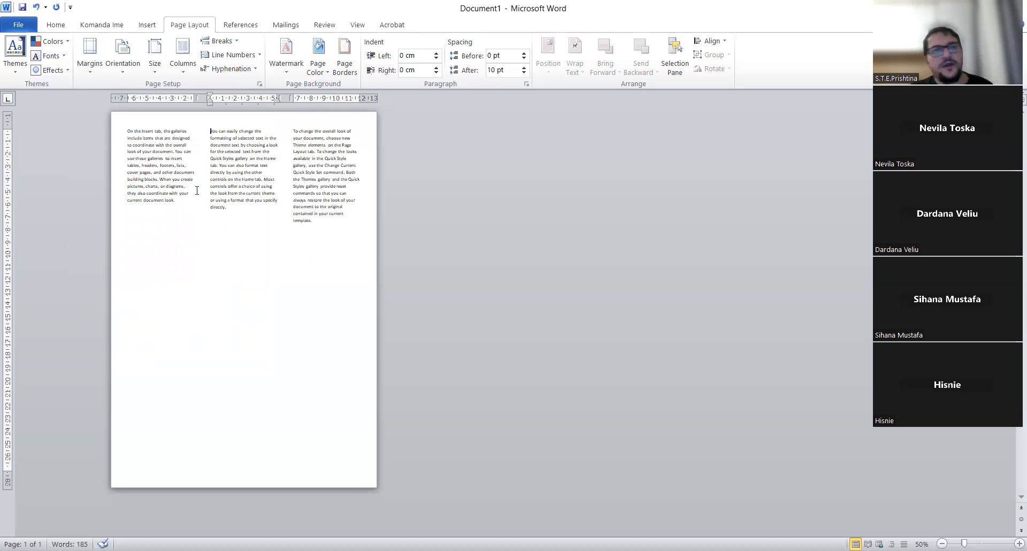
Set the orientation of the three-column page to Landscape
left_click(117, 74)
left_click(132, 122)
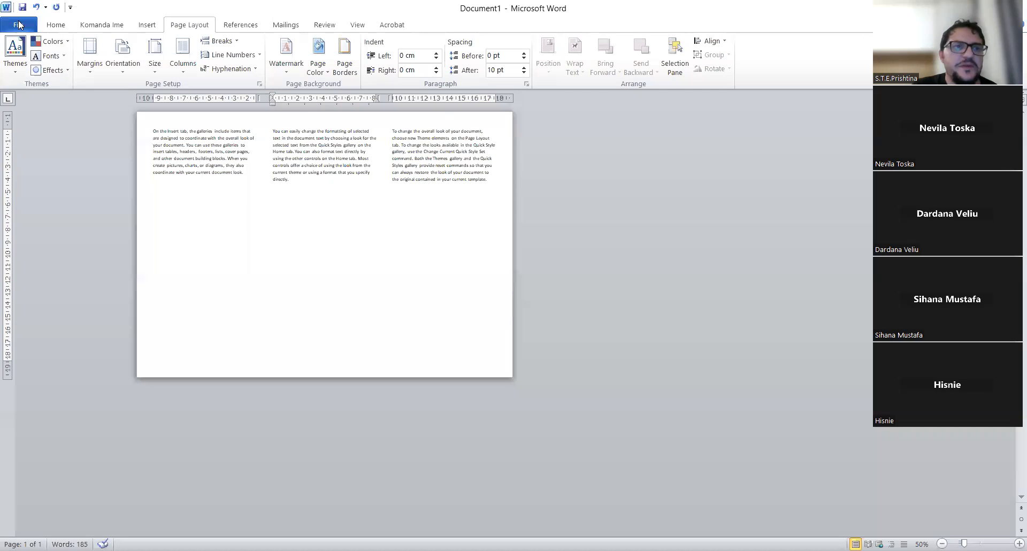
Set the three-column text back to one column and change the page orientation to Portrait
left_click(49, 26)
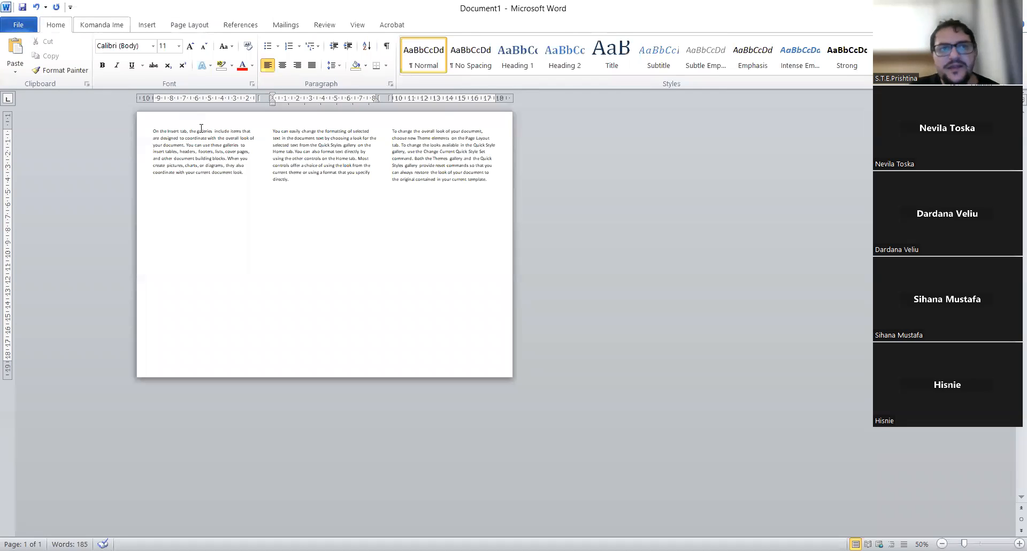
left_click(158, 28)
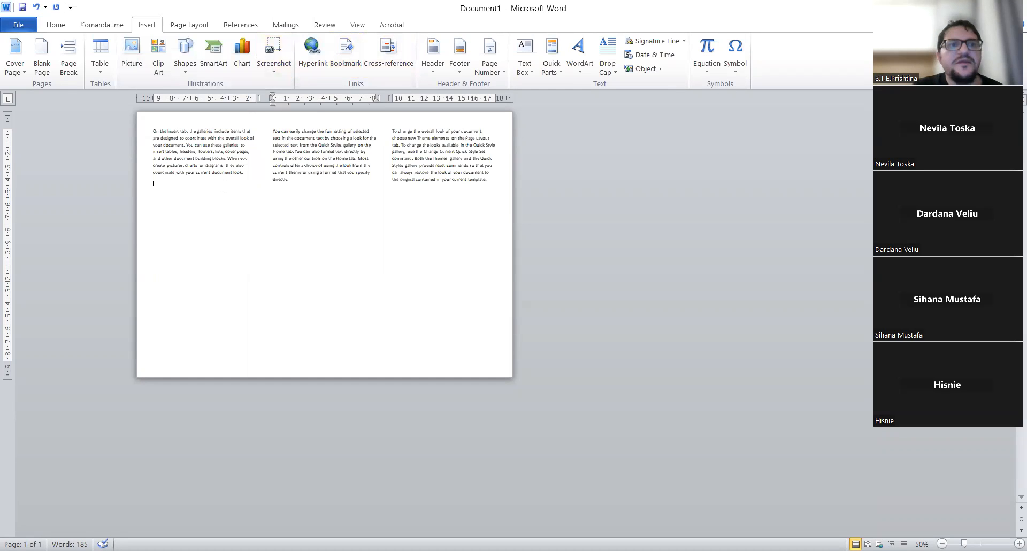
left_click(174, 27)
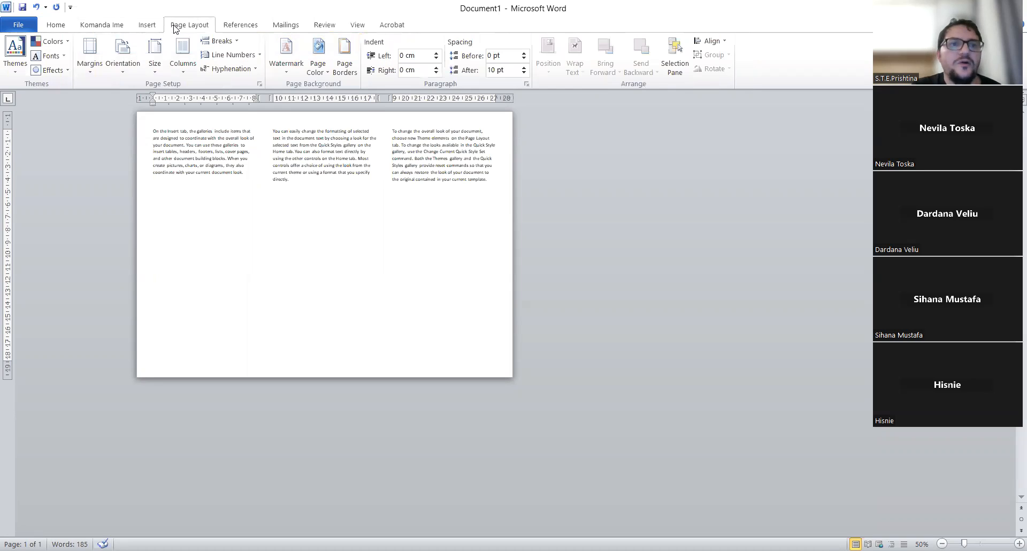
left_click(182, 56)
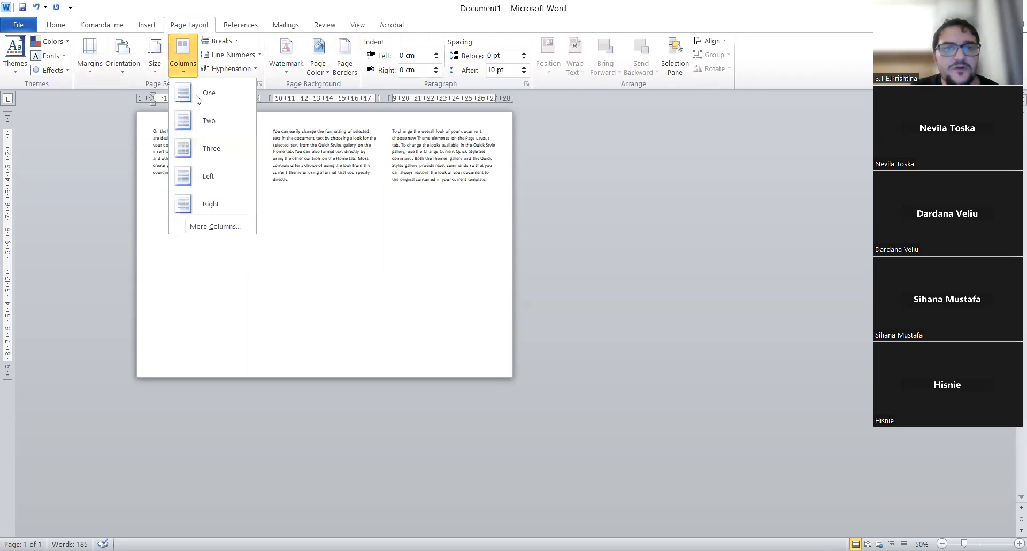
left_click(206, 93)
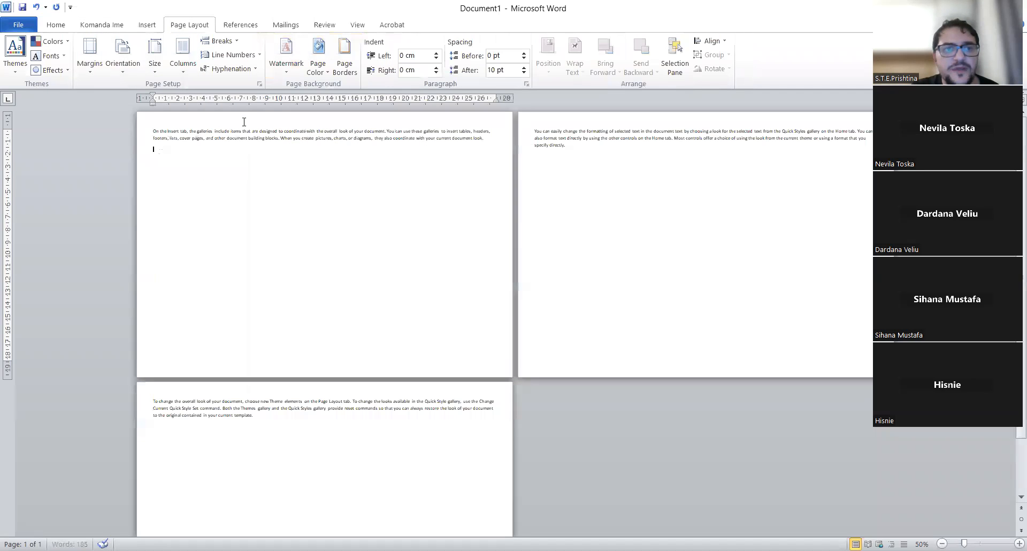
left_click(131, 72)
left_click(141, 93)
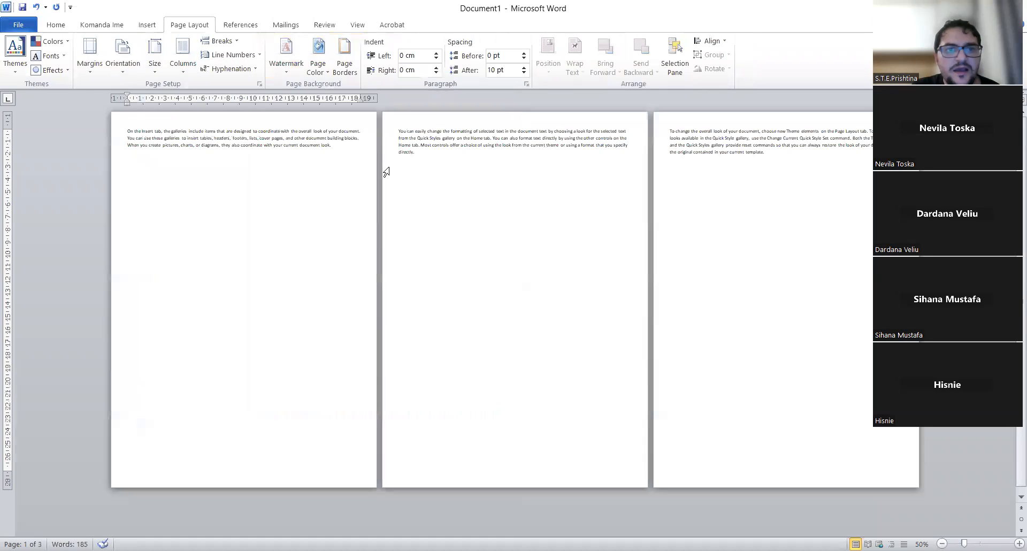
Delete the two breaks between the paragraphs and set the page margins to Normal (2.54 cm on all sides)
key("Delete")
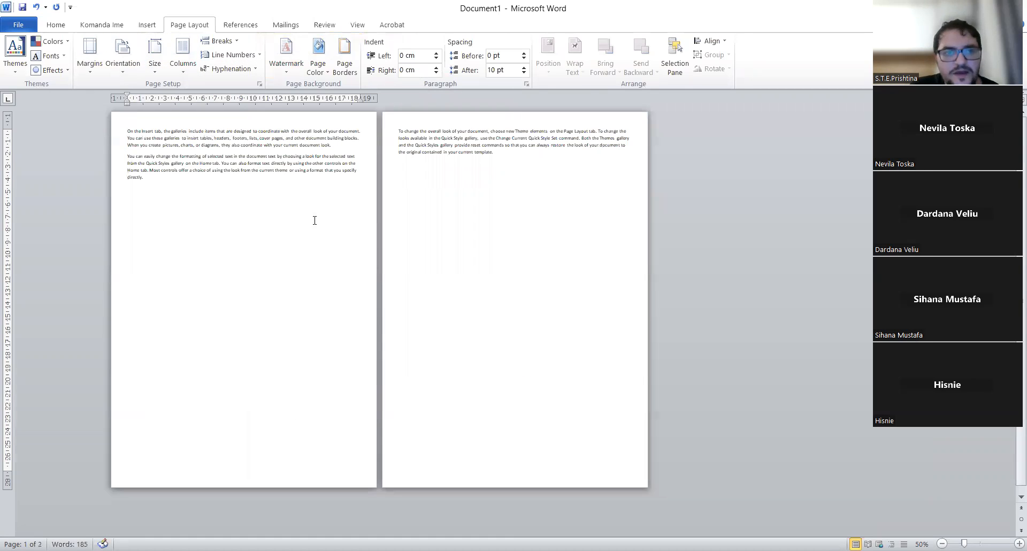
key("Delete")
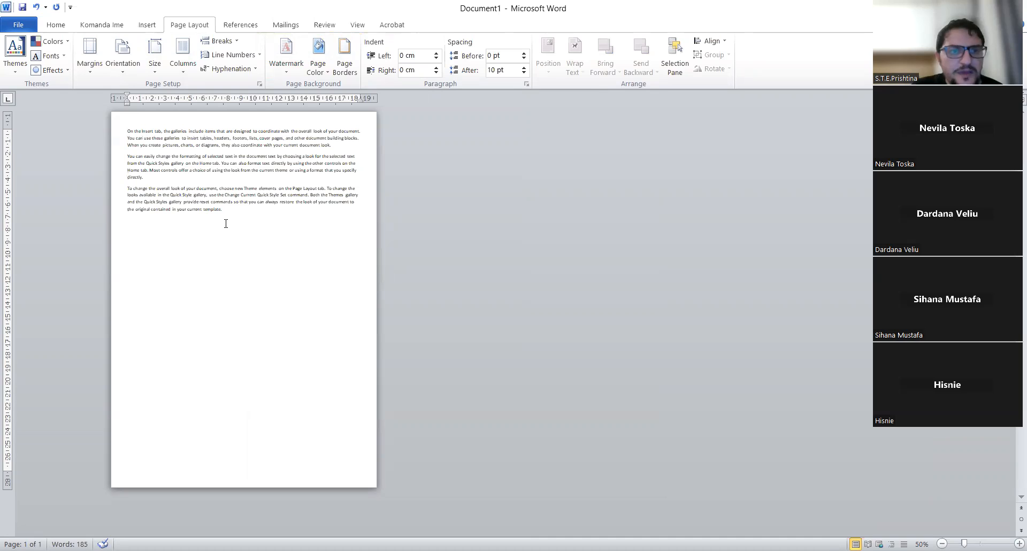
left_click(96, 74)
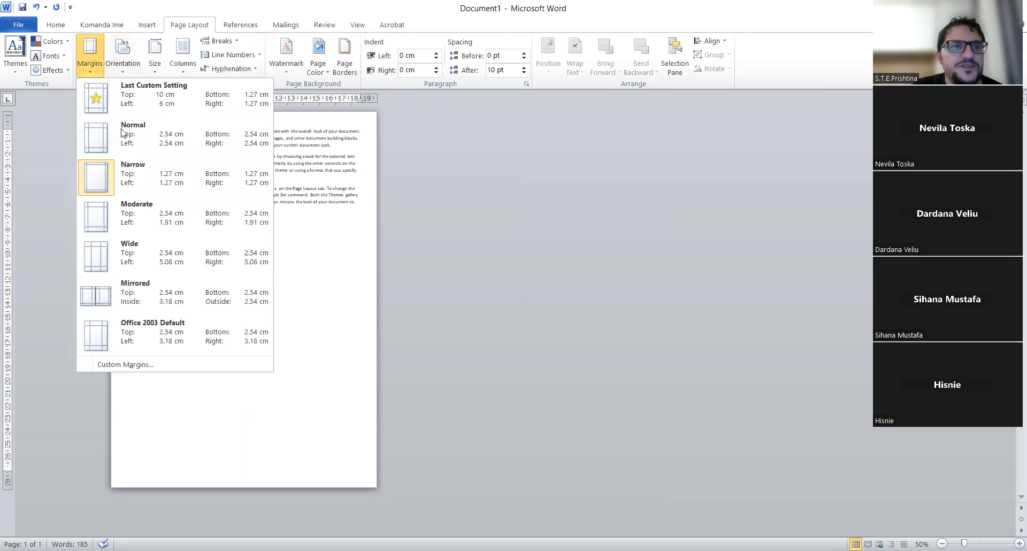
left_click(123, 132)
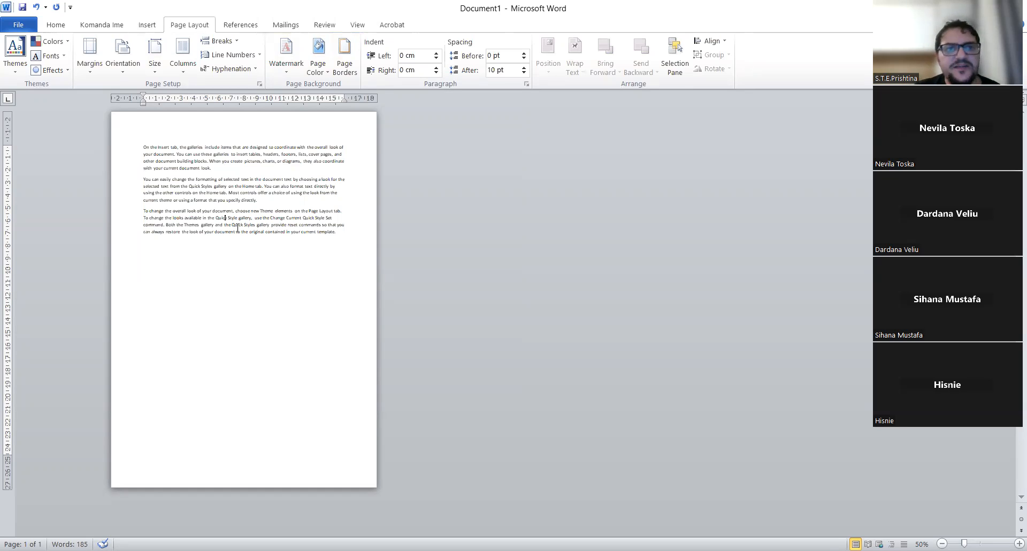
Apply a light blue theme colour as the page background and reset the page colour to No Color
left_click(321, 73)
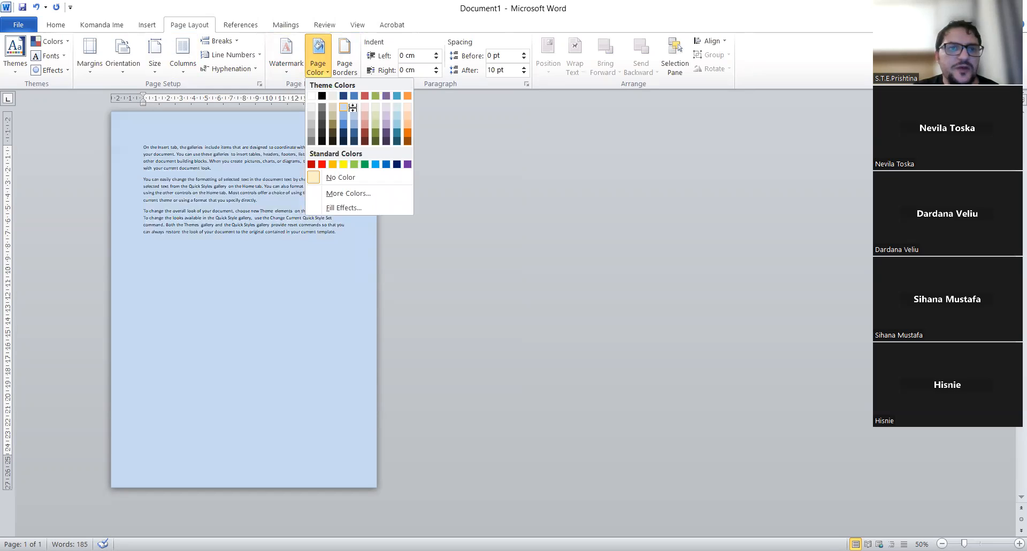
left_click(345, 107)
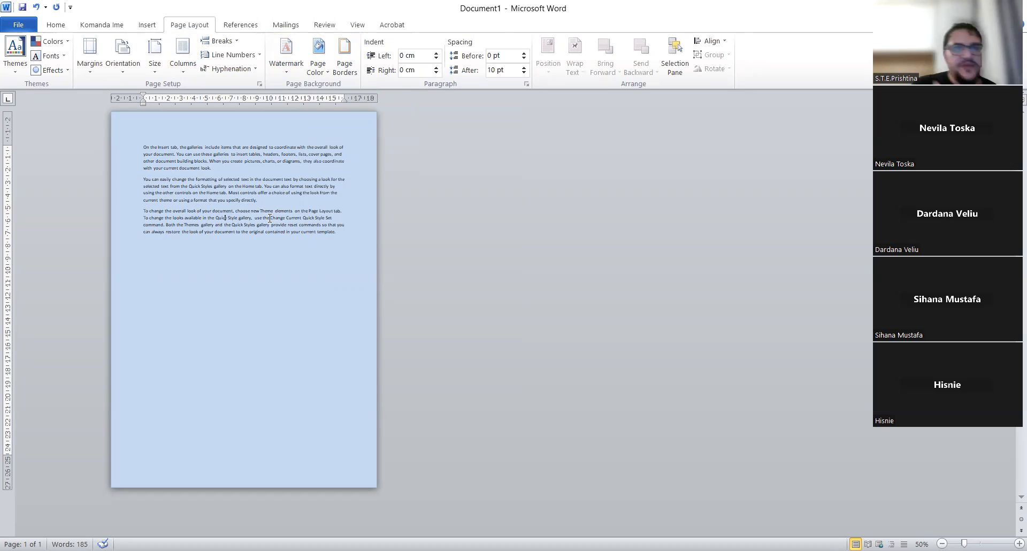
left_click(325, 73)
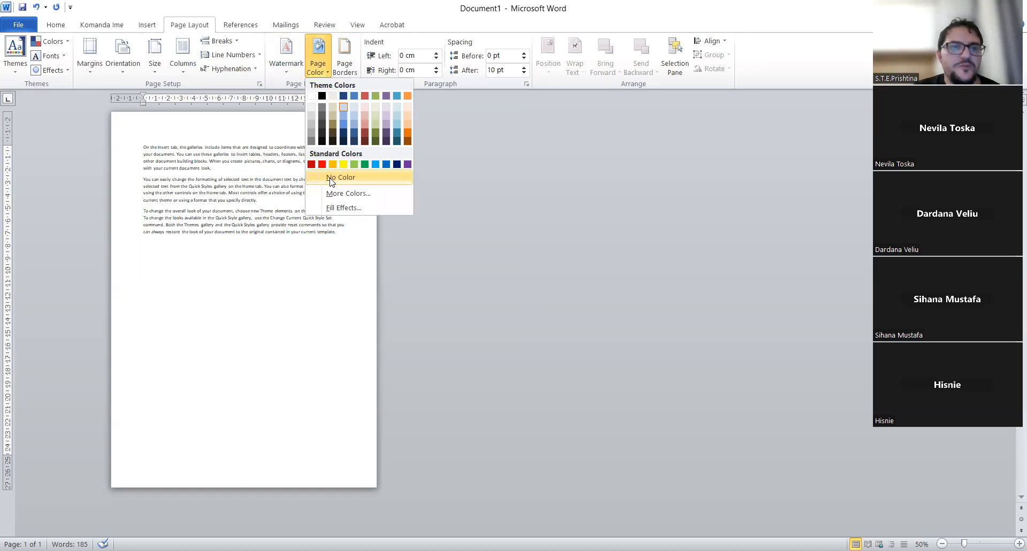
left_click(331, 180)
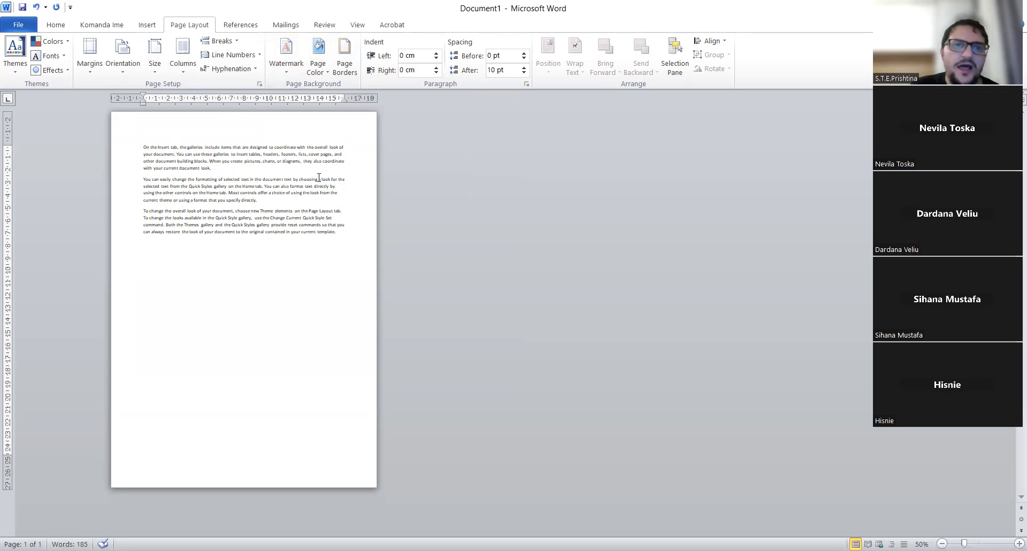
Insert the DO NOT COPY 2 watermark and replace its text with a first name as a custom horizontal text watermark
left_click(283, 71)
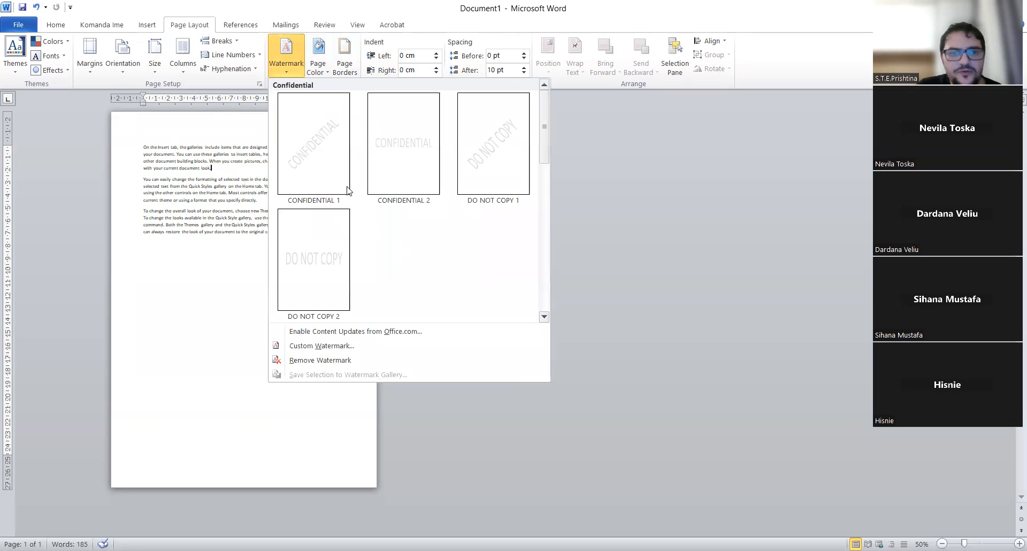
left_click(306, 266)
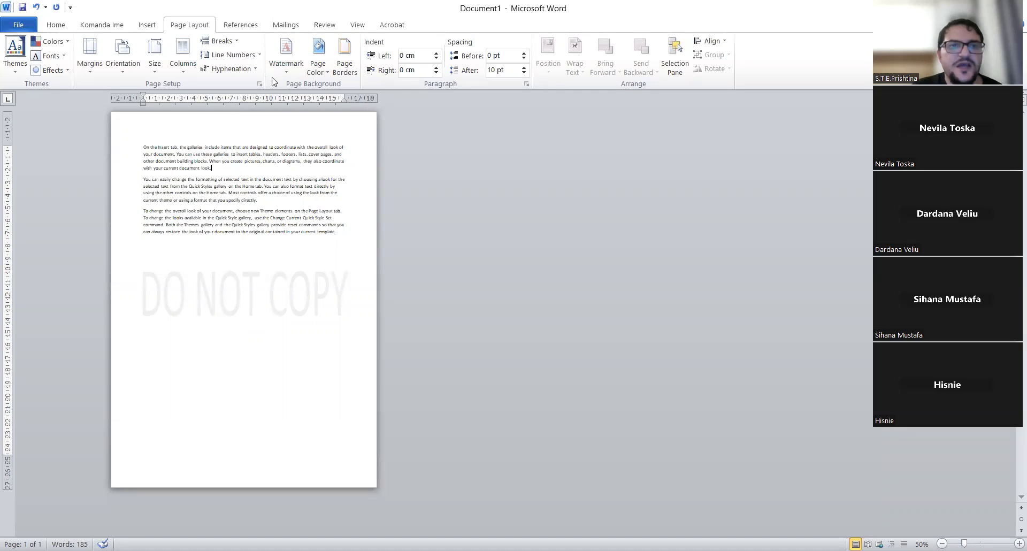
left_click(288, 74)
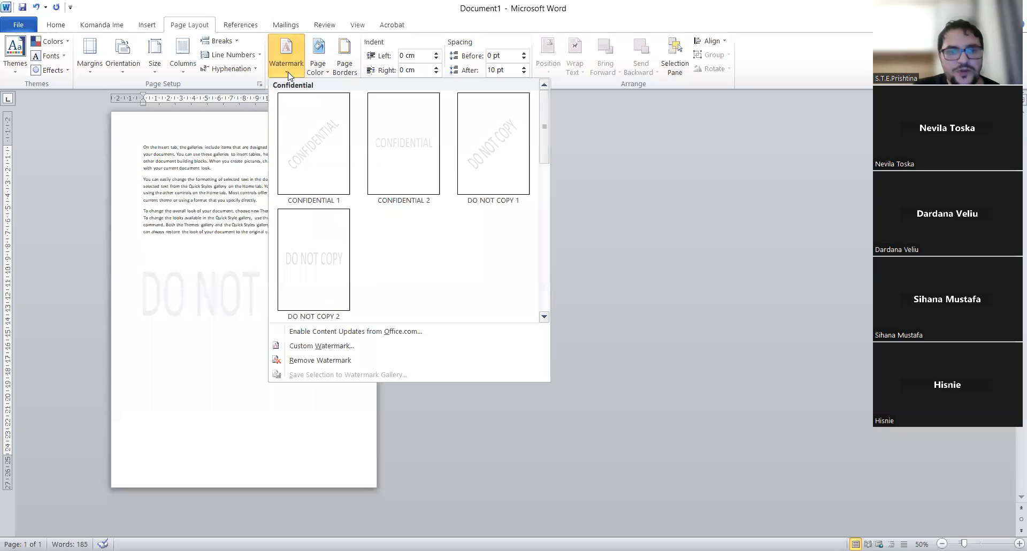
left_click(337, 347)
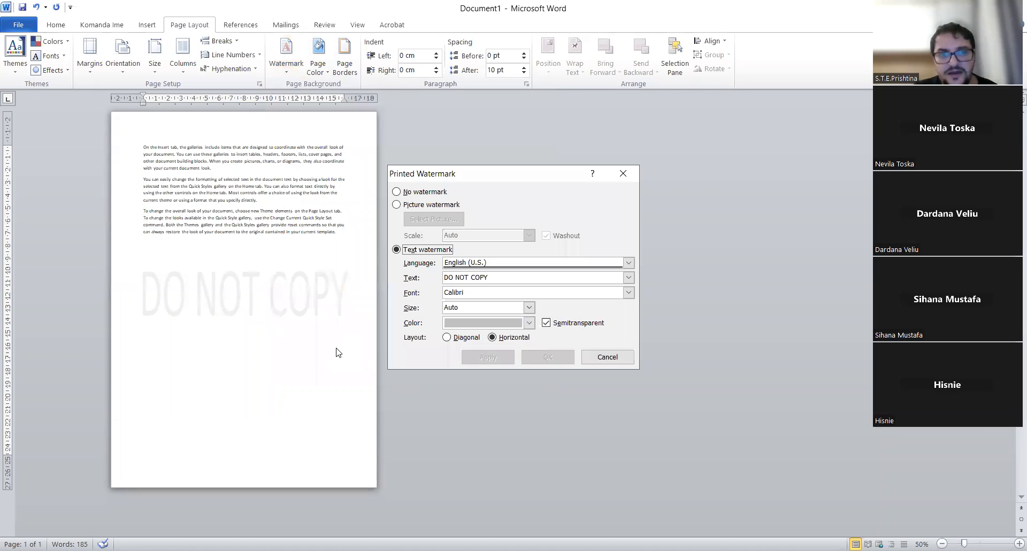
left_click_drag(484, 278, 423, 279)
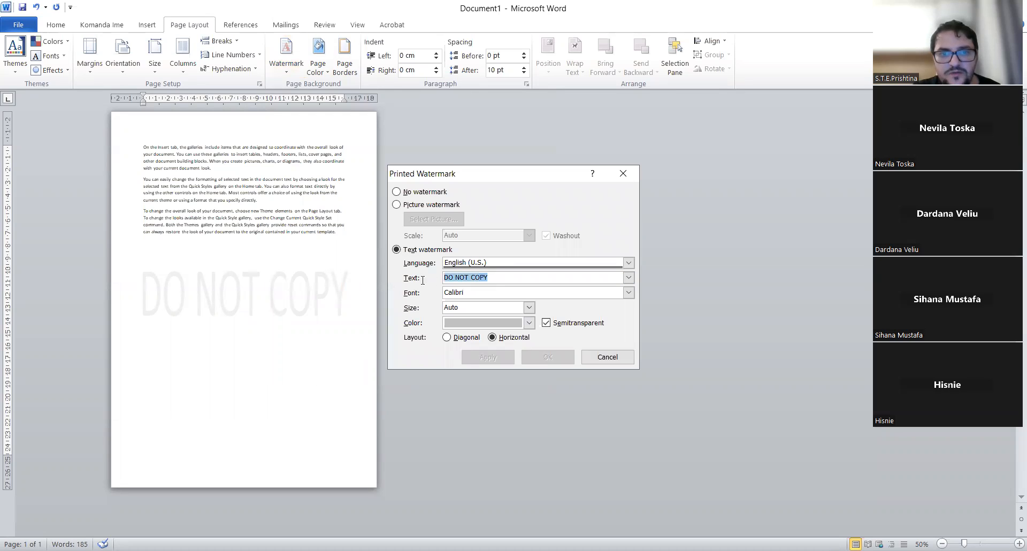
type("Martin")
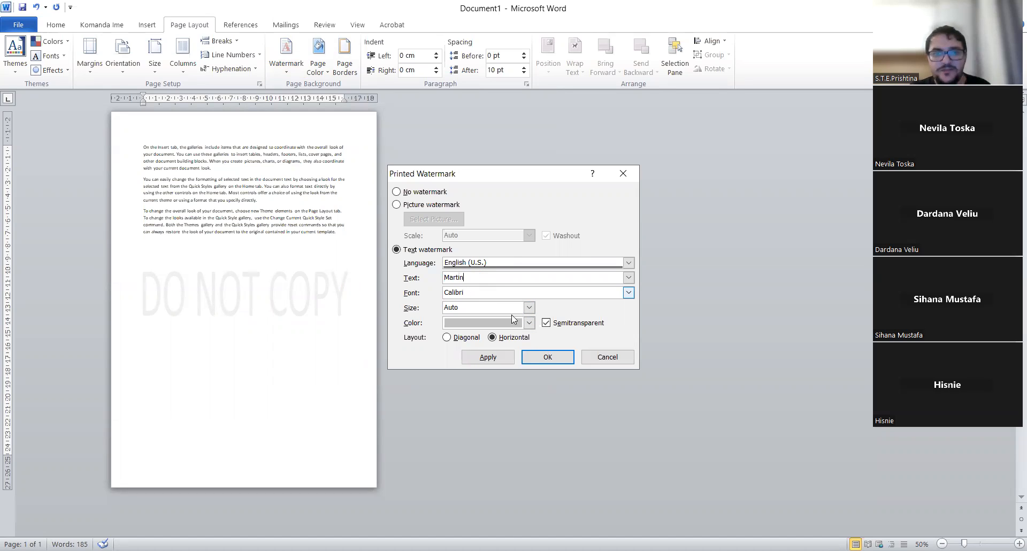
left_click(540, 357)
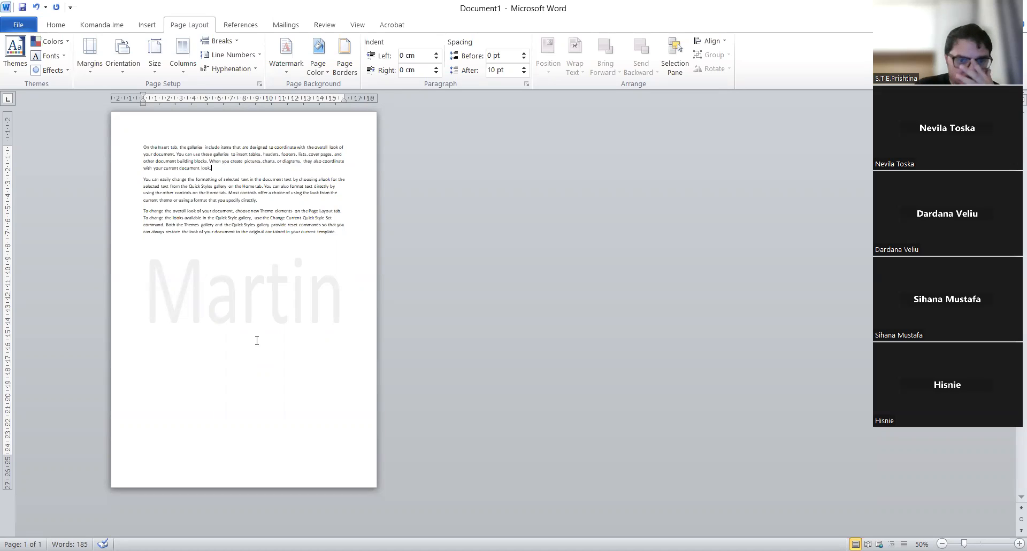
Justify all three paragraphs on the watermarked page
left_click_drag(338, 234, 131, 151)
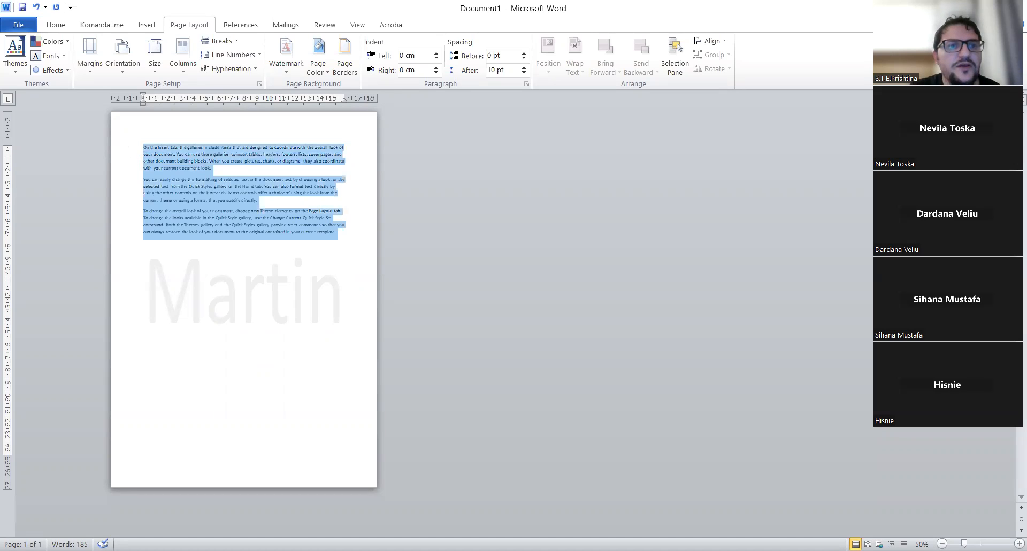
left_click(59, 25)
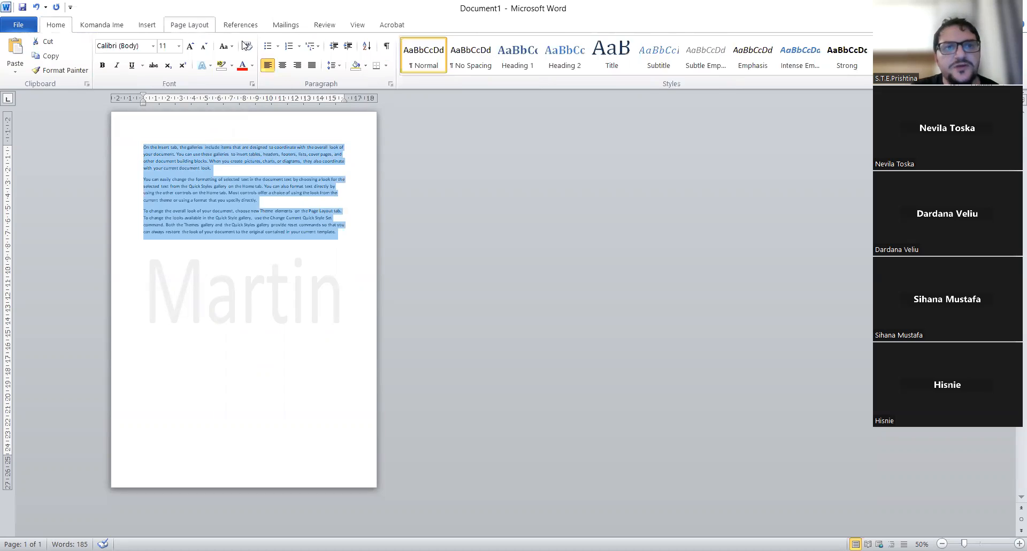
left_click(311, 64)
left_click(300, 255)
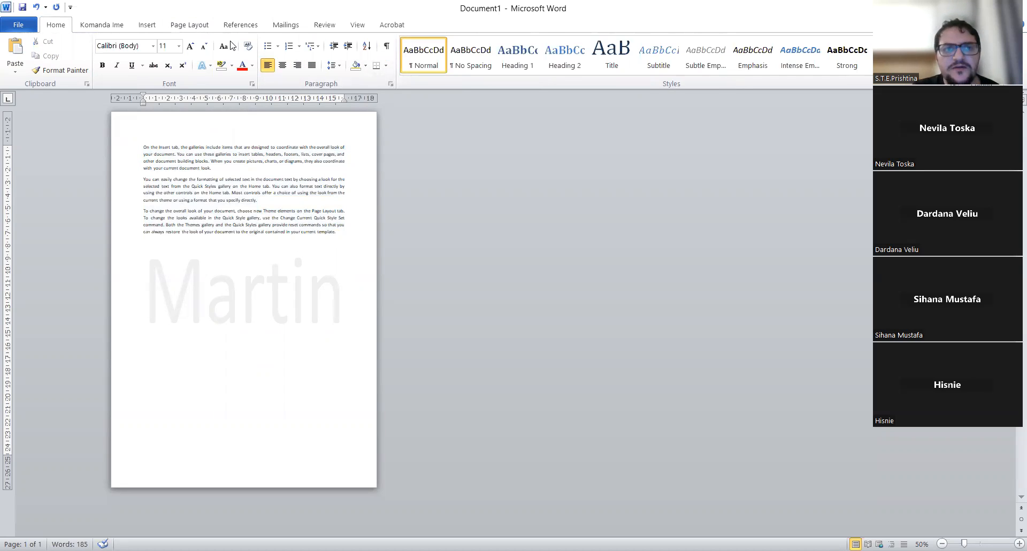
Undo the paragraph justification, both watermark insertions and the page colour changes
left_click(34, 7)
left_click(34, 7)
left_click(33, 7)
left_click(34, 7)
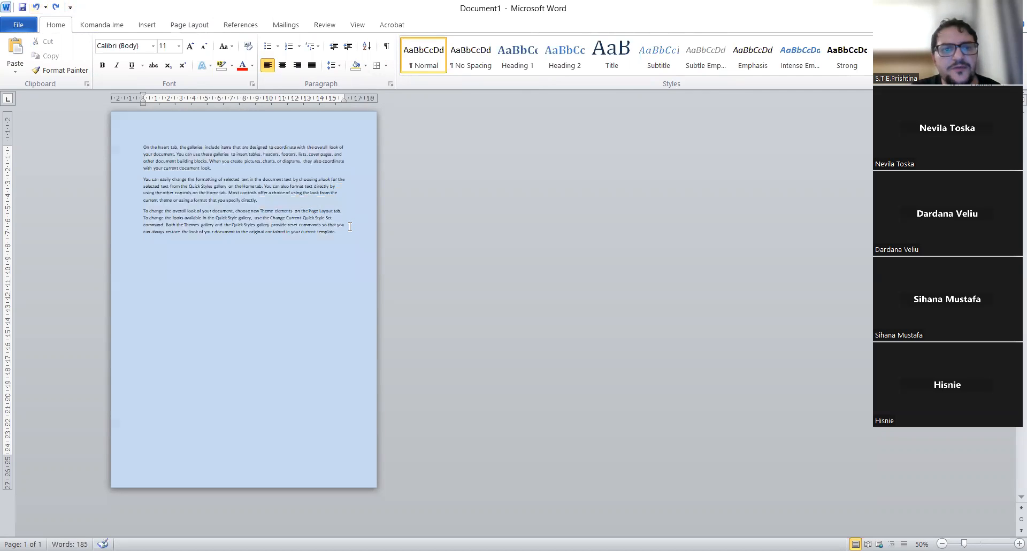
left_click(35, 7)
Select all three paragraphs of the document and justify them
left_click_drag(346, 235, 136, 147)
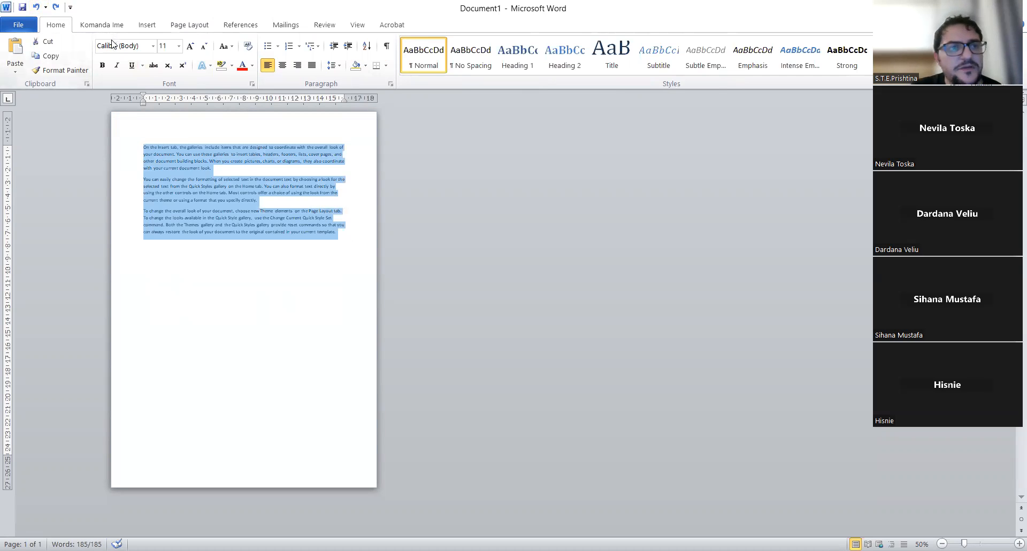
left_click(312, 64)
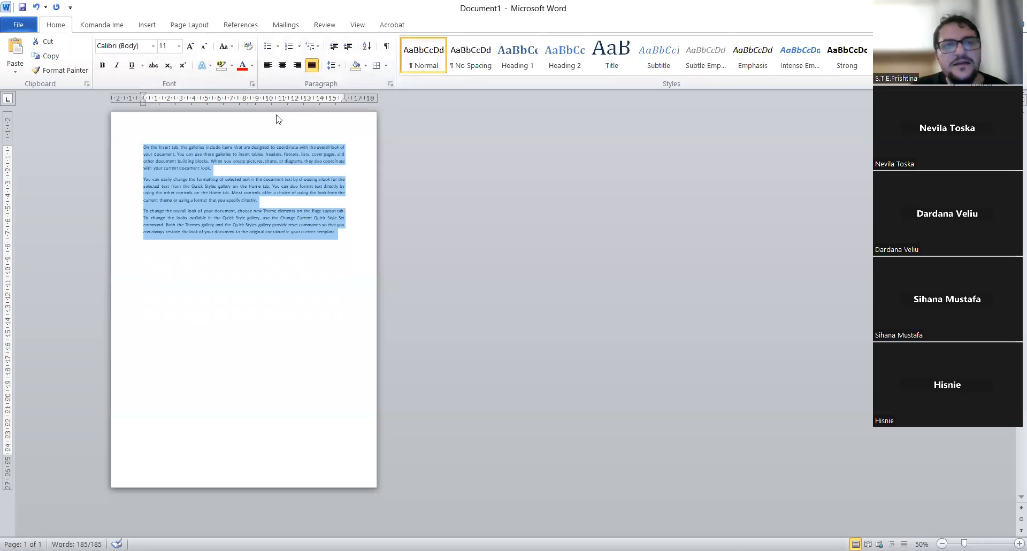
left_click(192, 25)
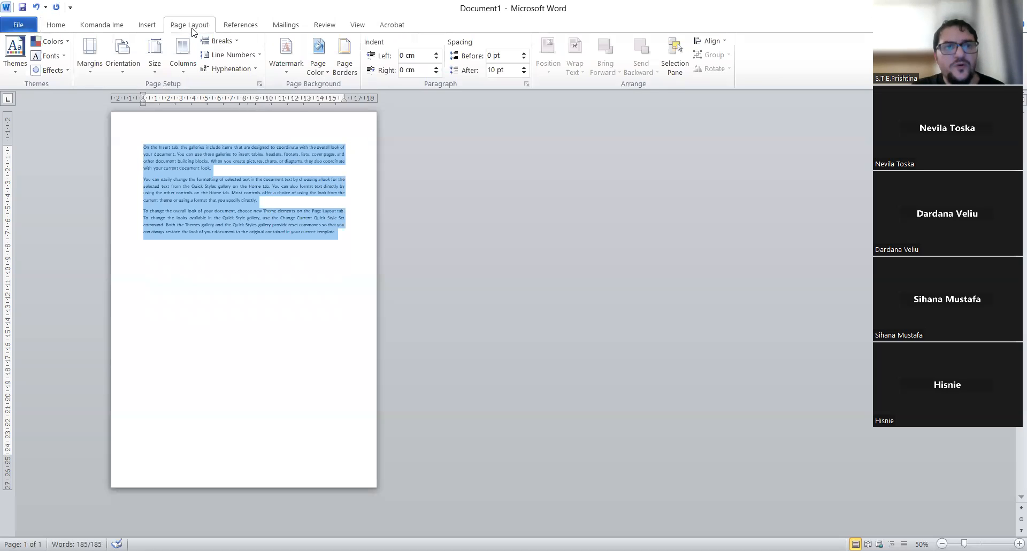
left_click(323, 198)
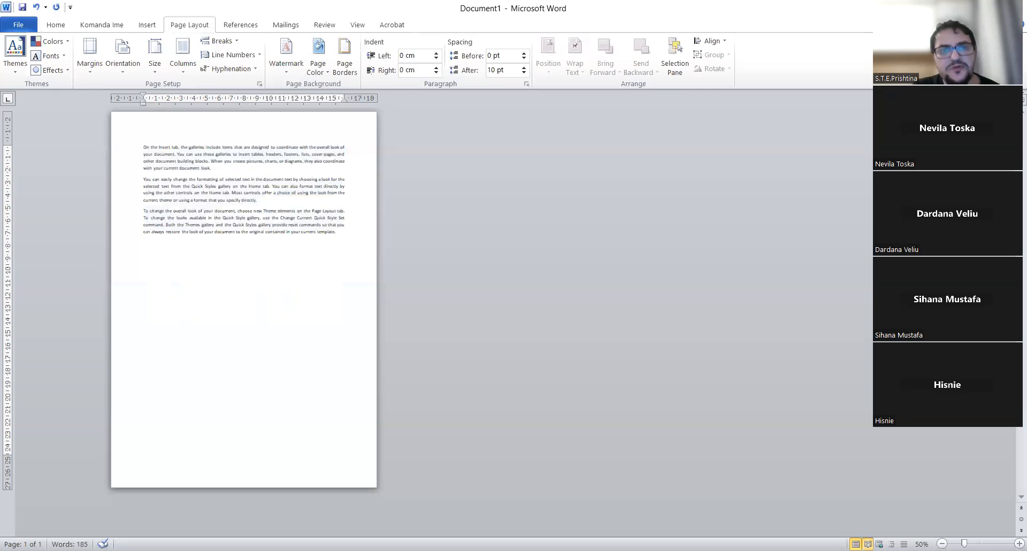
Examine the document in Full Screen Reading, Web Layout and Outline views, keeping the document open
left_click(867, 543)
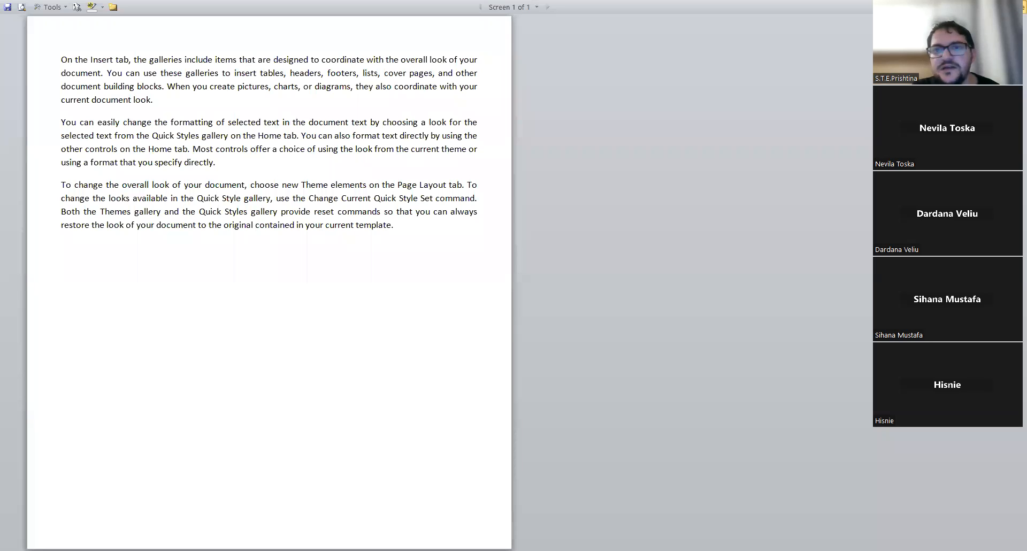
key("Escape")
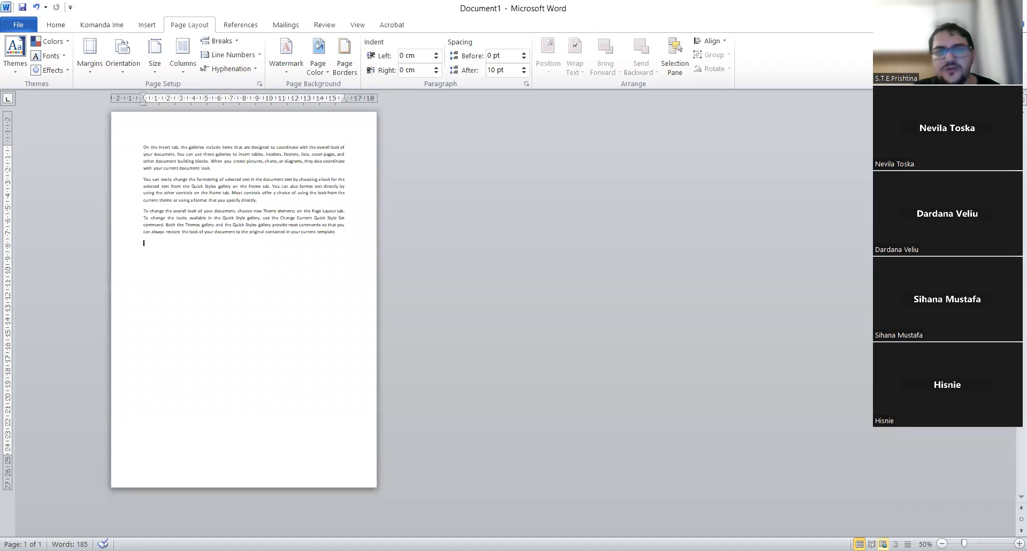
left_click(882, 544)
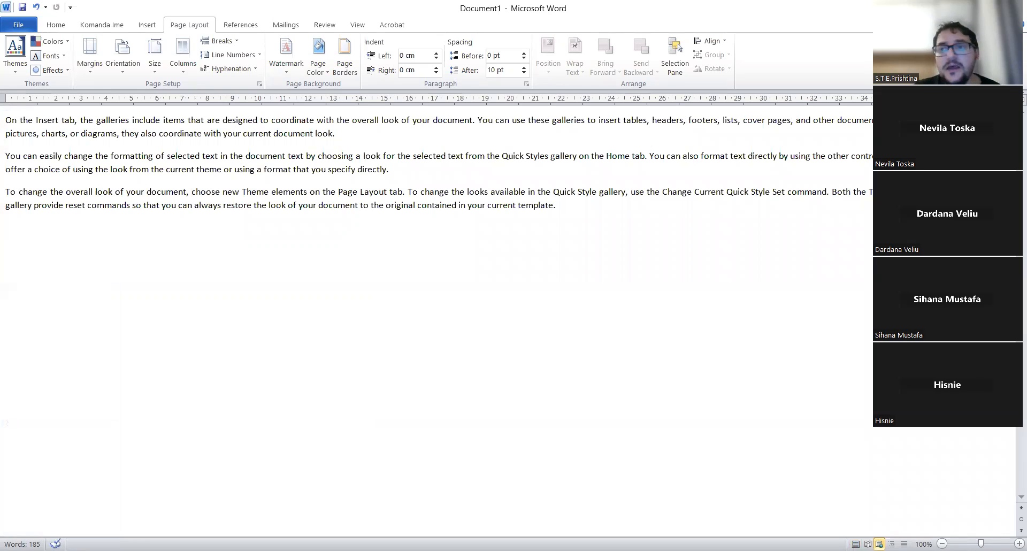
left_click(1016, 7)
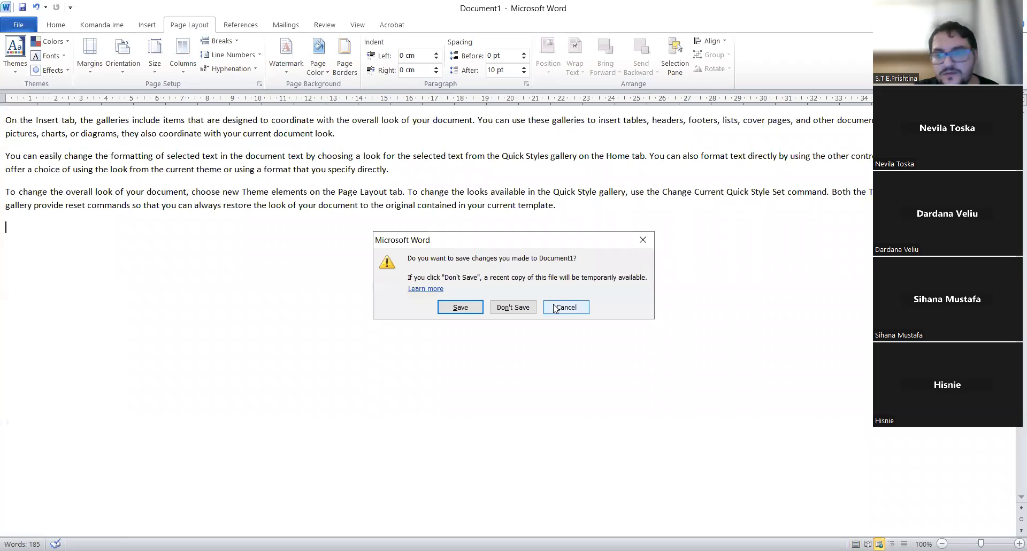
left_click(555, 308)
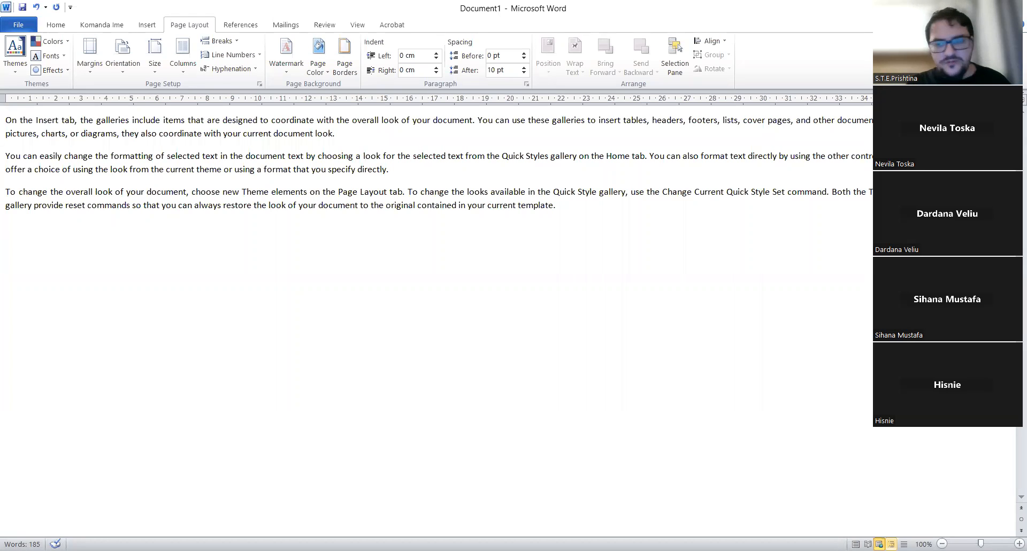
left_click(891, 544)
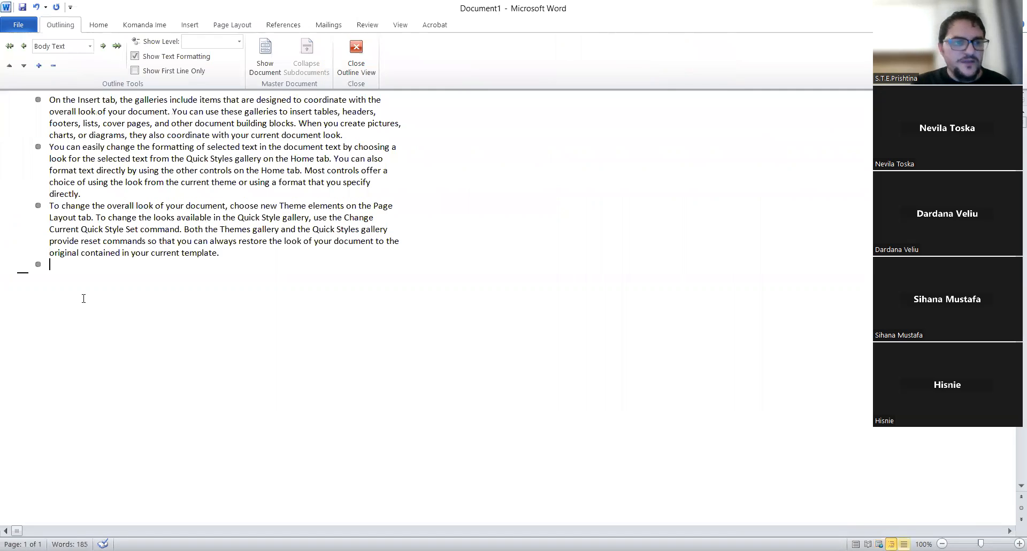
Delete all the document's text and start a blank outline at Level 1 in Outline view
key("ctrl+a")
key("Delete")
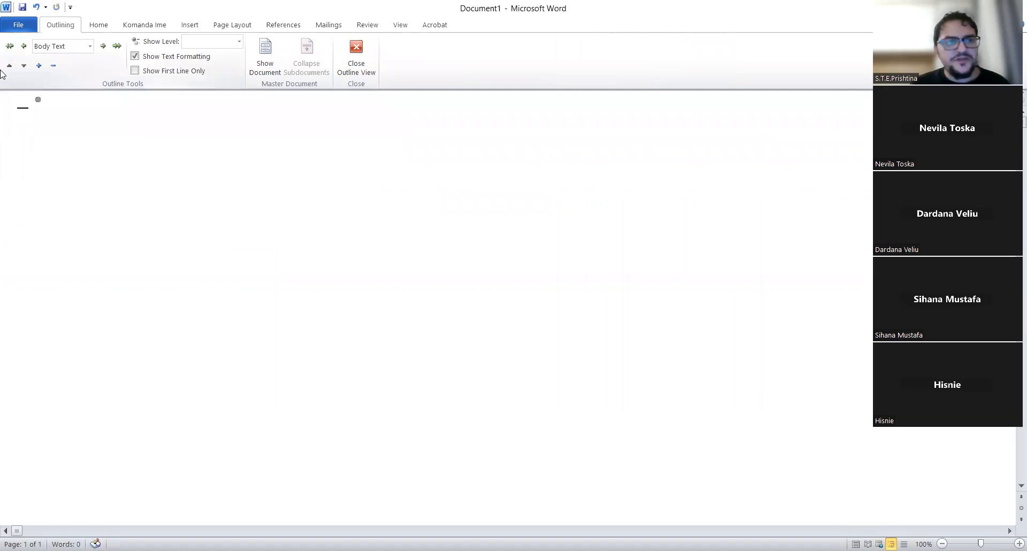
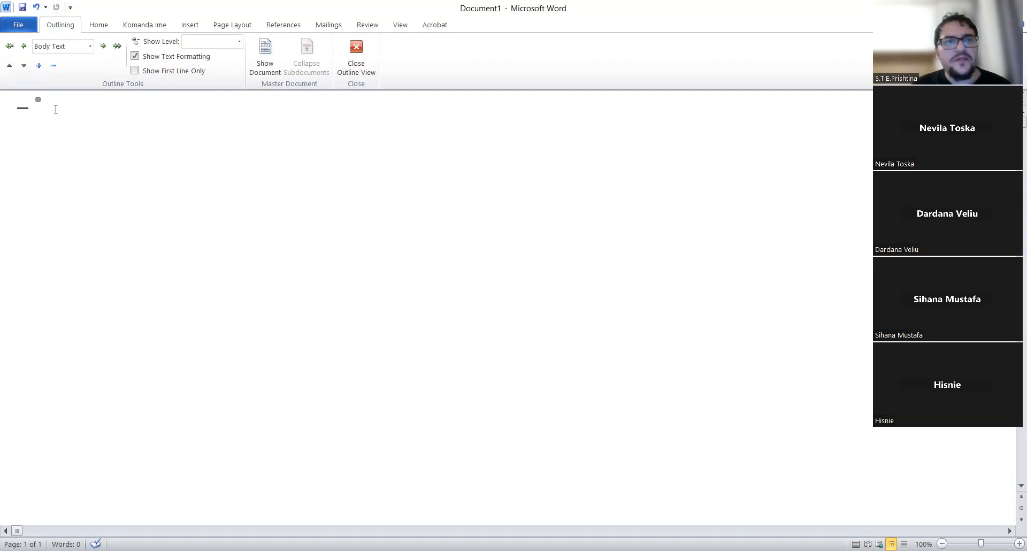
left_click(355, 57)
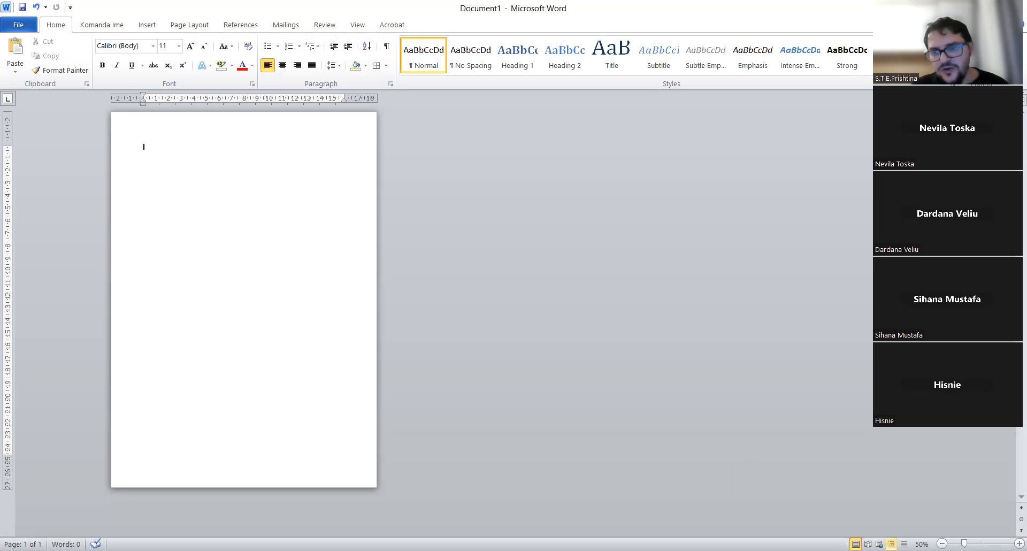
left_click(891, 544)
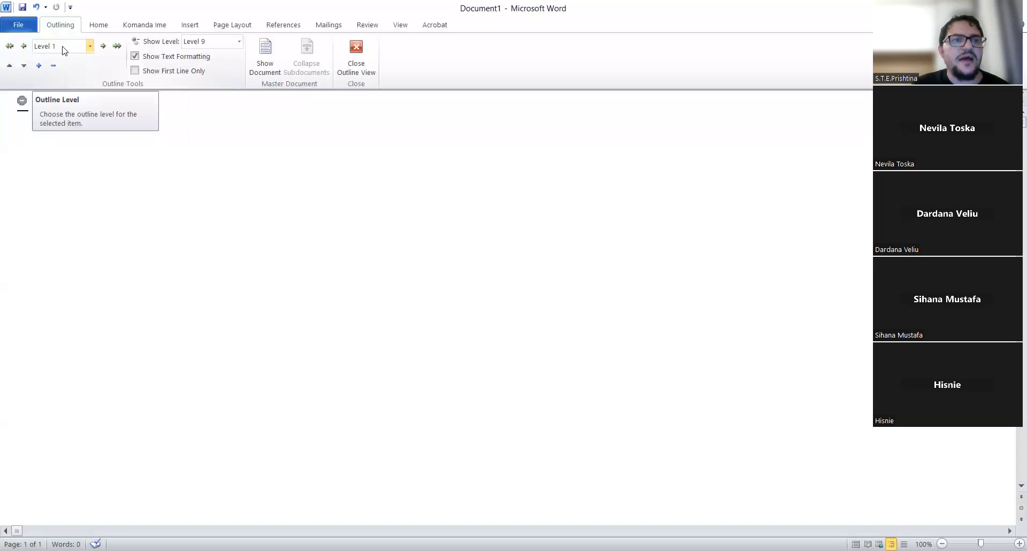
Enter the Level 1 outline heading "TEMA: Tema ime"
type("TEMA:")
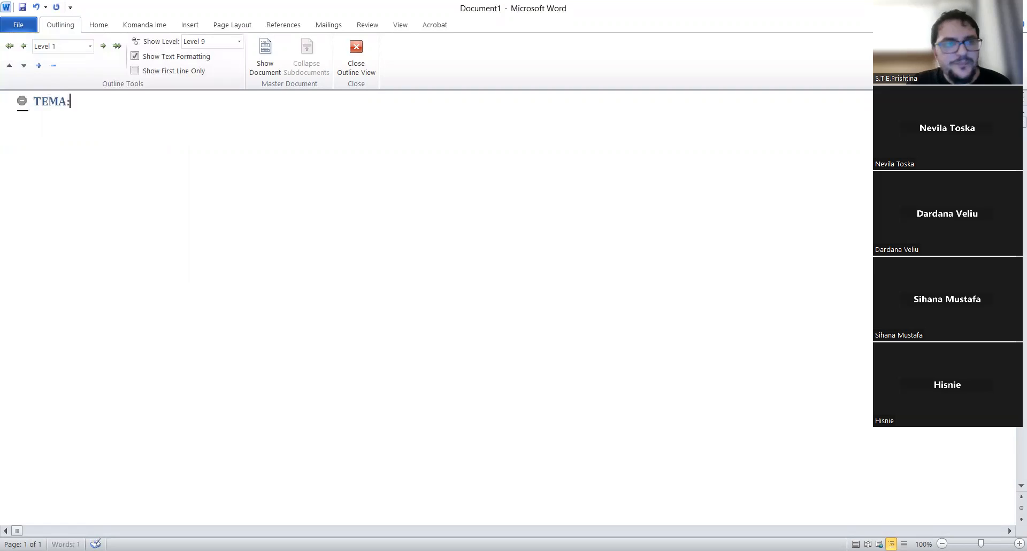
type(" Tema im")
key("BackSpace")
key("BackSpace")
type("ime")
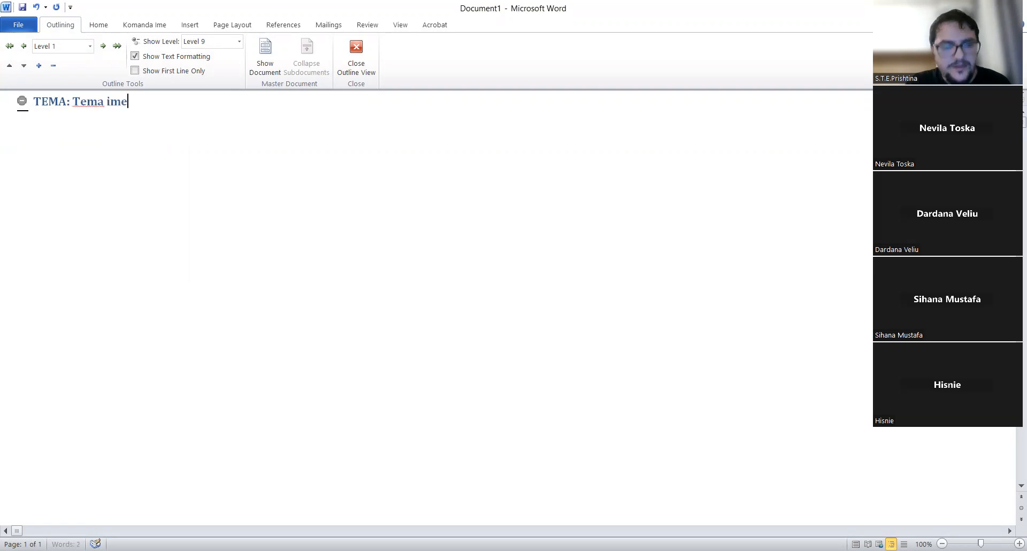
Add the heading "Kapitulli 1" below the theme title and demote it to Level 2
key("Return")
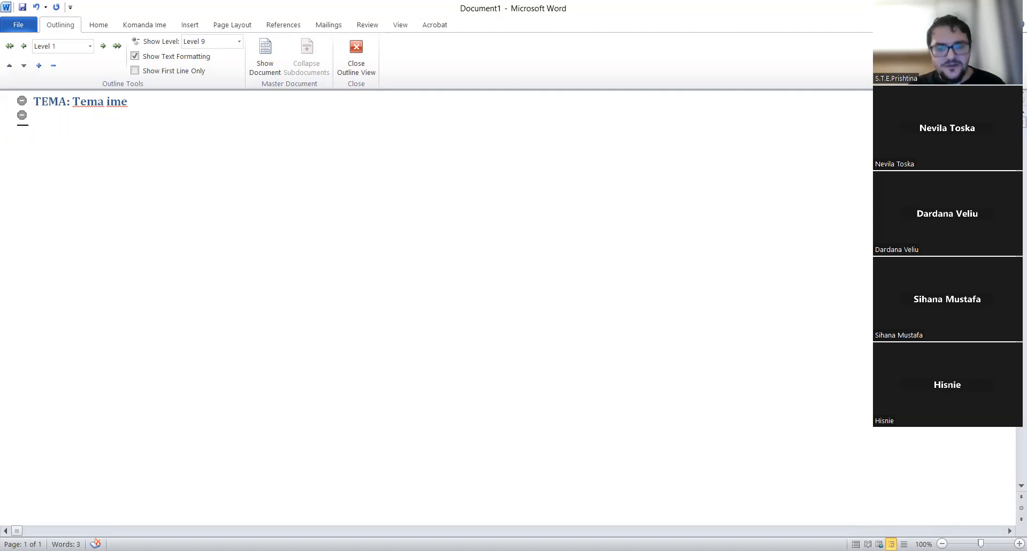
type("K")
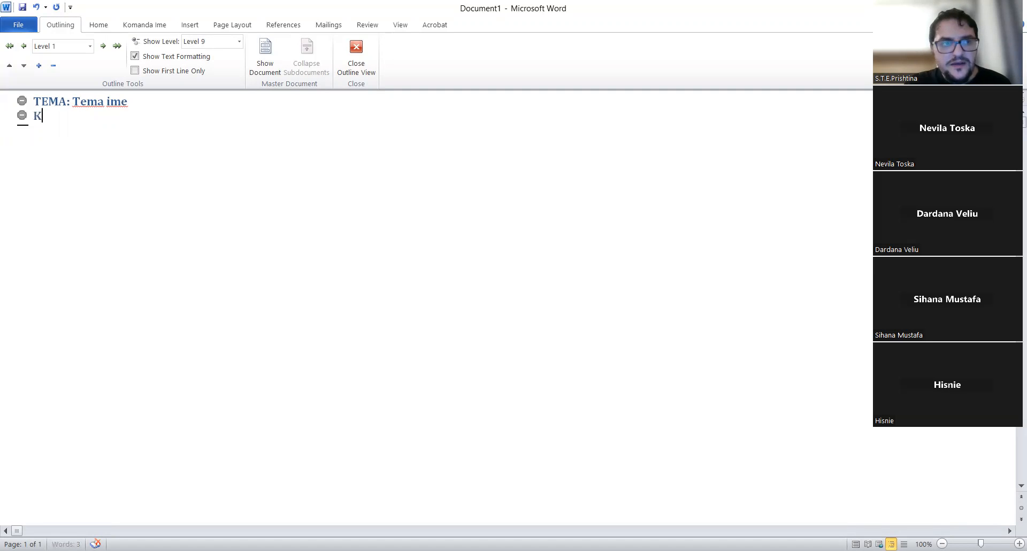
type("apitulli")
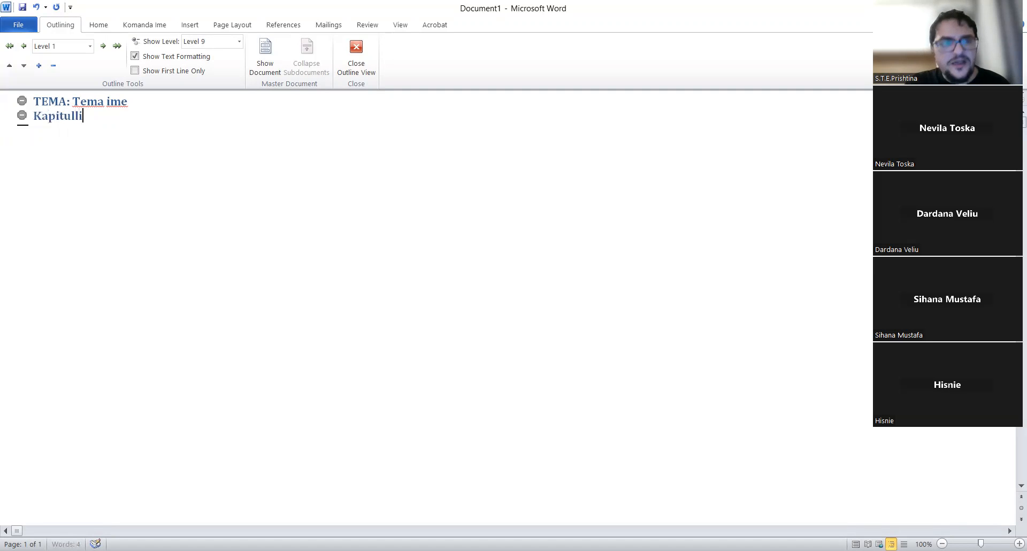
type("1")
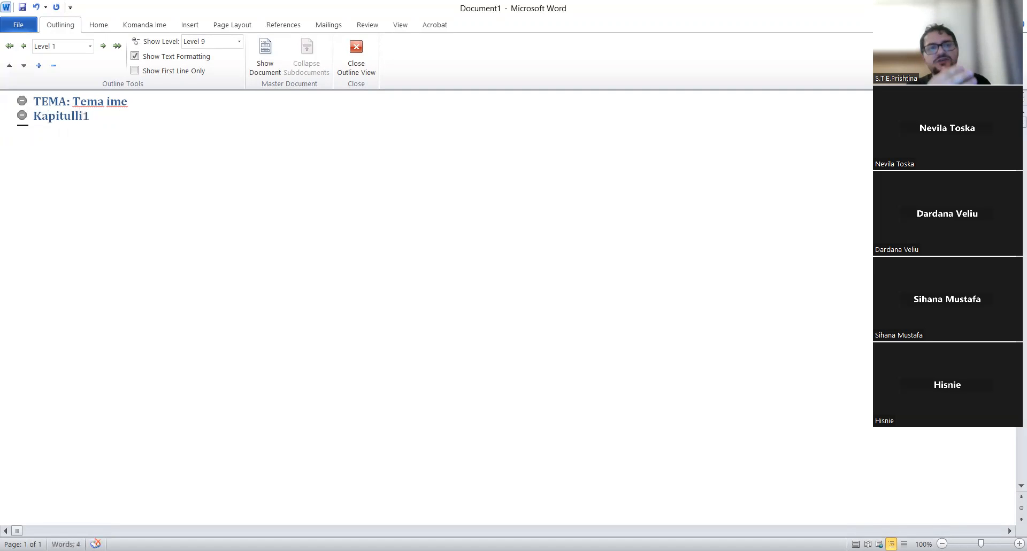
key("BackSpace")
type("1")
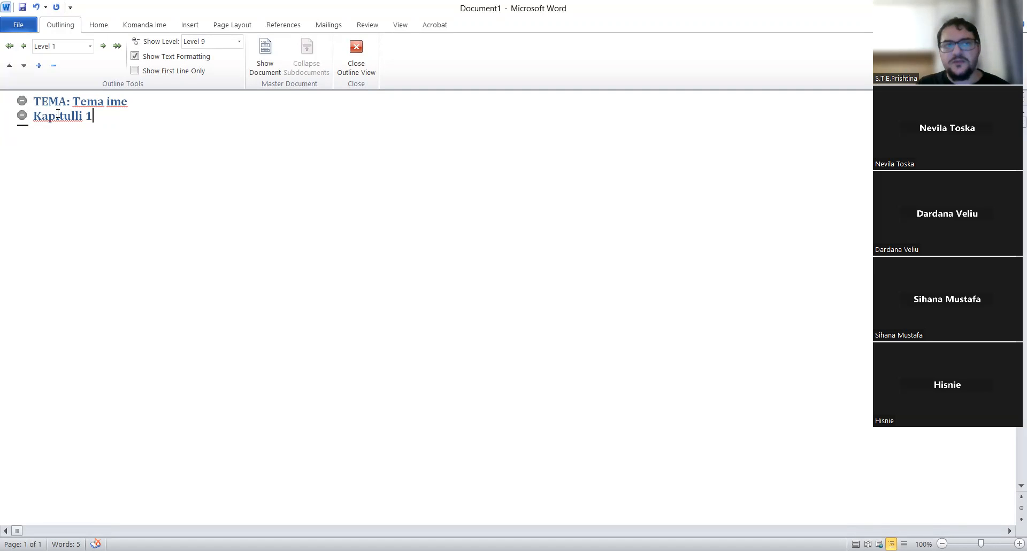
left_click(103, 46)
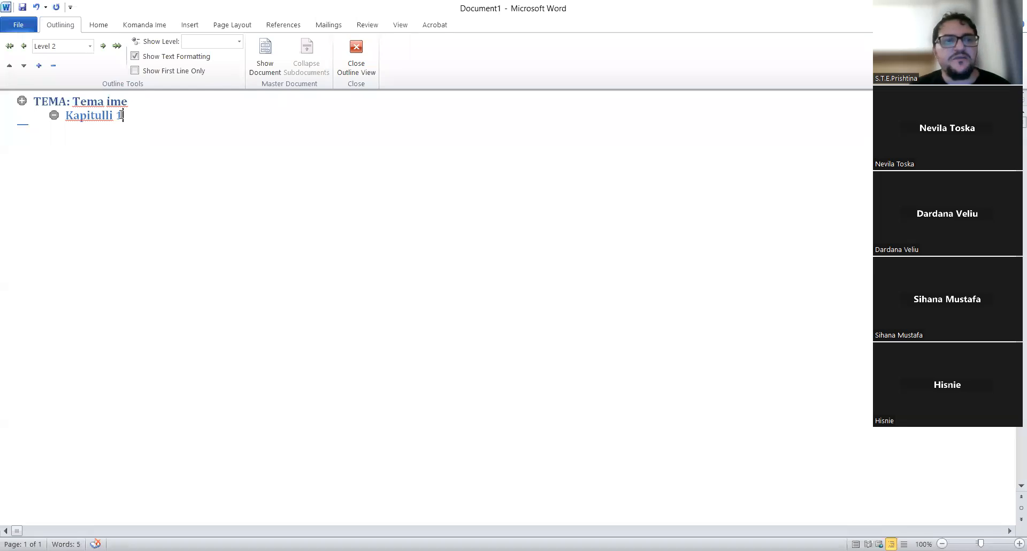
Add the Level 2 headings "Kapitulli 2" and "Kapitulli 3" below Kapitulli 1
key("Return")
type("Kapitulli 2")
key("Return")
type("Kapitulli 3")
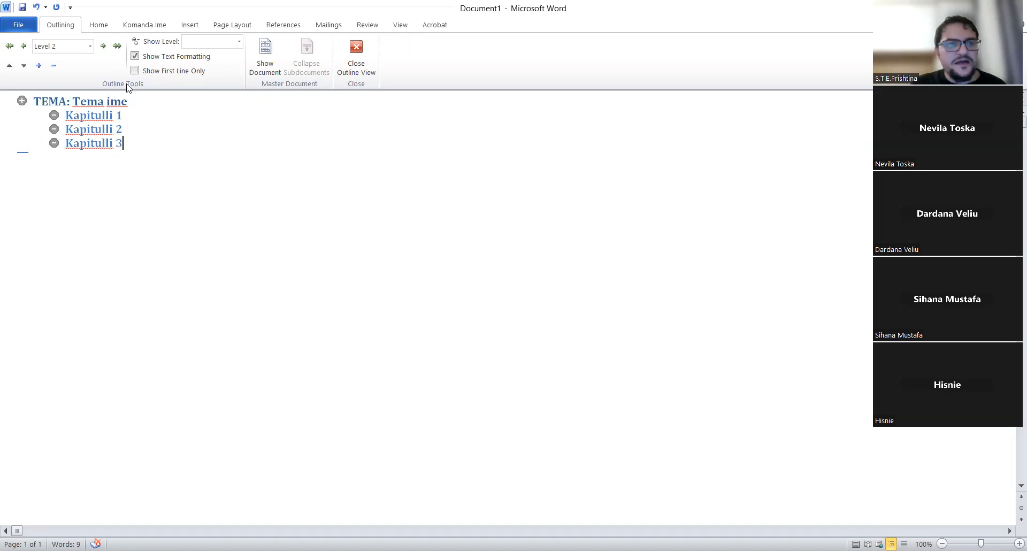
Add the Level 3 subheadings "Nenkapitulli 1" and "Nenkapitulli 2" under Kapitulli 1
left_click(126, 116)
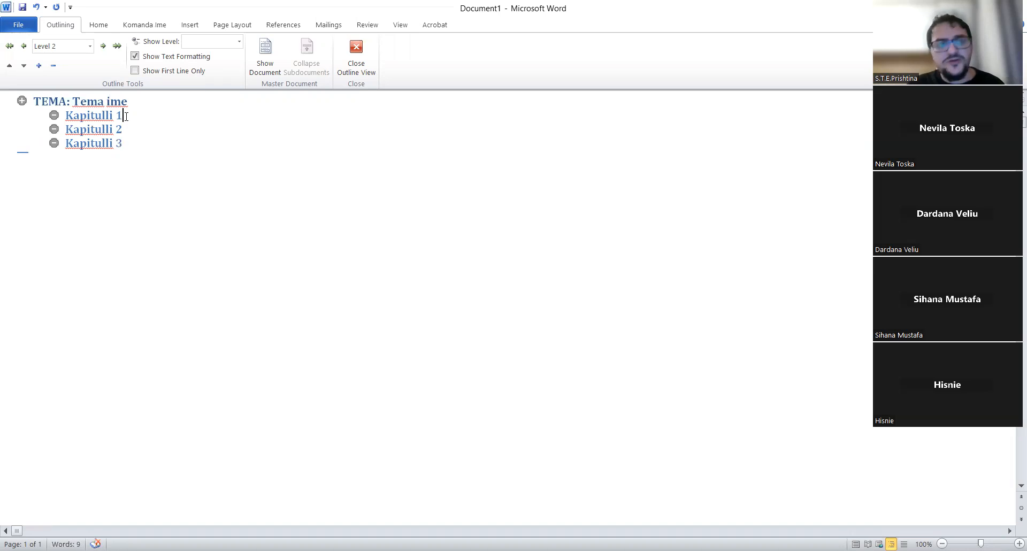
key("Return")
type("N")
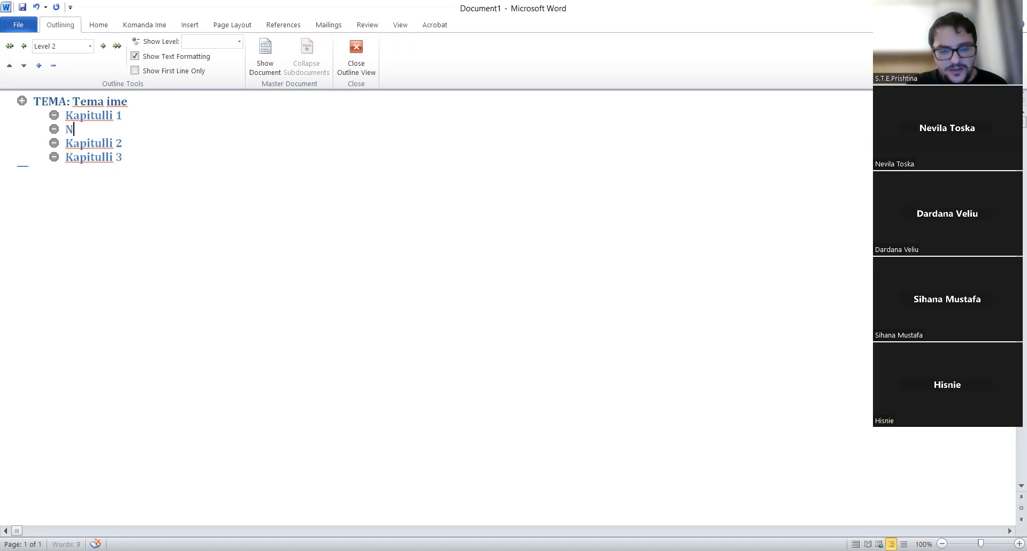
type("enkapitulli ")
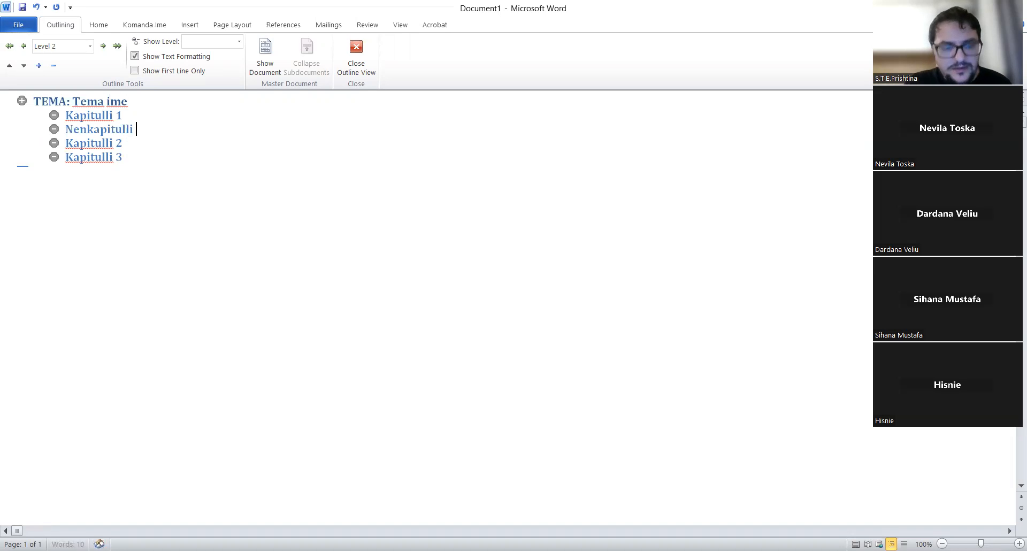
type("1")
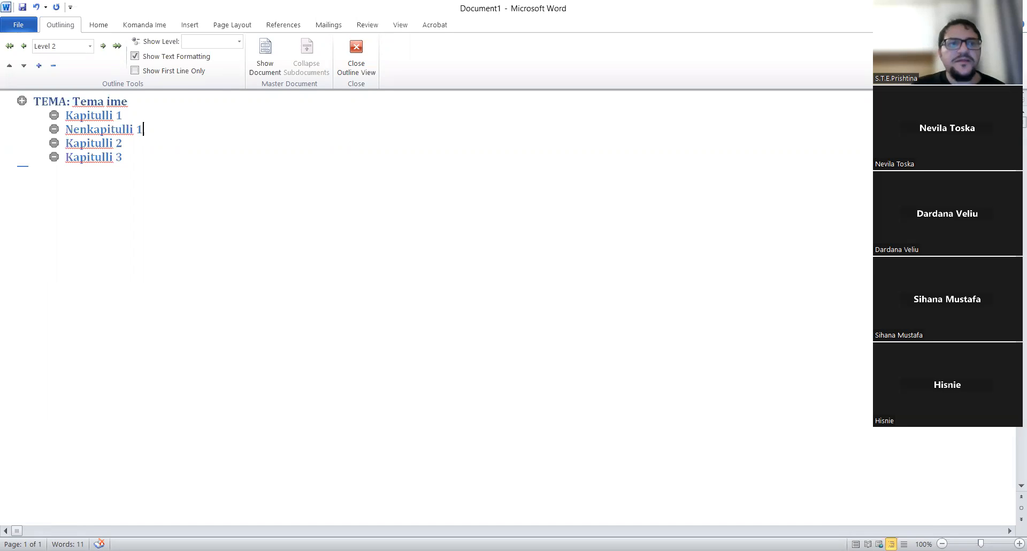
left_click(104, 46)
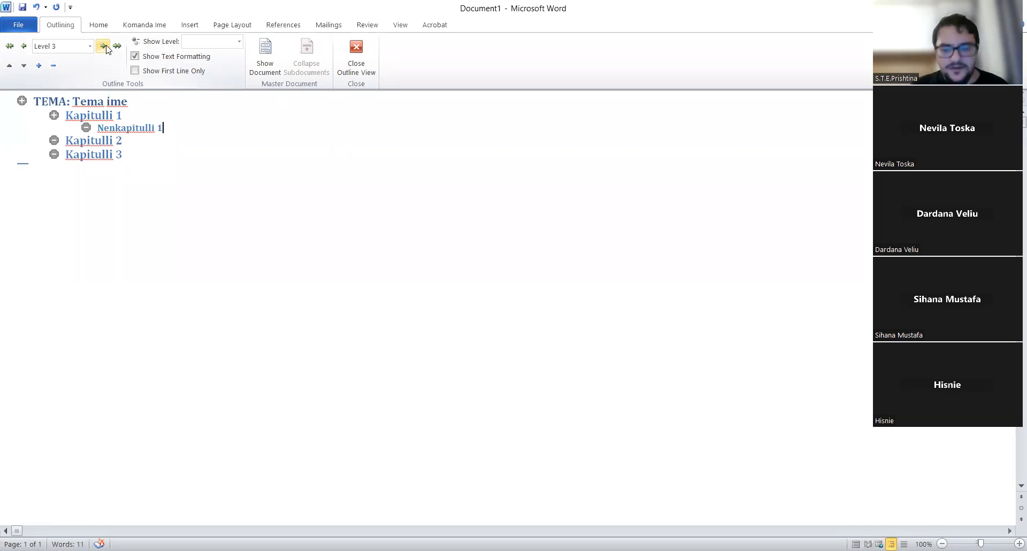
key("Return")
type("Nenkapitulli 2")
Add a Level 3 subheading "Nenkapitulli 1" under Kapitulli 3
left_click(122, 167)
key("Return")
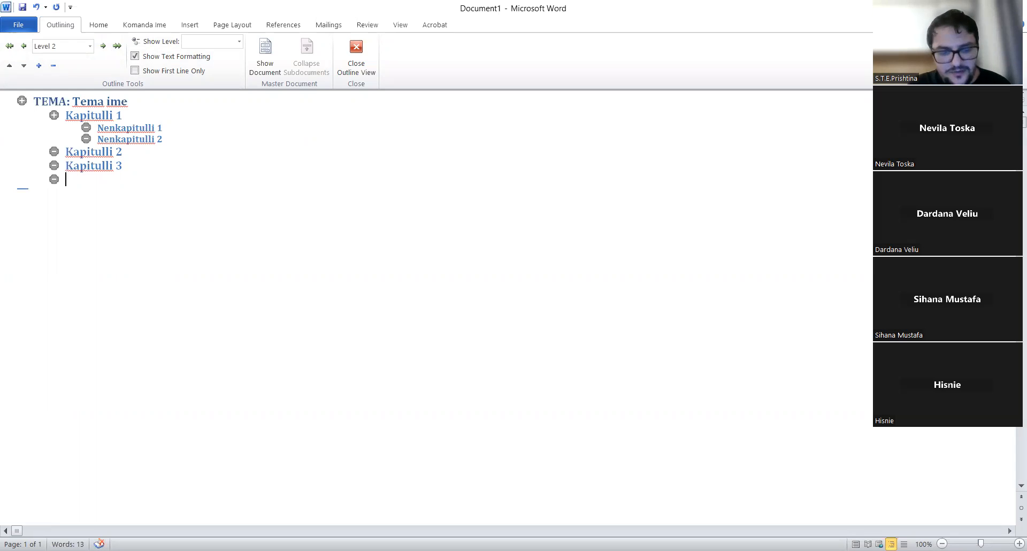
left_click(103, 46)
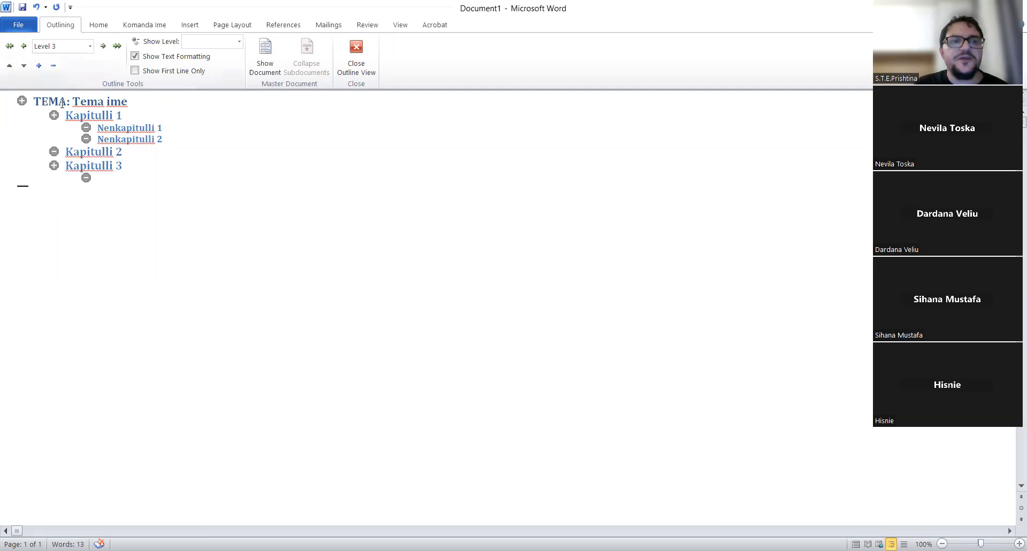
type("Nenkapo")
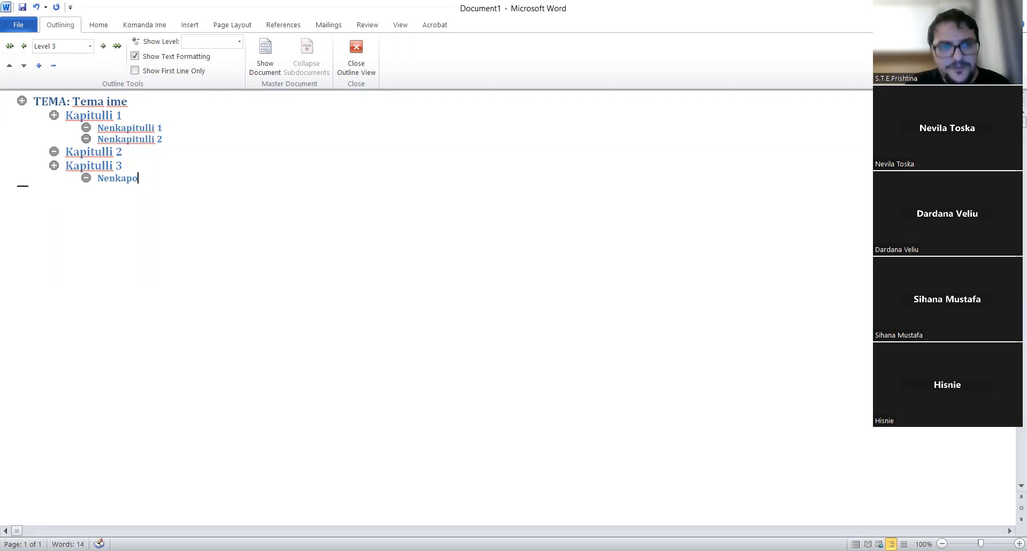
key("BackSpace")
type("itulli 1")
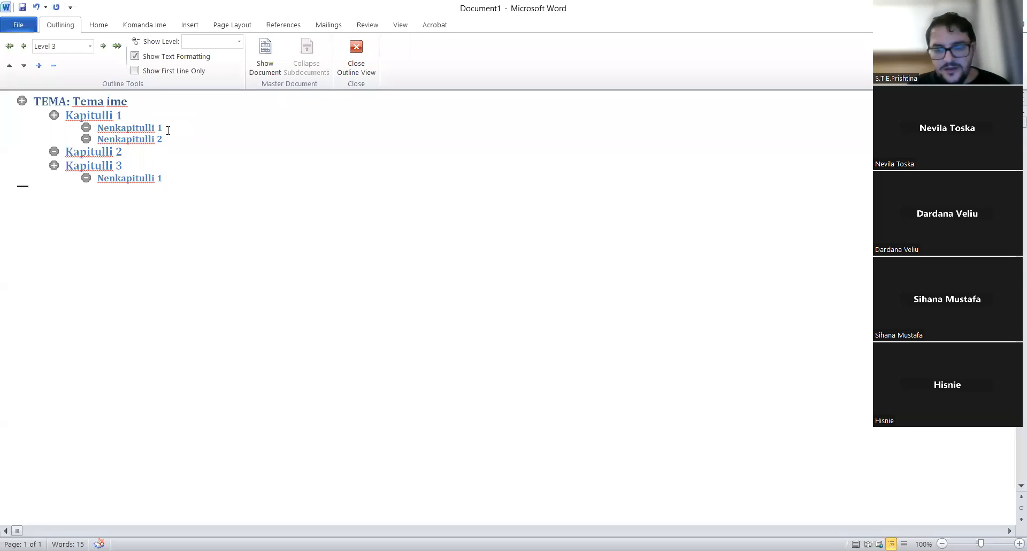
Add the Level 4 headings "Titulli 1" and "Titulli 2" under Nenkapitulli 1 of Kapitulli 1
key("Return")
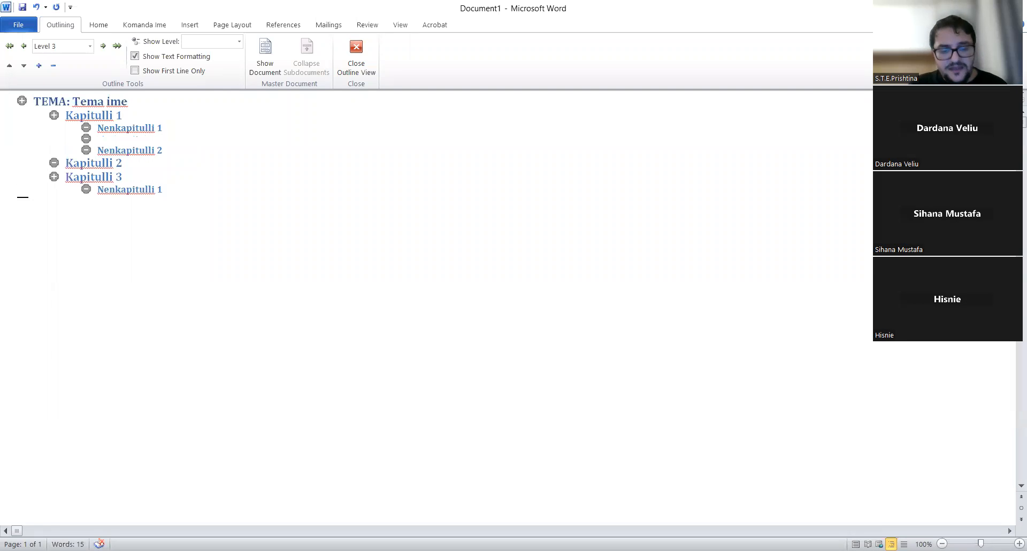
type("Titulli 1")
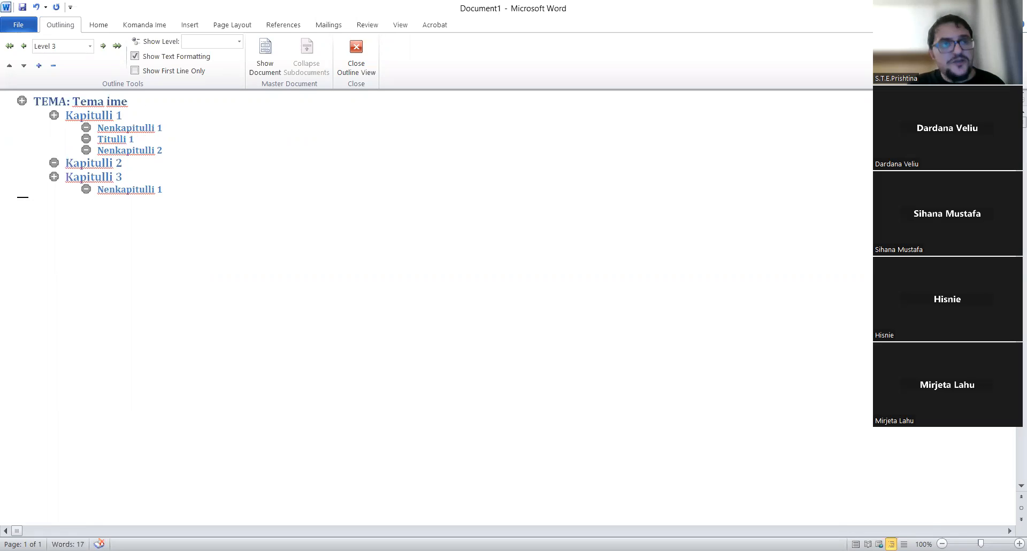
left_click(103, 47)
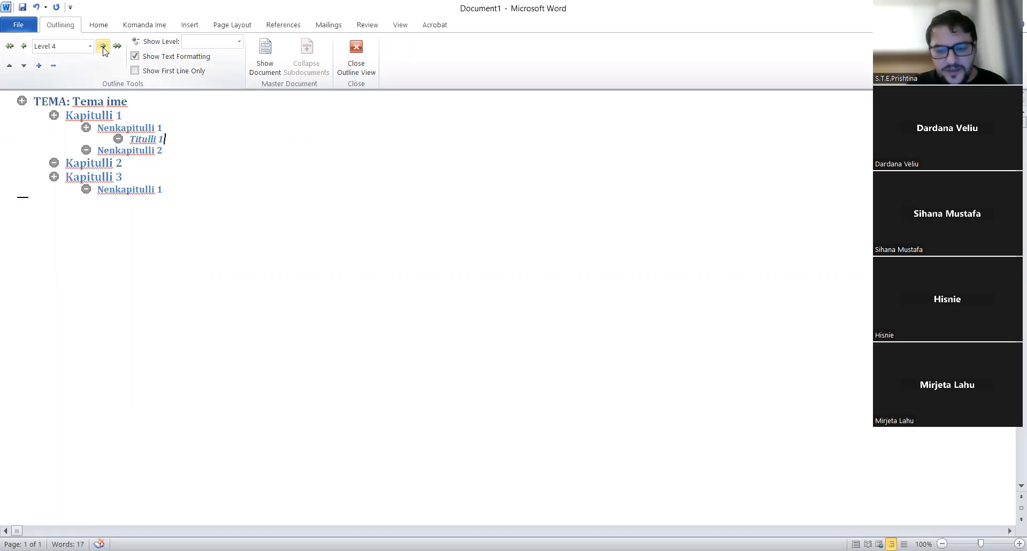
key("Return")
type("Titulli 2")
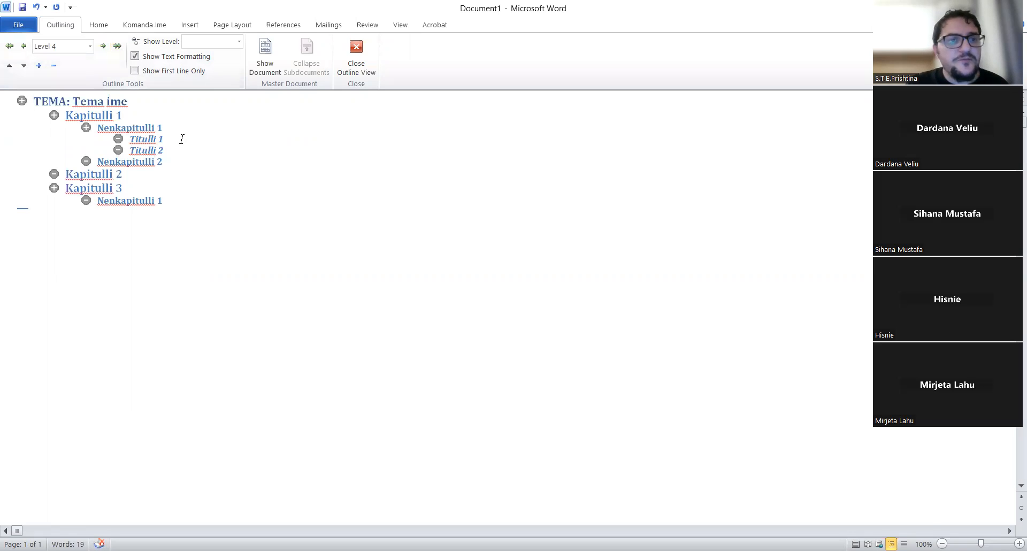
Insert the heading "Nentitulli 1" under Titulli 1 and demote it to Level 5
left_click(162, 140)
key("Return")
type("Nentitul")
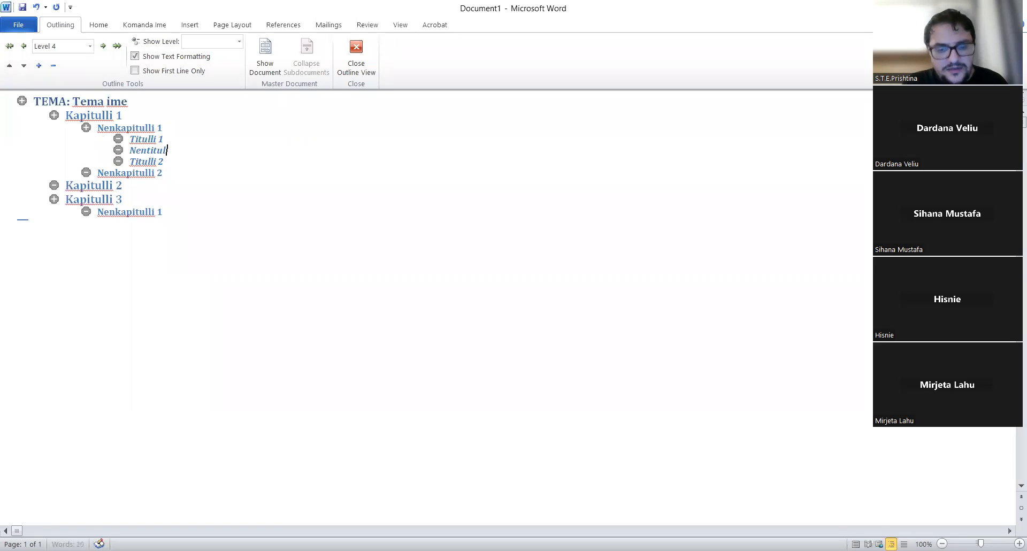
type("li 1")
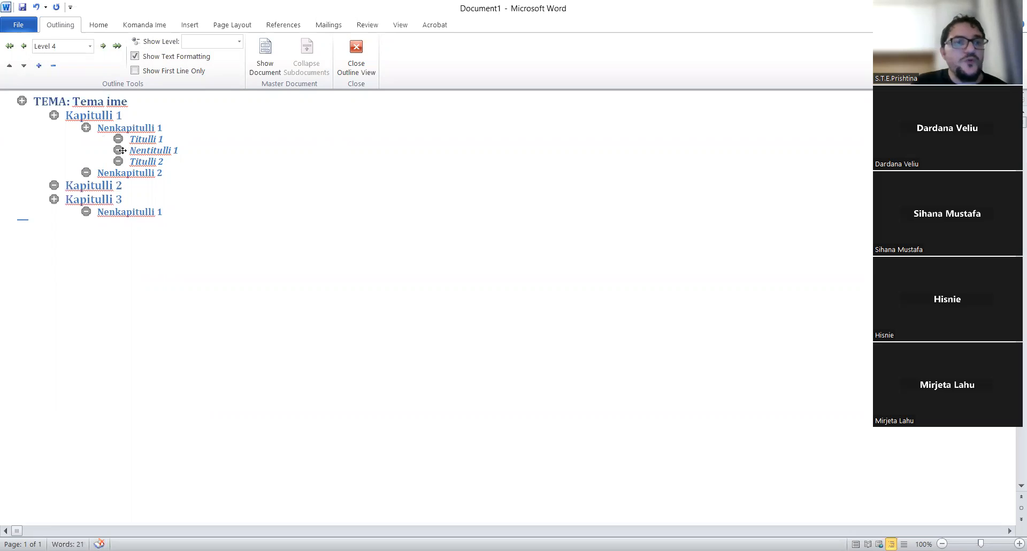
left_click(103, 46)
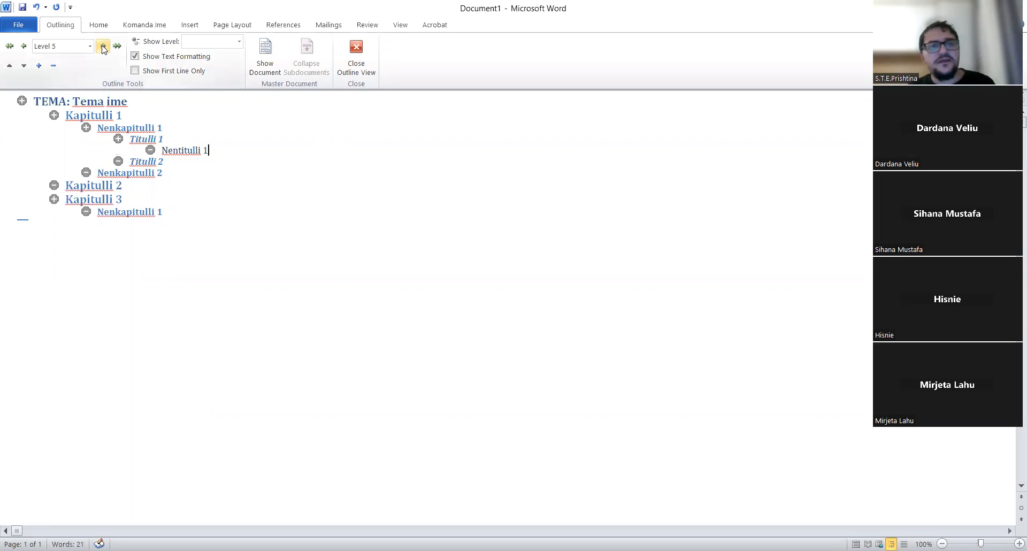
Add the heading "Literatura" at the end of the outline and promote it to Level 2
left_click(229, 224)
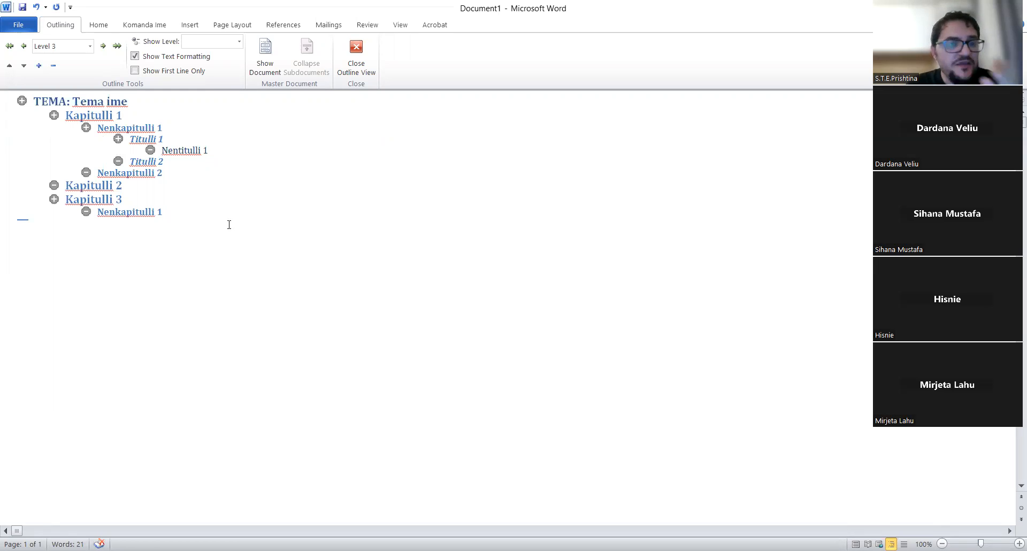
key("Return")
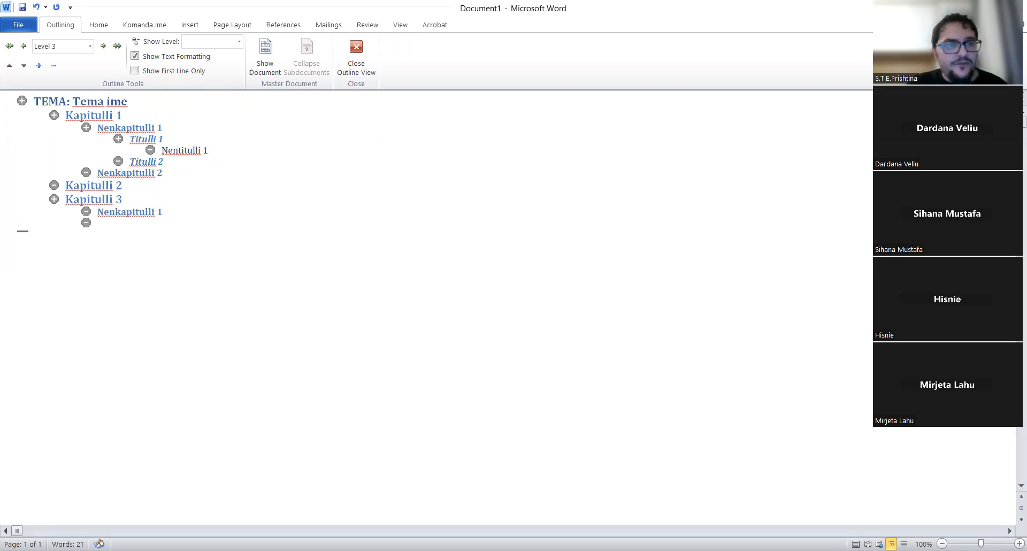
left_click(24, 47)
type("teratira")
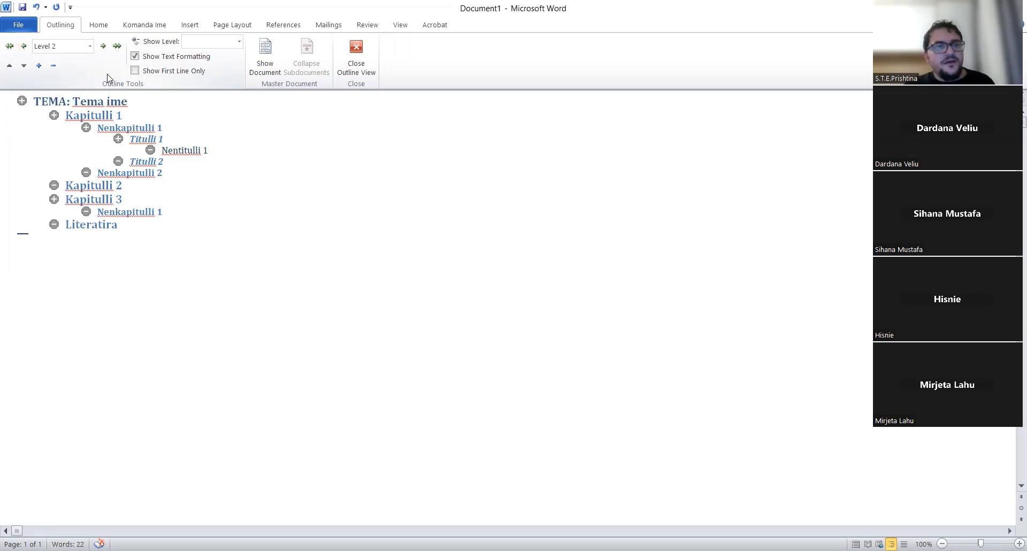
key("BackSpace")
key("BackSpace")
key("BackSpace")
type("ura")
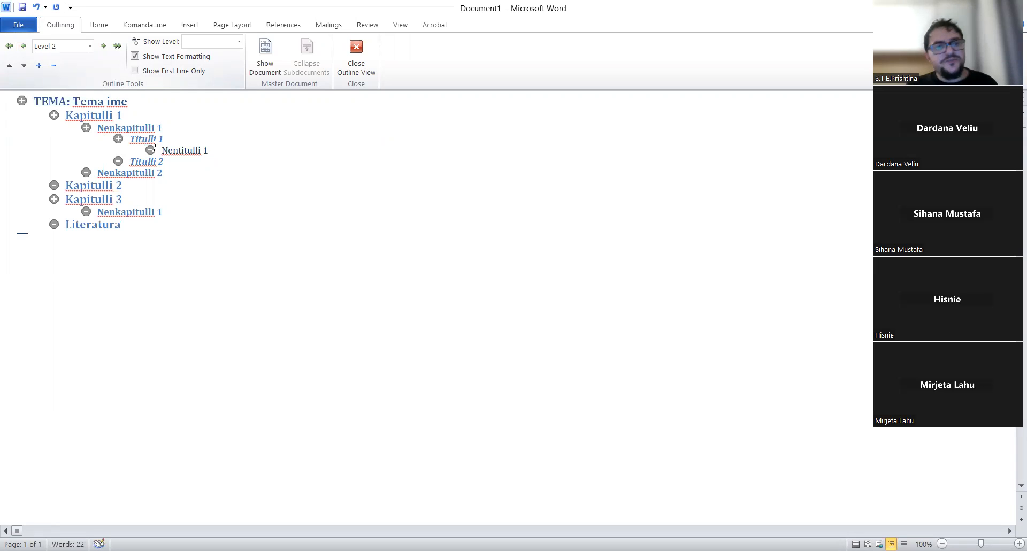
Show the outlined document in Print Layout view
left_click(173, 190)
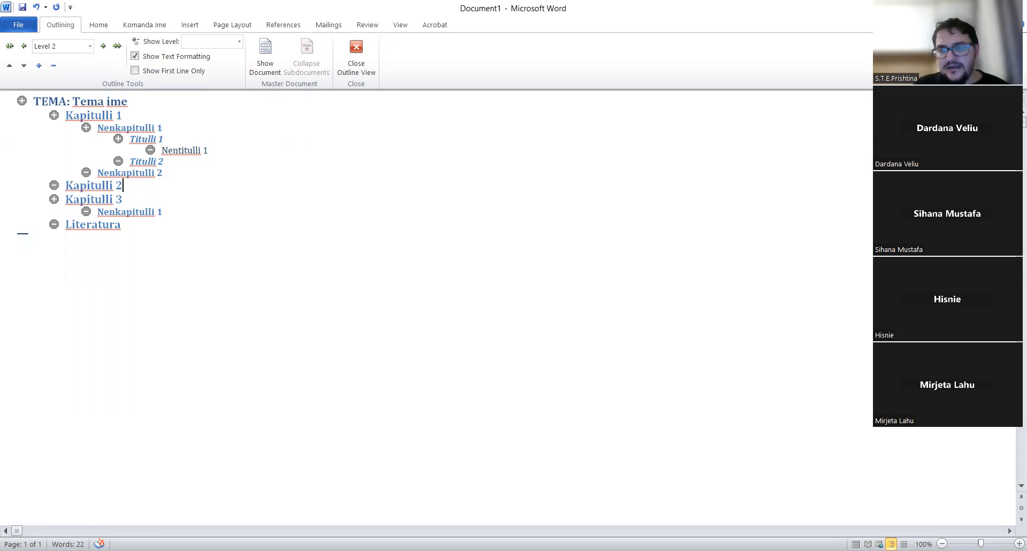
left_click(856, 543)
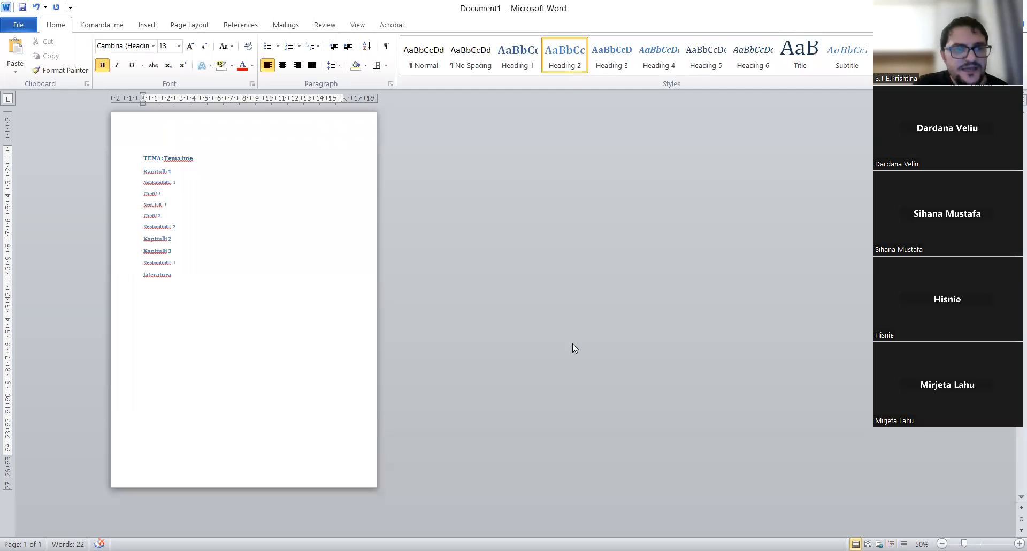
Insert a Next Page section break before the Literatura heading so it starts on its own page
left_click(176, 281)
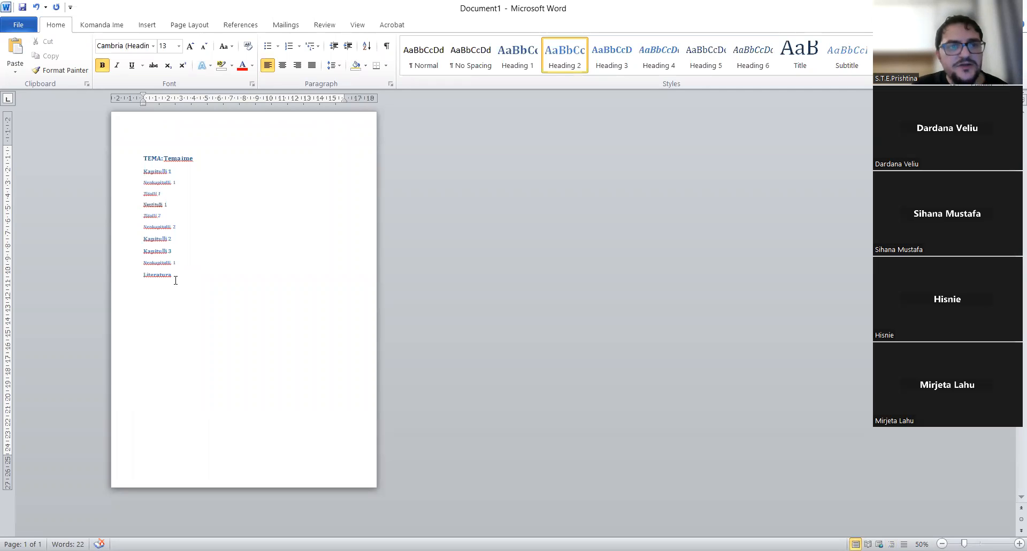
scroll(175, 280, "up", 3)
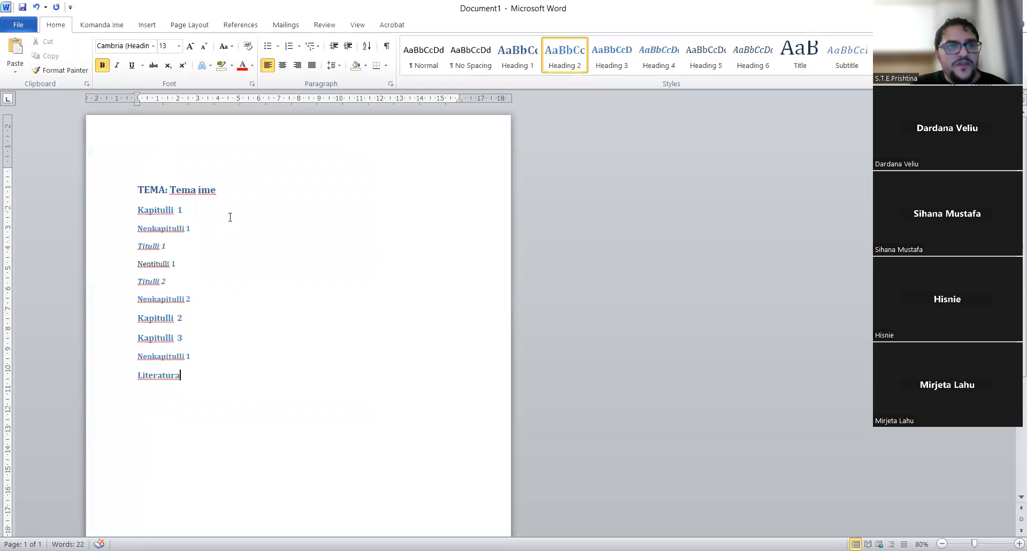
left_click(138, 210)
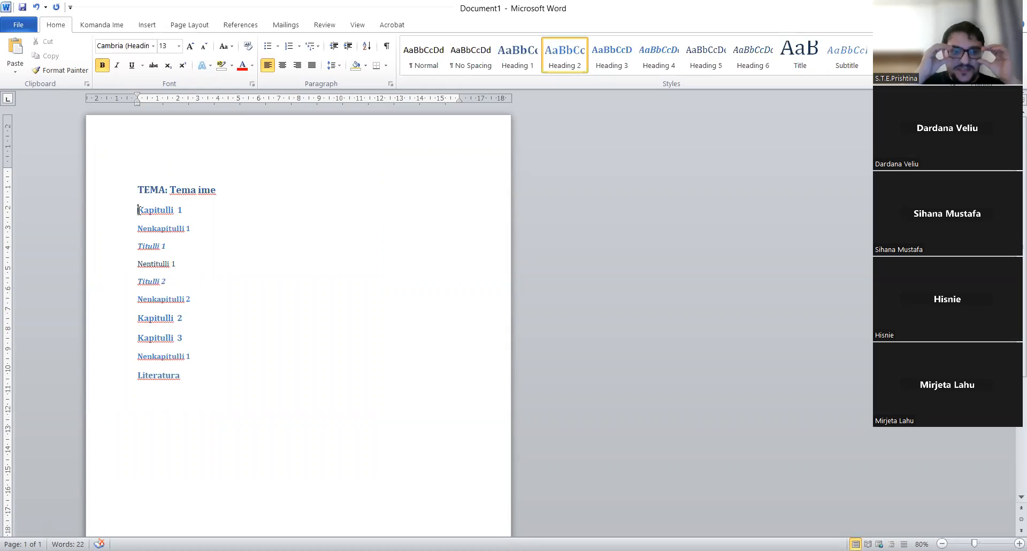
left_click(137, 375)
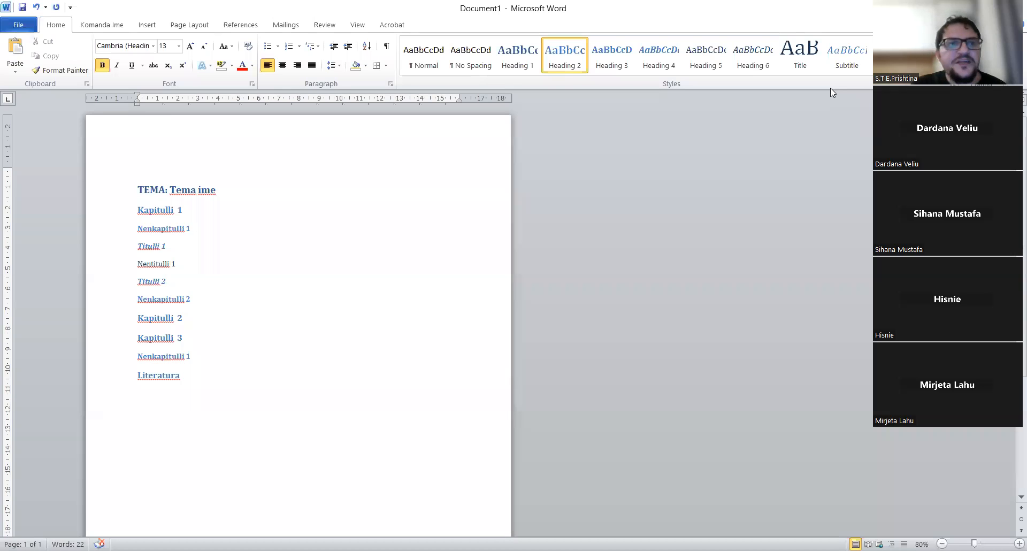
left_click(207, 27)
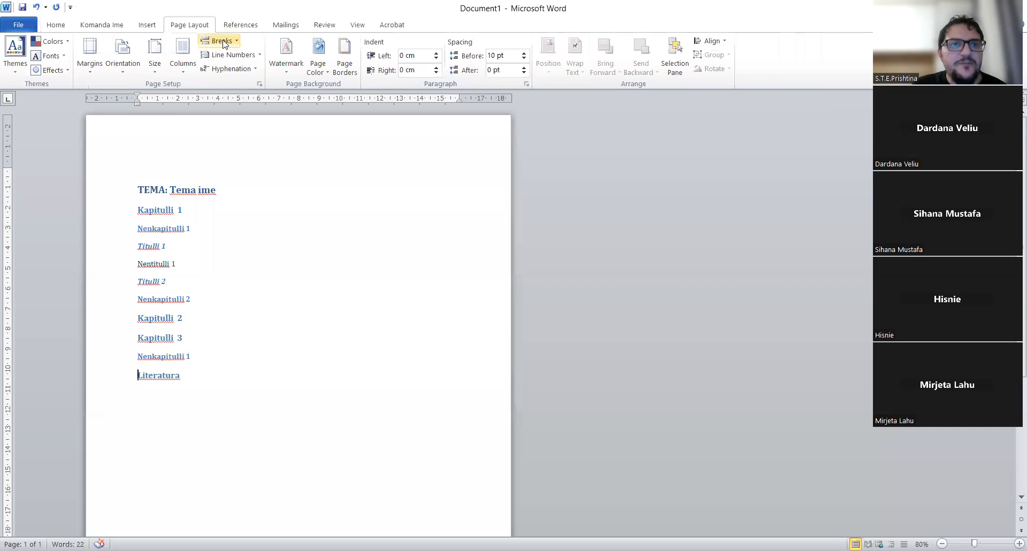
left_click(222, 42)
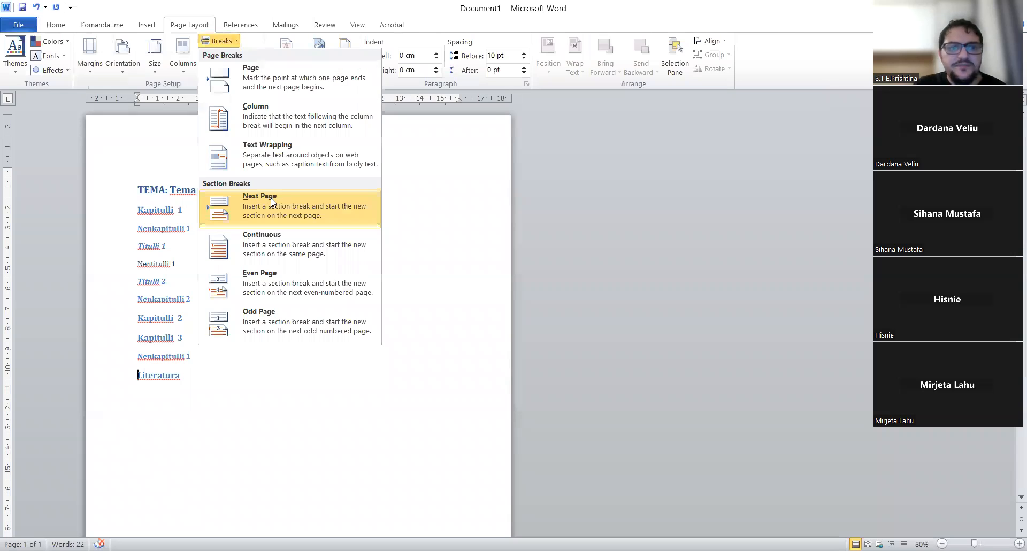
left_click(290, 209)
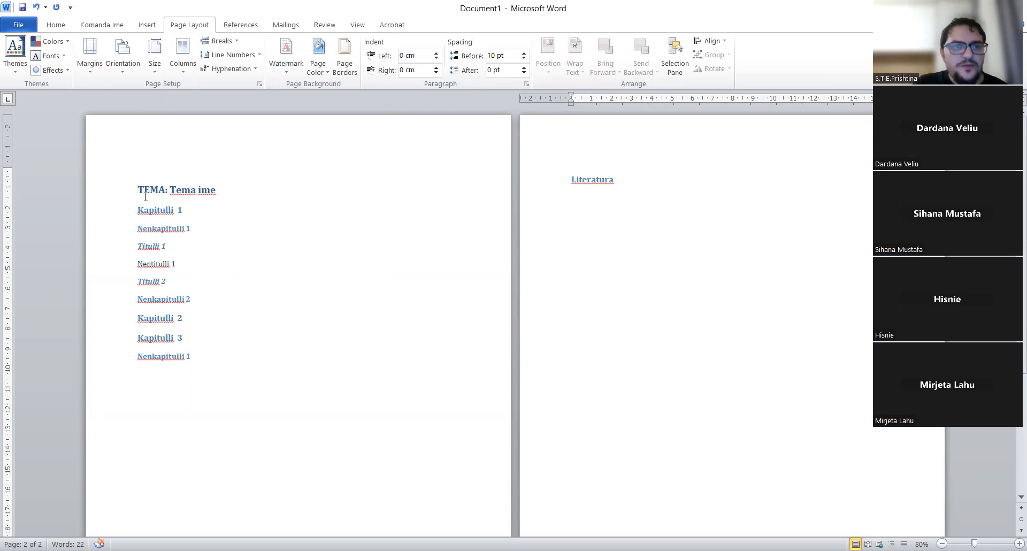
Insert a Next Page section break after the "TEMA: Tema ime" heading and delete the empty line above Kapitulli 1
left_click(221, 190)
left_click(146, 27)
left_click(172, 29)
left_click(222, 47)
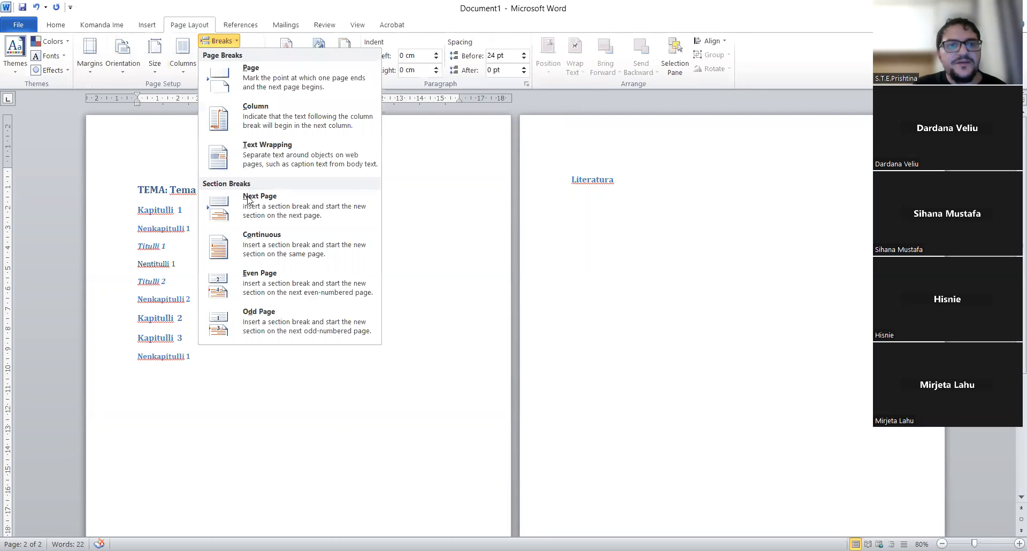
left_click(338, 230)
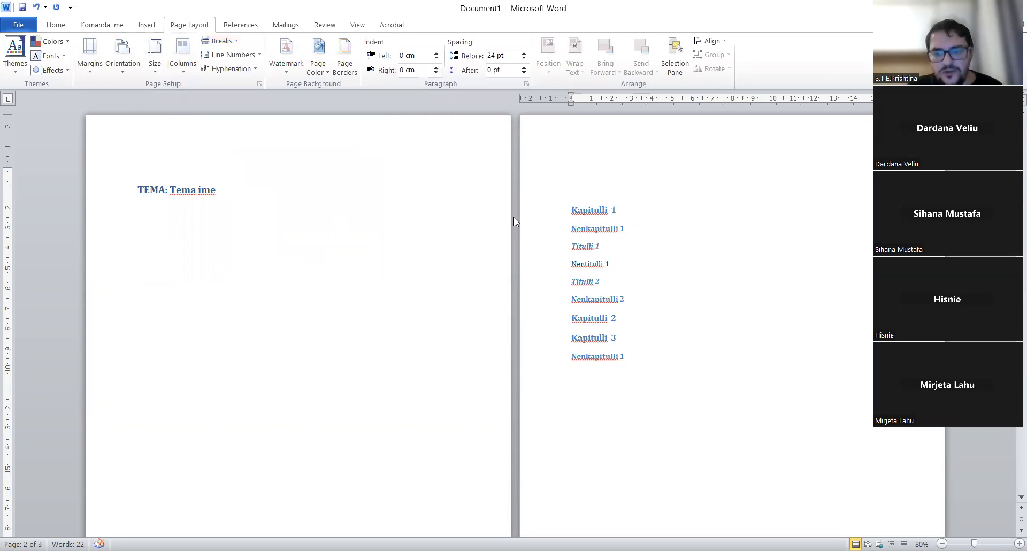
key("Delete")
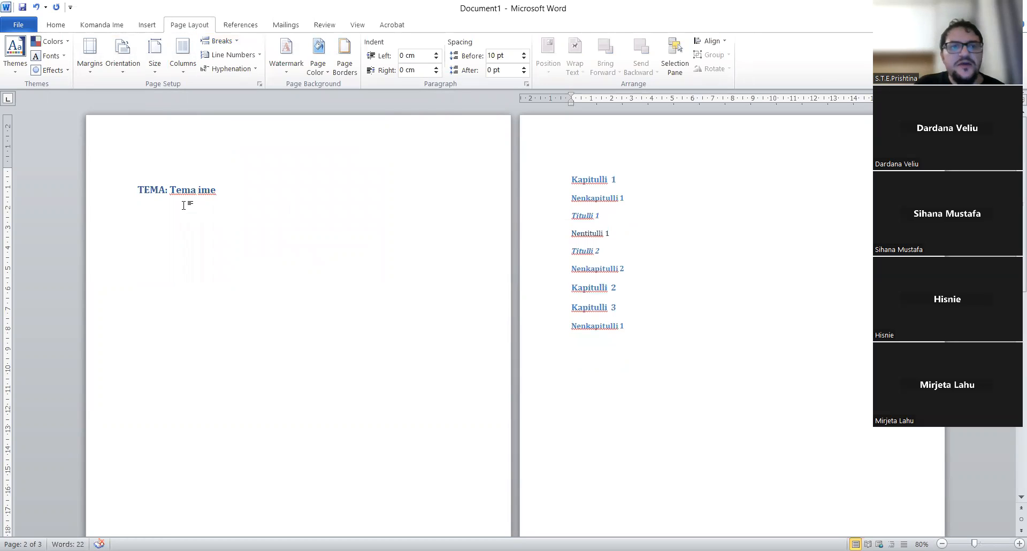
left_click(185, 193)
left_click(621, 186)
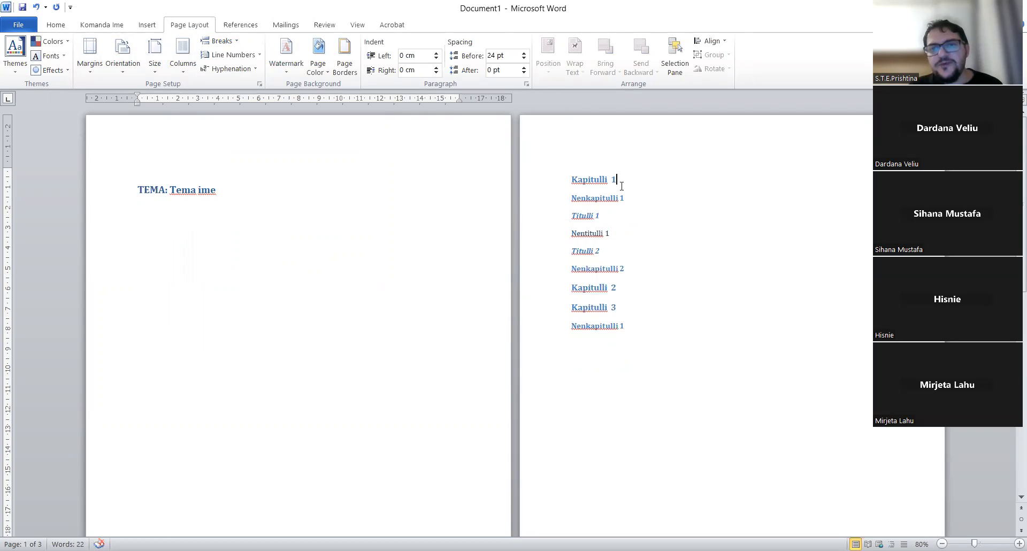
key("shift+Right")
key("shift+Down")
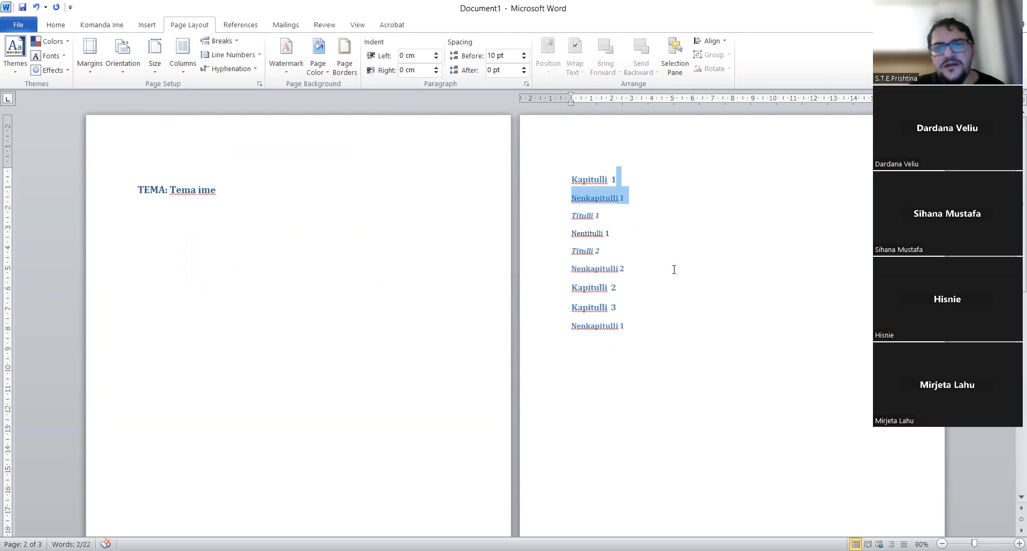
left_click(675, 269)
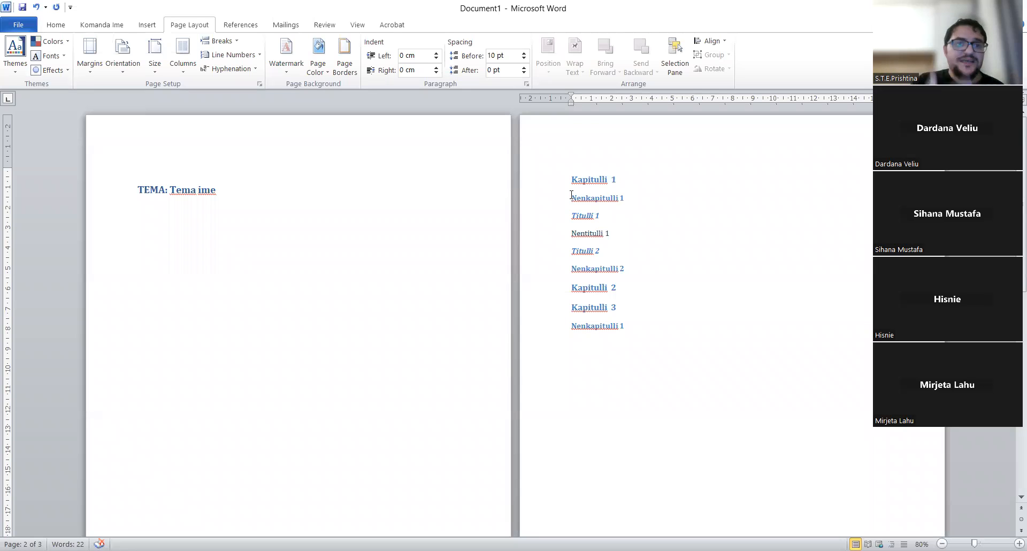
Try a line of filler body text between Kapitulli 1 and Nenkapitulli 1, and remove it again
left_click(571, 197)
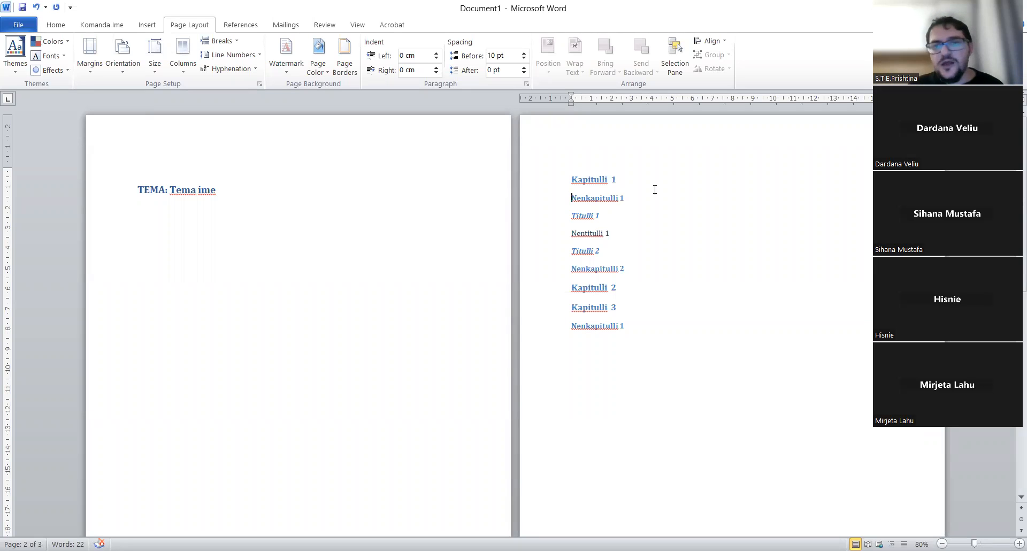
key("Return")
type("jdhdfjhdsjfsdhjfdkshdfhksd")
key("BackSpace")
key("BackSpace")
key("BackSpace")
key("BackSpace")
key("BackSpace")
key("BackSpace")
key("BackSpace")
key("BackSpace")
key("BackSpace")
key("BackSpace")
key("BackSpace")
key("BackSpace")
key("BackSpace")
key("BackSpace")
key("BackSpace")
key("BackSpace")
key("BackSpace")
key("BackSpace")
key("BackSpace")
key("BackSpace")
key("BackSpace")
key("BackSpace")
key("BackSpace")
key("BackSpace")
key("BackSpace")
key("BackSpace")
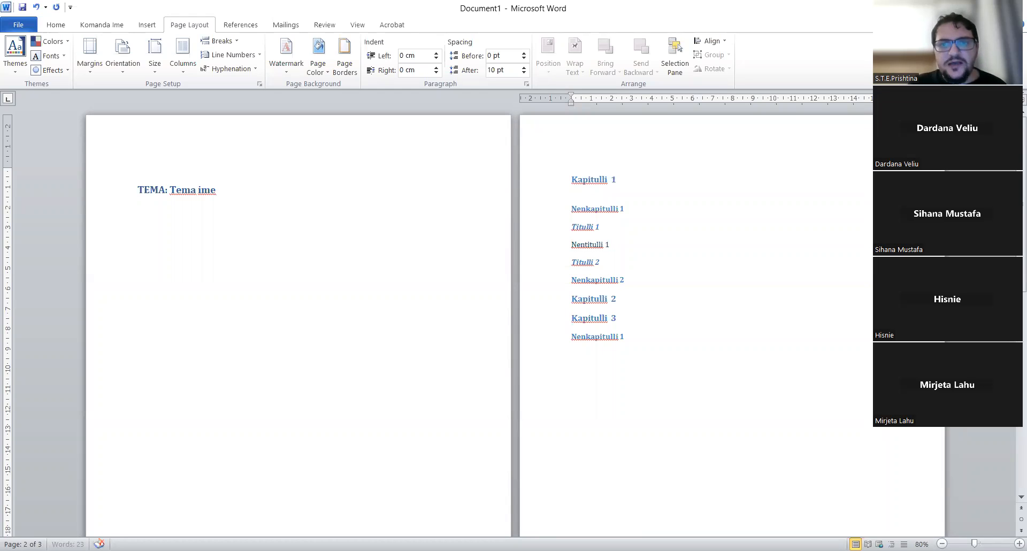
key("BackSpace")
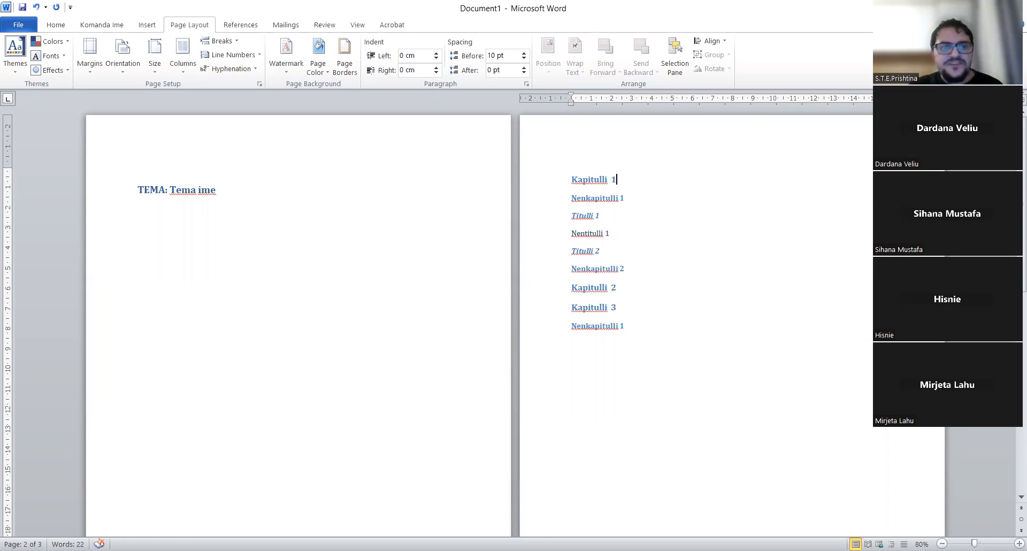
Insert a page break before the "TEMA: Tema ime" heading and place the cursor on the blank first page
left_click(139, 188)
key("ctrl+Return")
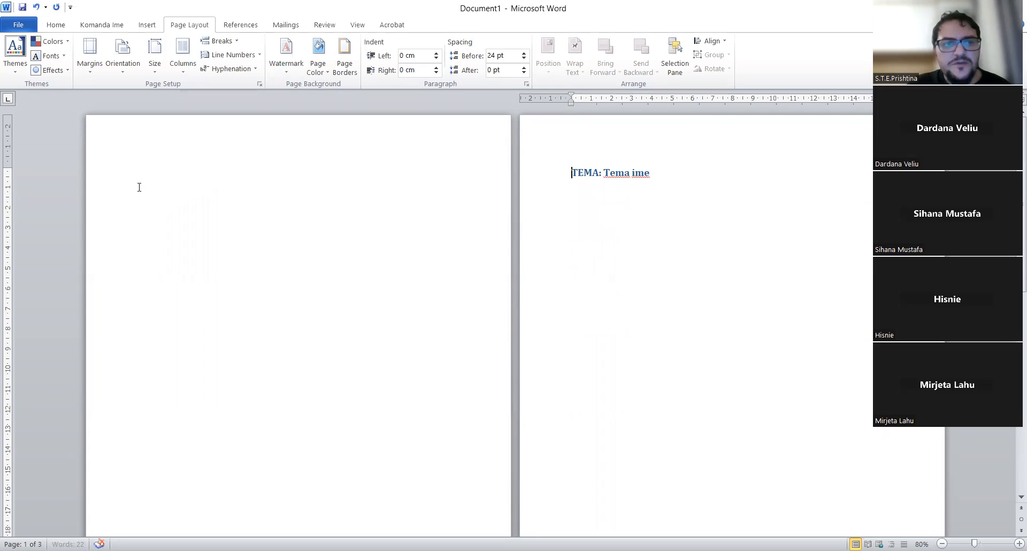
left_click(143, 166)
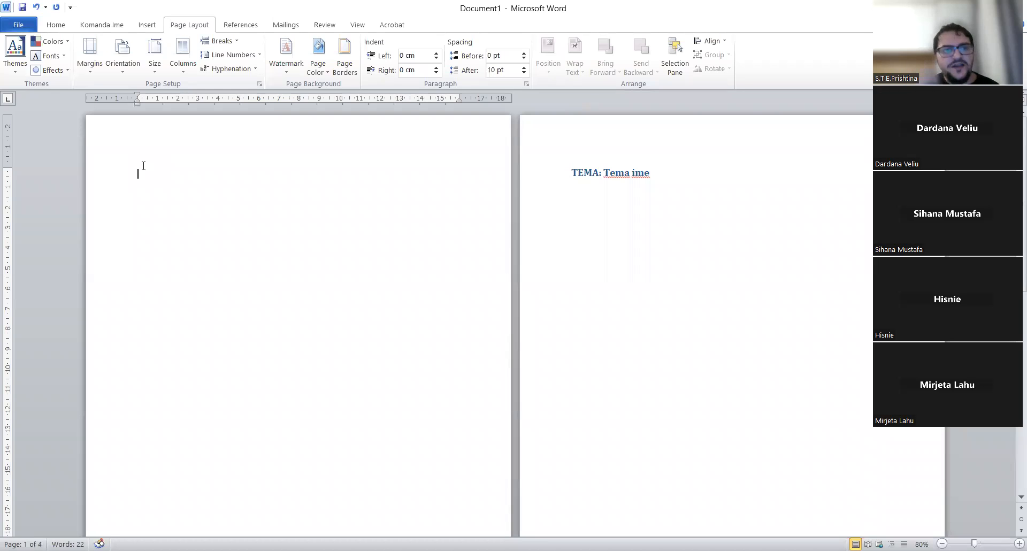
Try the built-in Manual Table as a table of contents on the blank first page, and undo it
left_click(240, 25)
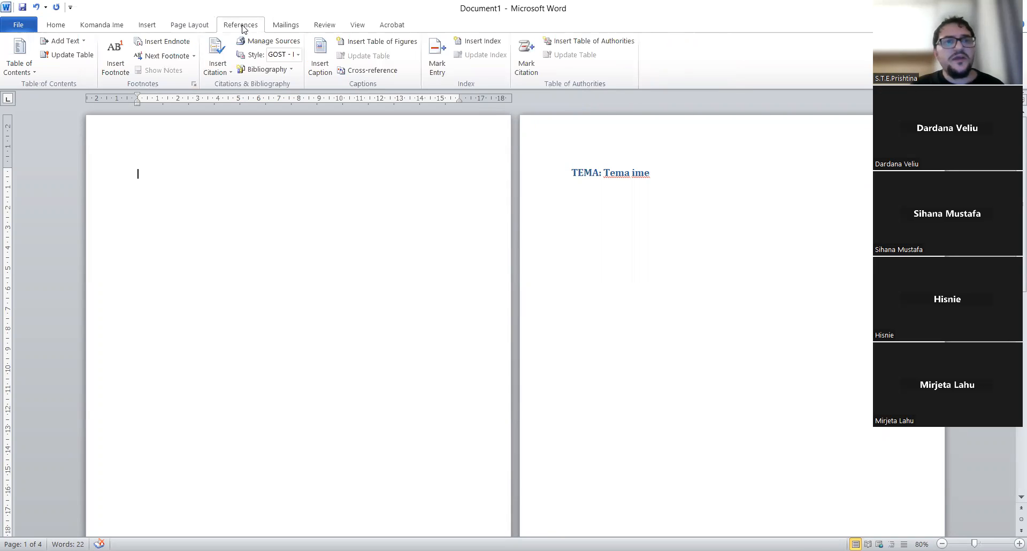
left_click(23, 73)
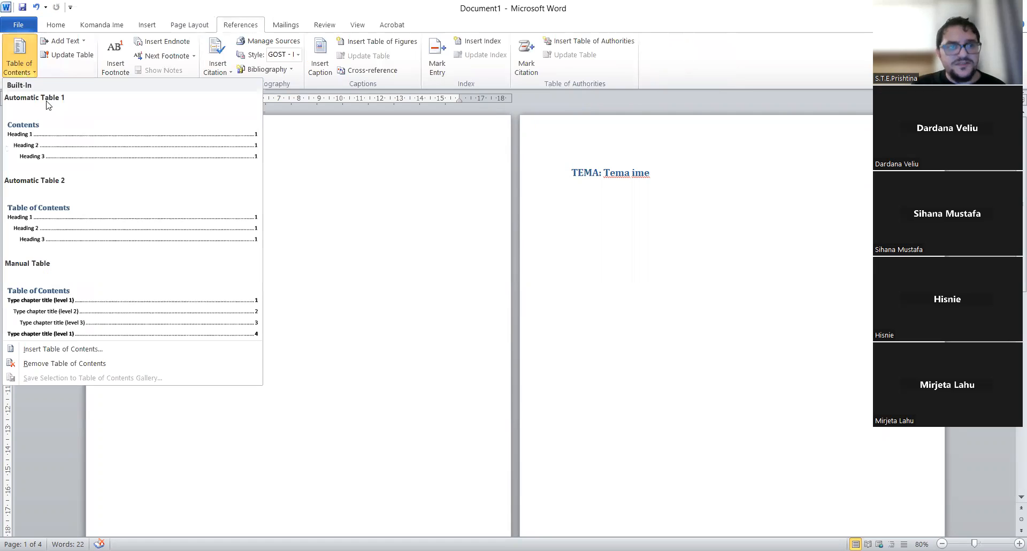
left_click(97, 298)
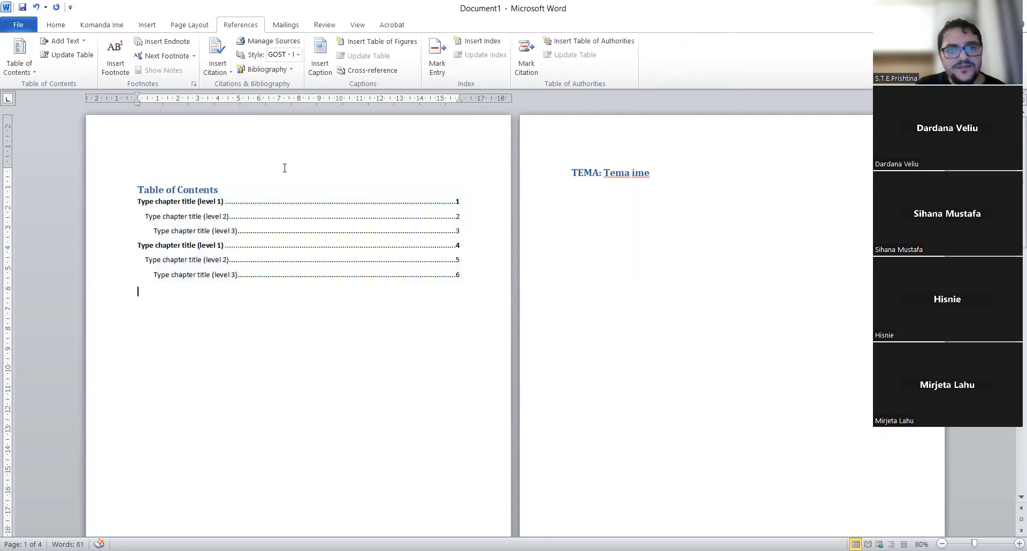
left_click(37, 7)
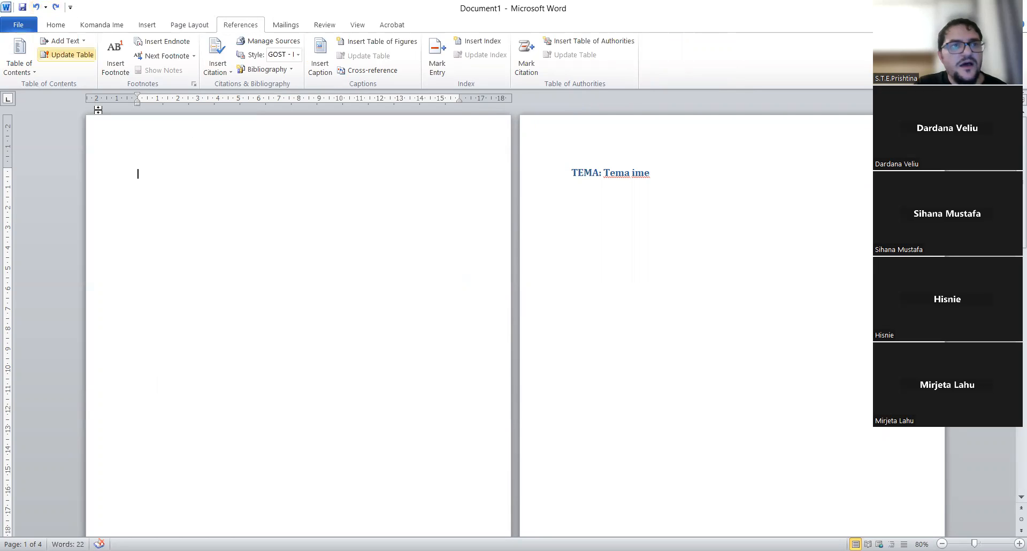
Insert a table of contents on the blank first page using the Automatic Table 1 layout
left_click(23, 52)
left_click(49, 140)
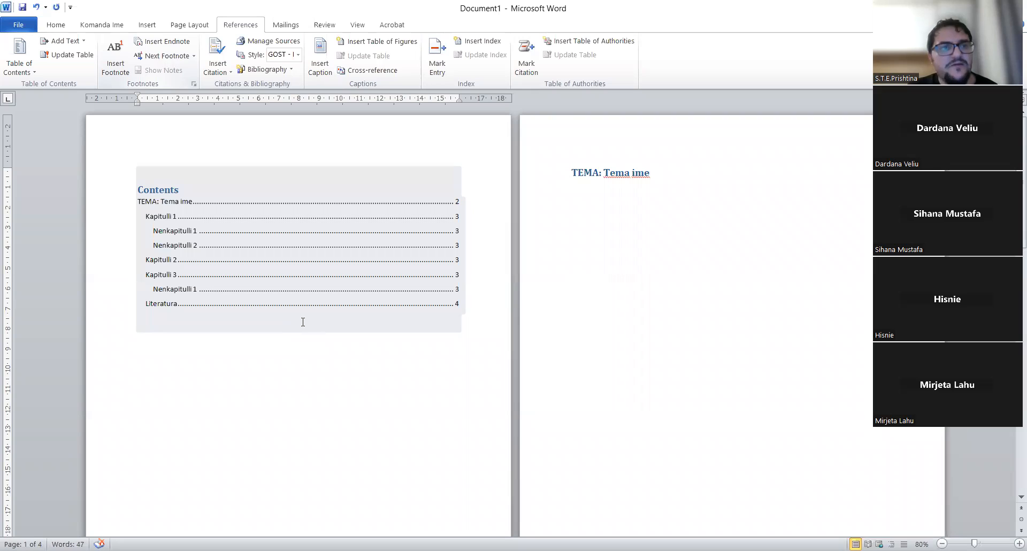
Delete the whole document's content and generate sample paragraphs with =rand()
key("ctrl+a")
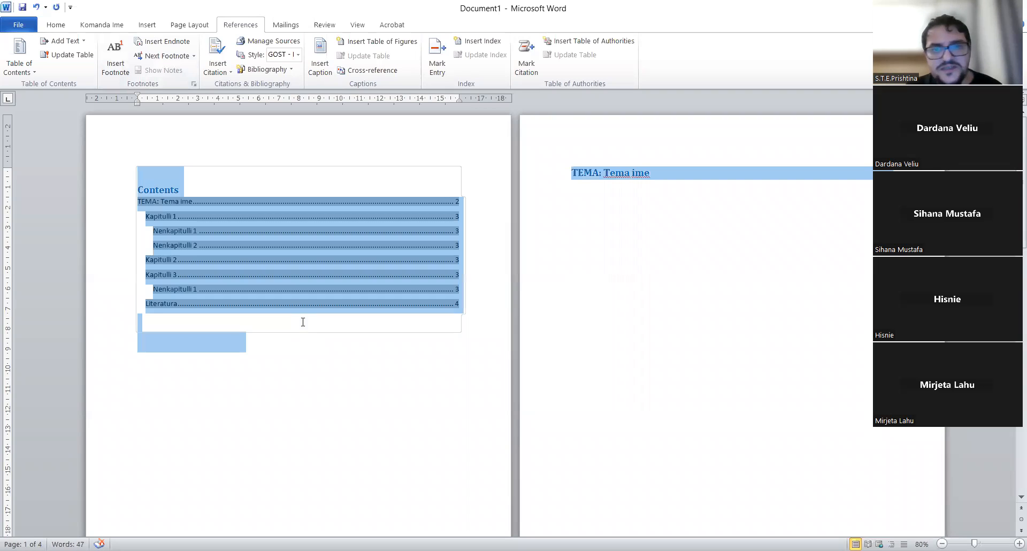
key("Delete")
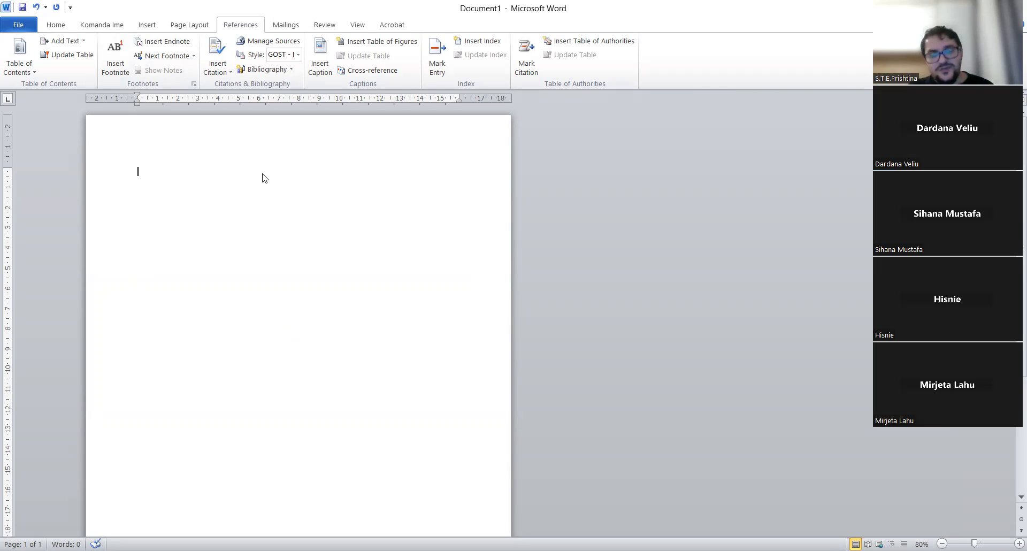
type("=")
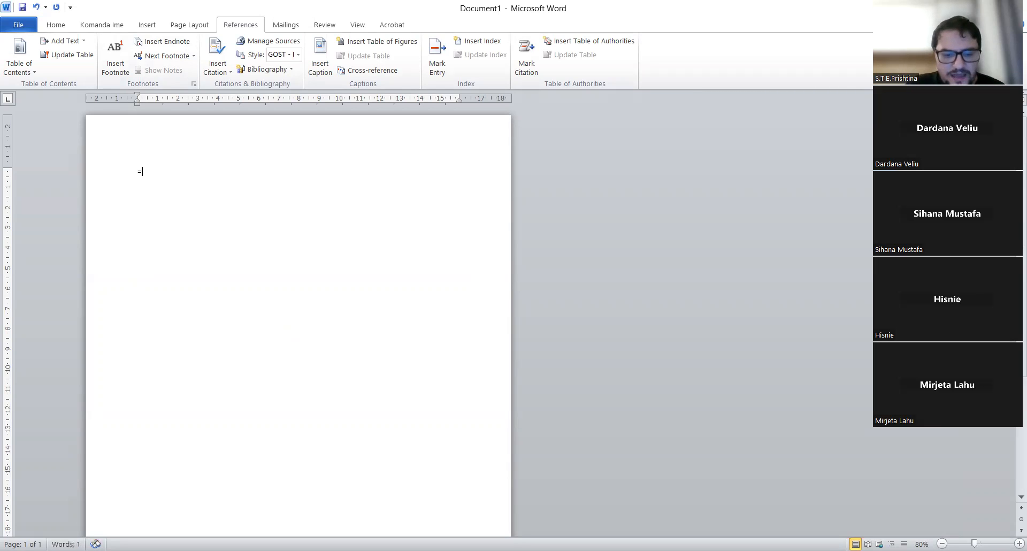
type("rand()")
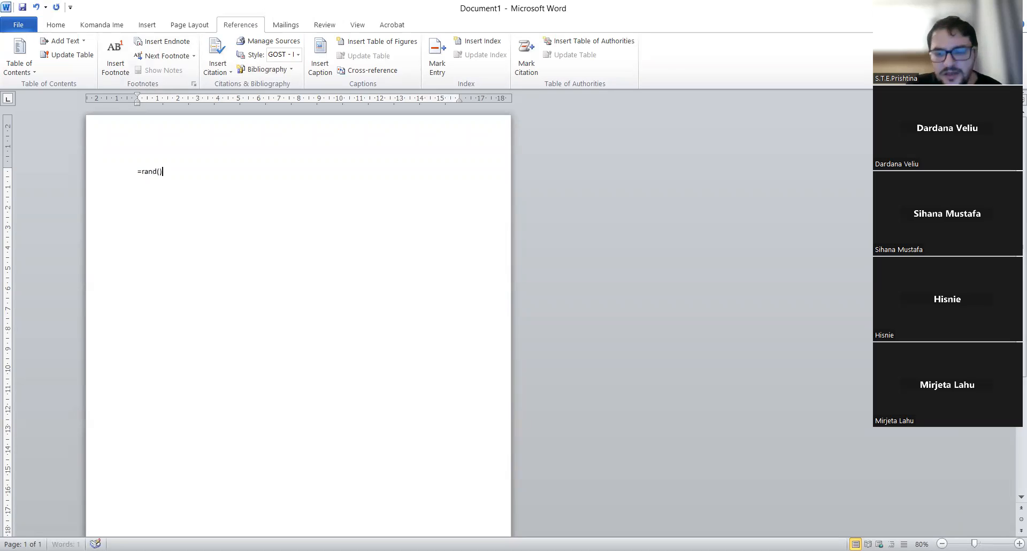
key("Return")
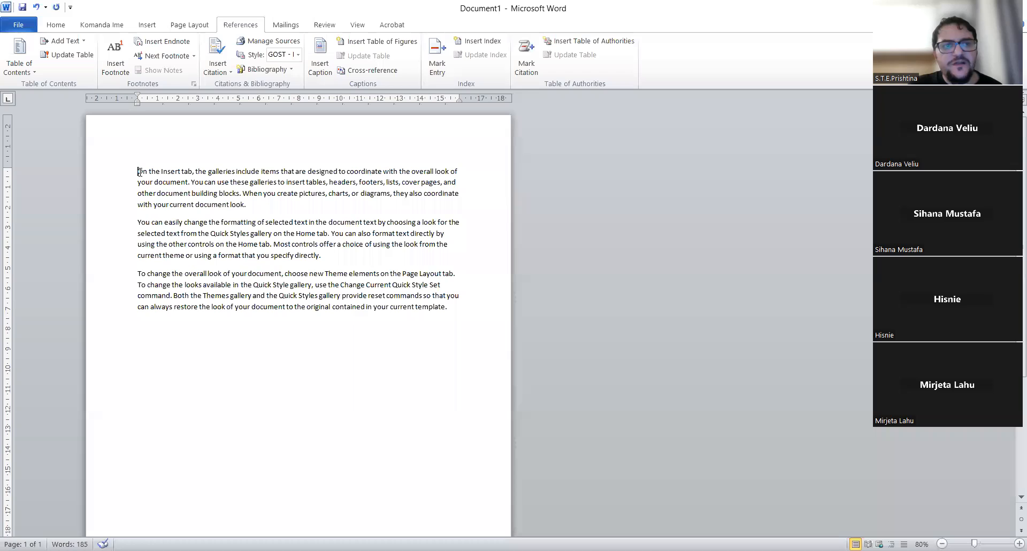
Select all the sample paragraphs and review their Word Count statistics
left_click(255, 209)
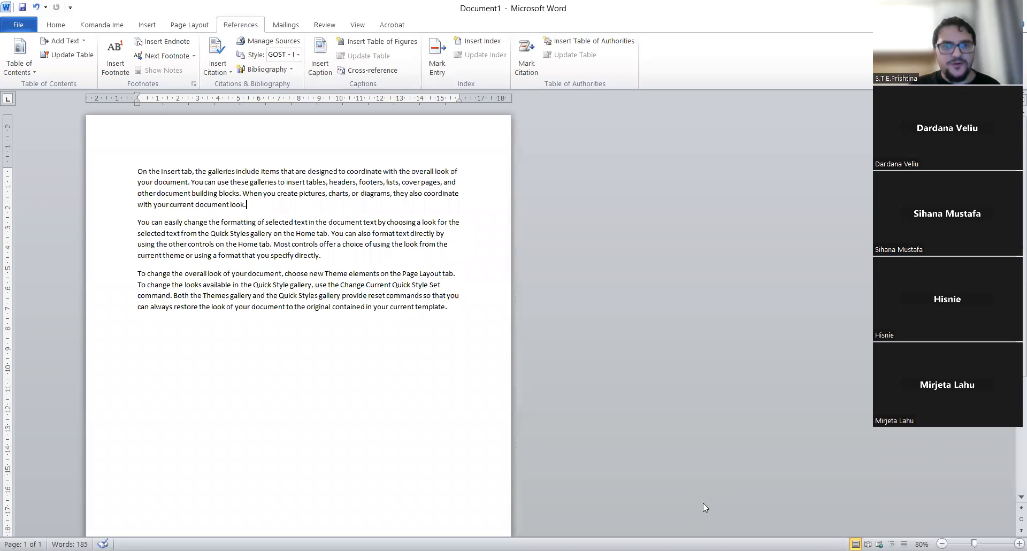
left_click_drag(459, 321, 118, 169)
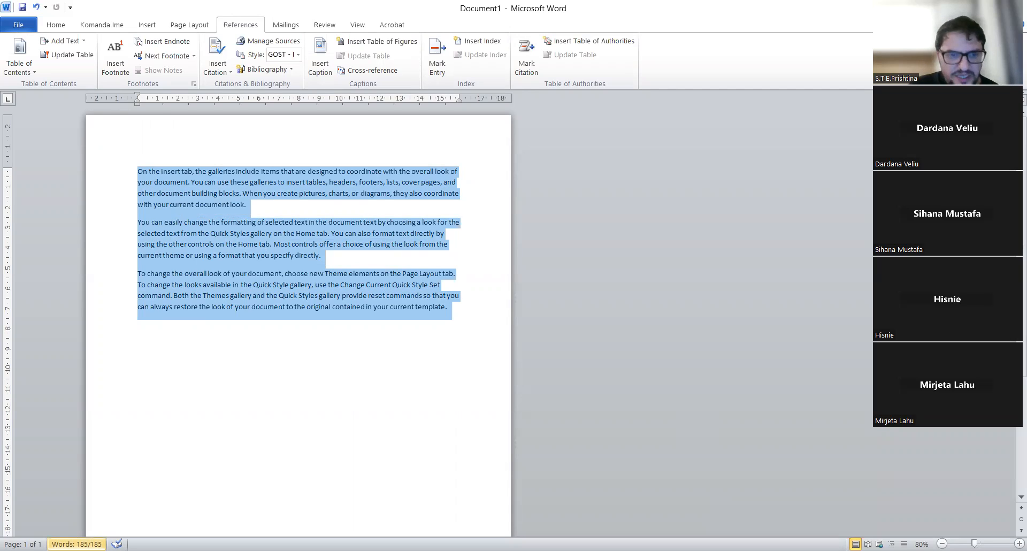
left_click(76, 544)
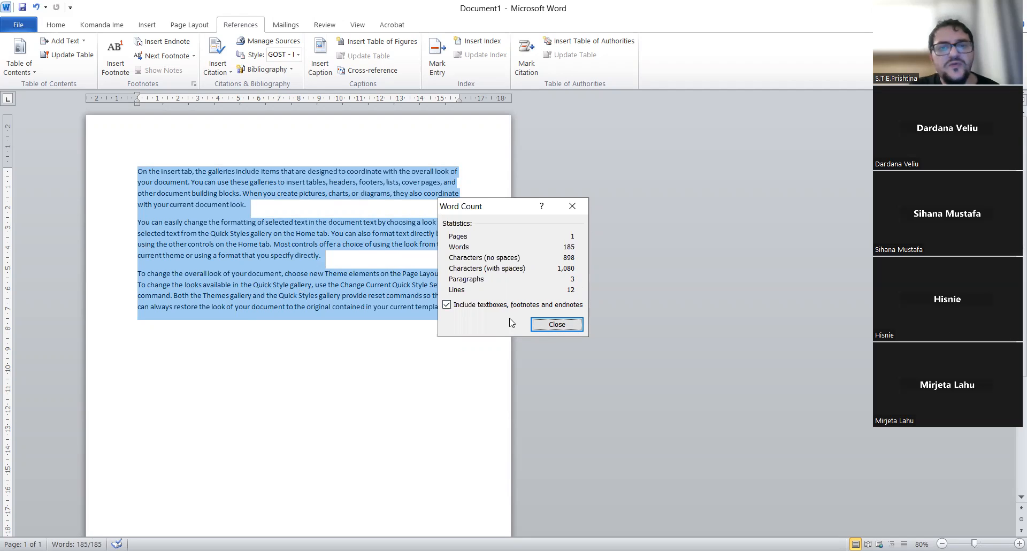
left_click(541, 324)
left_click(139, 175)
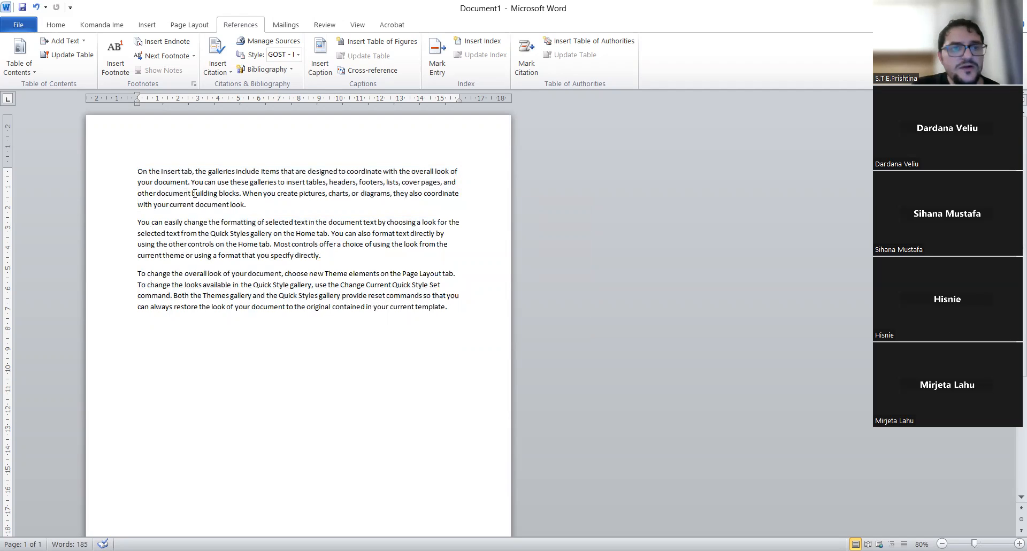
left_click(209, 222)
left_click(274, 203)
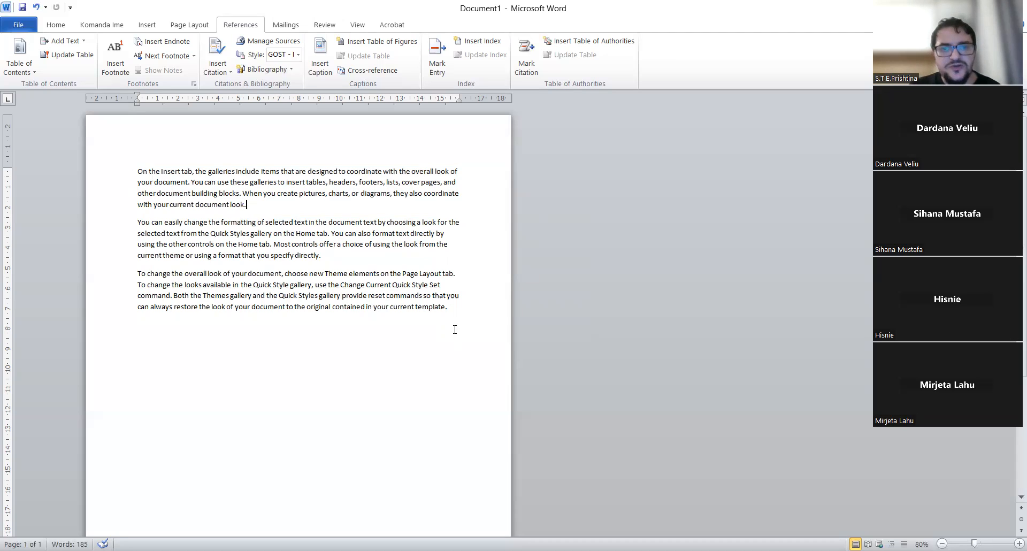
Add more sample paragraphs after the last paragraph with =rand()
left_click(459, 307)
key("Return")
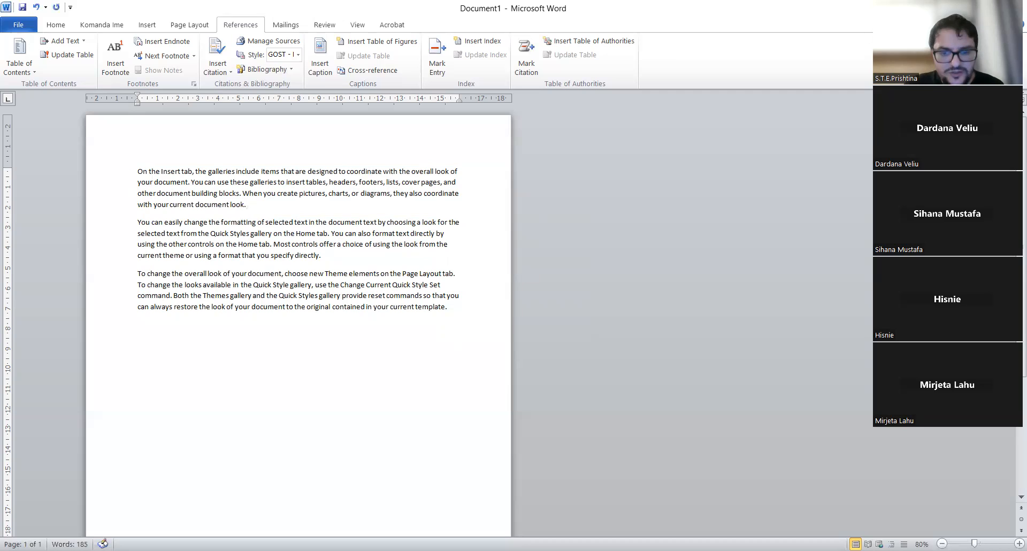
type("=rand()")
key("Return")
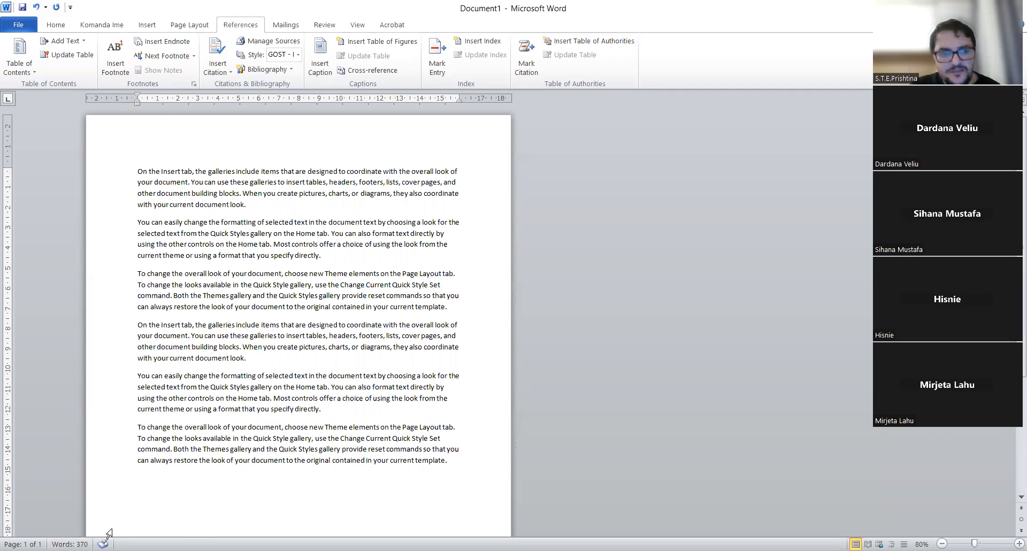
Review the Word Count statistics of the whole document
left_click(69, 544)
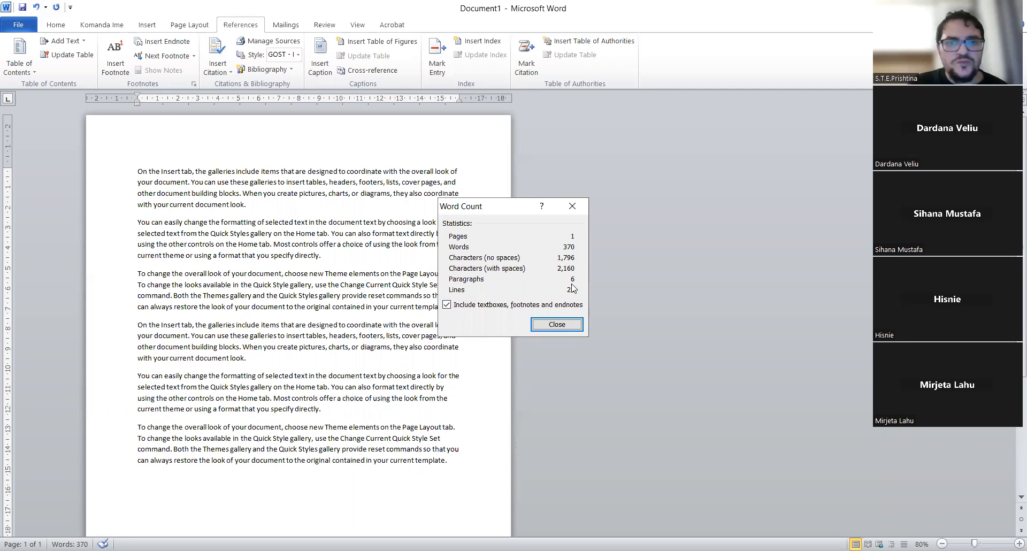
left_click(565, 210)
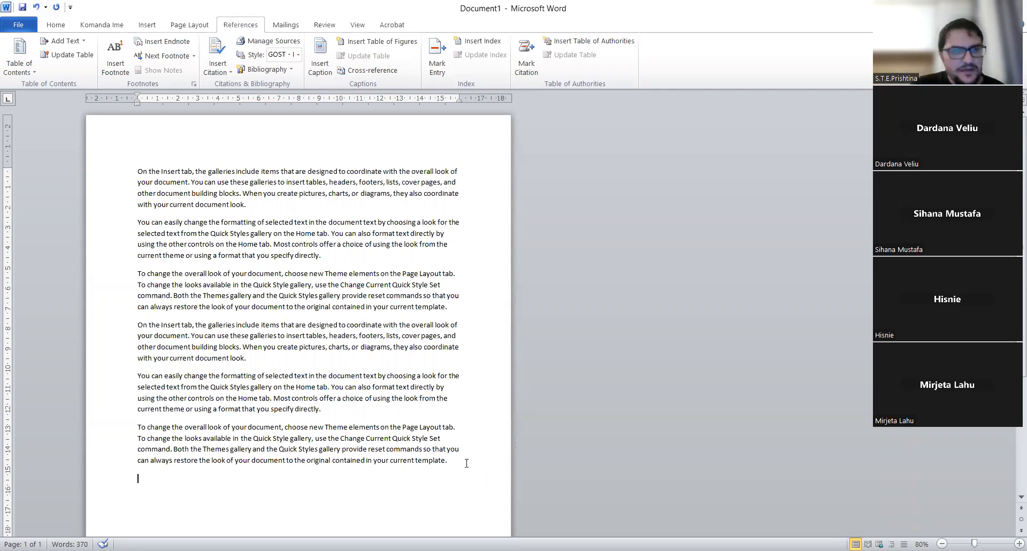
Try to indent the first line of the first paragraph with a tab
left_click(137, 172)
key("Tab")
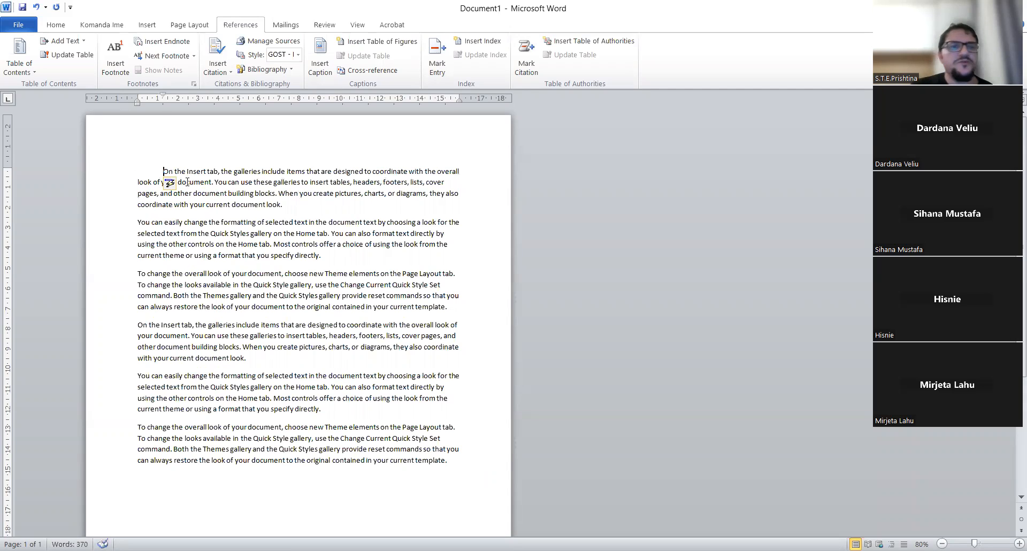
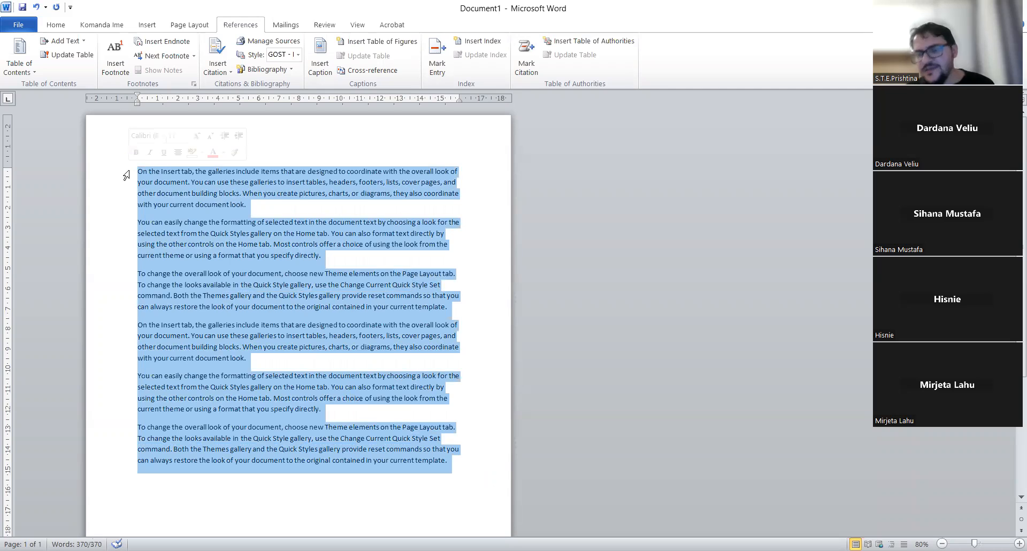
Justify the alignment of all the sample paragraphs
left_click(50, 24)
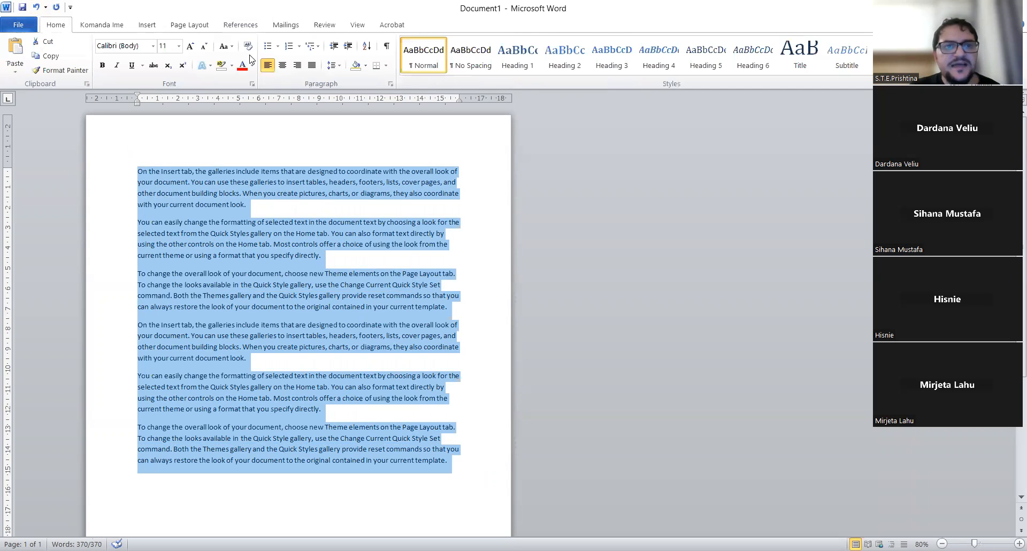
left_click(311, 65)
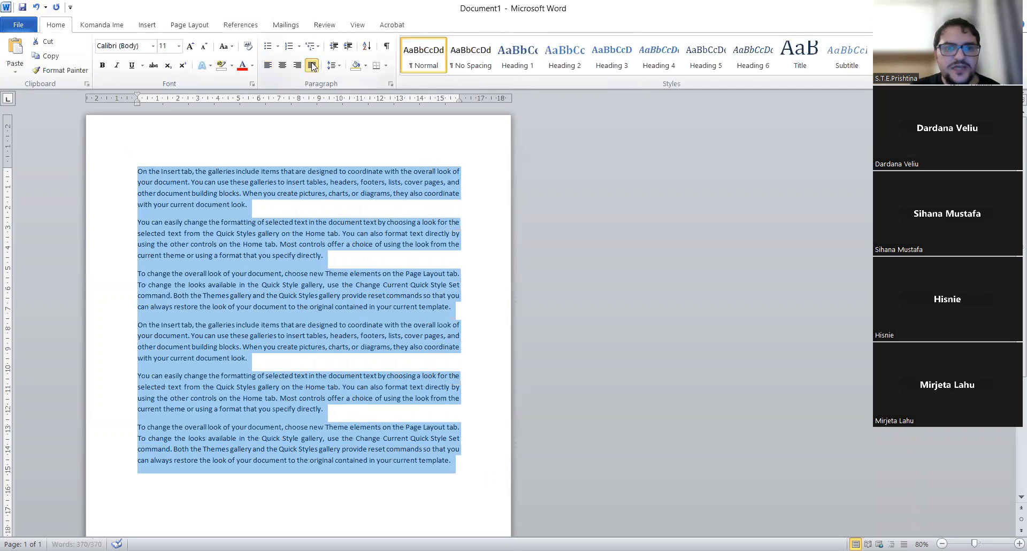
left_click(444, 203)
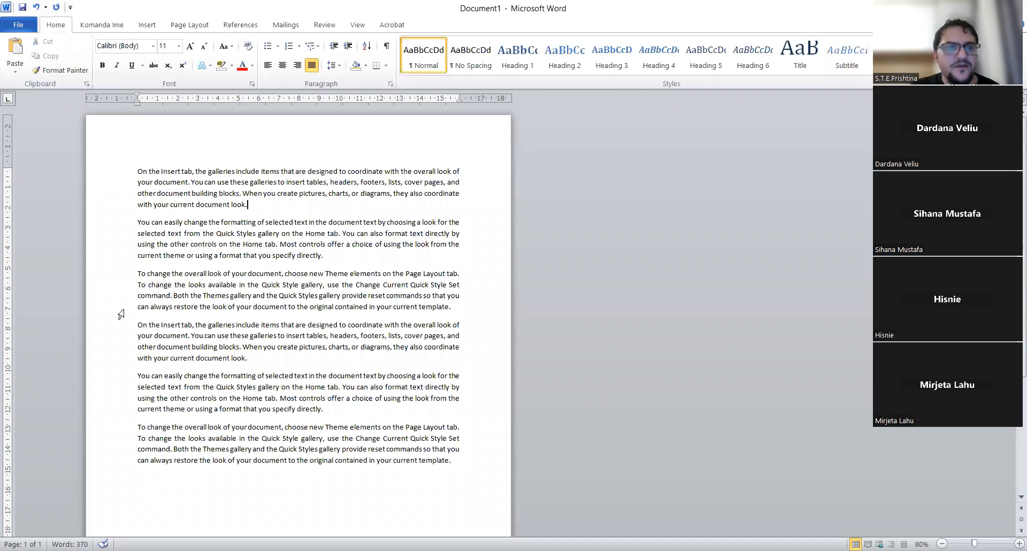
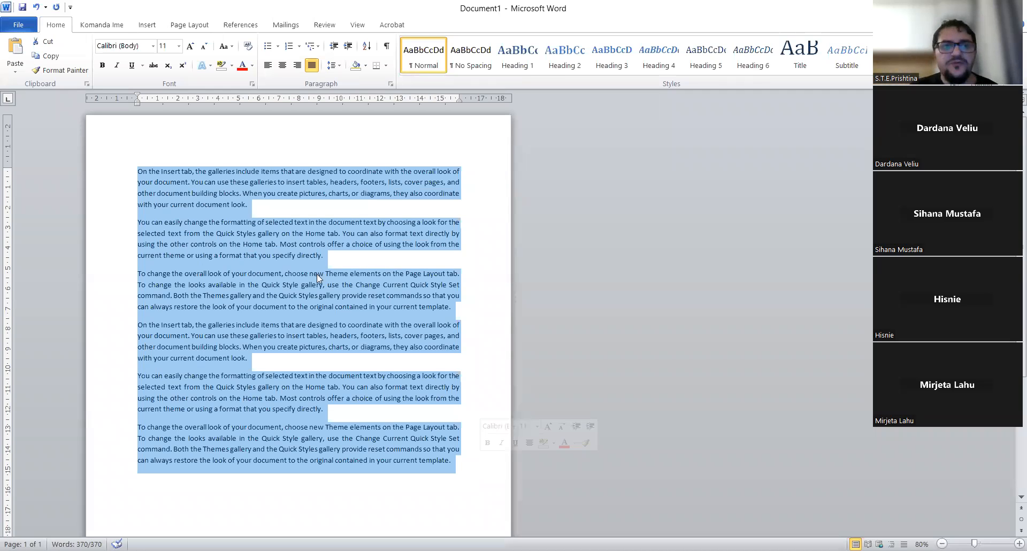
Format all the sample paragraphs in Times New Roman at size 12
left_click(153, 46)
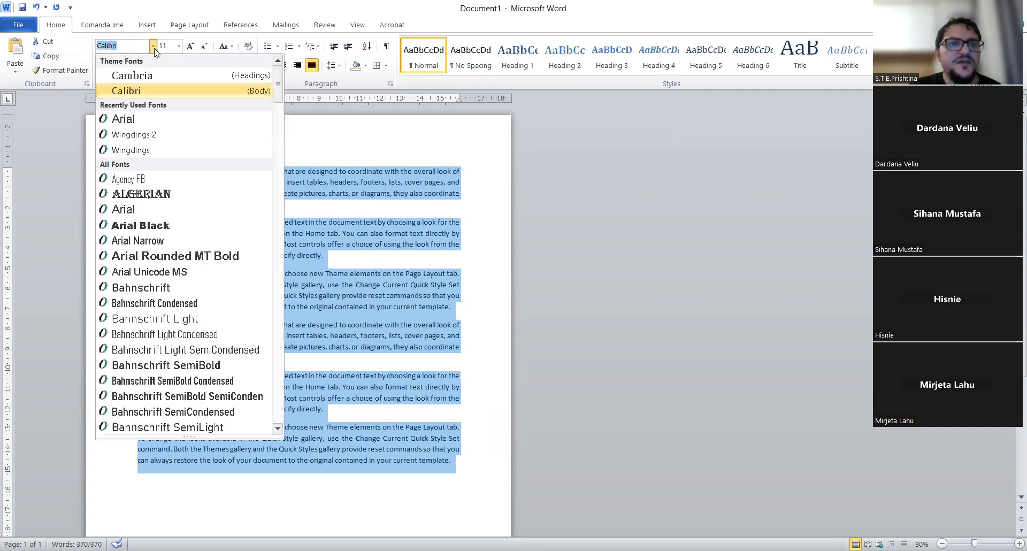
type("Cali")
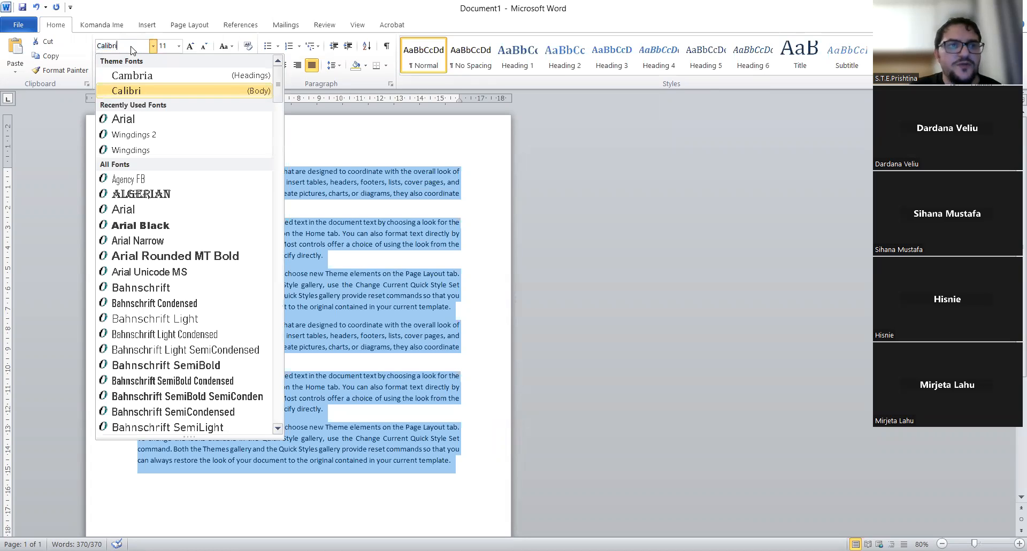
key("BackSpace")
key("BackSpace")
key("BackSpace")
key("BackSpace")
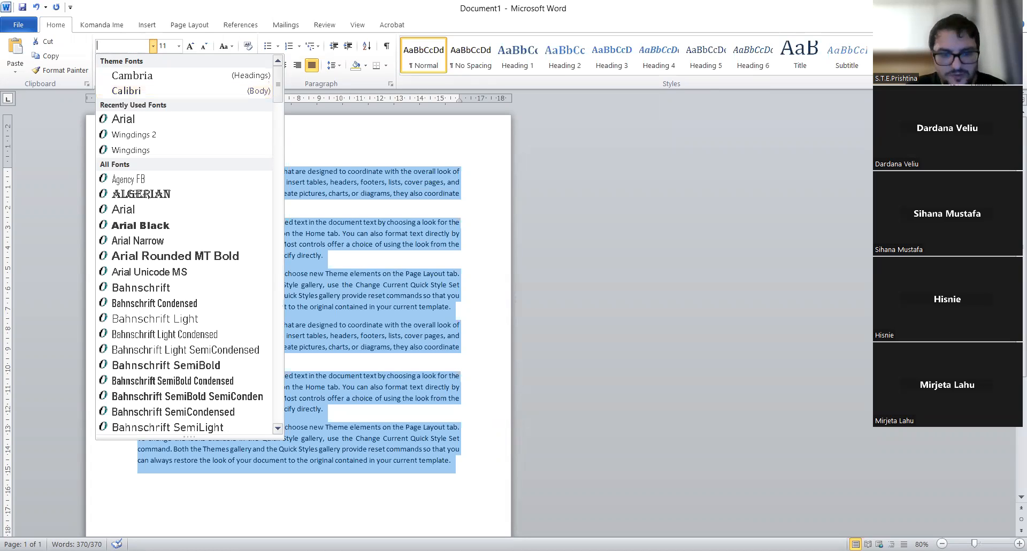
type("Time")
key("Return")
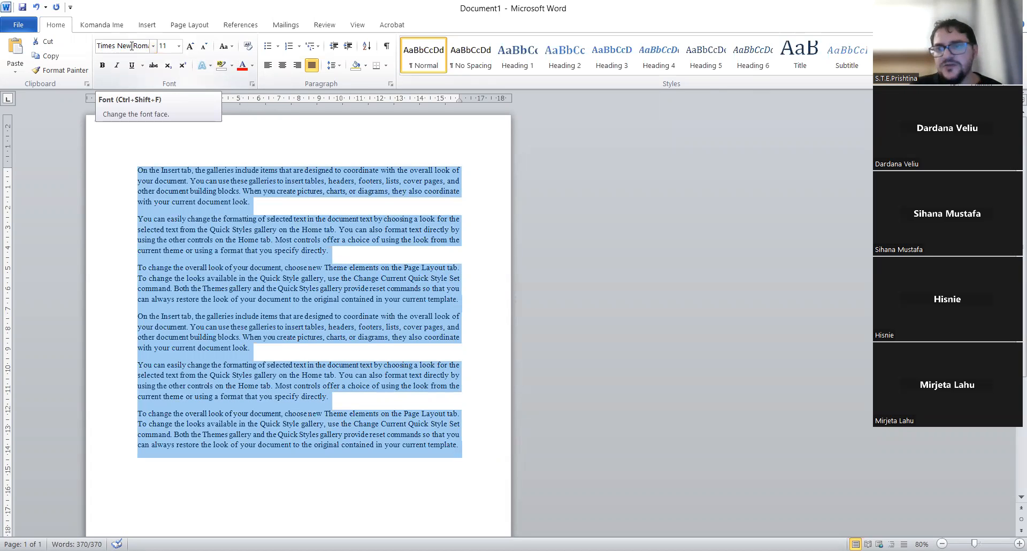
left_click(189, 47)
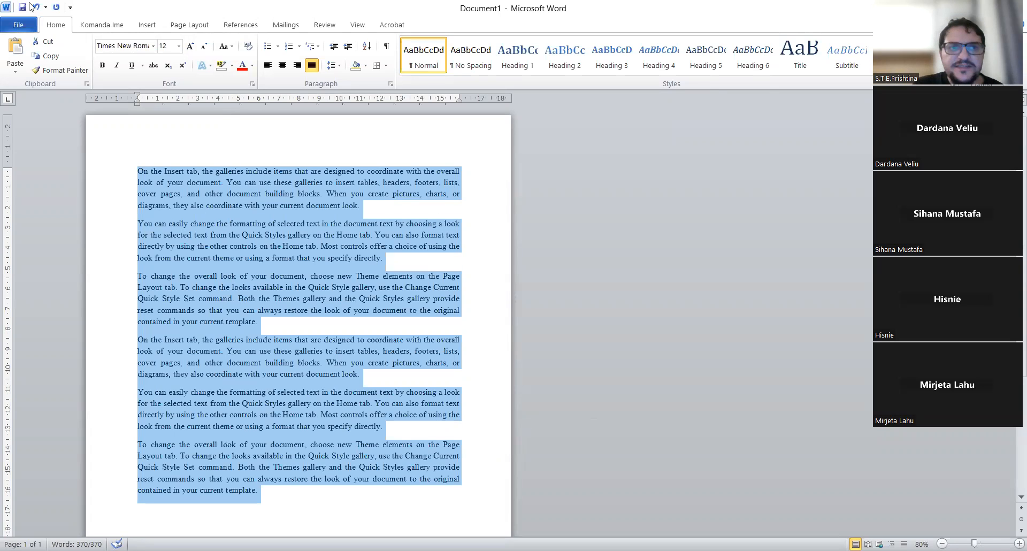
left_click(256, 211)
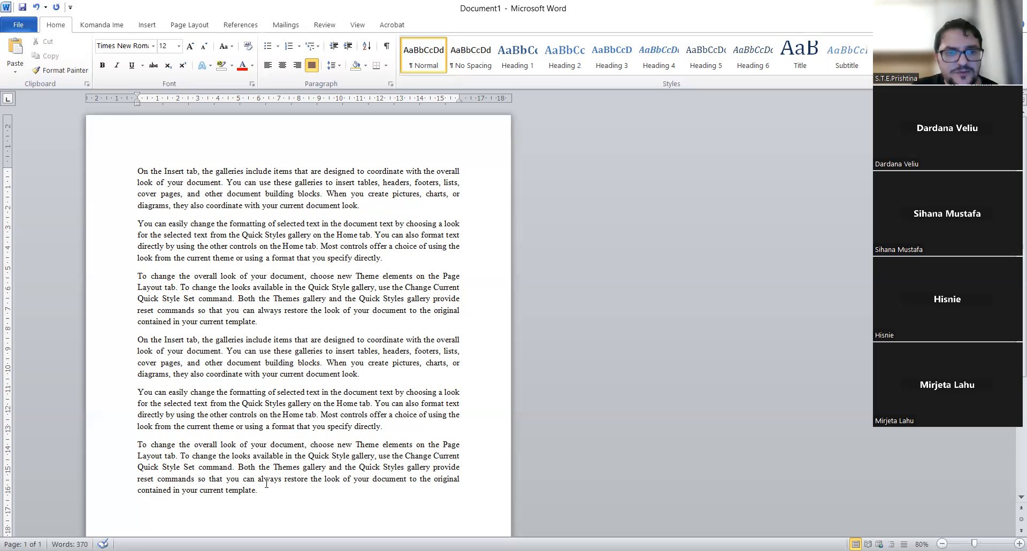
Delete the last three sample paragraphs together with the leftover empty line
left_click_drag(257, 490, 114, 347)
key("BackSpace")
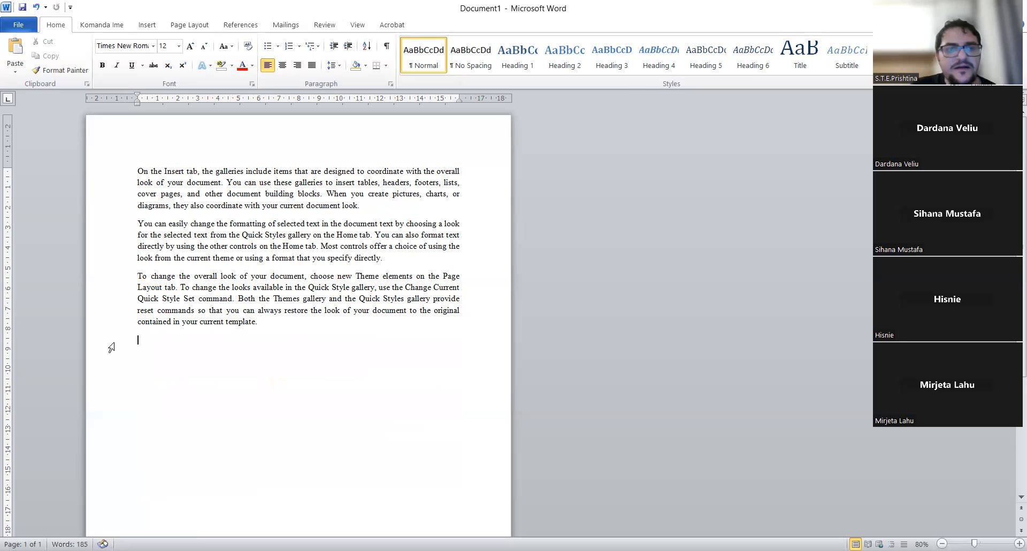
key("BackSpace")
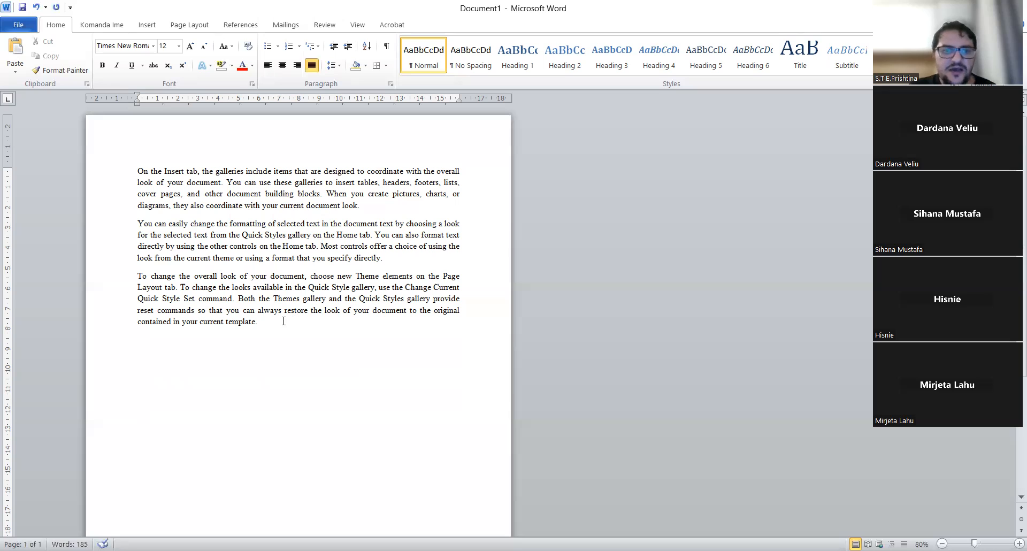
Examine the Font settings and Text Effects options for all the text without changing anything
key("ctrl+a")
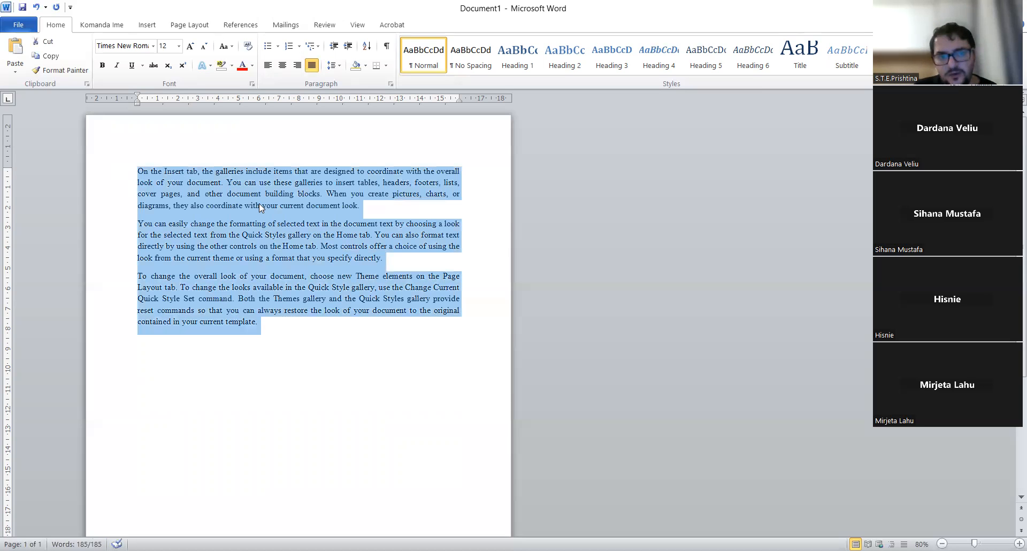
right_click(259, 203)
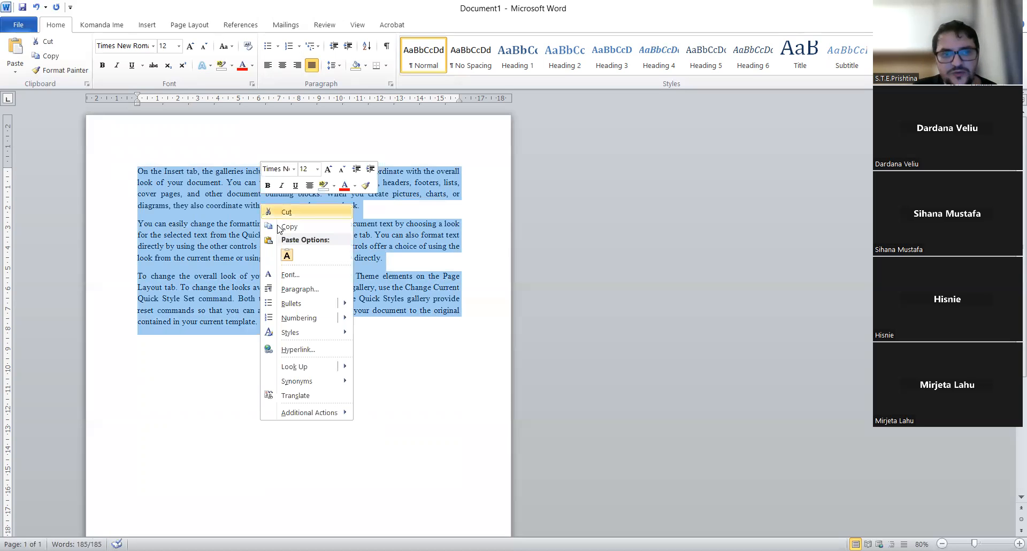
left_click(297, 276)
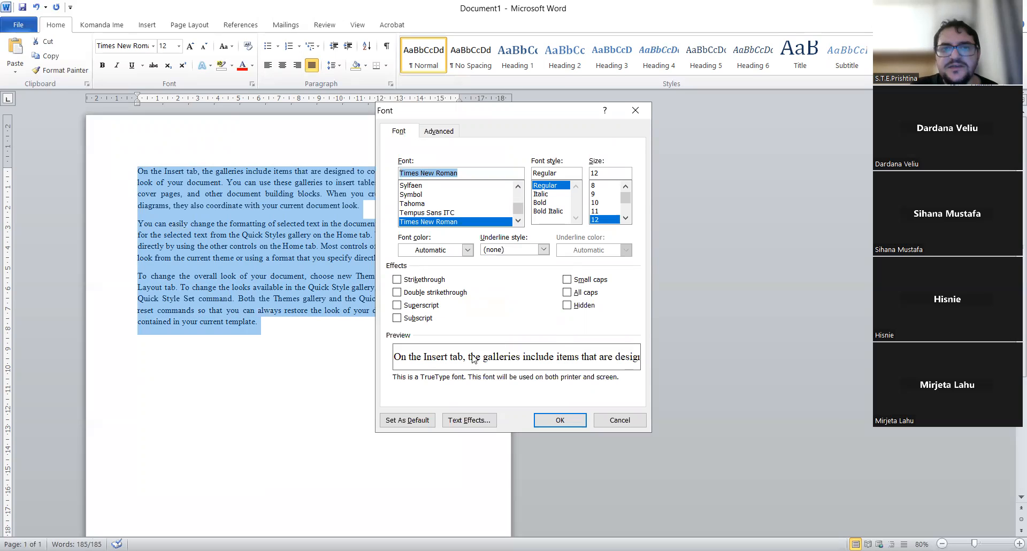
left_click(477, 420)
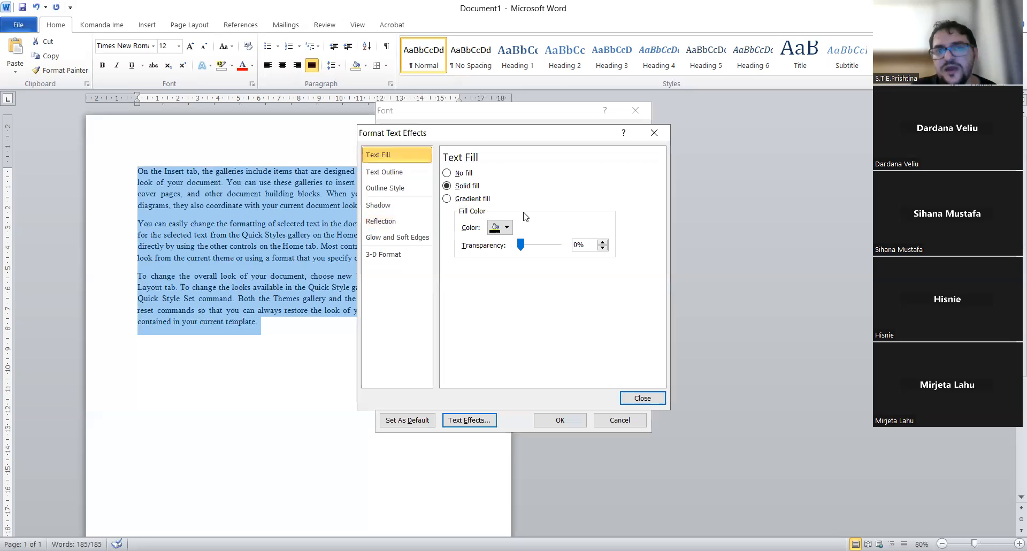
left_click(653, 136)
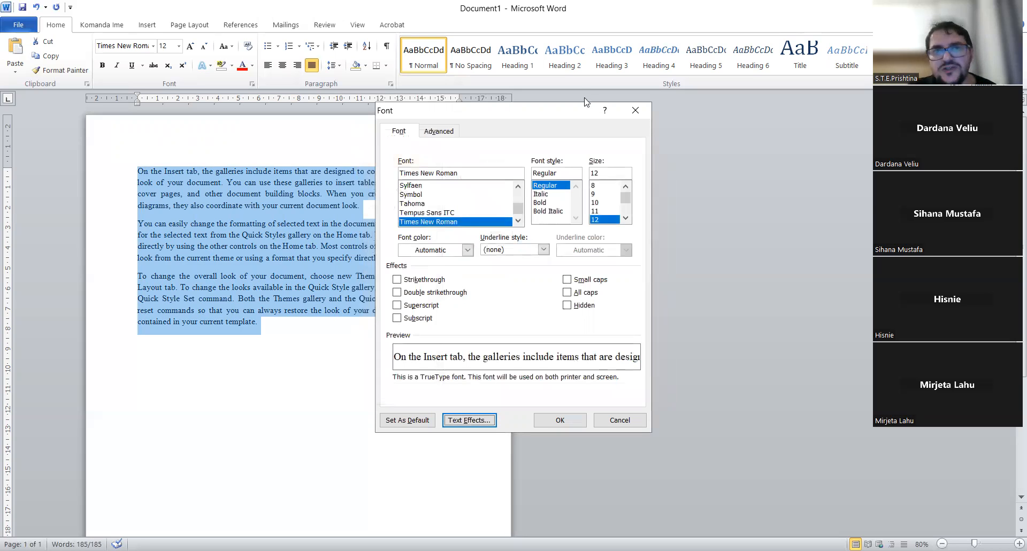
left_click(633, 119)
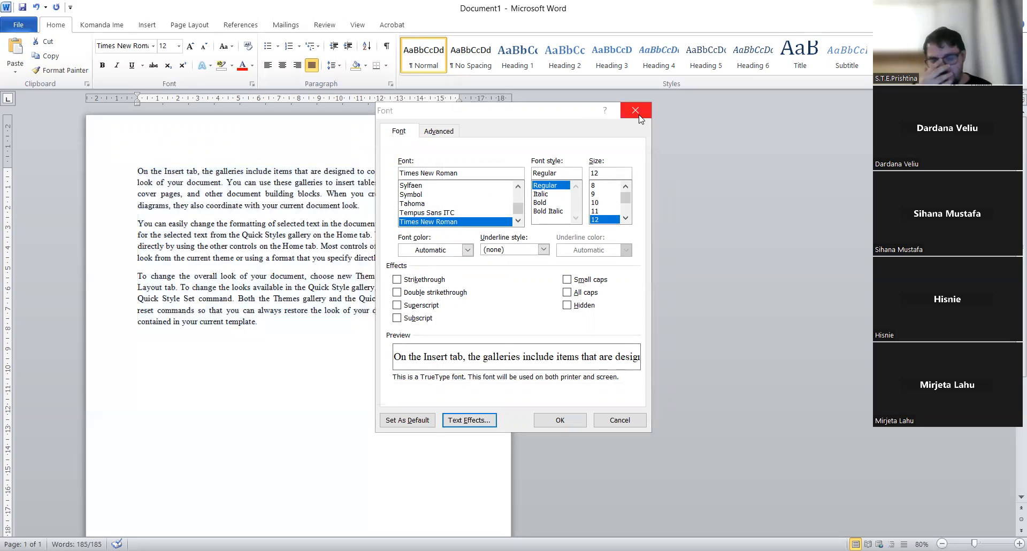
left_click(636, 111)
Try Centered alignment and outline Level 1 in the Paragraph settings, restore Justified and Body Text, and cancel the settings
right_click(228, 239)
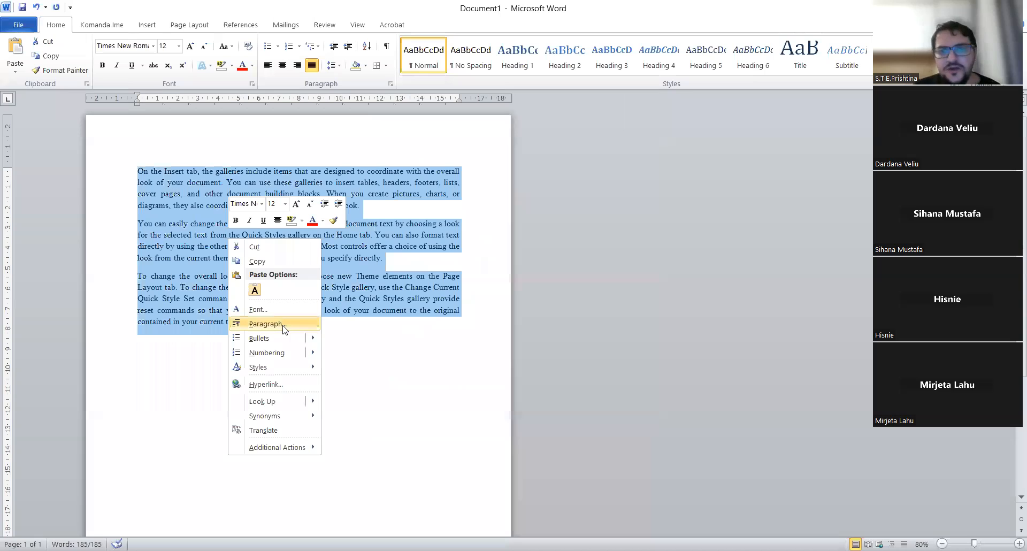
left_click(265, 324)
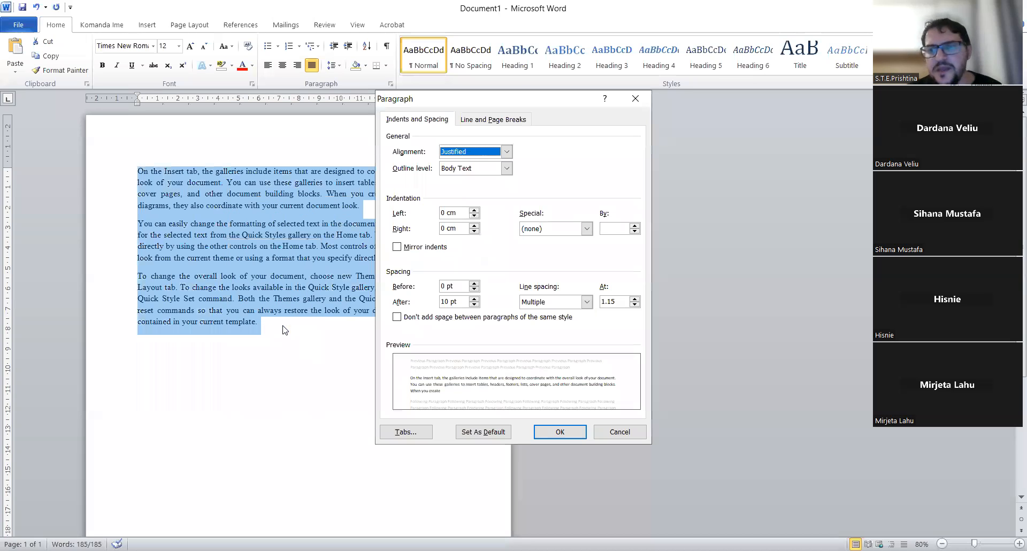
left_click(508, 170)
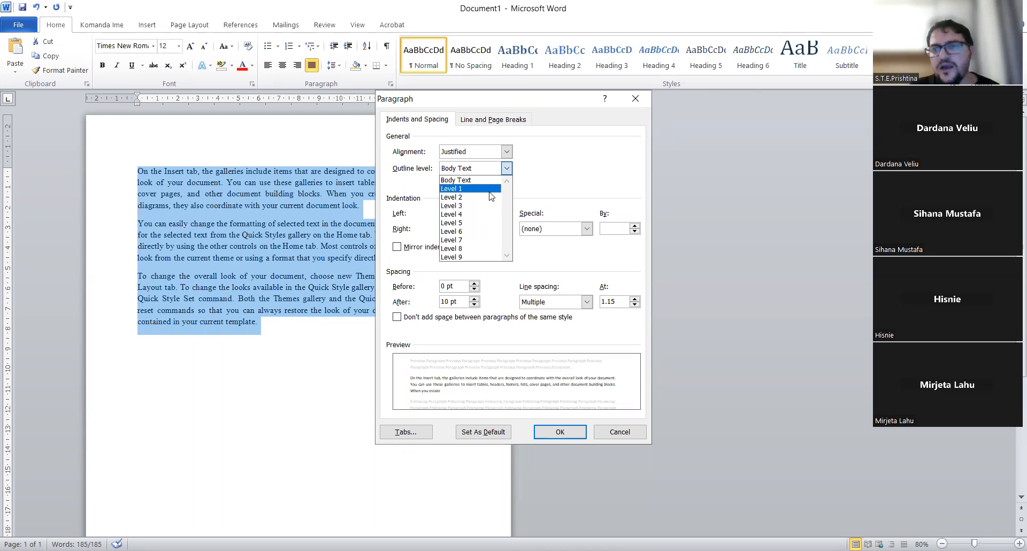
left_click(506, 152)
left_click(506, 153)
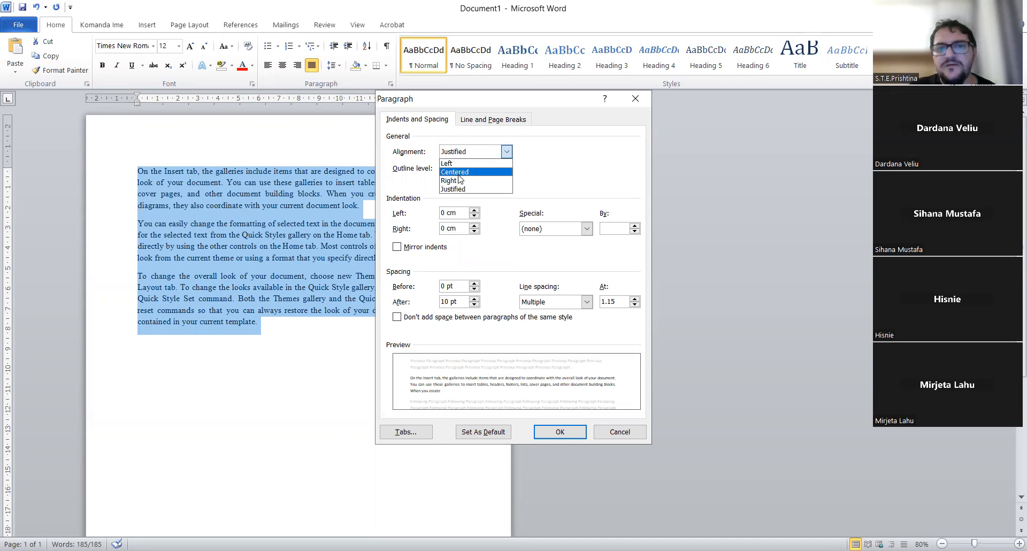
left_click(480, 171)
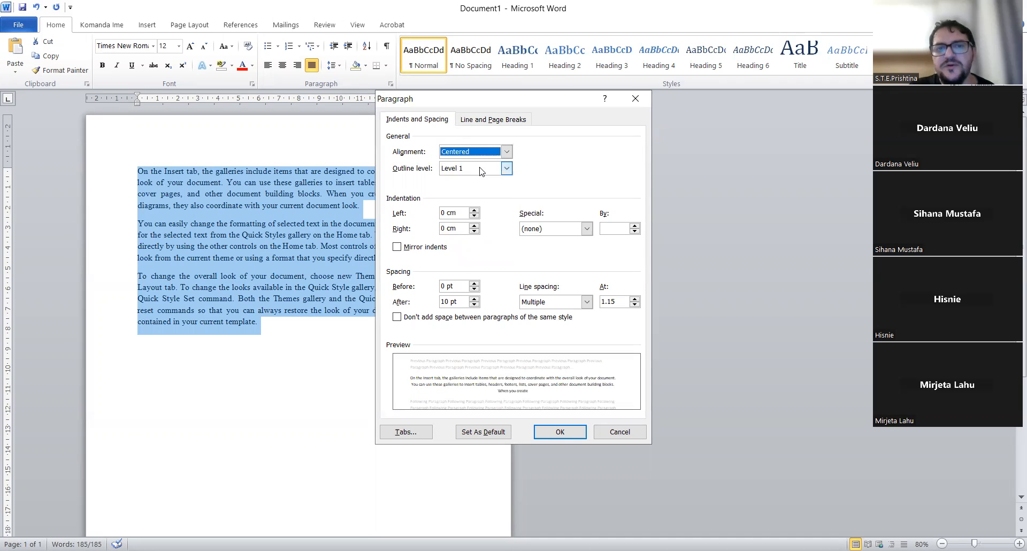
left_click(507, 153)
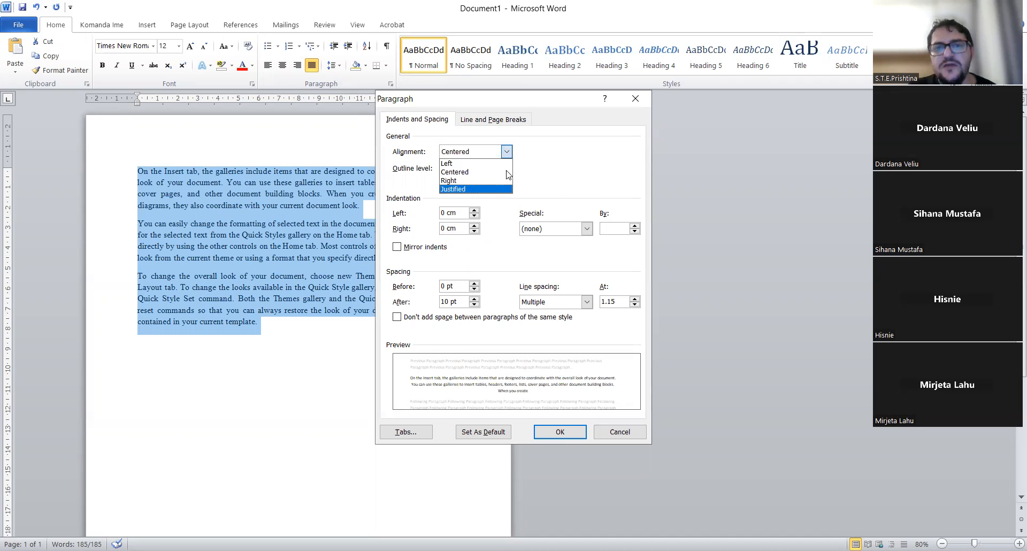
left_click(468, 190)
left_click(506, 169)
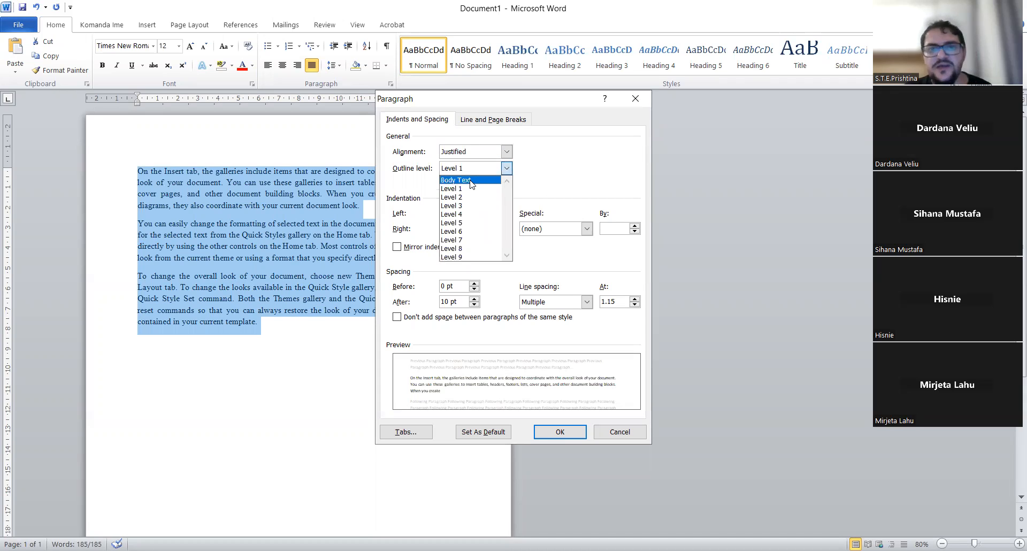
left_click(470, 181)
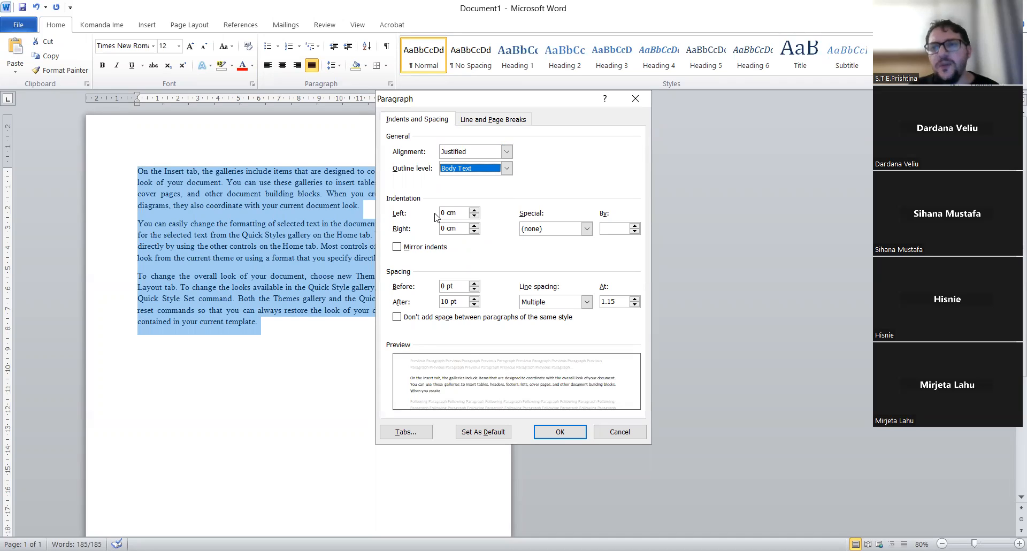
left_click(627, 438)
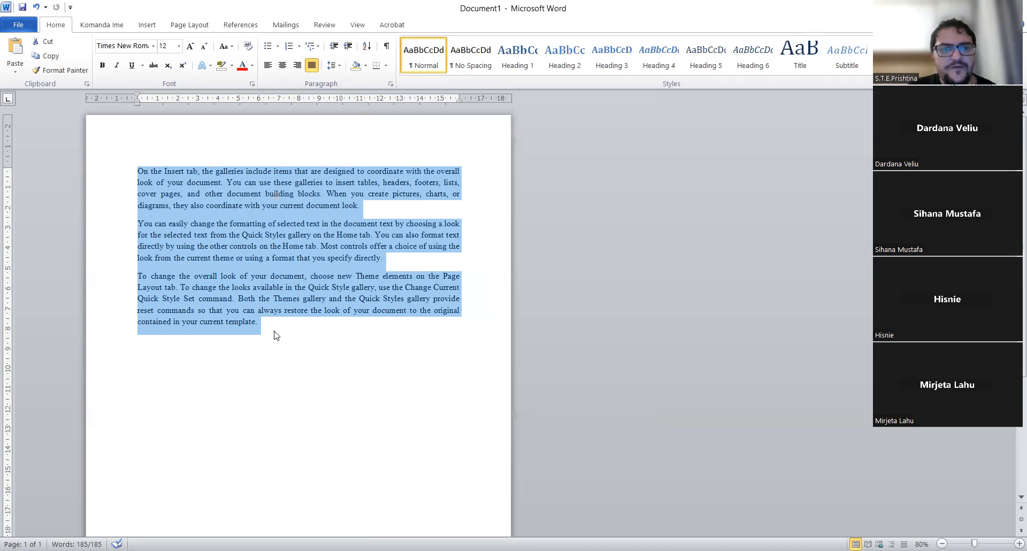
Set the left indentation of the first sample paragraph to 1 cm in the Paragraph settings
left_click(141, 197)
left_click(263, 323)
left_click_drag(368, 212, 140, 170)
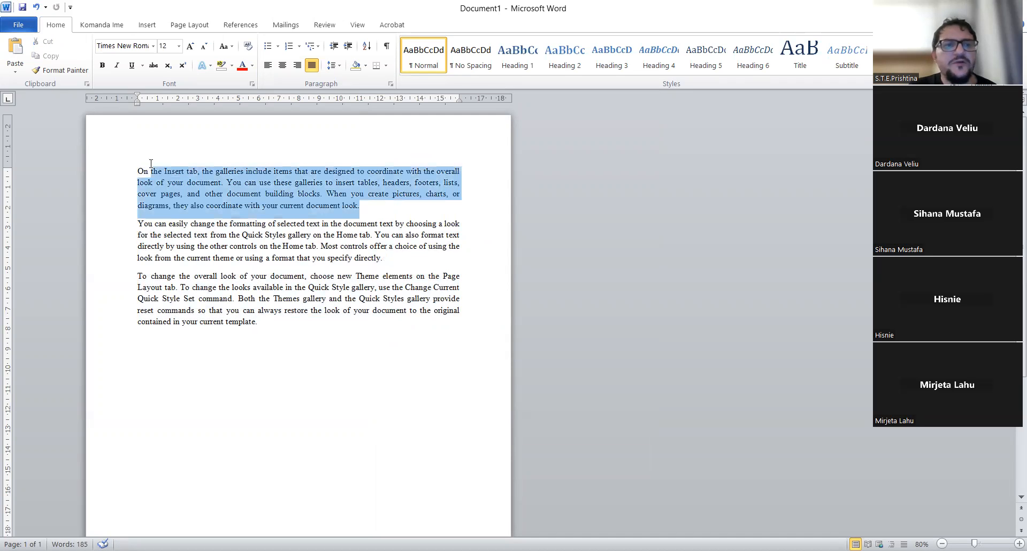
right_click(201, 192)
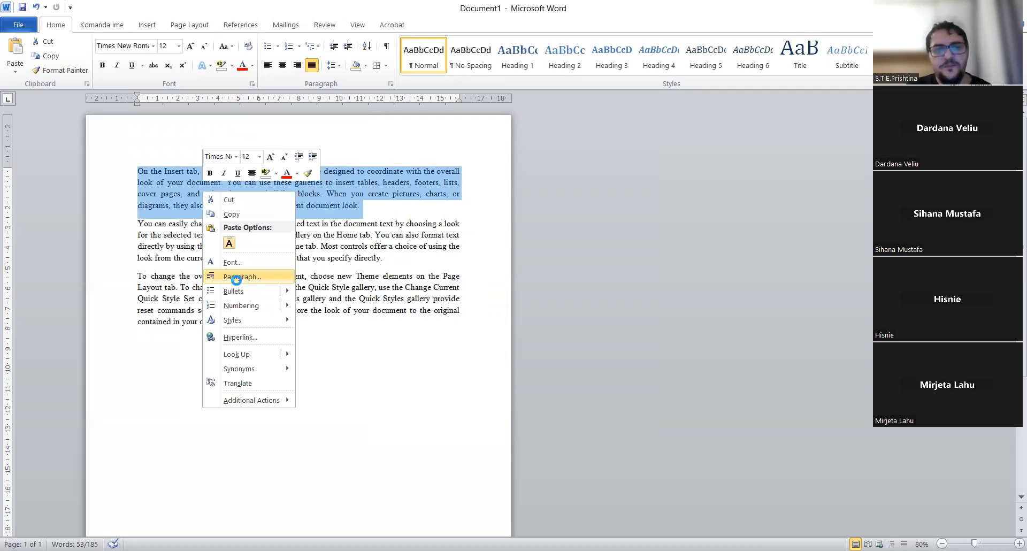
left_click(238, 282)
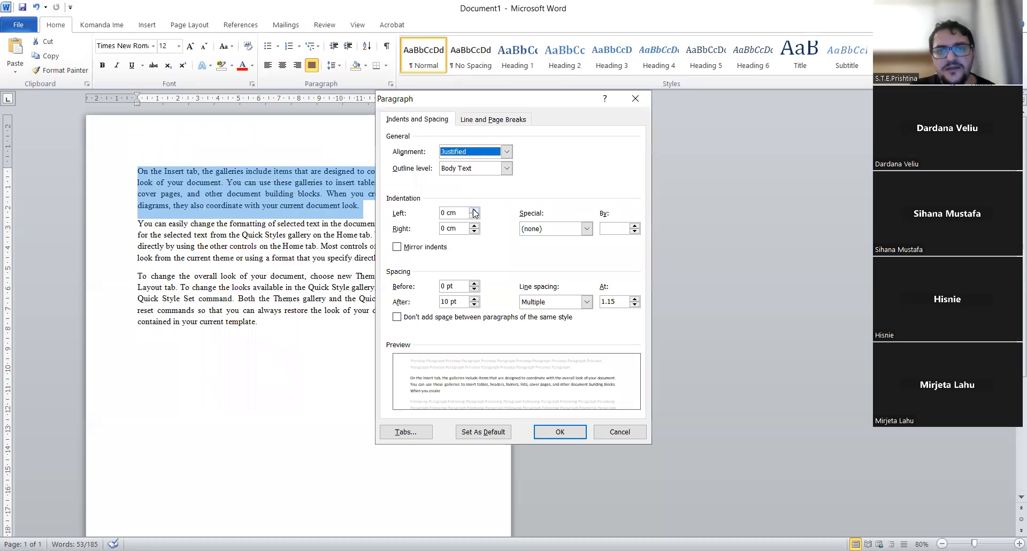
left_click(473, 210)
left_click(473, 211)
left_click(473, 210)
left_click(474, 210)
left_click(473, 210)
left_click(474, 210)
left_click(473, 211)
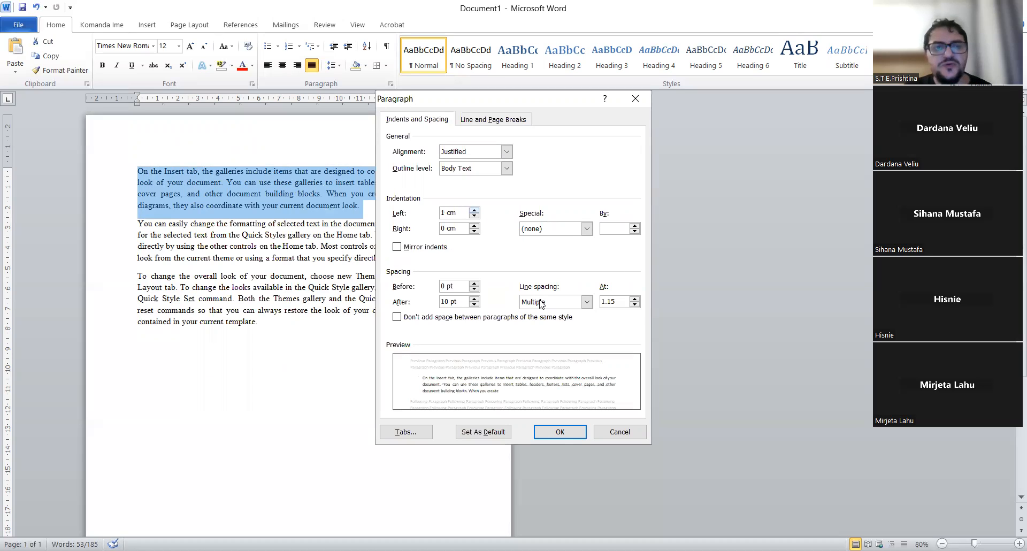
left_click(549, 442)
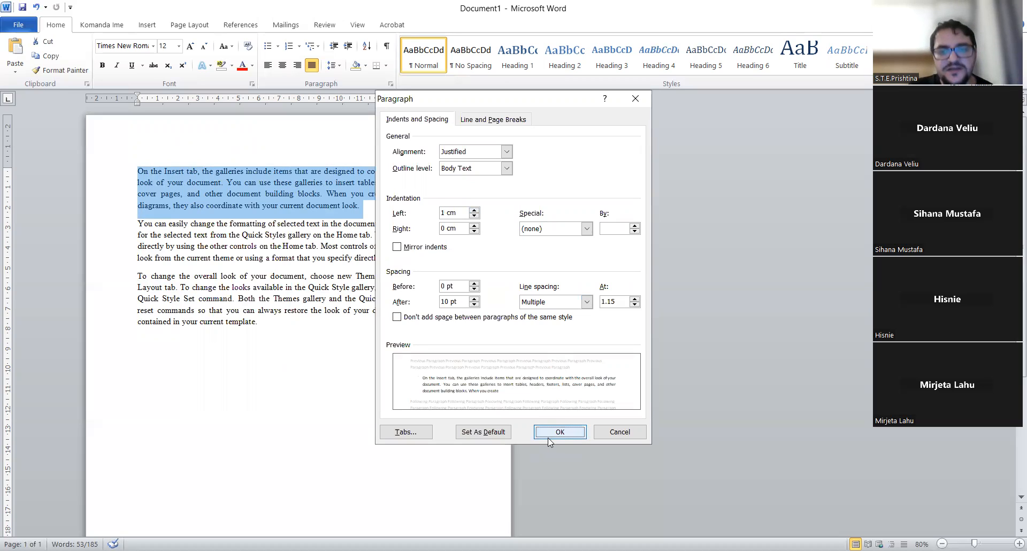
left_click(327, 297)
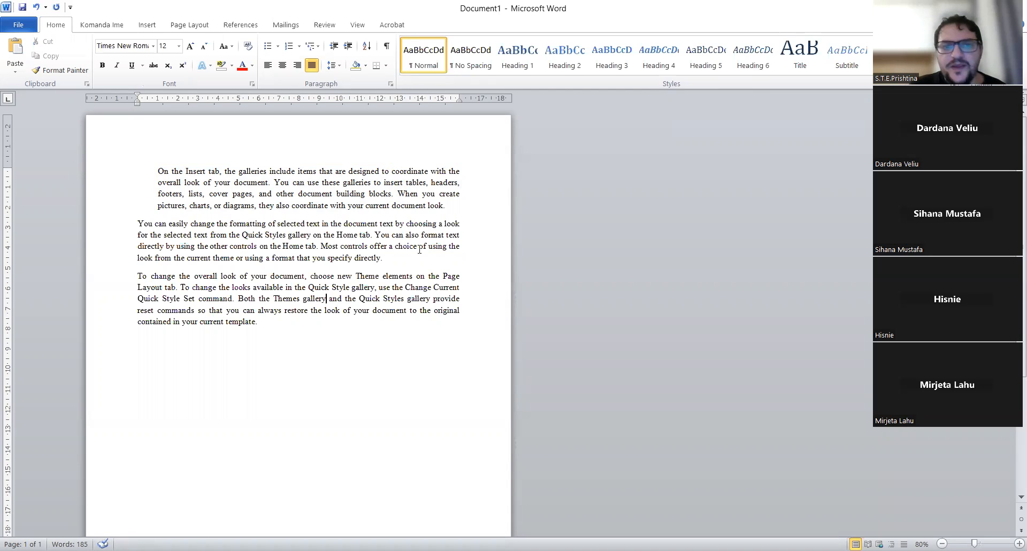
Examine the indentation and spacing in the Paragraph settings for all the text, and cancel without changing anything
left_click_drag(259, 322, 150, 172)
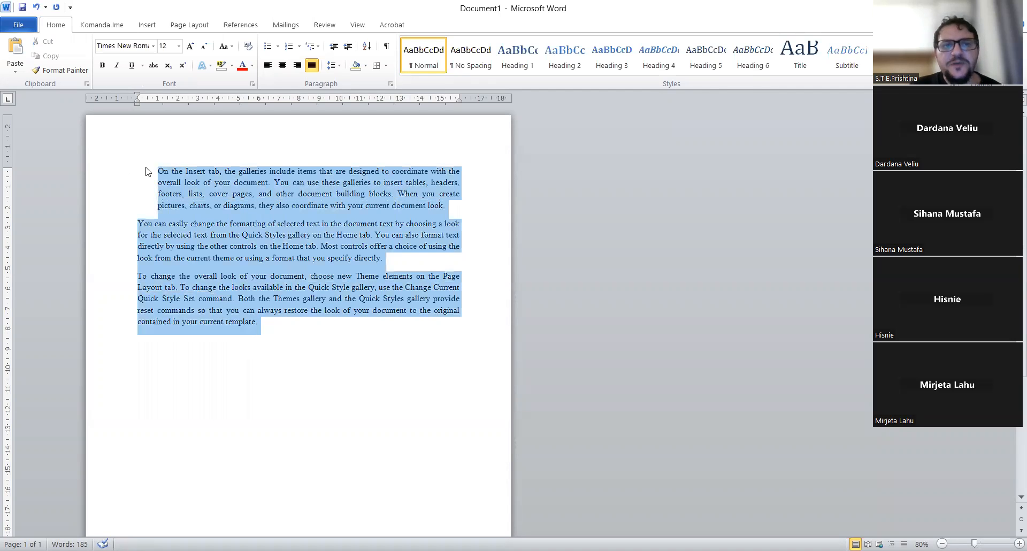
right_click(242, 196)
left_click(274, 276)
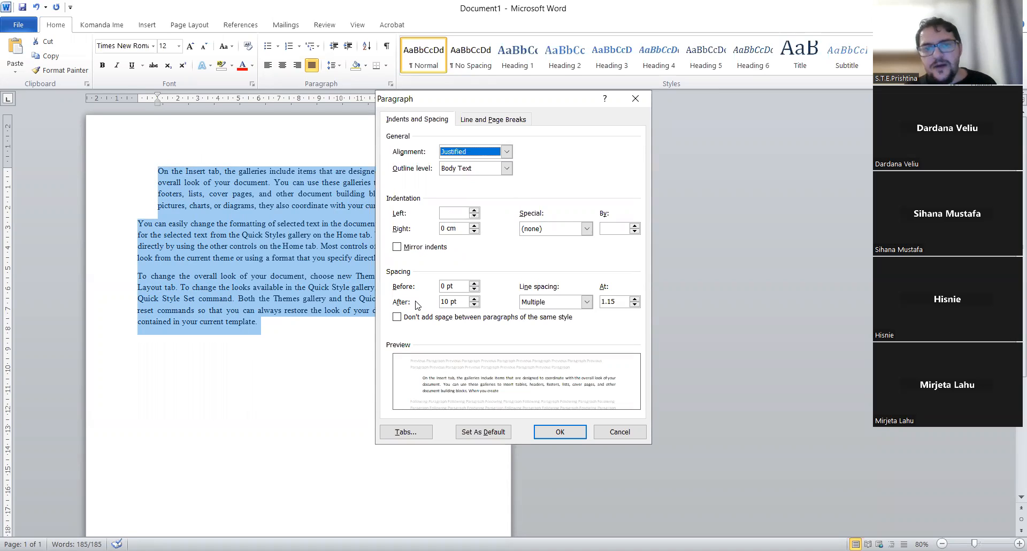
left_click(611, 434)
left_click(275, 247)
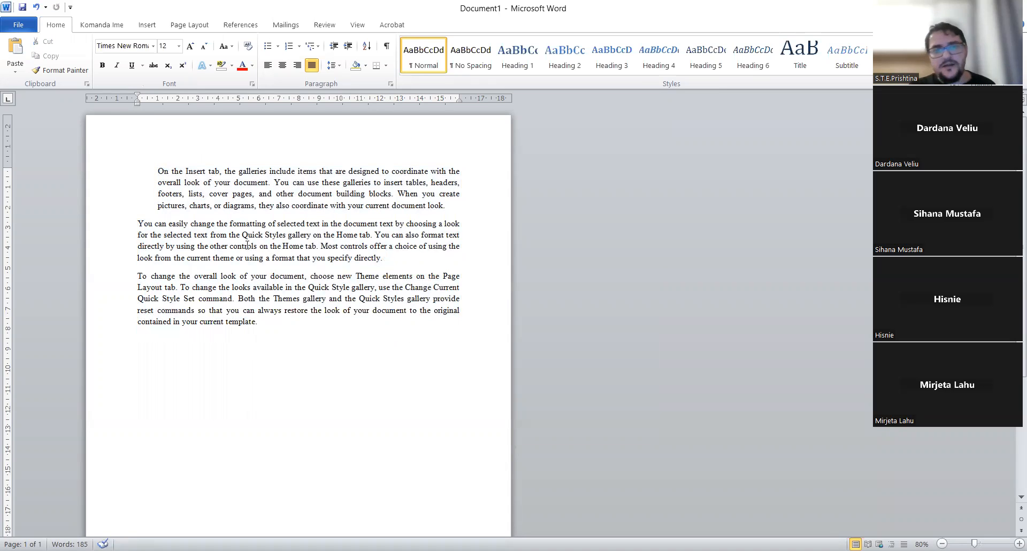
left_click(247, 224)
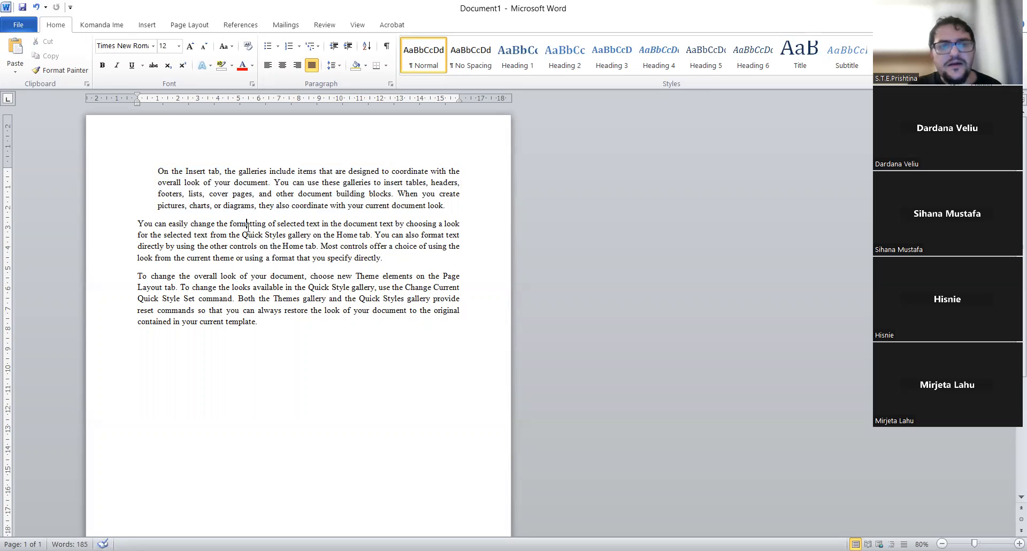
triple_click(393, 255)
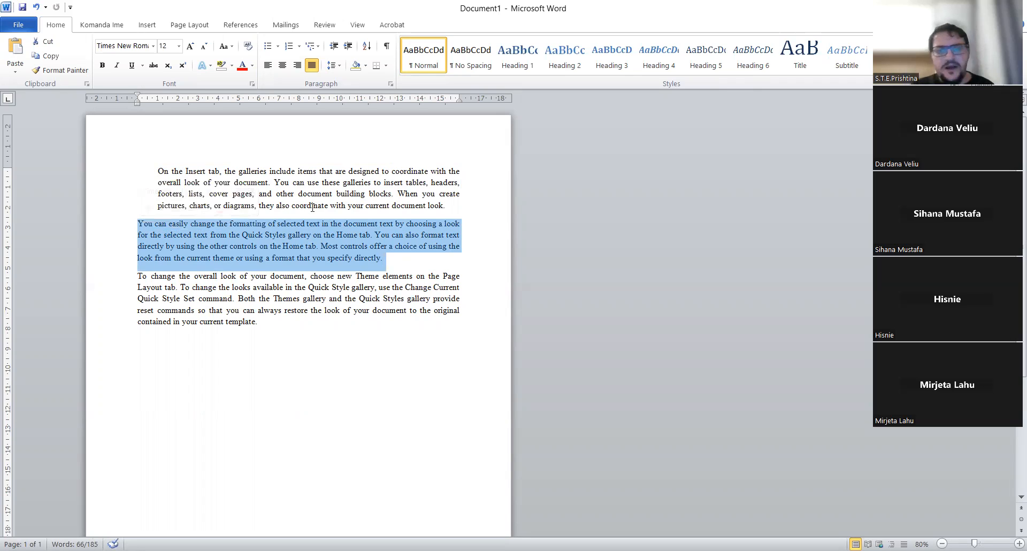
left_click(320, 299)
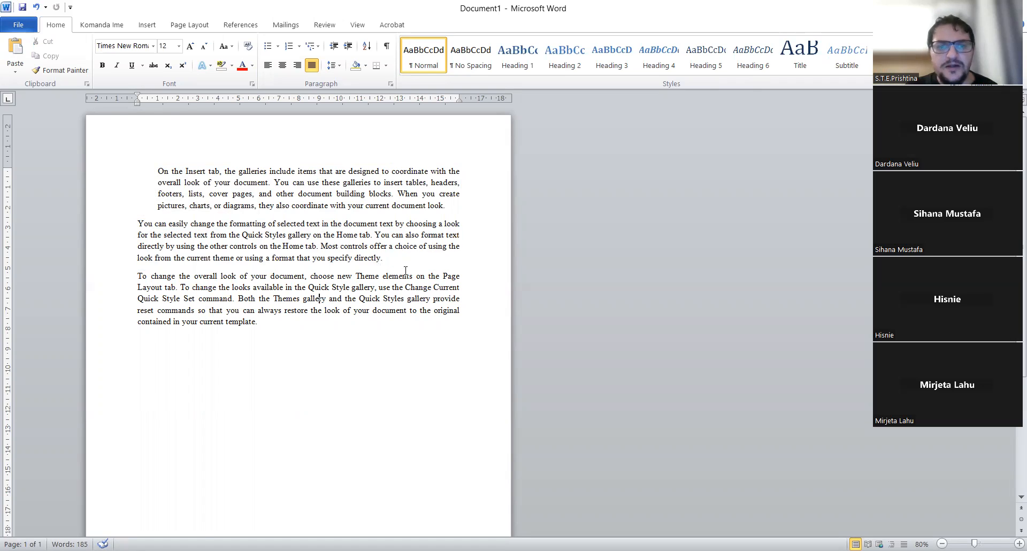
left_click_drag(138, 339, 121, 156)
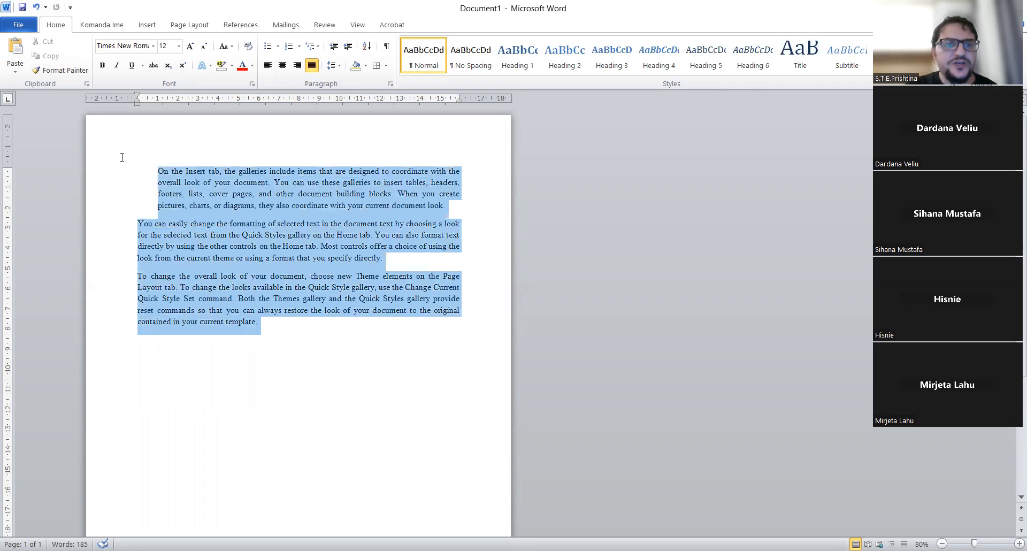
Set the second paragraph's spacing to 30 pt before and 18 pt after in the Paragraph settings
left_click(401, 257)
left_click_drag(401, 257, 103, 222)
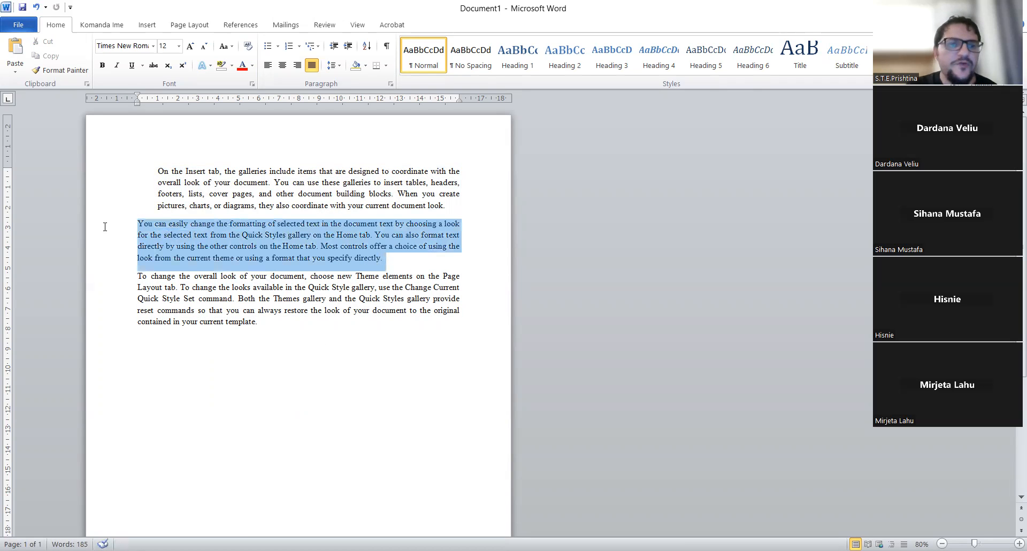
right_click(283, 239)
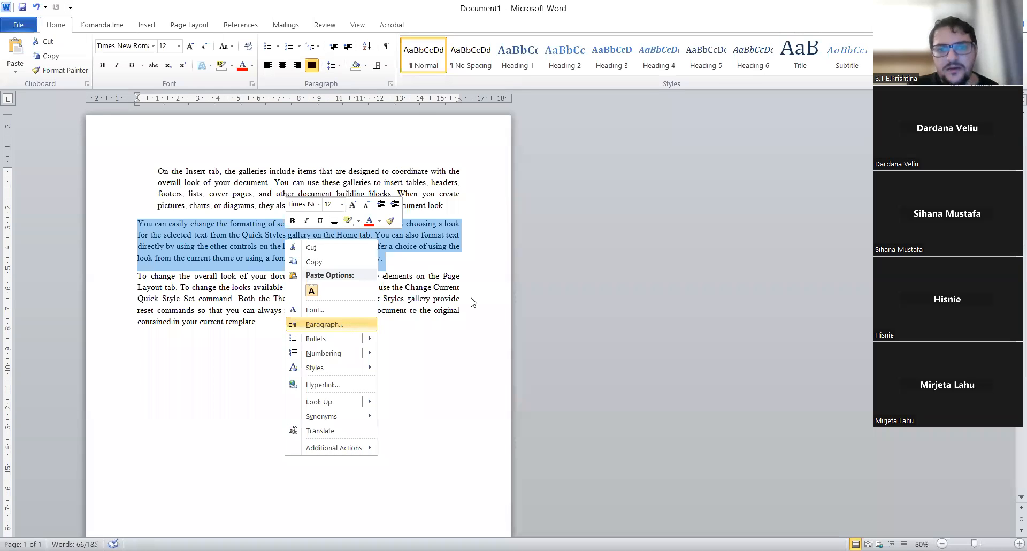
left_click(474, 283)
left_click(475, 284)
left_click(474, 284)
left_click(474, 283)
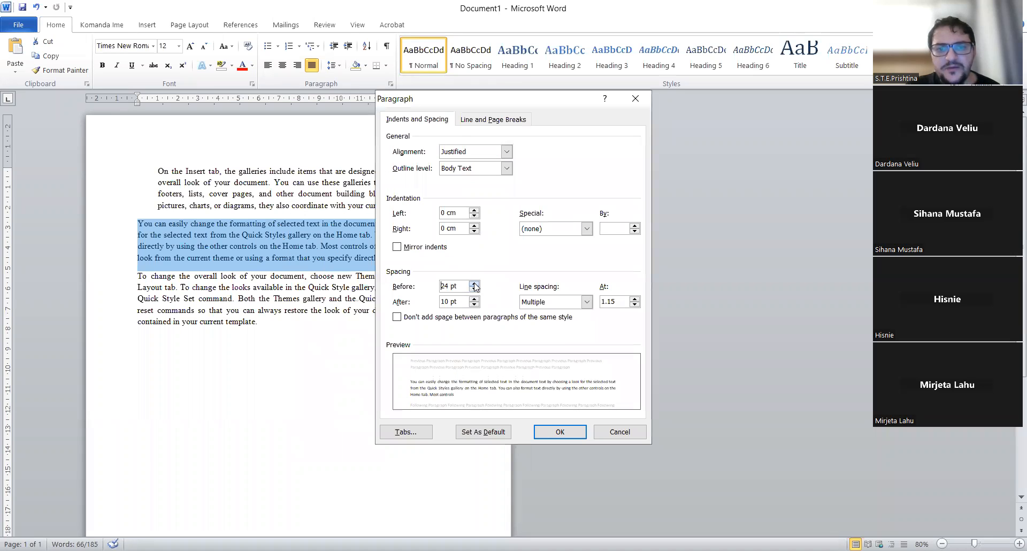
left_click(474, 284)
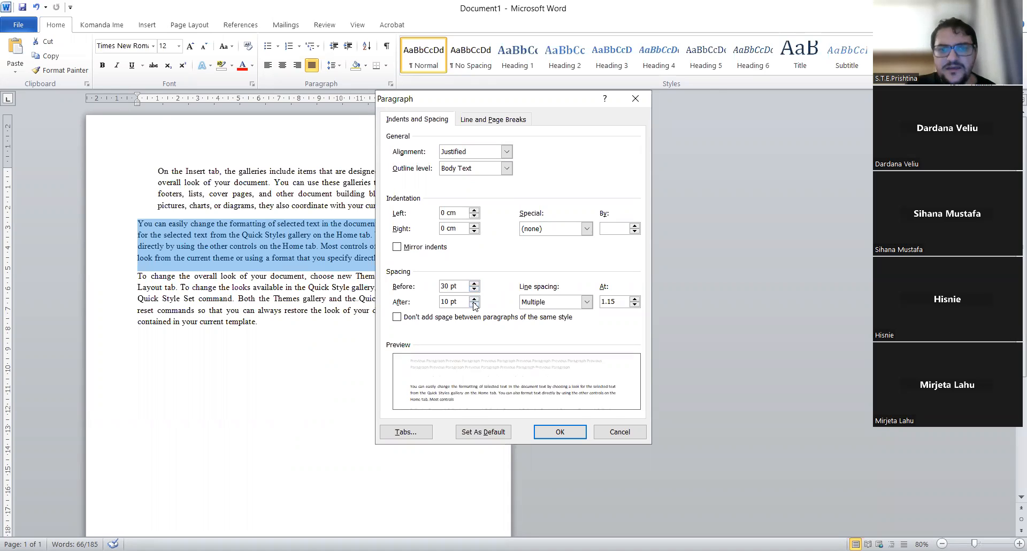
left_click(474, 299)
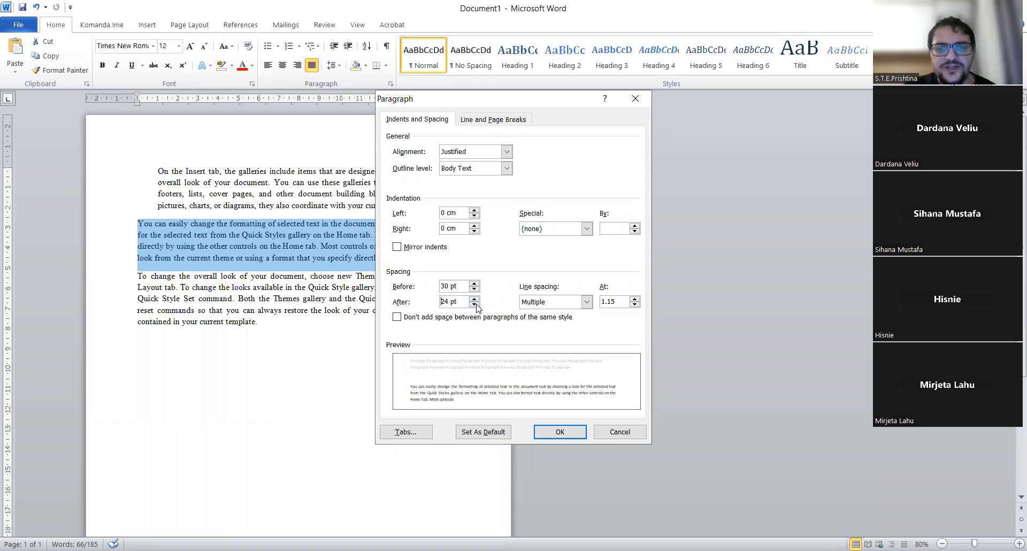
left_click(550, 427)
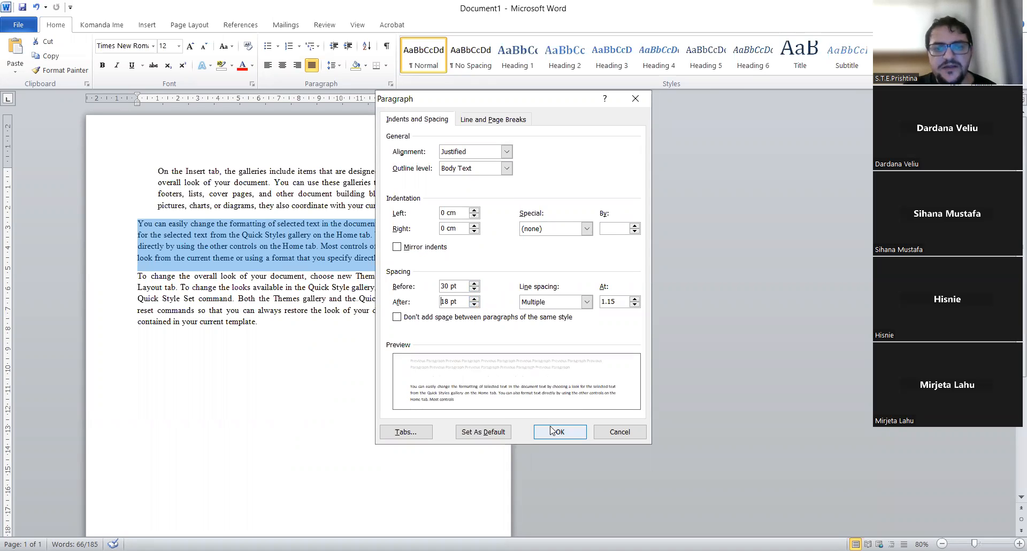
left_click(382, 371)
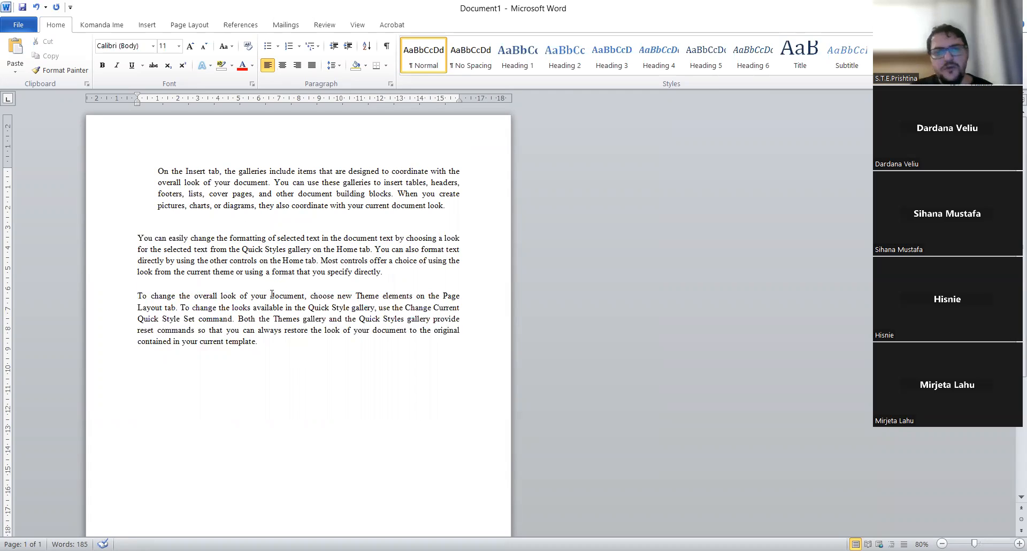
Undo the second paragraph's spacing change to compare the layout, and redo it
left_click(35, 7)
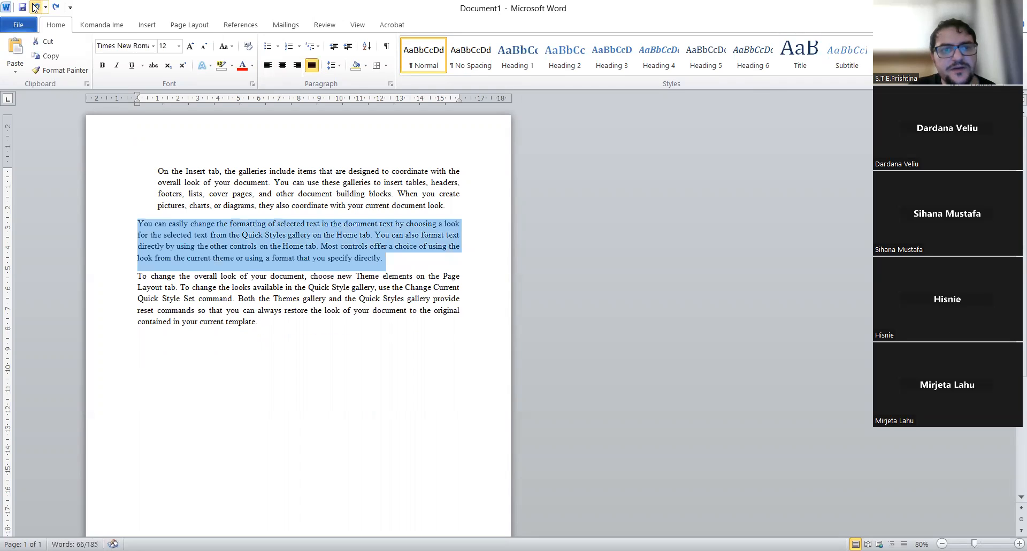
left_click(300, 336)
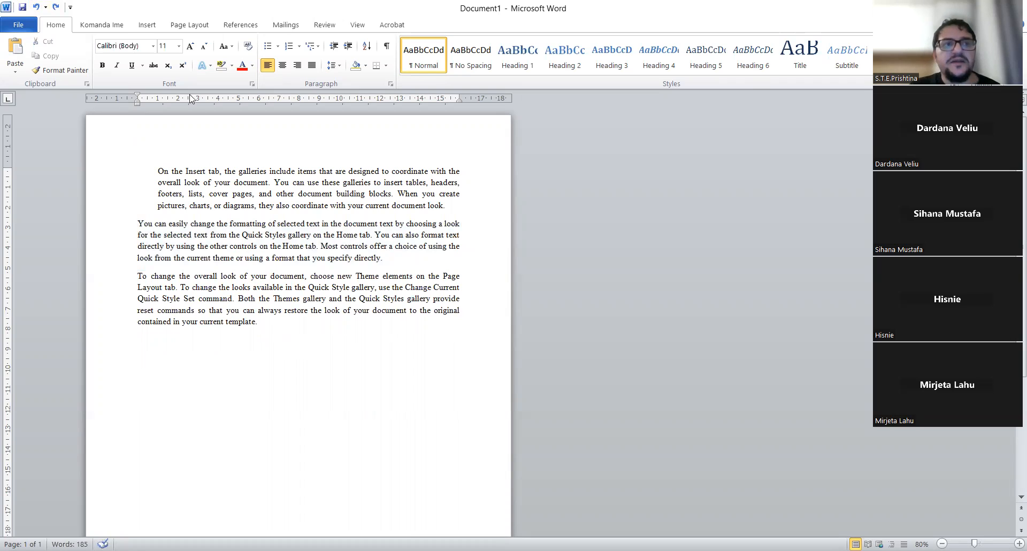
left_click(55, 8)
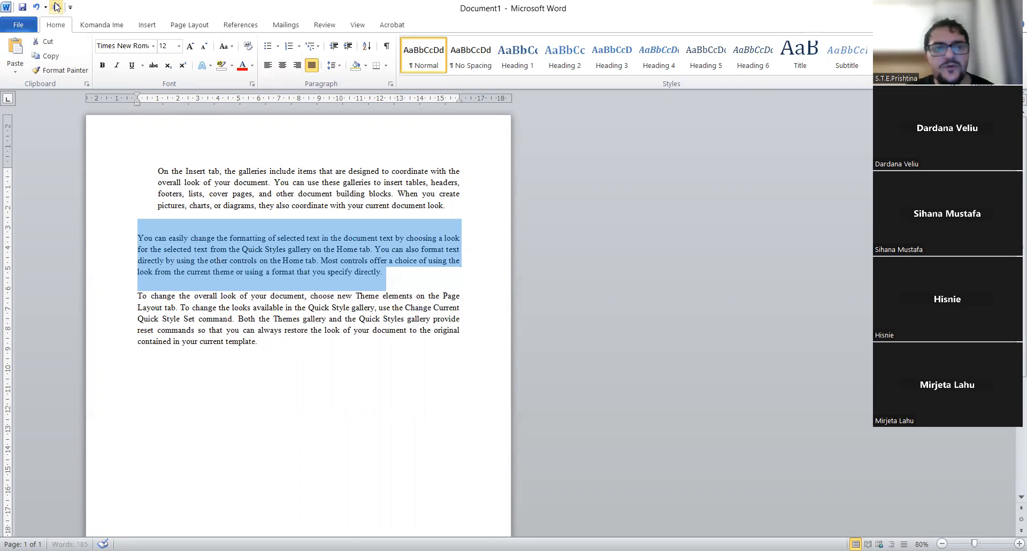
left_click(296, 323)
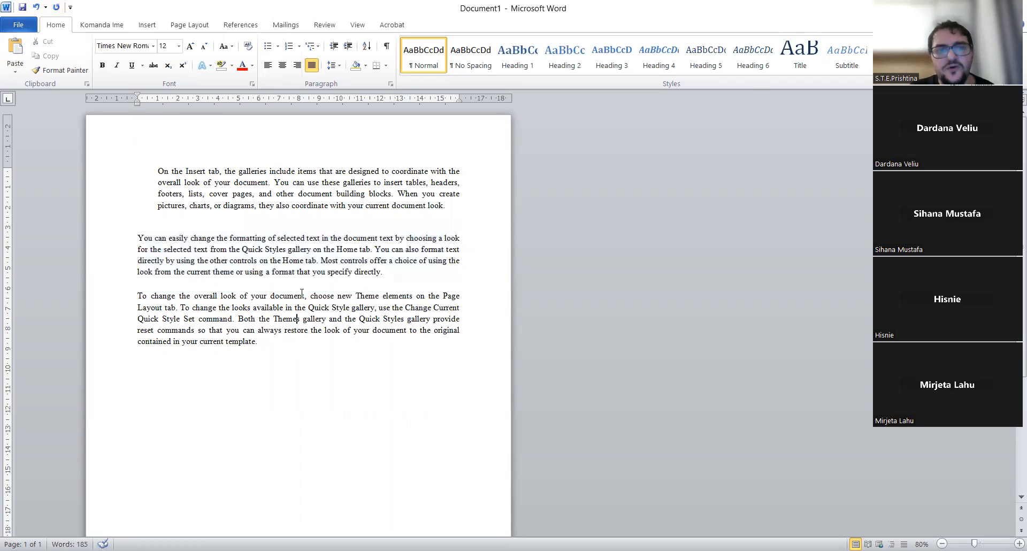
left_click(284, 346)
triple_click(89, 161)
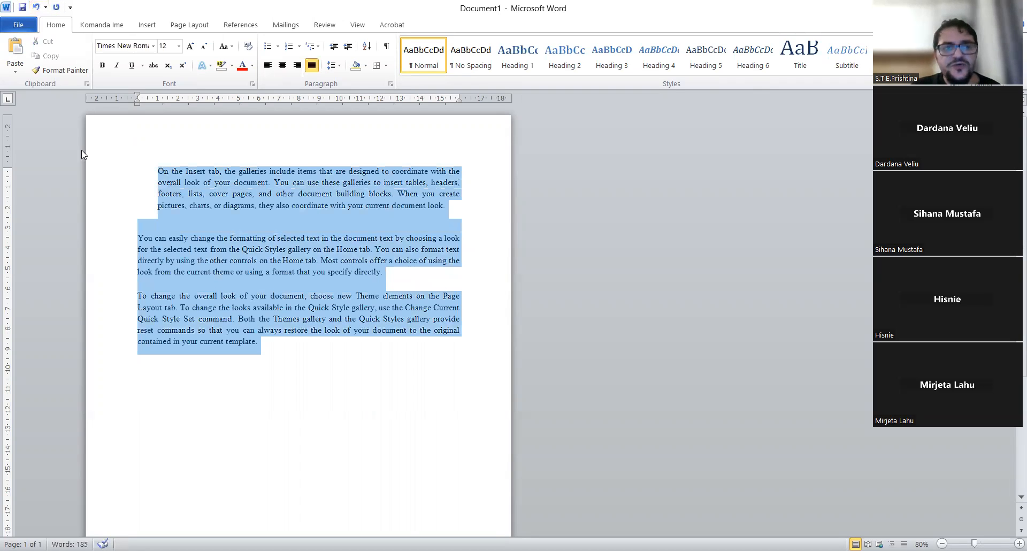
left_click(322, 327)
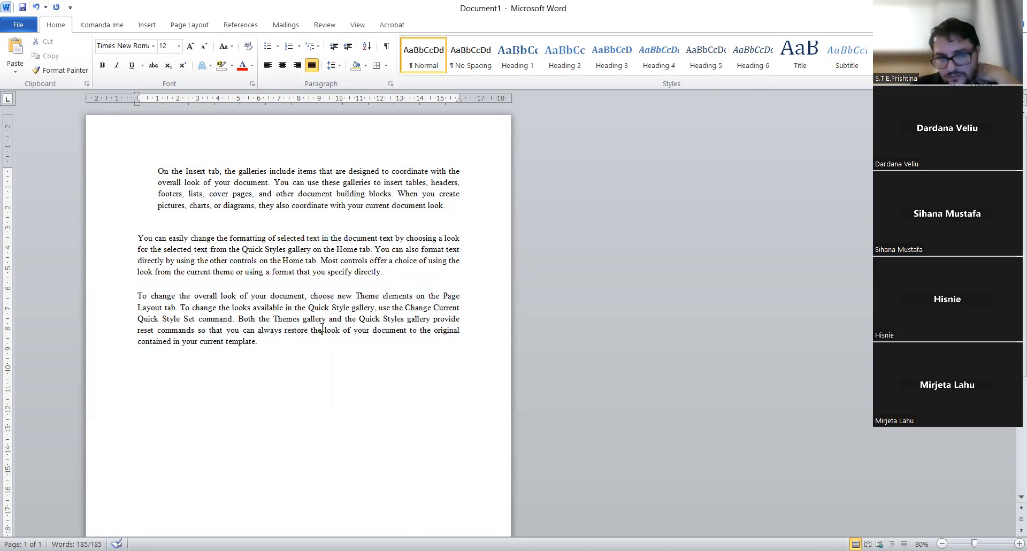
left_click(290, 353)
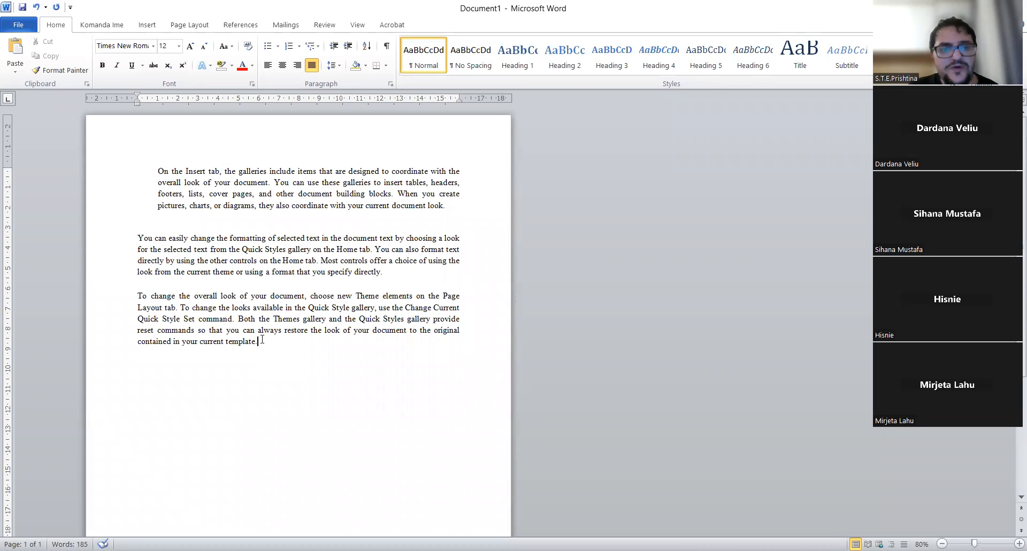
left_click(197, 280, "shift")
left_click(171, 284)
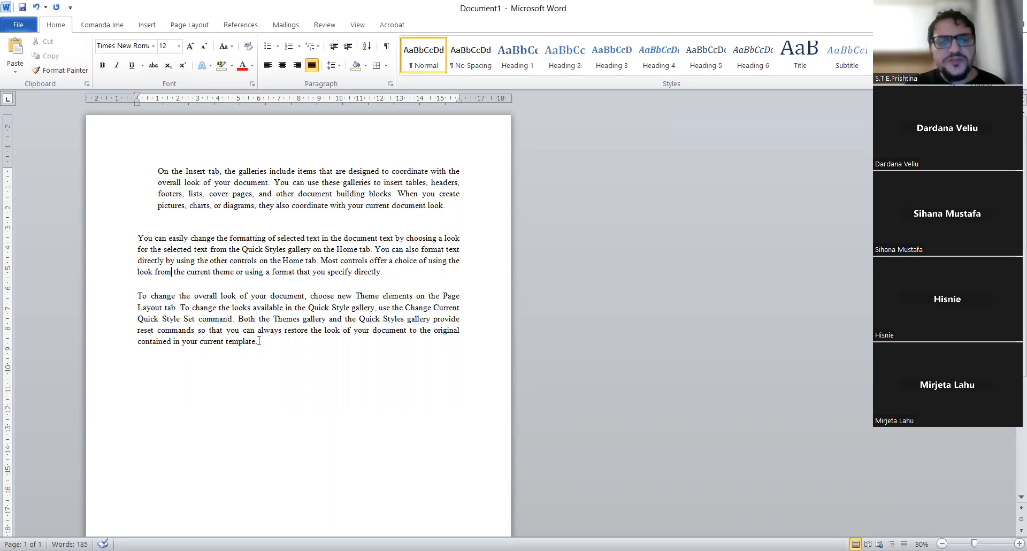
Try removing the space after every sample paragraph, and undo the change
left_click_drag(128, 341, 125, 170)
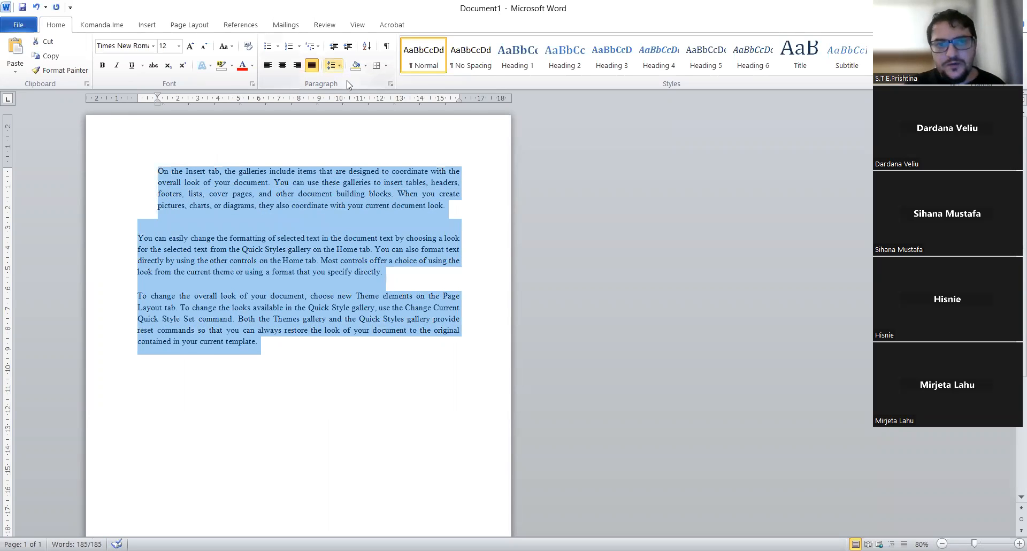
left_click(341, 66)
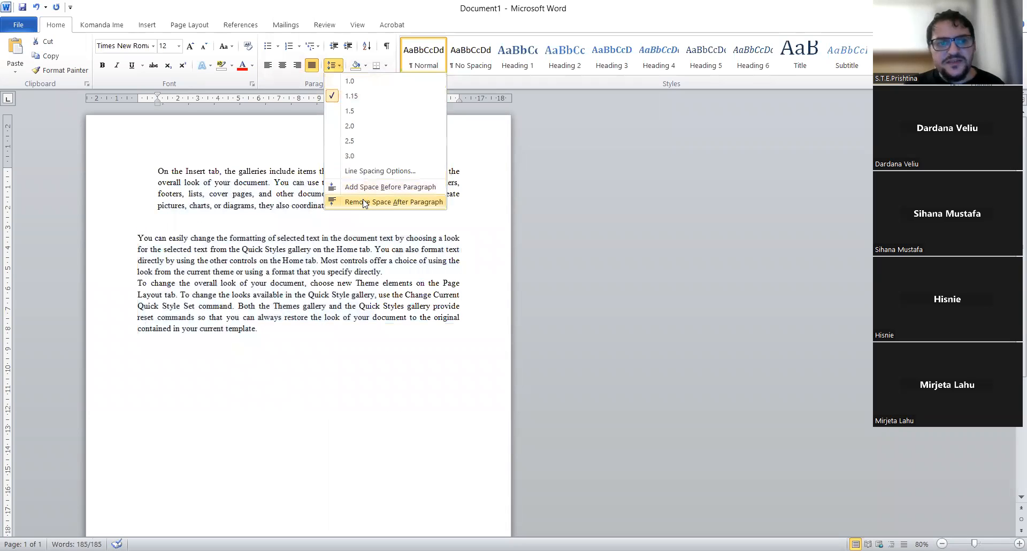
left_click(305, 340)
left_click(228, 238)
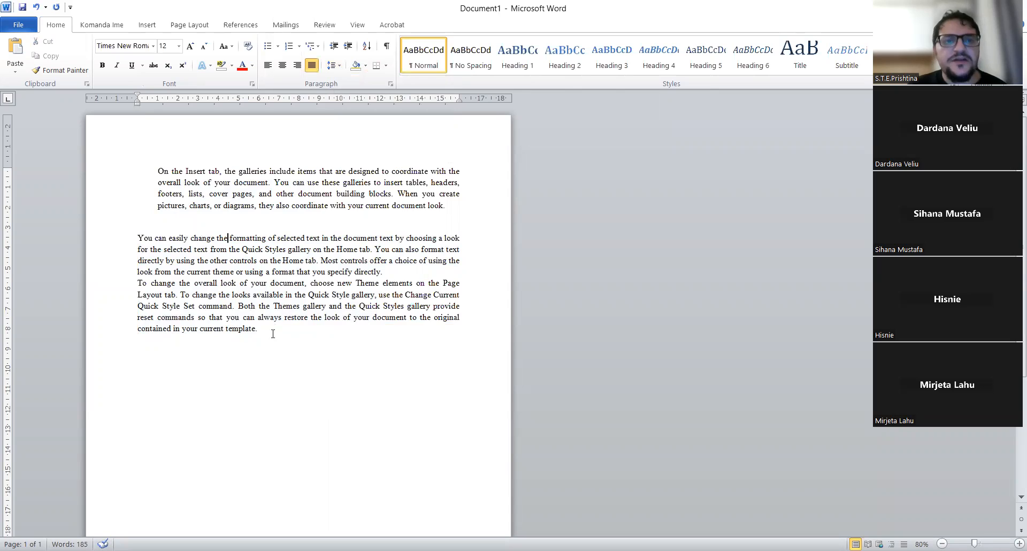
left_click_drag(273, 332, 157, 169)
left_click(50, 55)
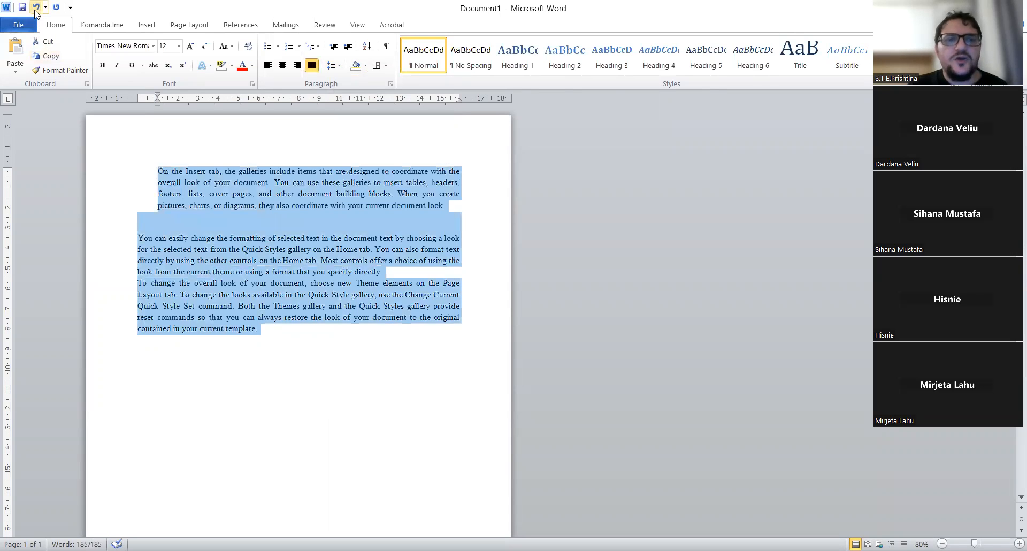
key("ctrl+z")
left_click(300, 379)
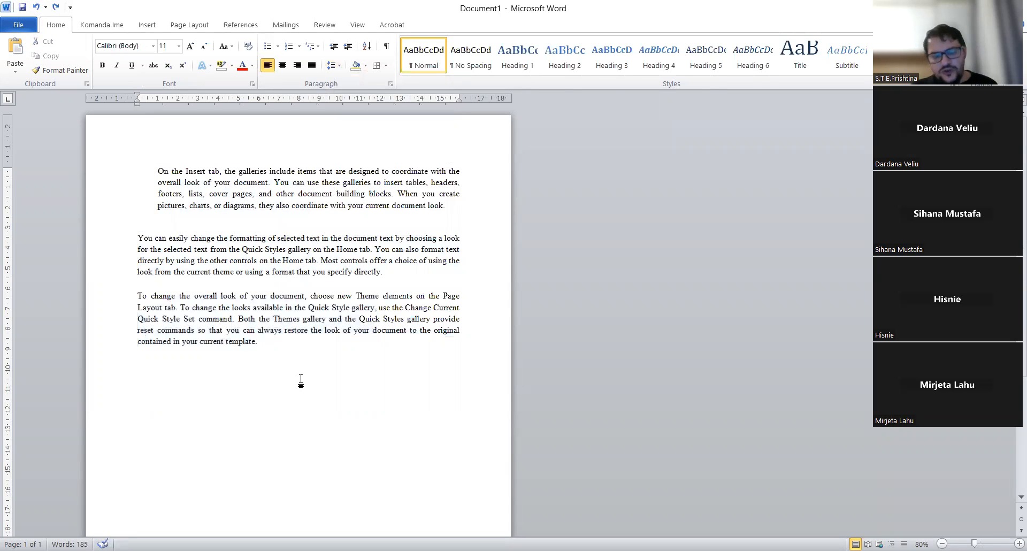
Set the spacing before and after all three sample paragraphs to 0 pt
left_click_drag(138, 355, 101, 151)
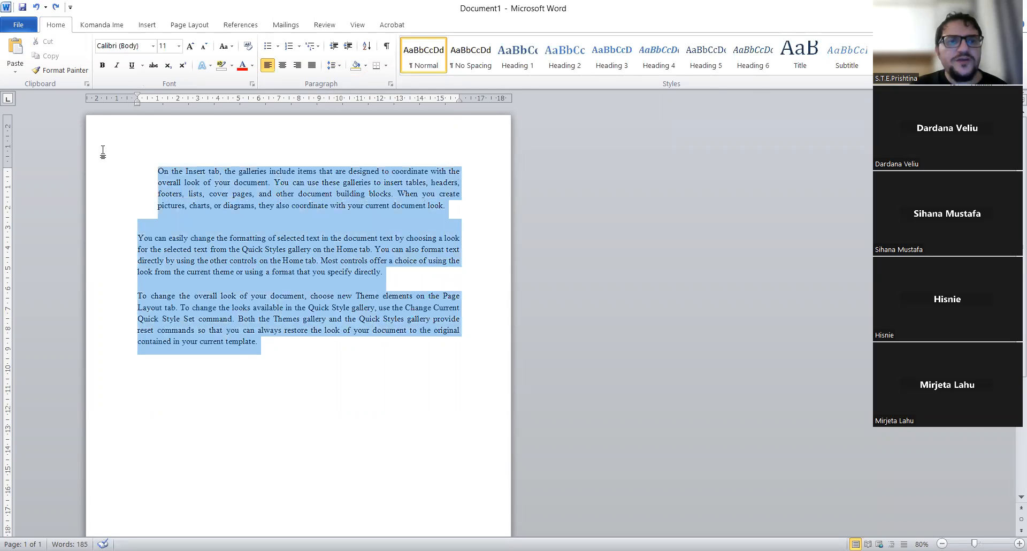
right_click(225, 204)
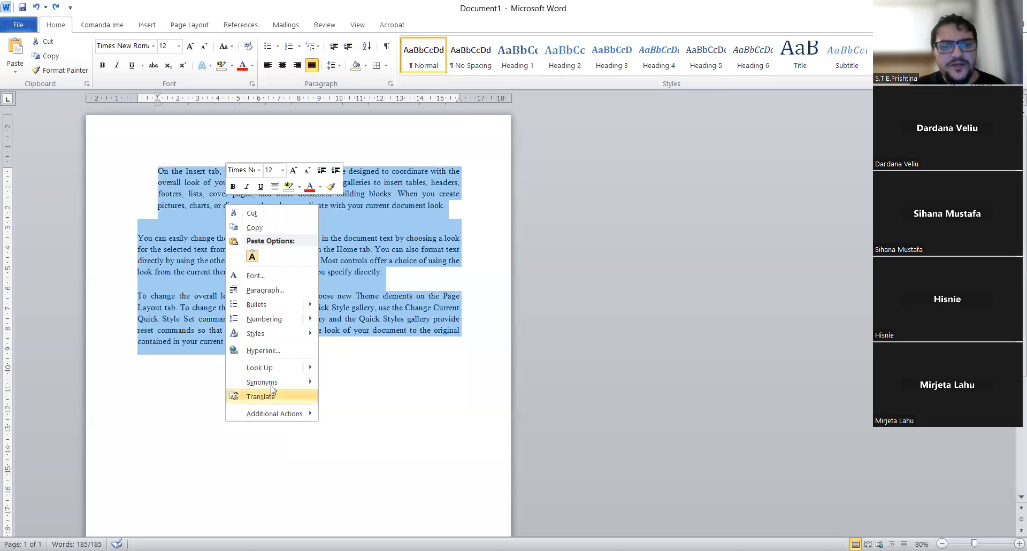
mouse_move(276, 337)
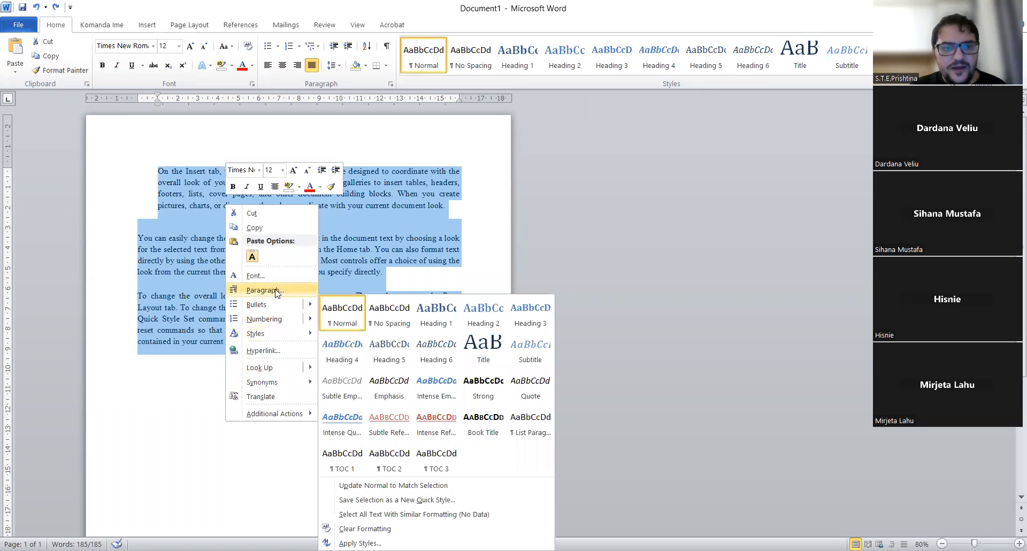
left_click(474, 284)
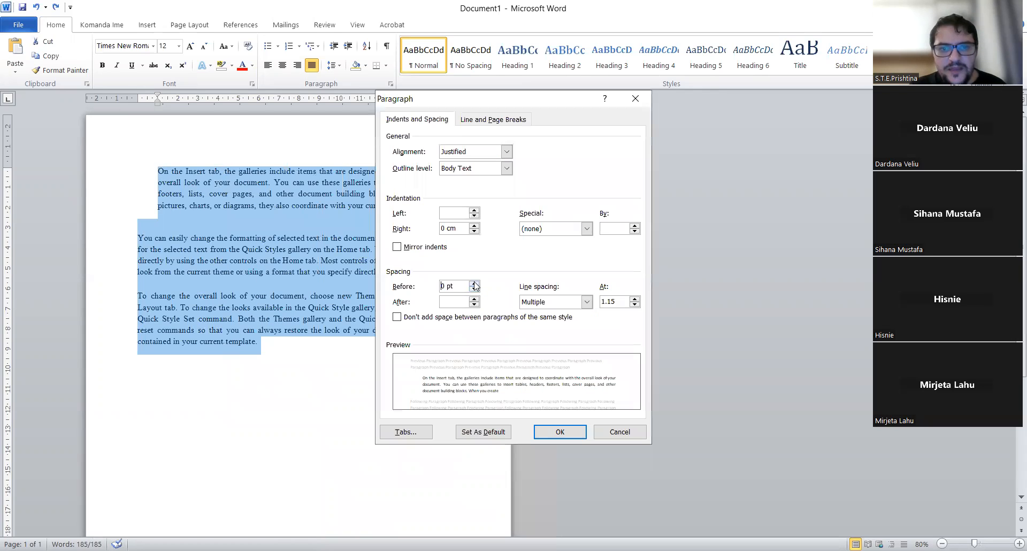
left_click(474, 300)
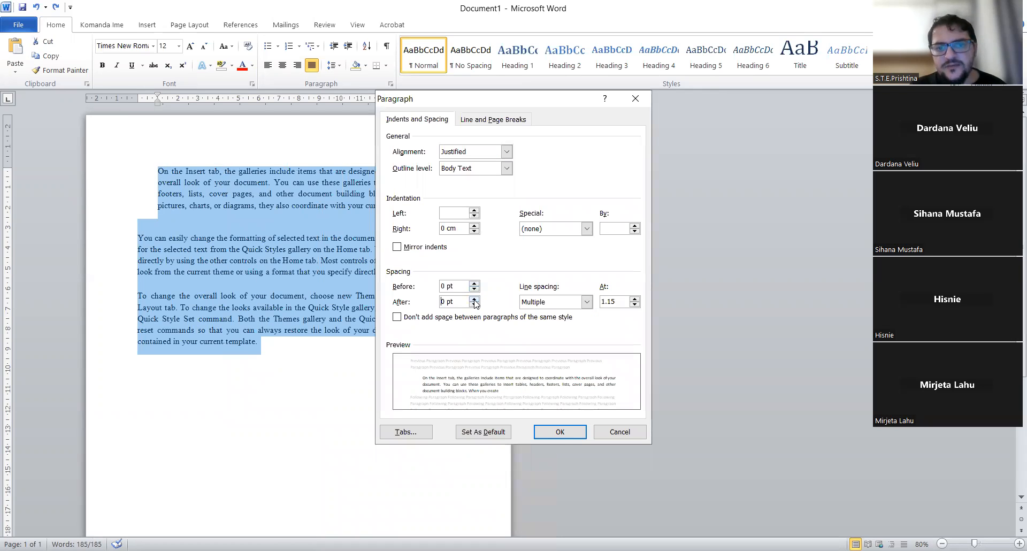
left_click(556, 432)
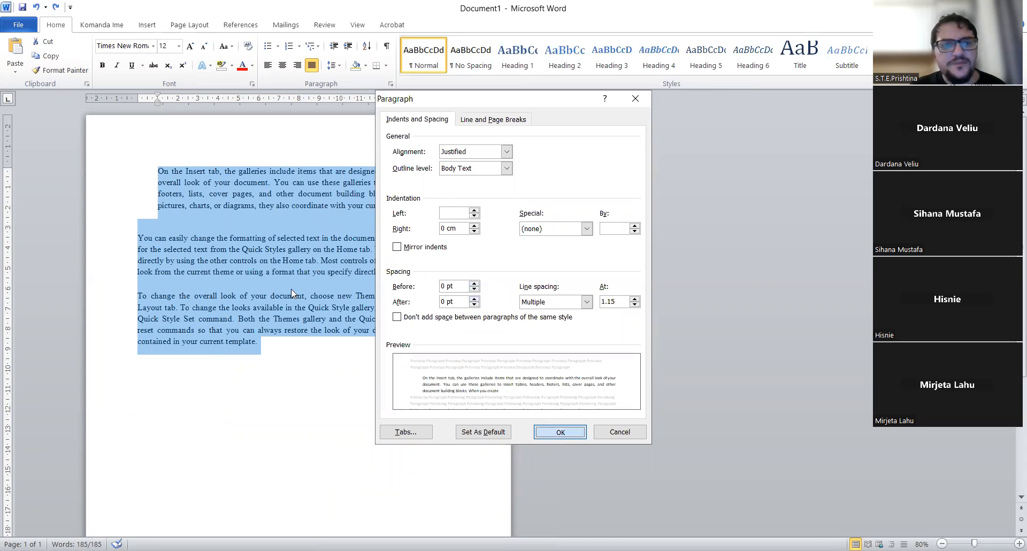
left_click(289, 321)
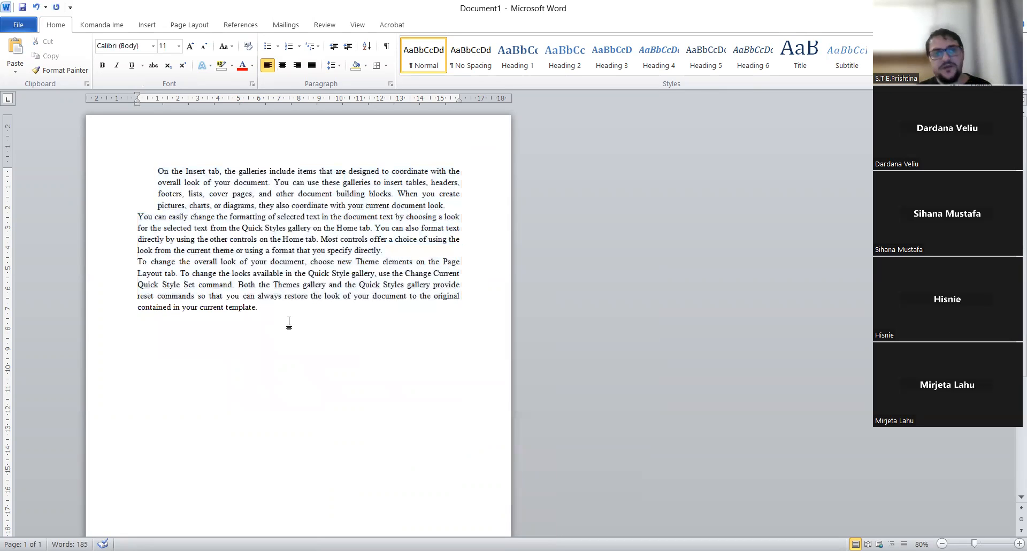
Remove the left indent of the first paragraph so it starts at the page margin
left_click(159, 172)
key("BackSpace")
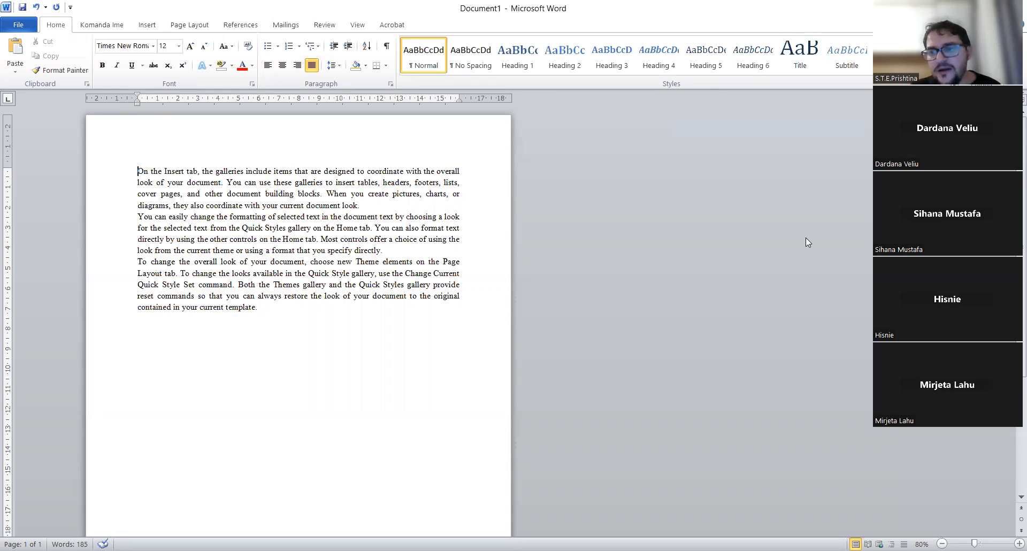
left_click(376, 204)
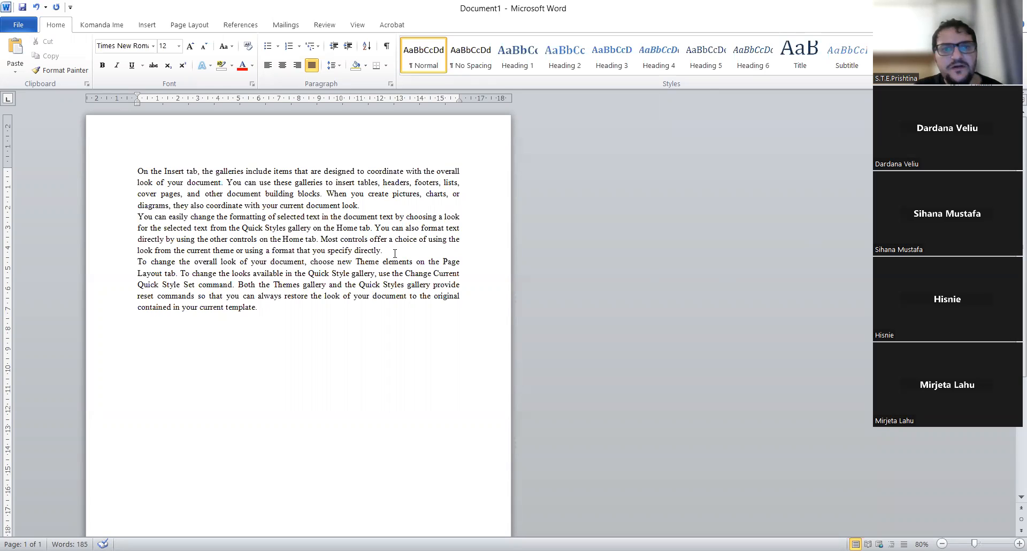
Set the spacing of all three paragraphs to 6 pt before and 6 pt after
left_click_drag(290, 314, 126, 170)
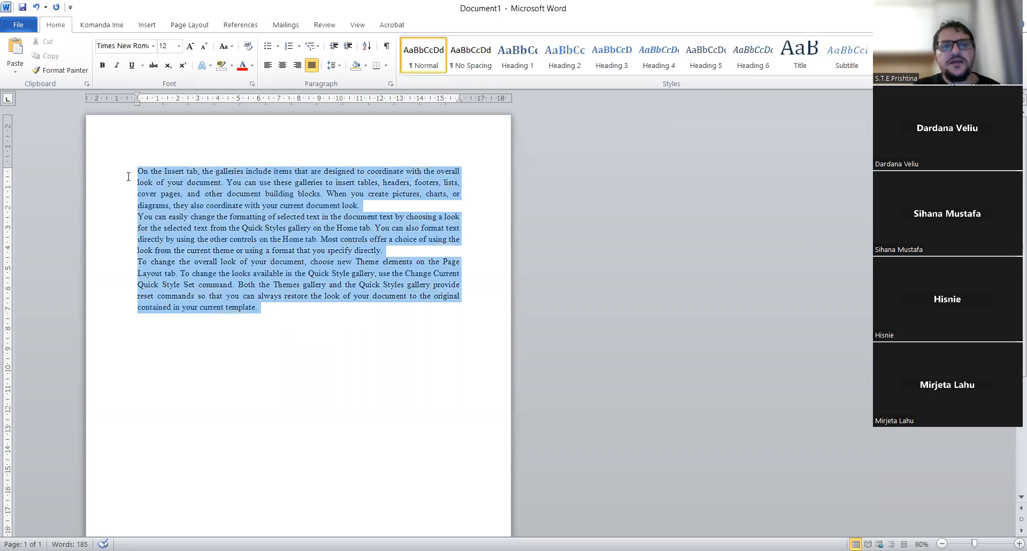
right_click(244, 199)
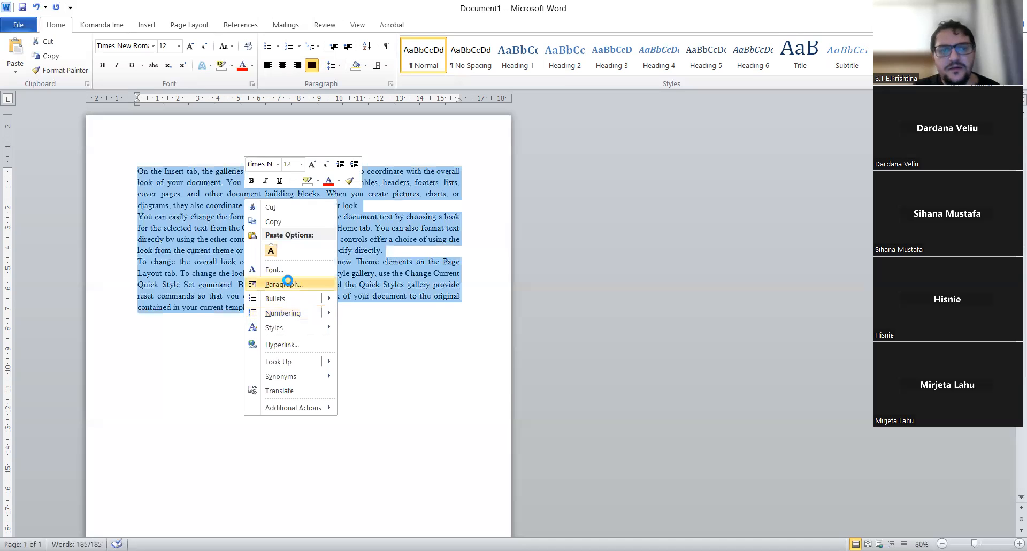
key("Return")
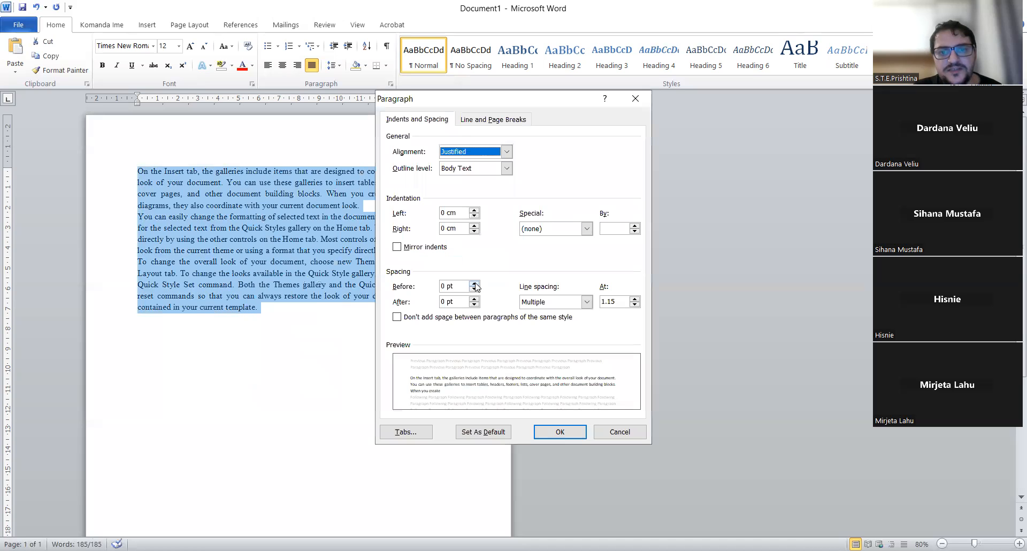
left_click(474, 284)
left_click(474, 298)
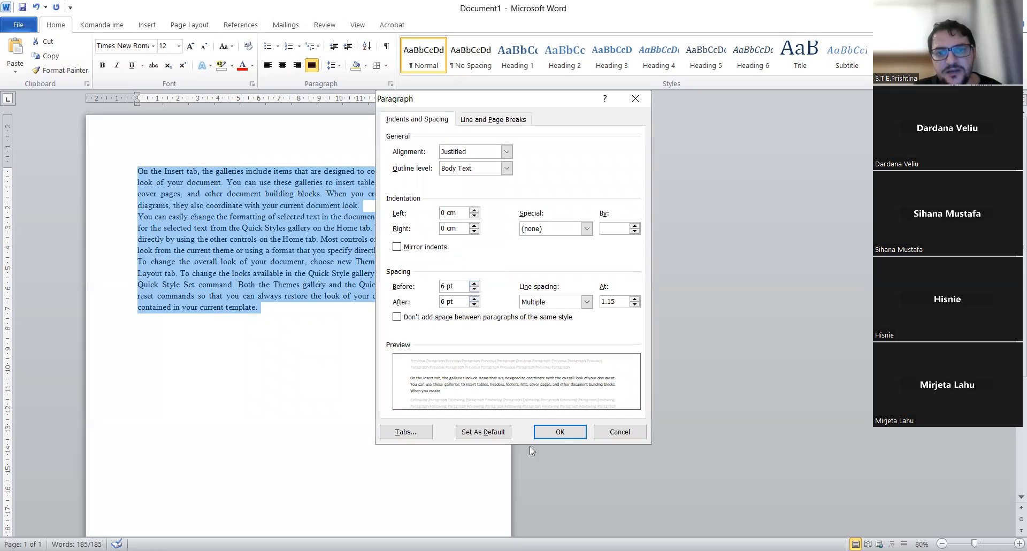
left_click(570, 438)
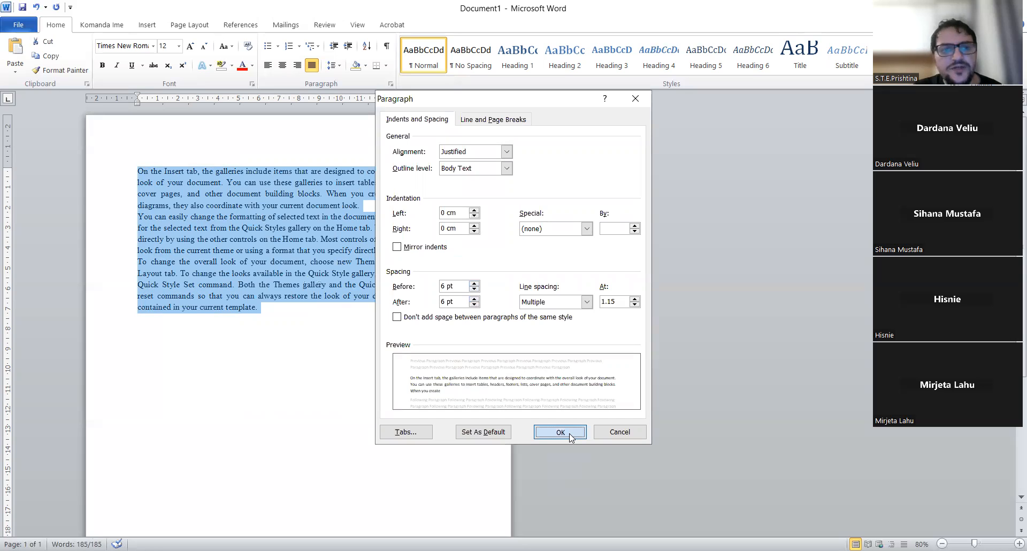
left_click(344, 367)
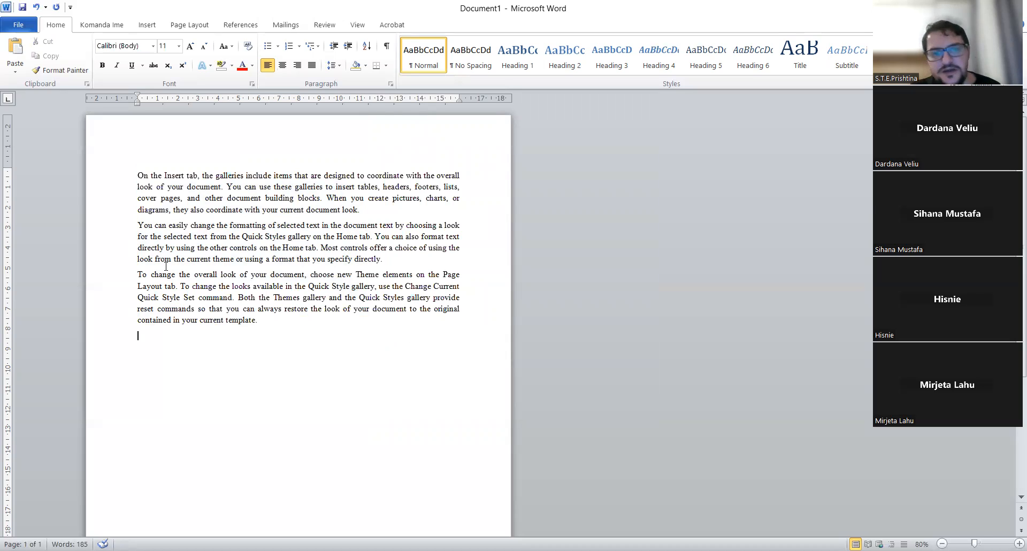
Set the spacing of all three paragraphs to 18 pt before and 18 pt after
left_click_drag(259, 320, 112, 132)
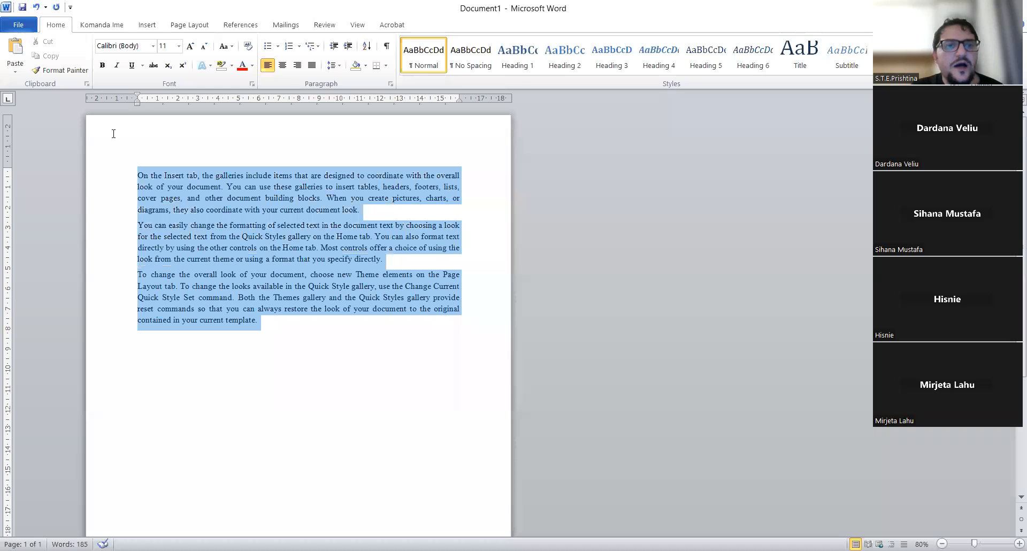
right_click(206, 210)
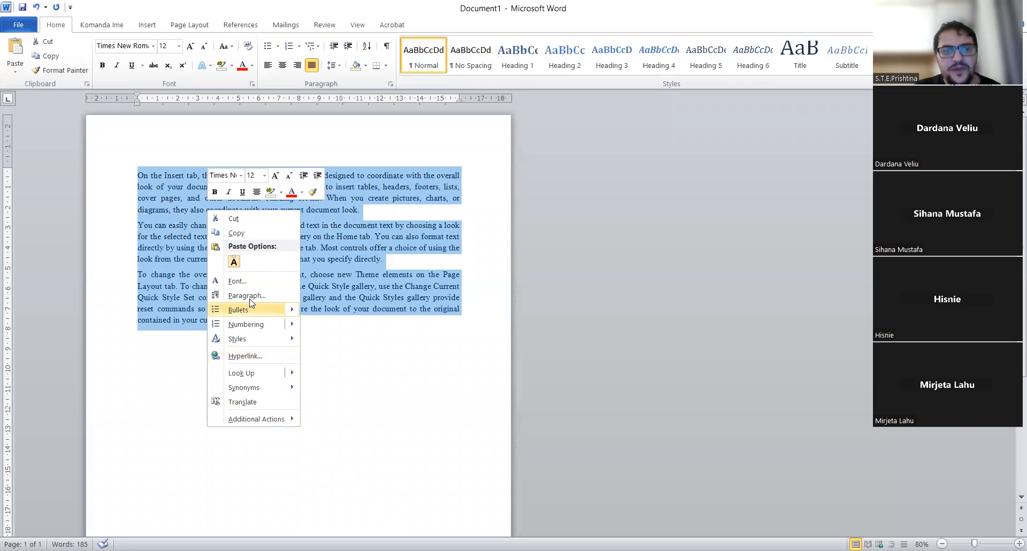
left_click(247, 296)
left_click(474, 284)
left_click(474, 283)
left_click(474, 298)
left_click(474, 298)
left_click(557, 431)
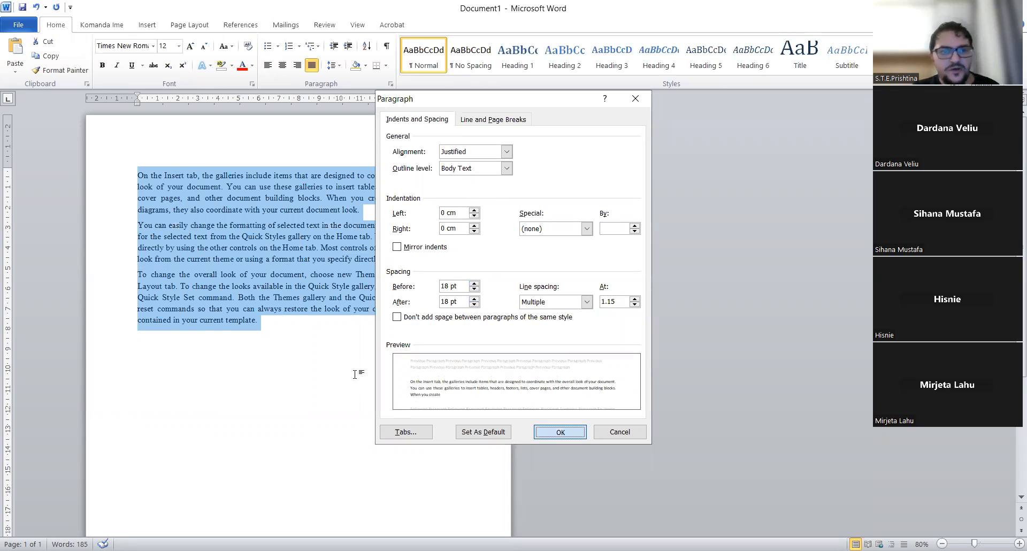
left_click(358, 374)
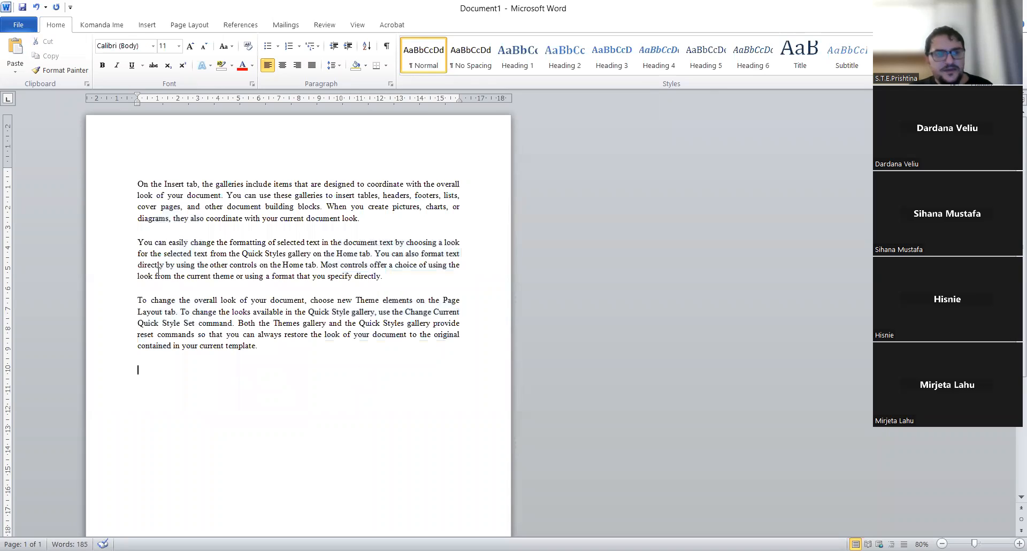
left_click(159, 218)
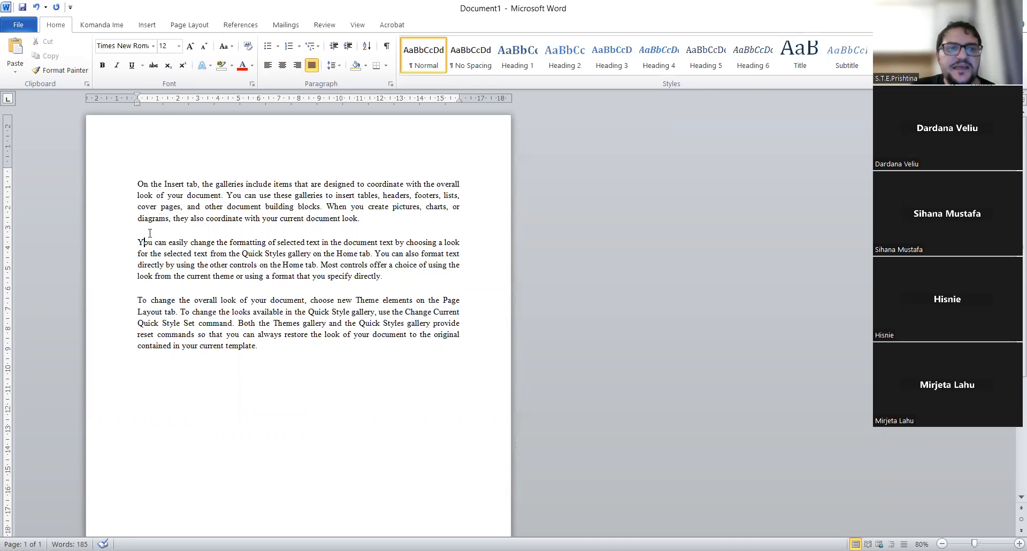
left_click(153, 245)
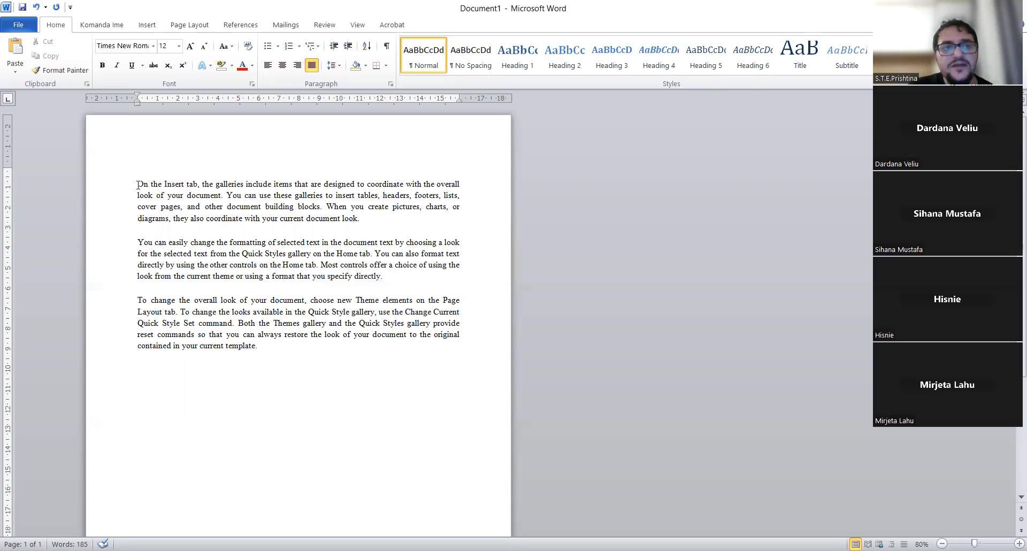
Set the line spacing of all three paragraphs to Multiple at 2
left_click_drag(263, 350, 101, 194)
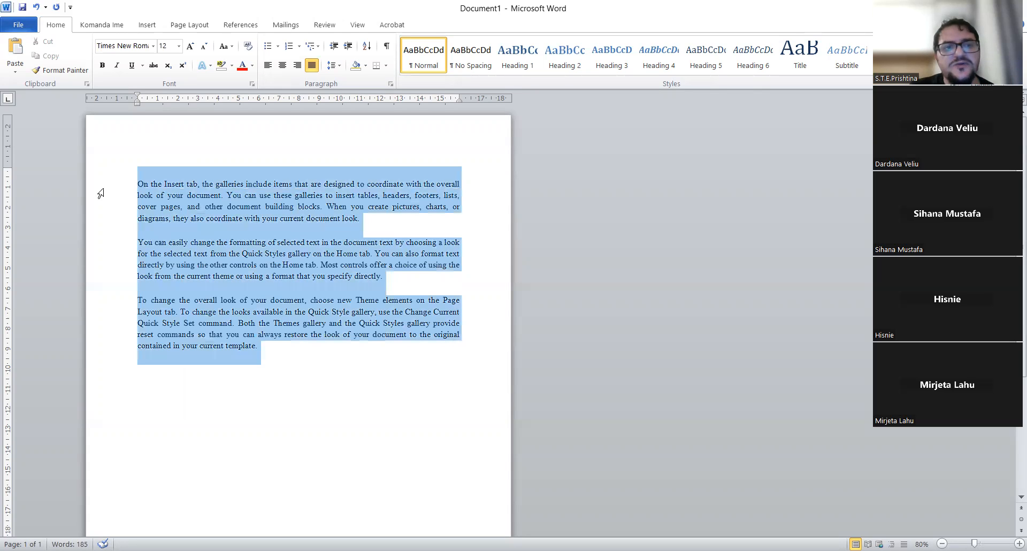
right_click(194, 220)
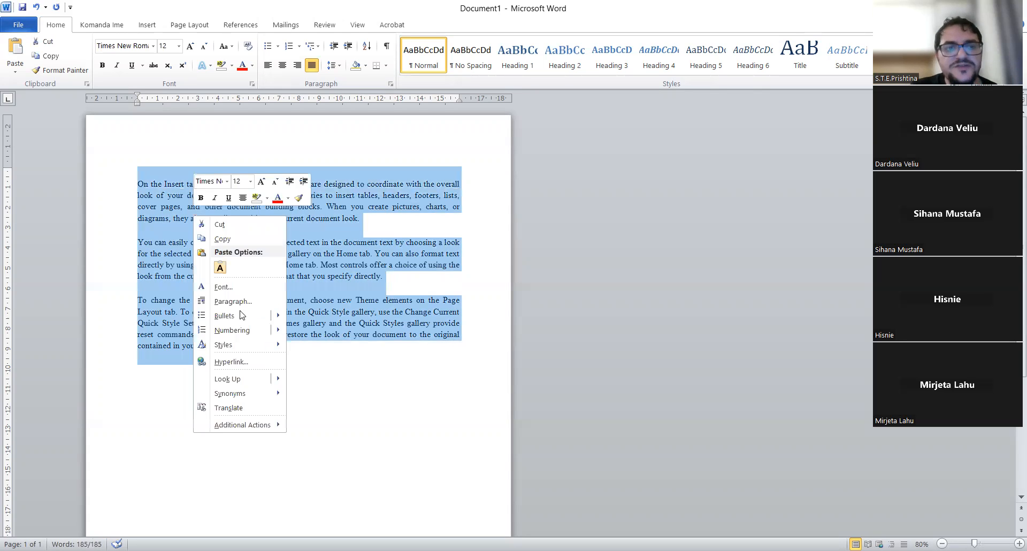
left_click(244, 302)
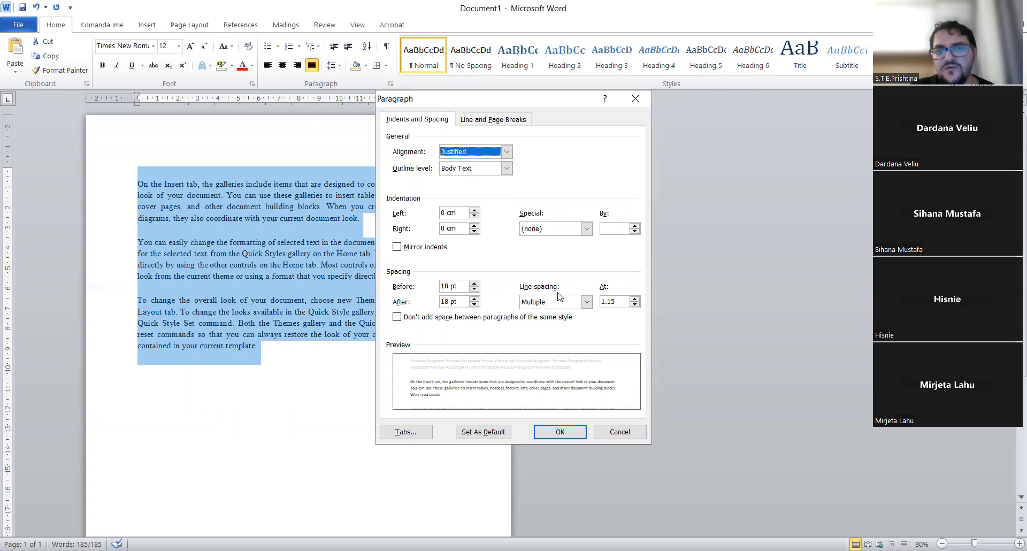
left_click(636, 299)
left_click(635, 299)
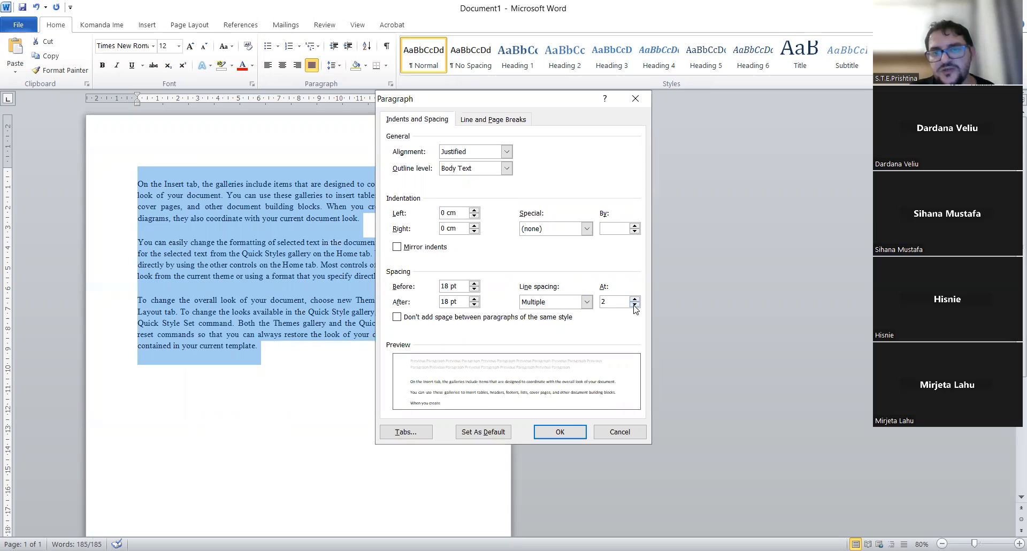
left_click(573, 437)
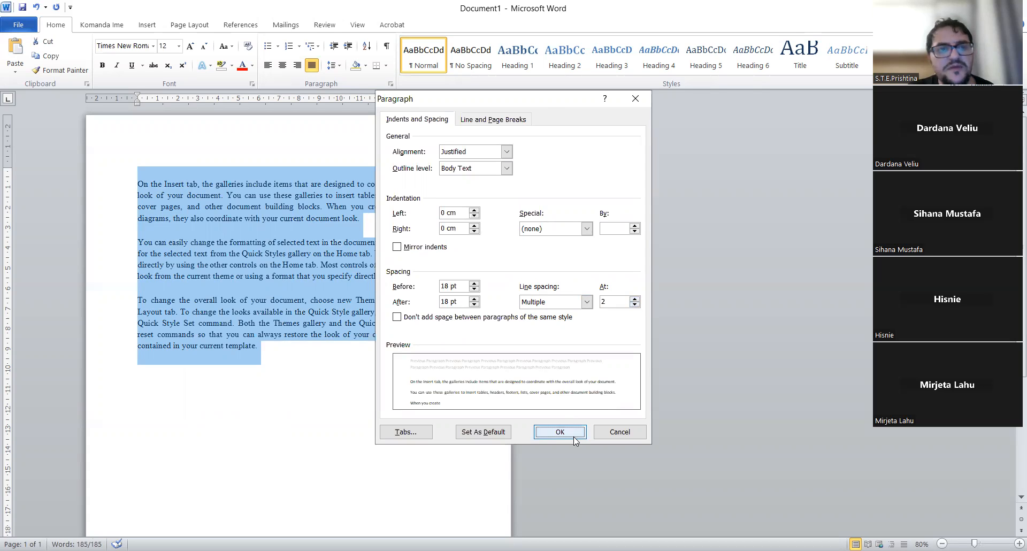
left_click(202, 267)
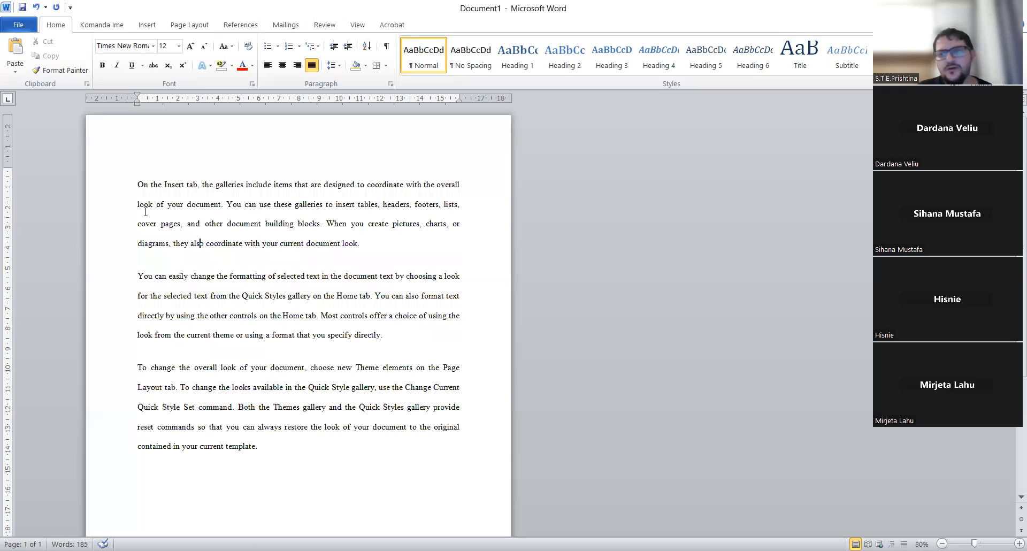
Undo the last line spacing change on the sample paragraphs
left_click_drag(137, 185, 293, 448)
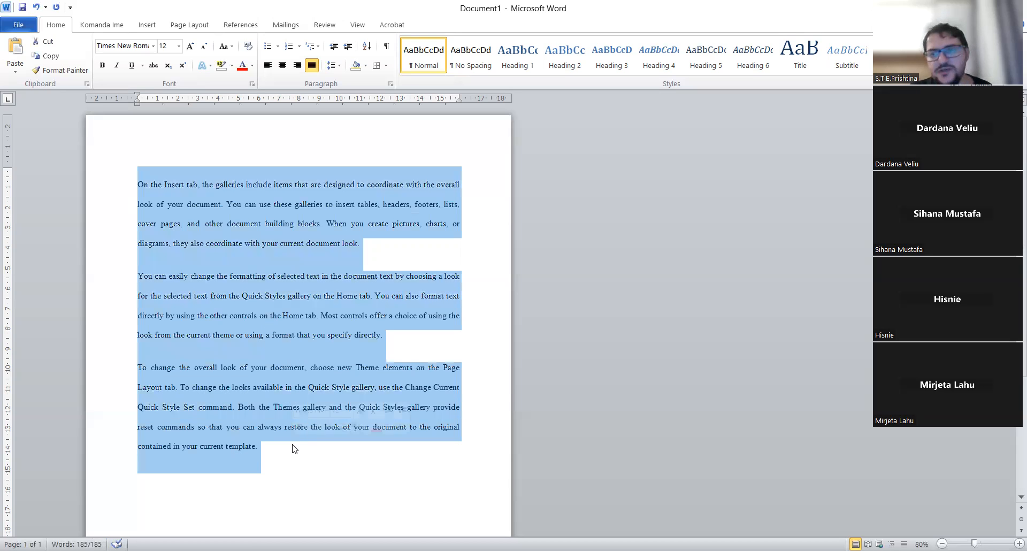
left_click(240, 298)
left_click(38, 7)
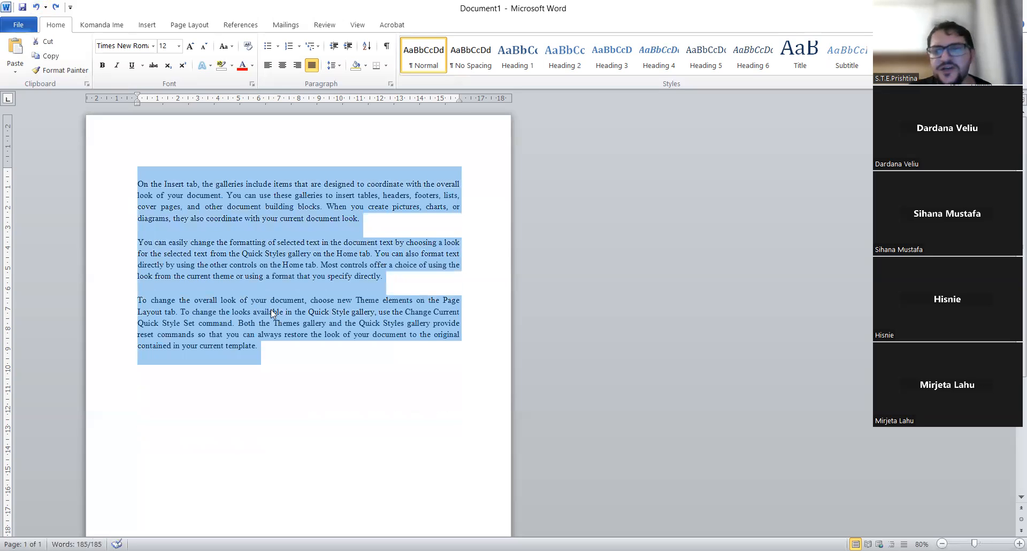
left_click(272, 311)
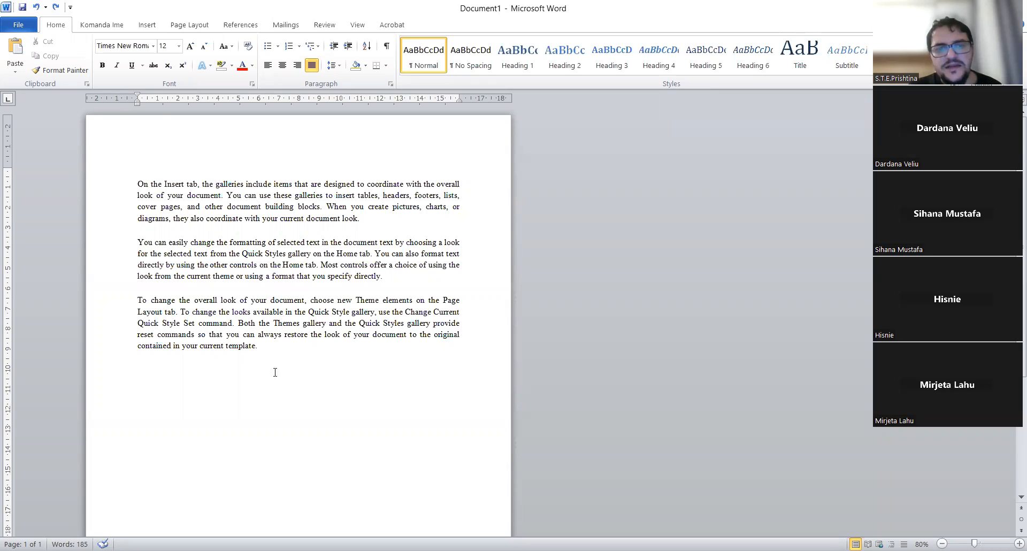
Set the line spacing of all three paragraphs to Multiple at 1
left_click_drag(266, 355, 120, 167)
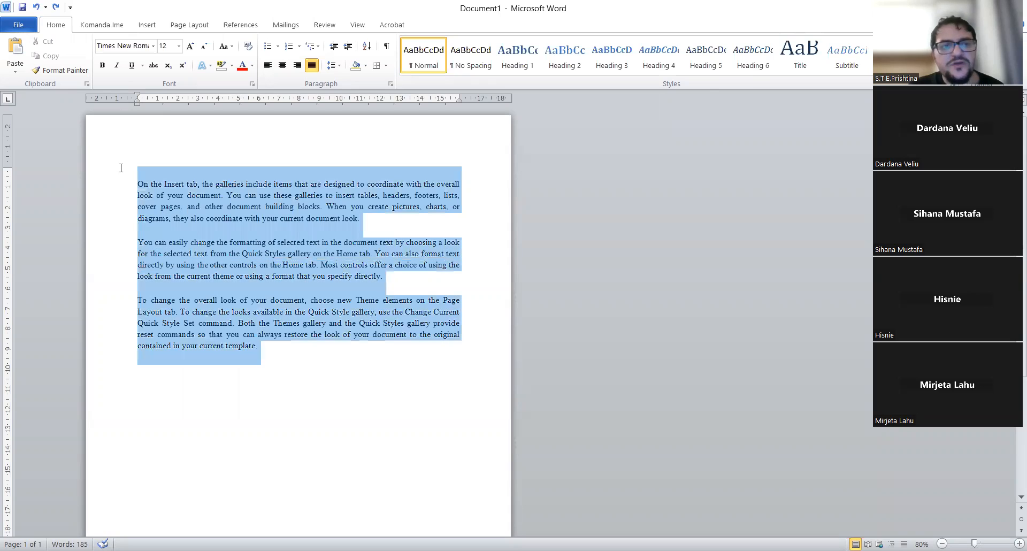
right_click(238, 231)
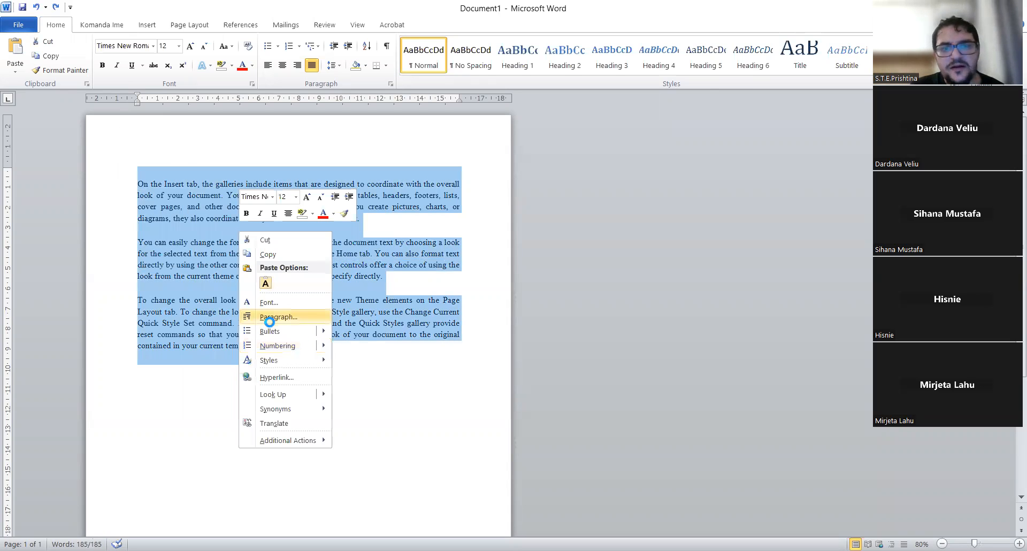
key("Return")
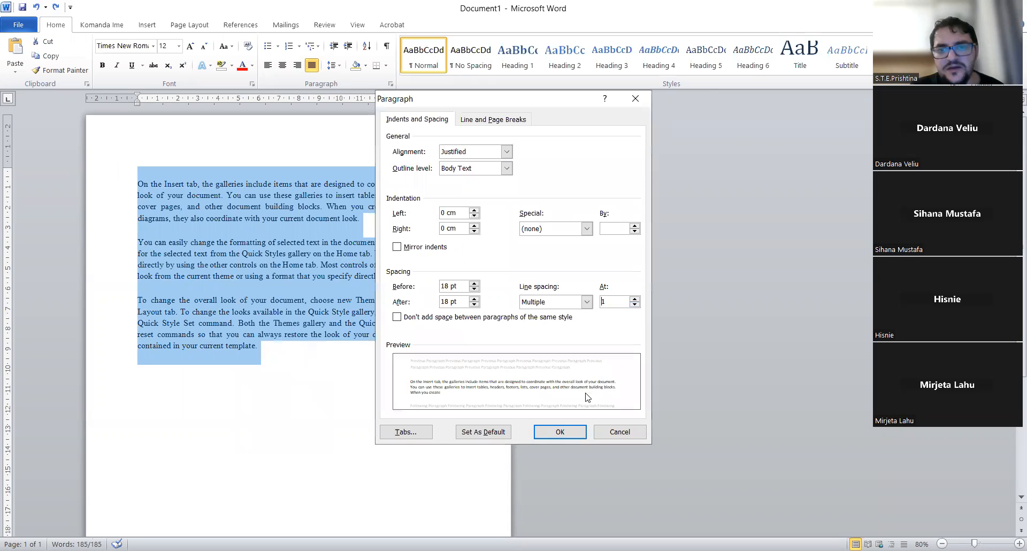
left_click(566, 433)
left_click(418, 373)
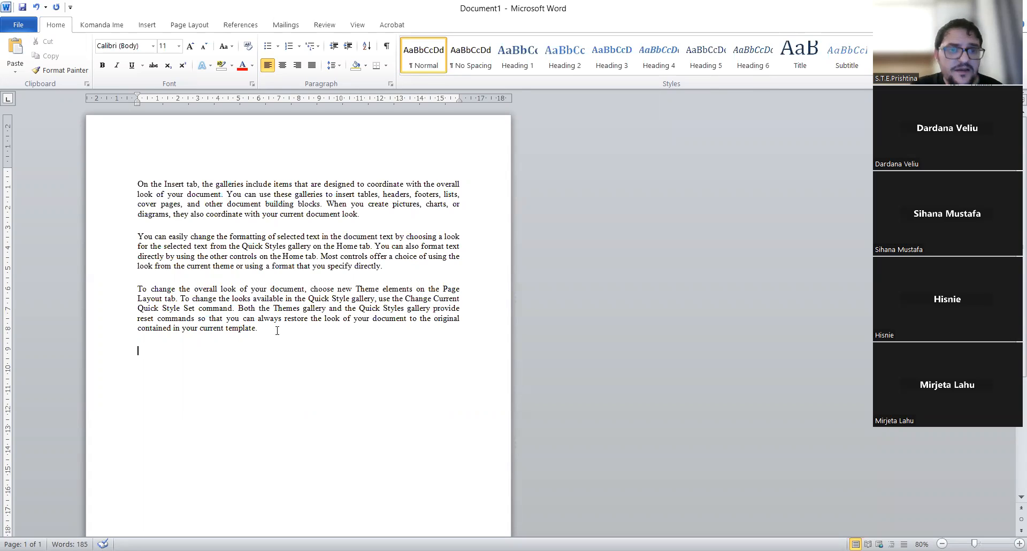
Delete all three sample paragraphs from the document
left_click_drag(265, 328, 140, 186)
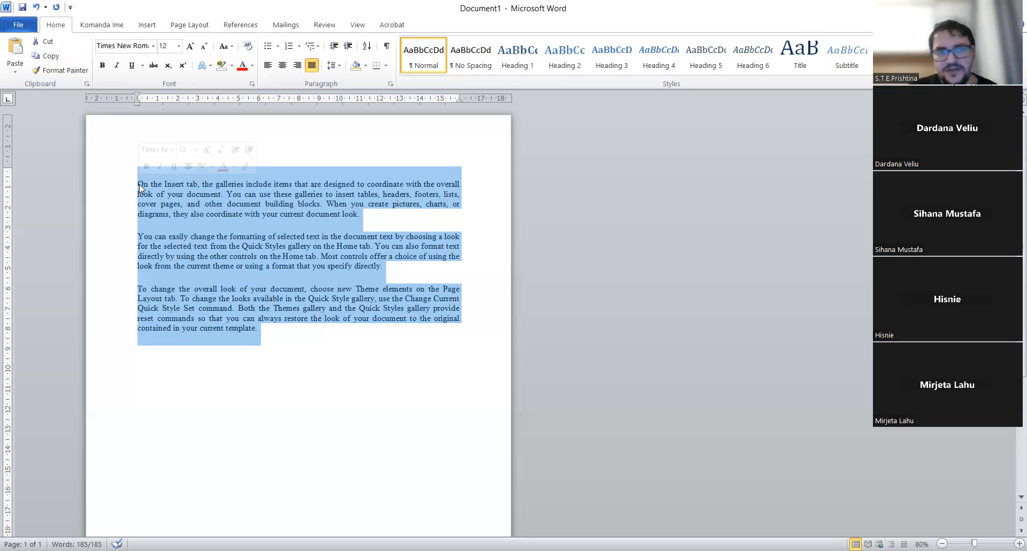
key("Delete")
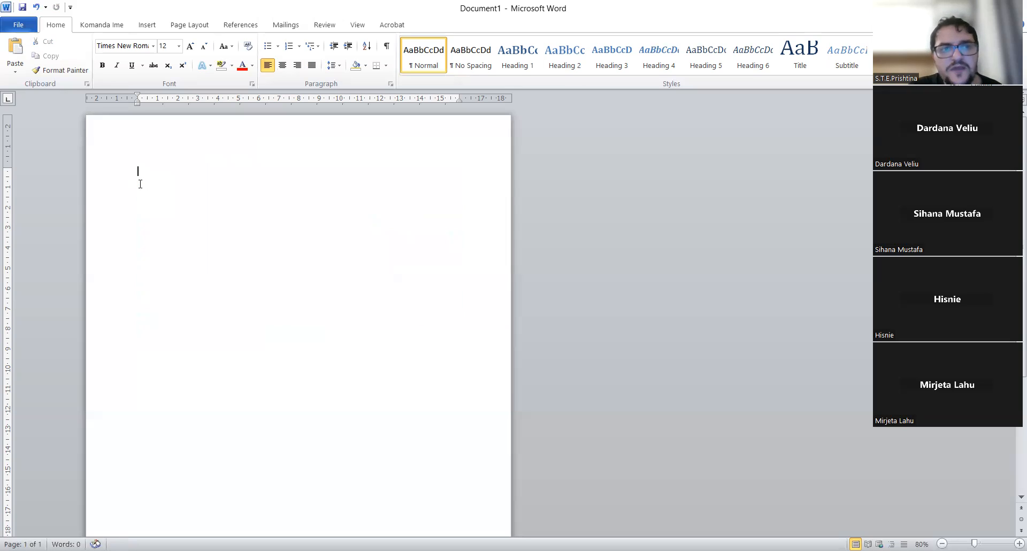
Enter the misspelling "adn" to test AutoCorrect, with "and" on a second line
type("adn")
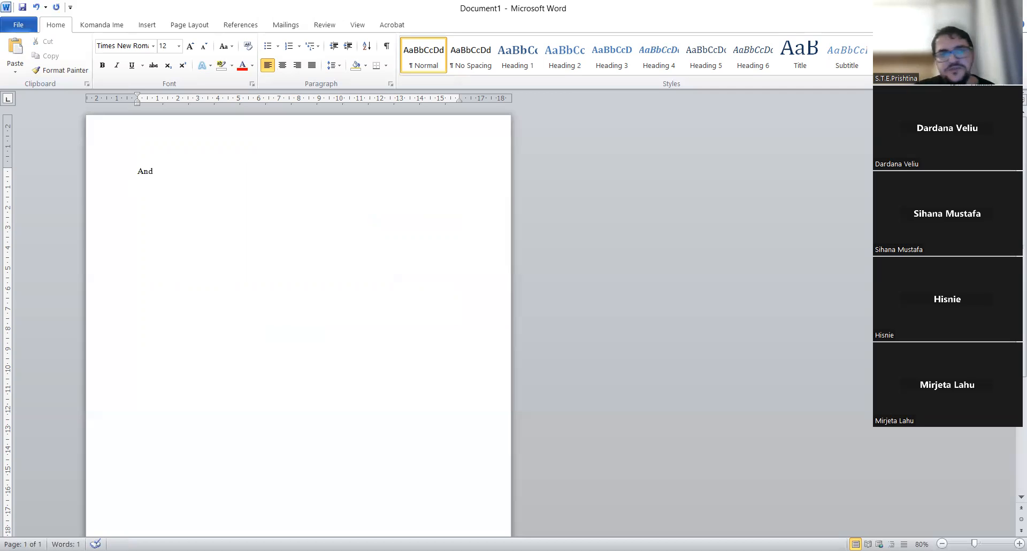
mouse_move(147, 186)
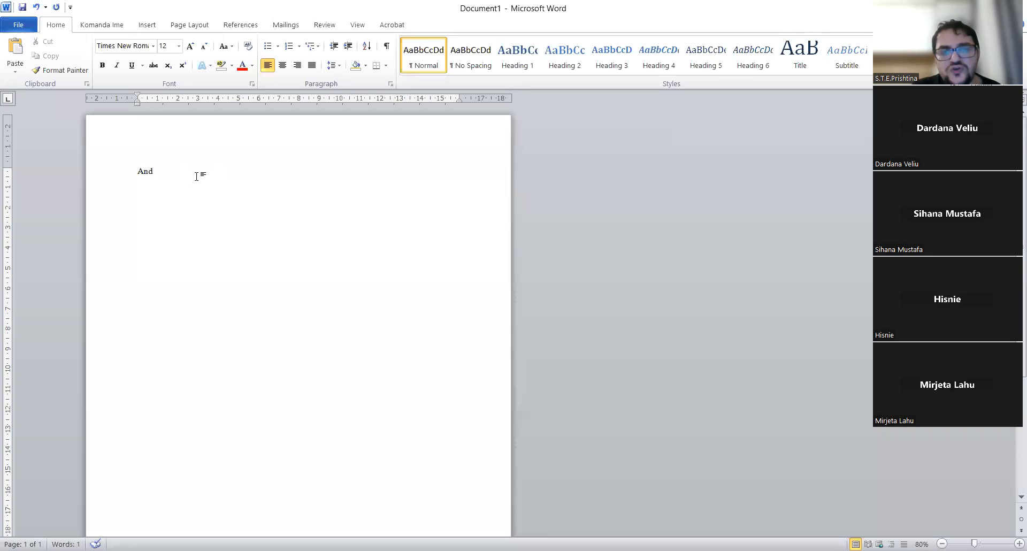
key("Return")
type("and")
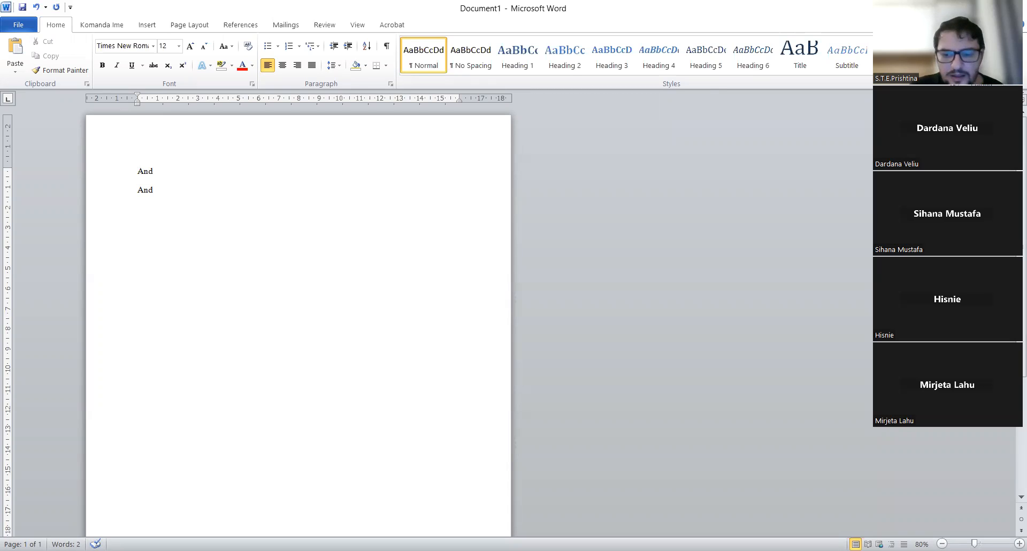
Erase both test words so the page is empty
key("BackSpace")
key("BackSpace")
key("BackSpace")
key("BackSpace")
key("BackSpace")
key("BackSpace")
key("BackSpace")
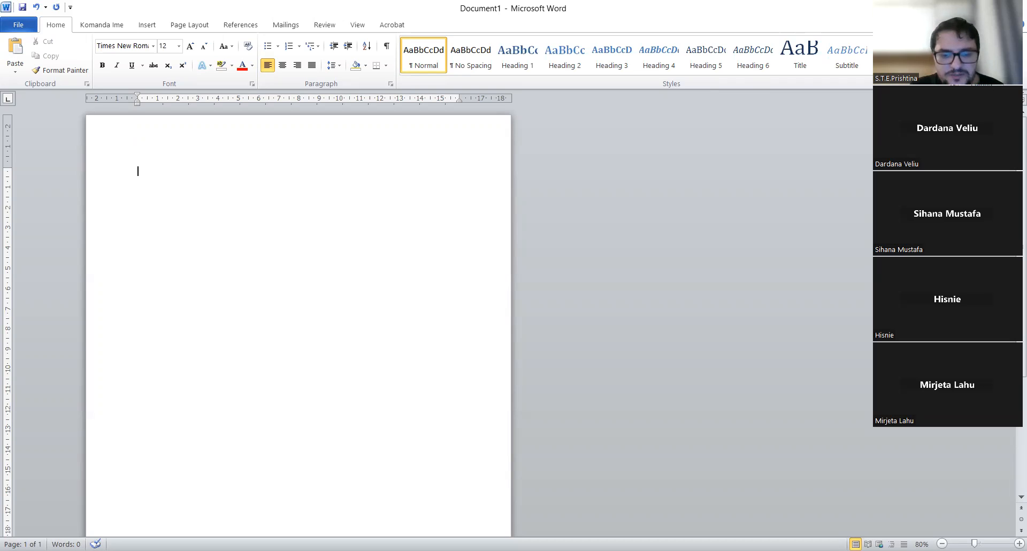
Try the shorthand (c) for the copyright symbol and undo it
type("(")
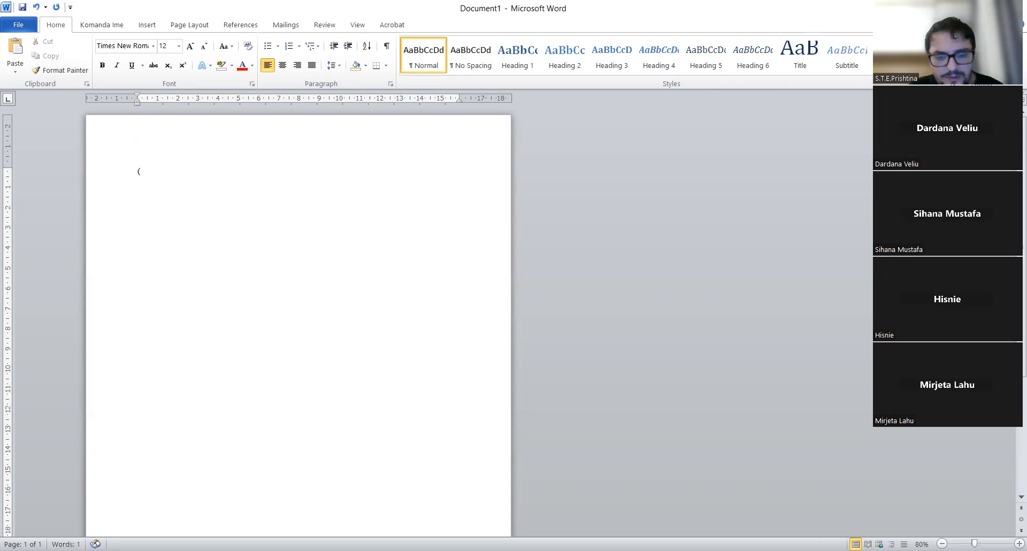
type("c)")
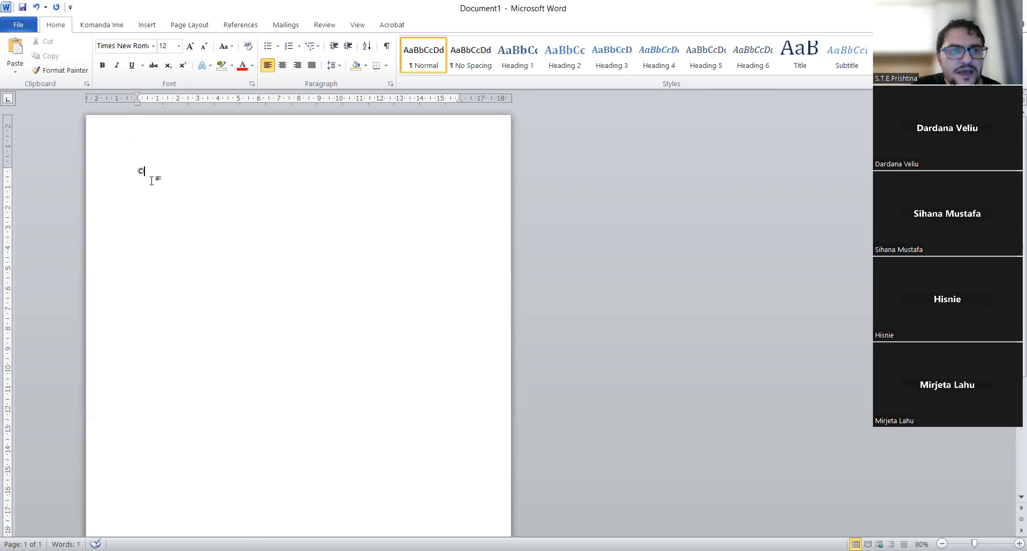
scroll(152, 180, "up", 4)
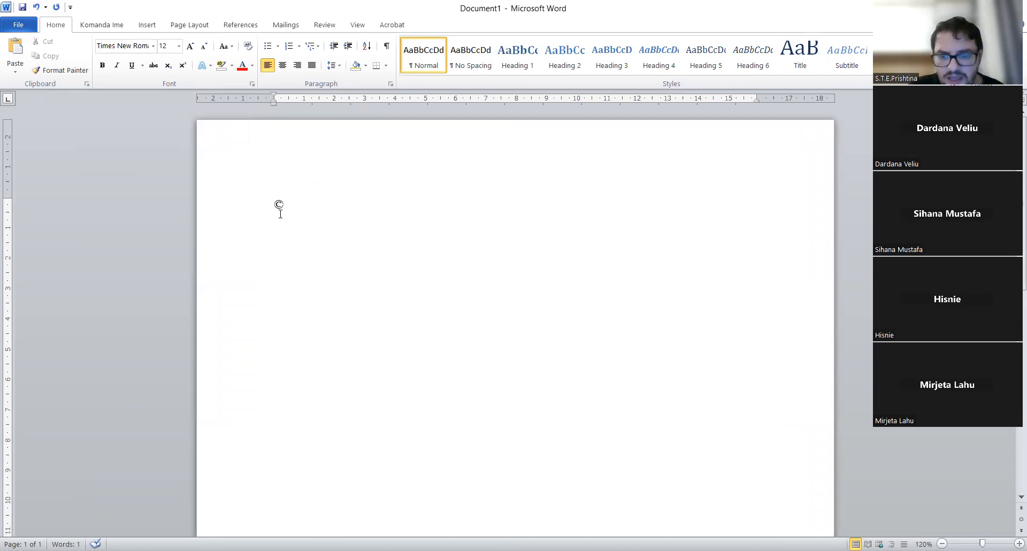
key("ctrl+z")
key("ctrl+z")
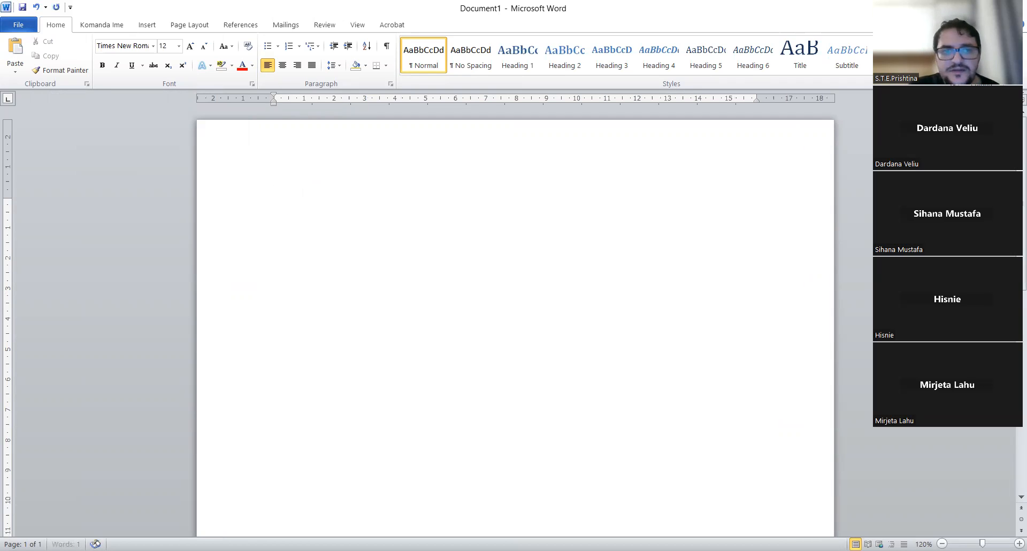
Enter the emoticons :-) and :-( on the first line, separated by a space
type(":-)")
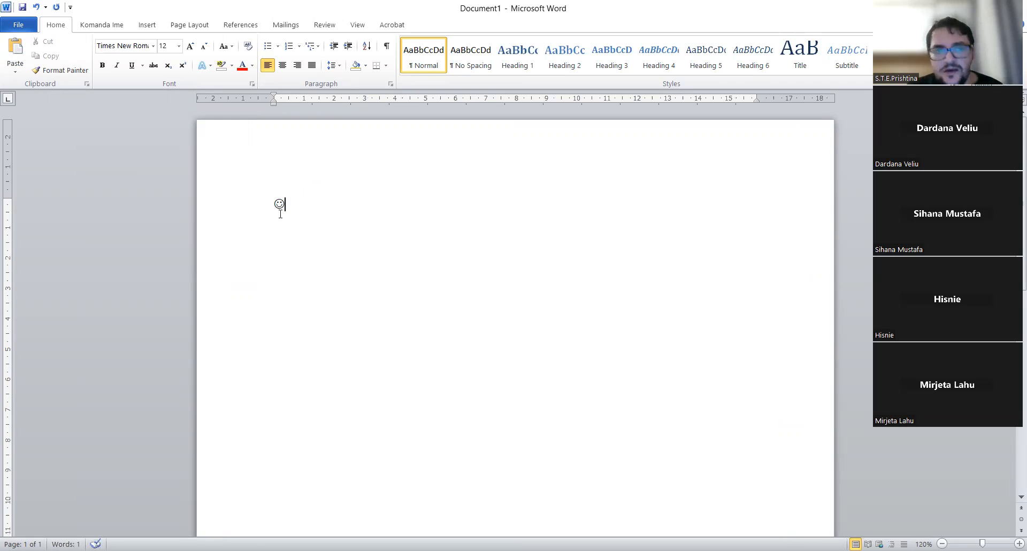
type(" :-(")
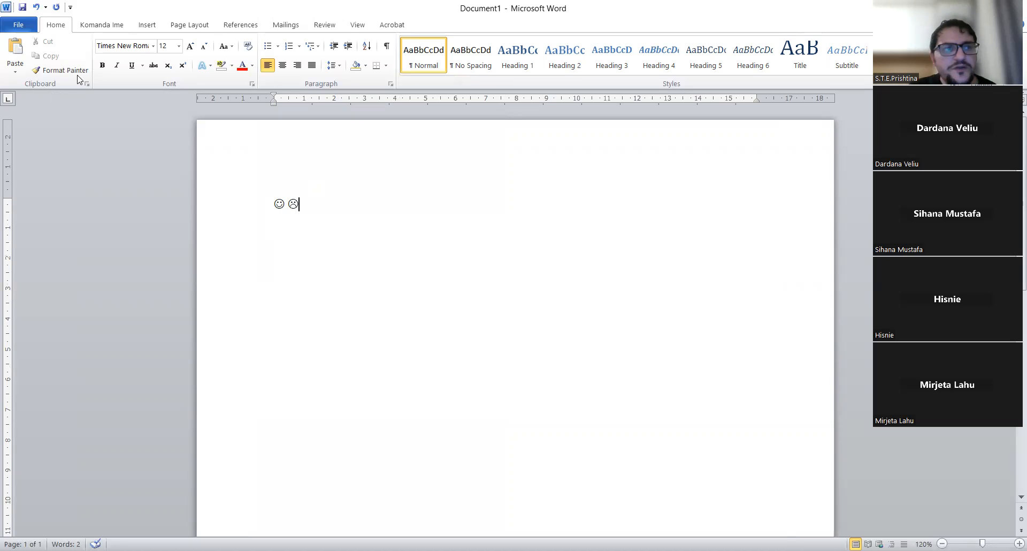
Examine the AutoCorrect replacement list in the proofing options, including the "aboutit" entry and the entries further down
left_click(16, 27)
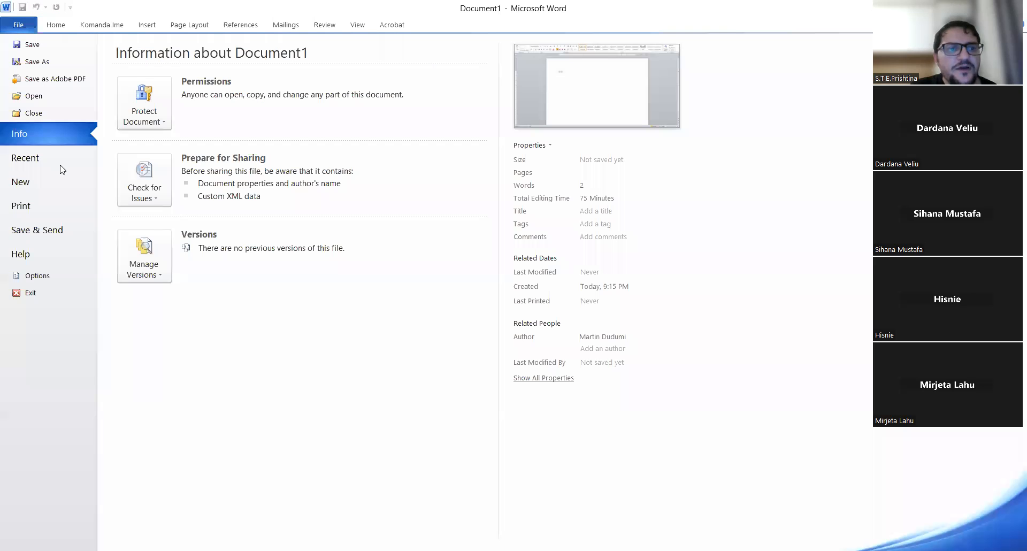
key("Escape")
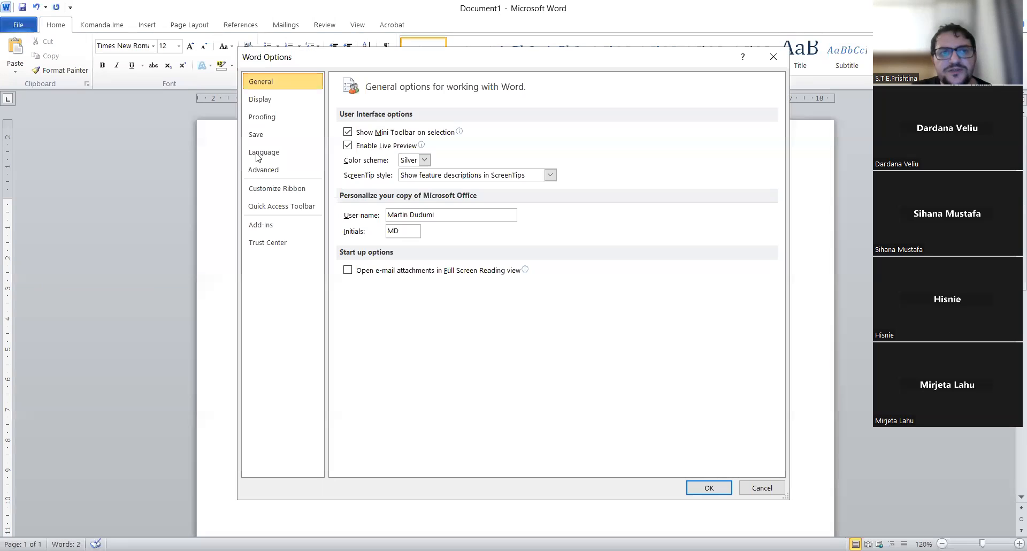
left_click(287, 122)
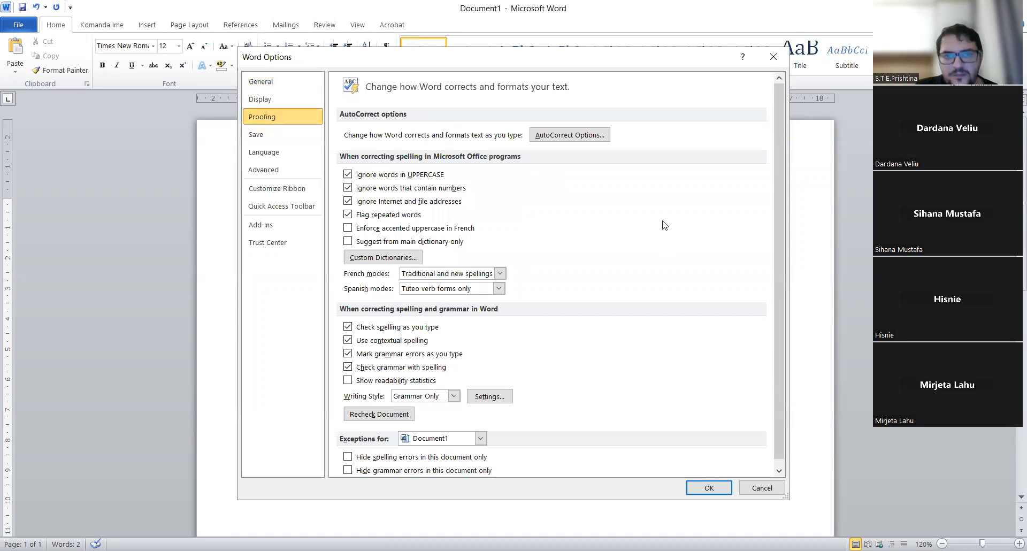
left_click(585, 138)
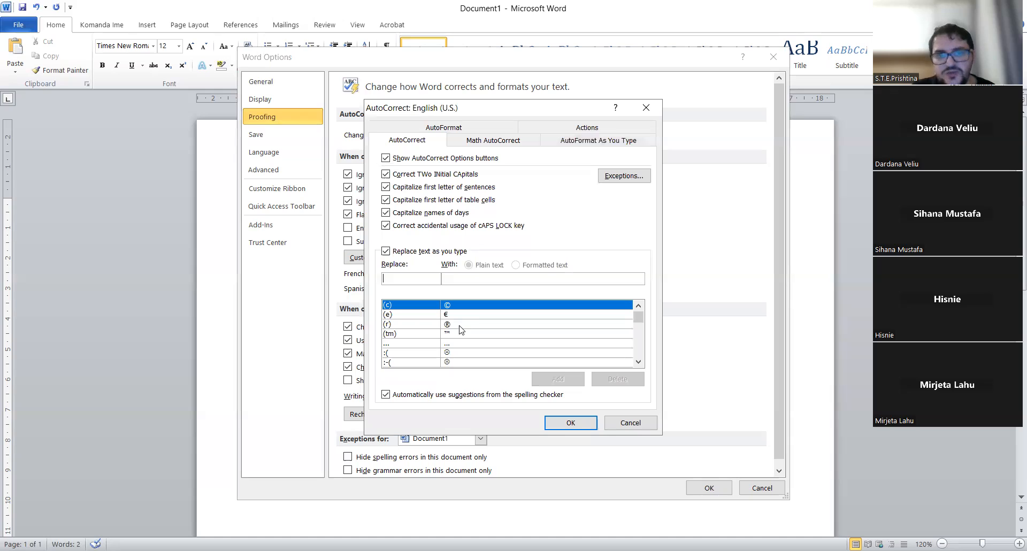
left_click(642, 363)
left_click(642, 363)
left_click(642, 363)
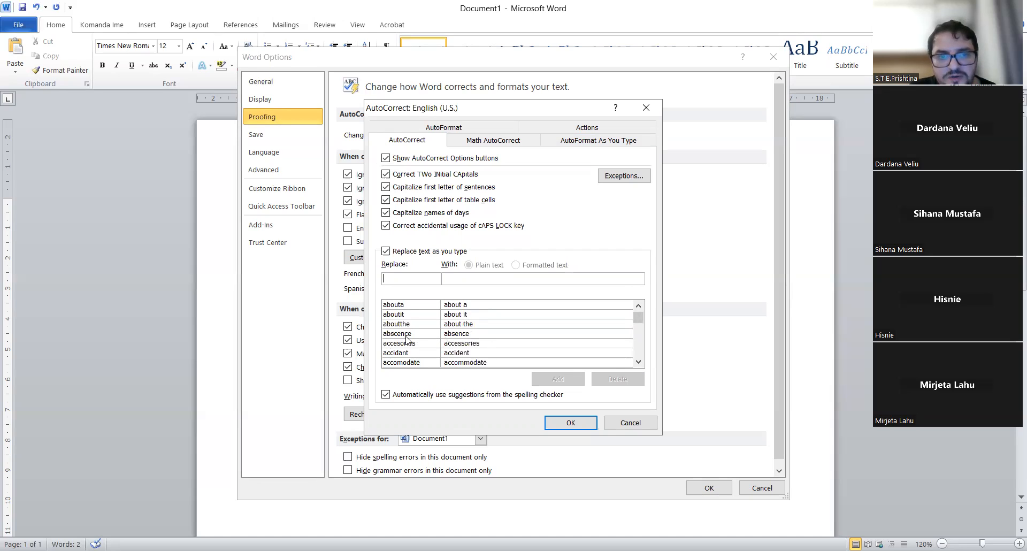
left_click(408, 315)
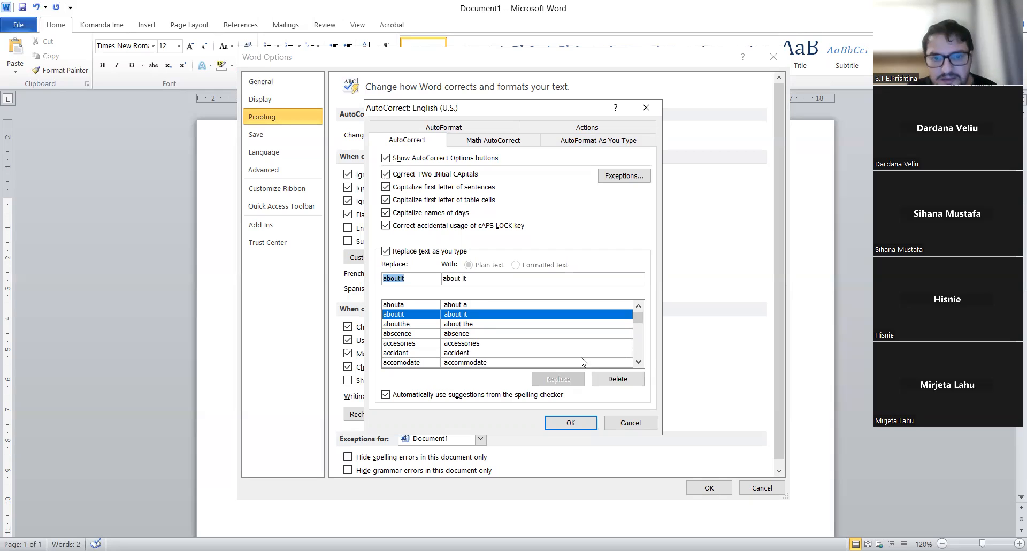
left_click(638, 362)
left_click_drag(638, 362, 638, 362)
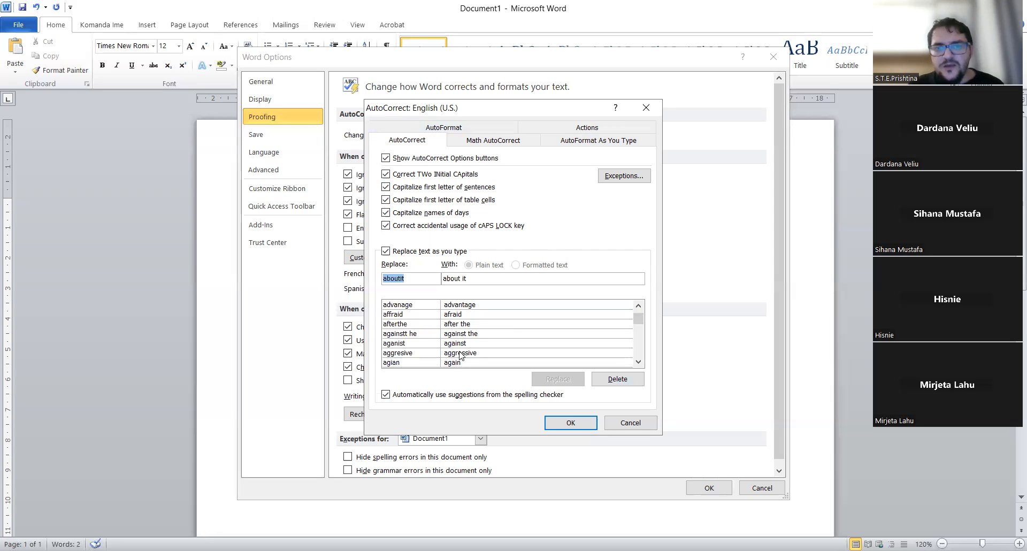
Examine the Math AutoCorrect symbol codes and leave the options without changes
left_click(496, 142)
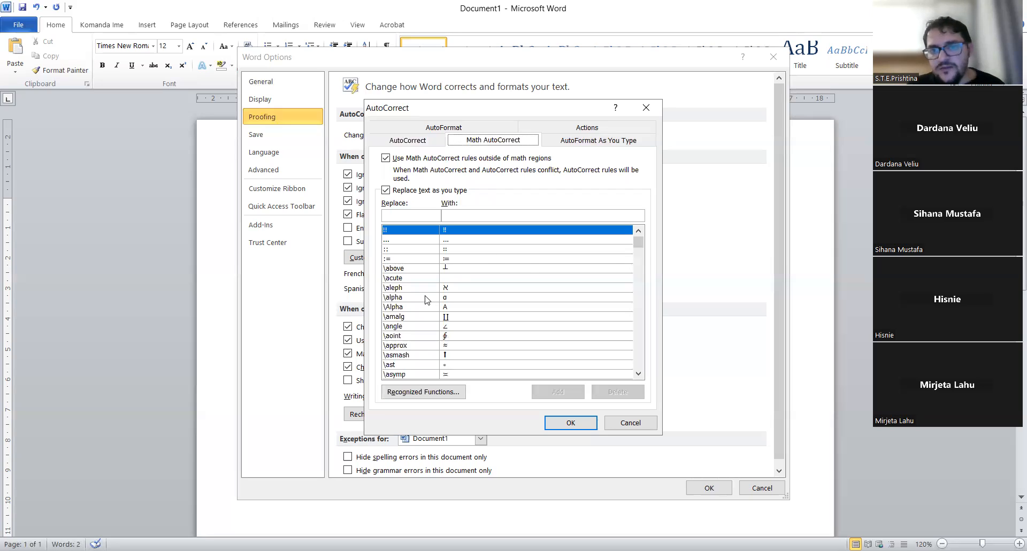
left_click_drag(638, 241, 640, 253)
scroll(455, 298, "up", 5)
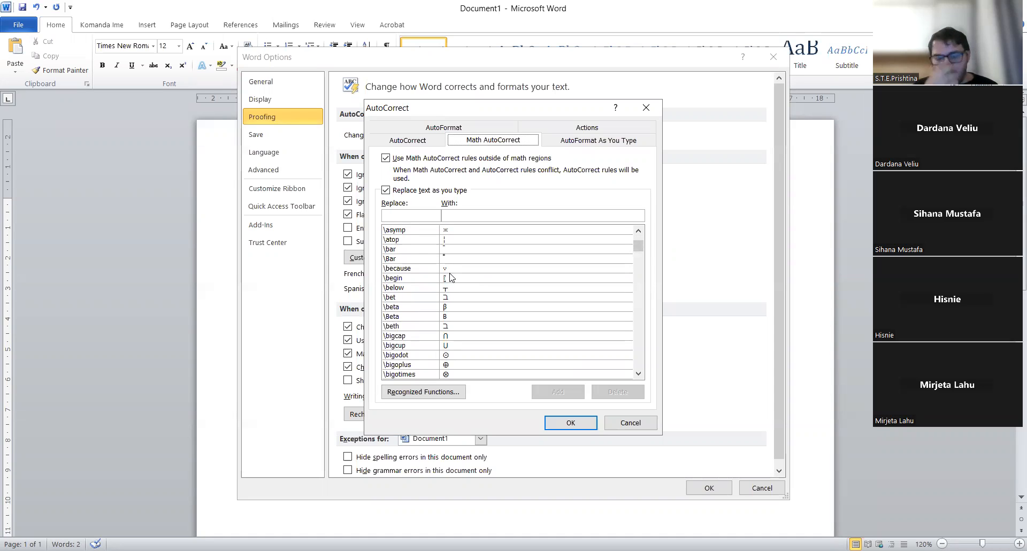
left_click_drag(638, 252, 638, 263)
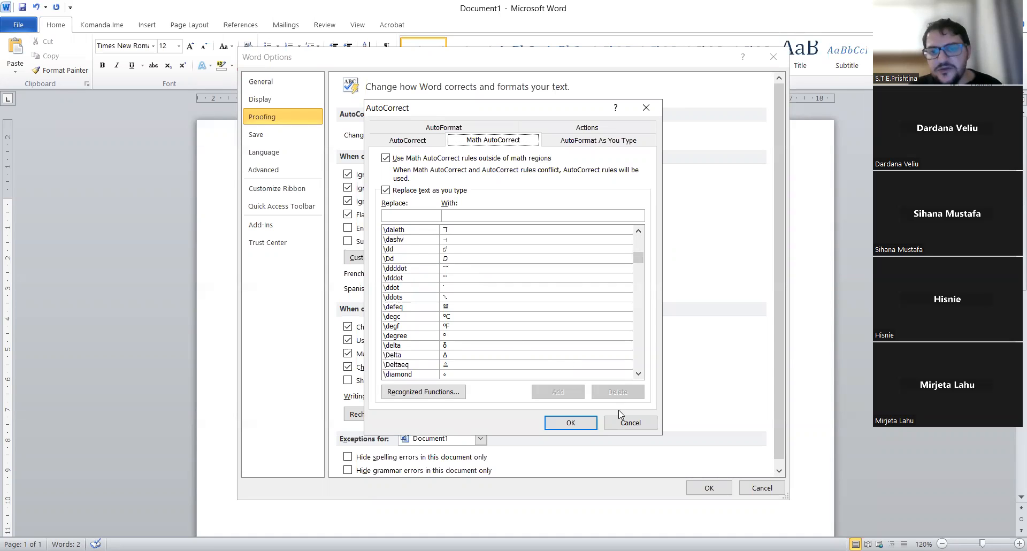
left_click(624, 423)
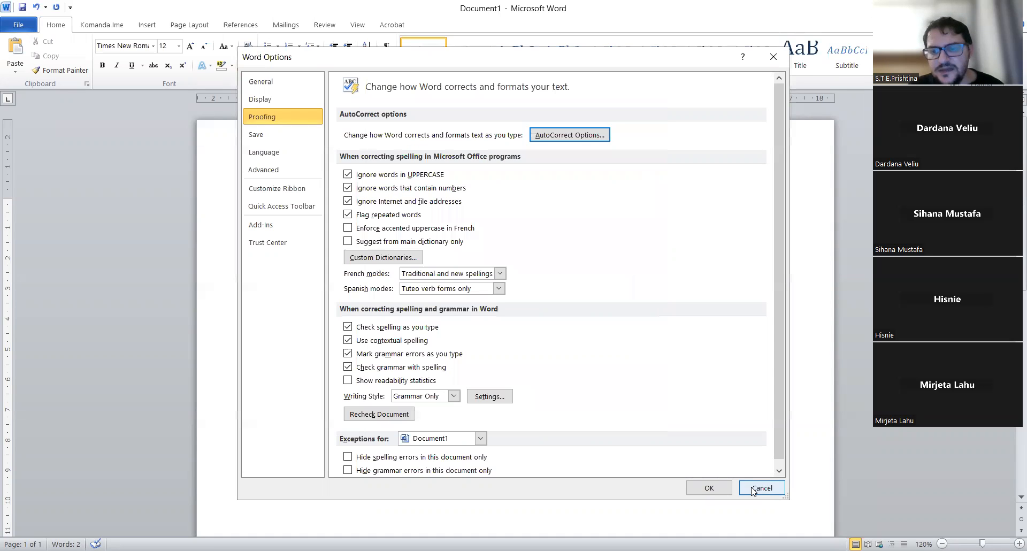
left_click(753, 488)
Add the °C symbol after the two emoticons using the code \degc, and start a new line
type("\\")
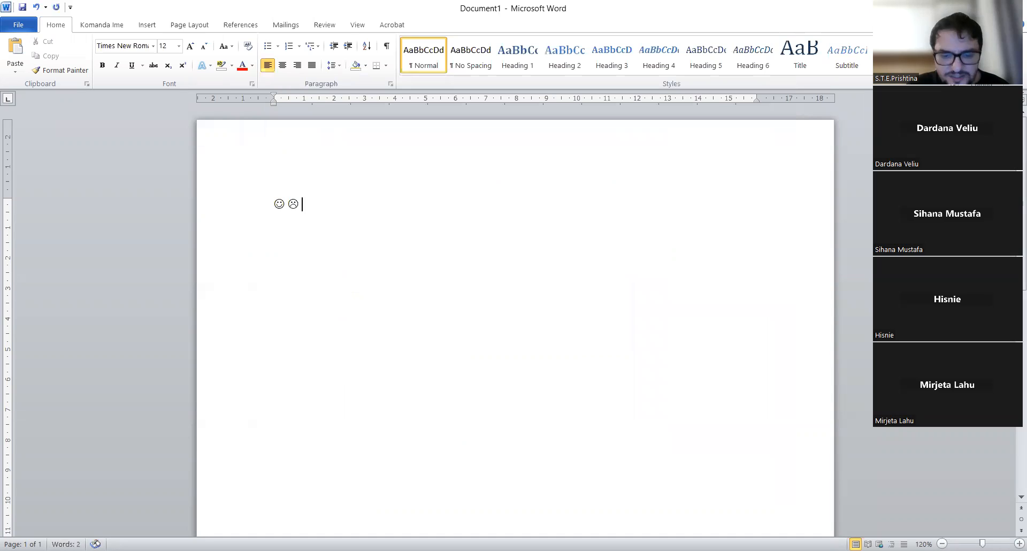
type("dec")
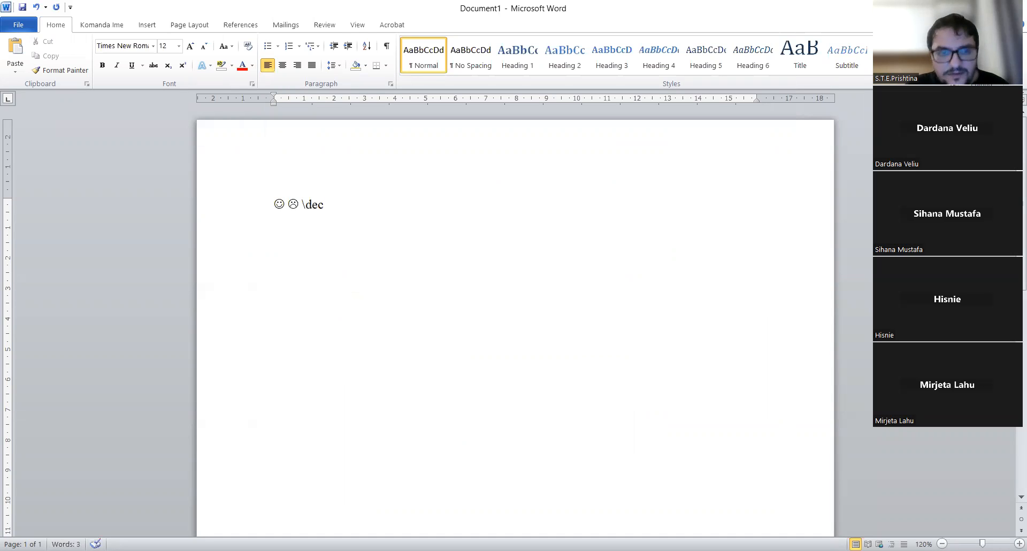
key("BackSpace")
type("gc")
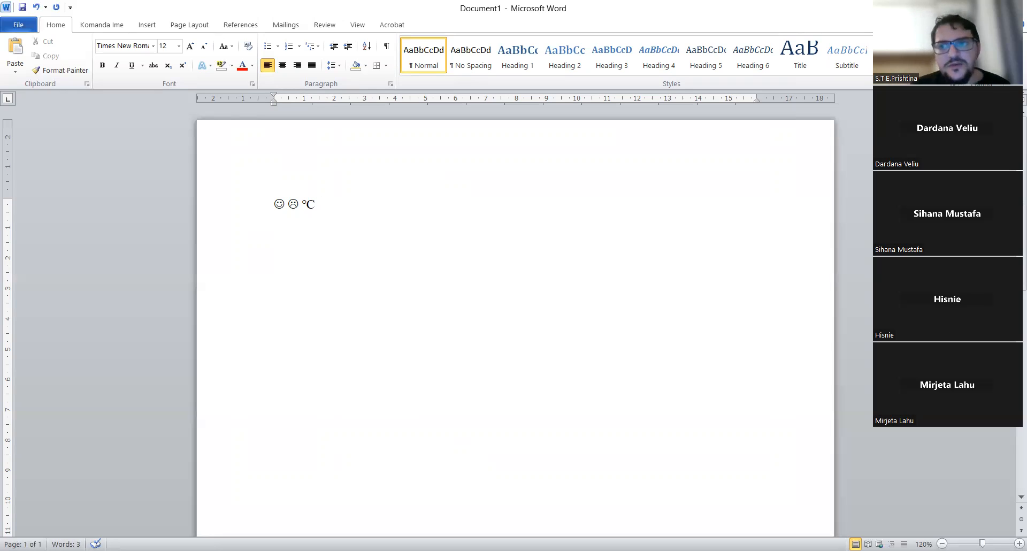
key("Return")
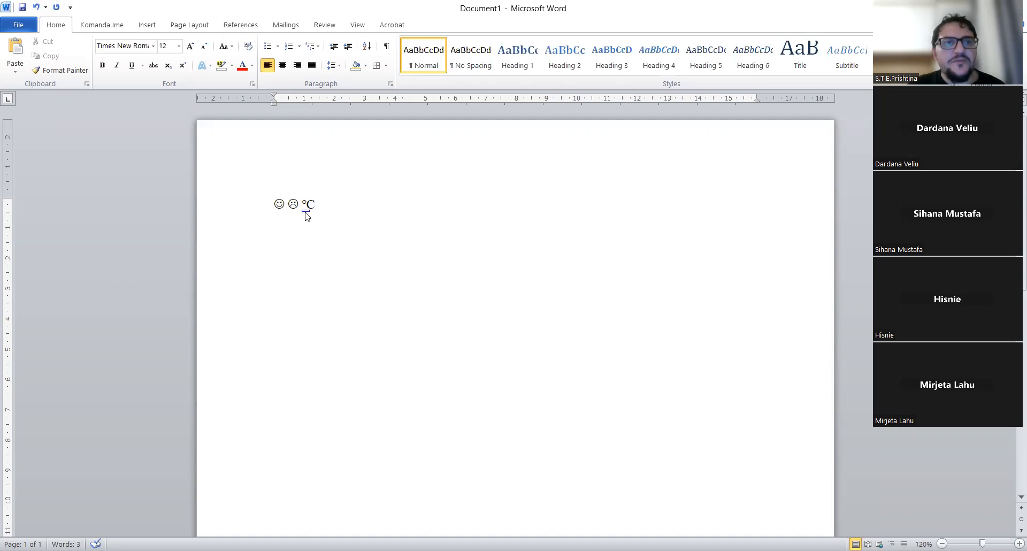
Insert a new equation starting with "x=" followed by a single integral with limits above and below the sign
left_click(148, 26)
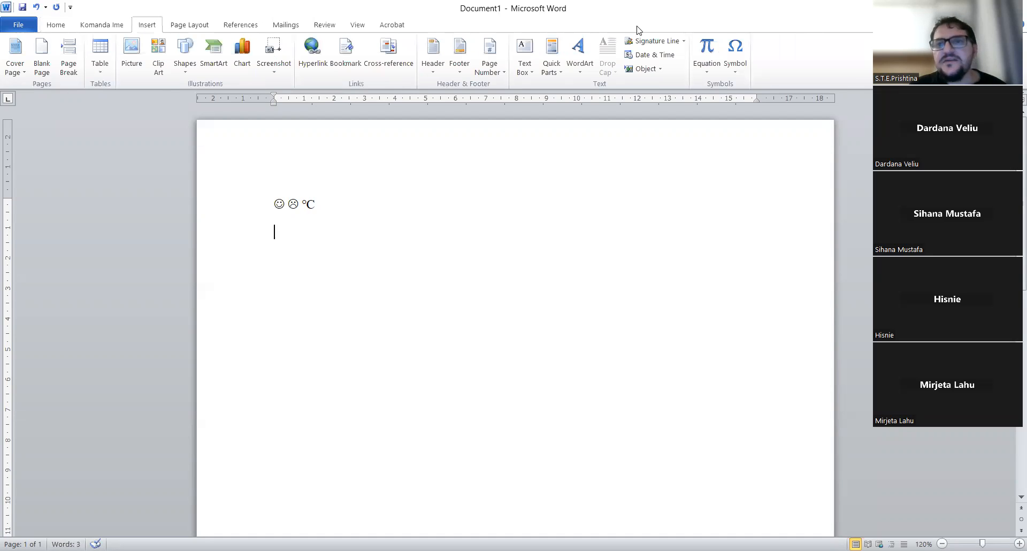
left_click(714, 52)
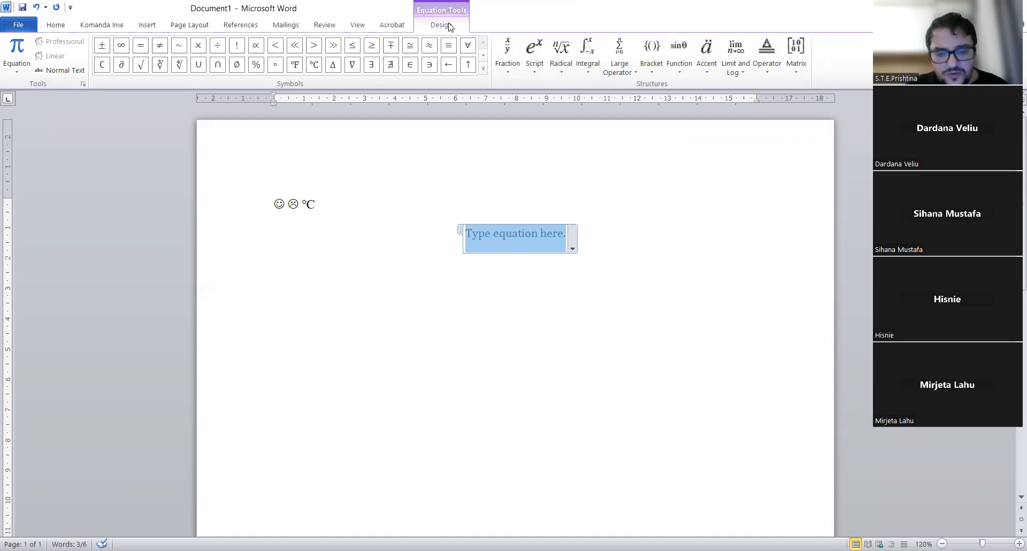
type("x=")
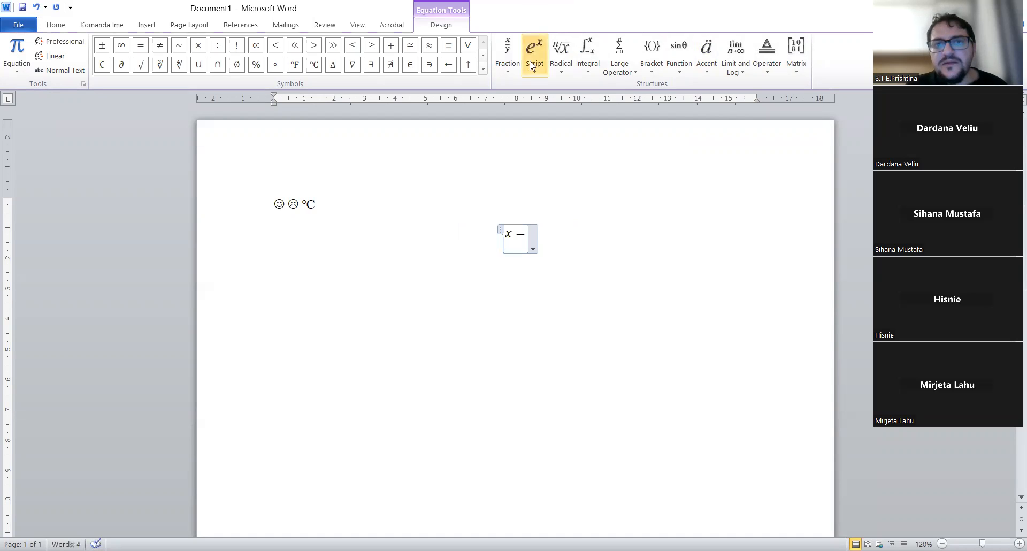
left_click(586, 70)
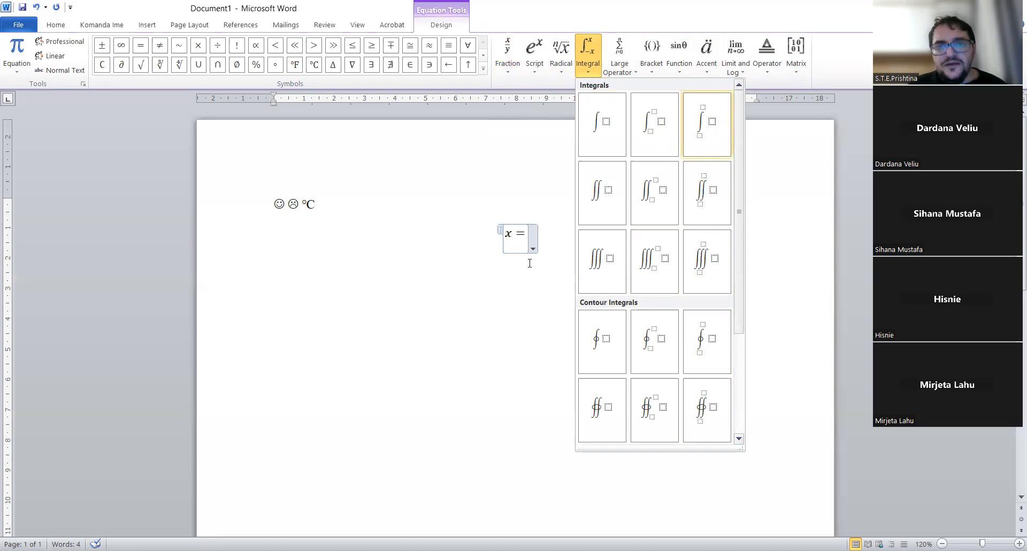
left_click(707, 131)
Set the integral's lower limit to a and its upper limit to b
left_click(518, 270)
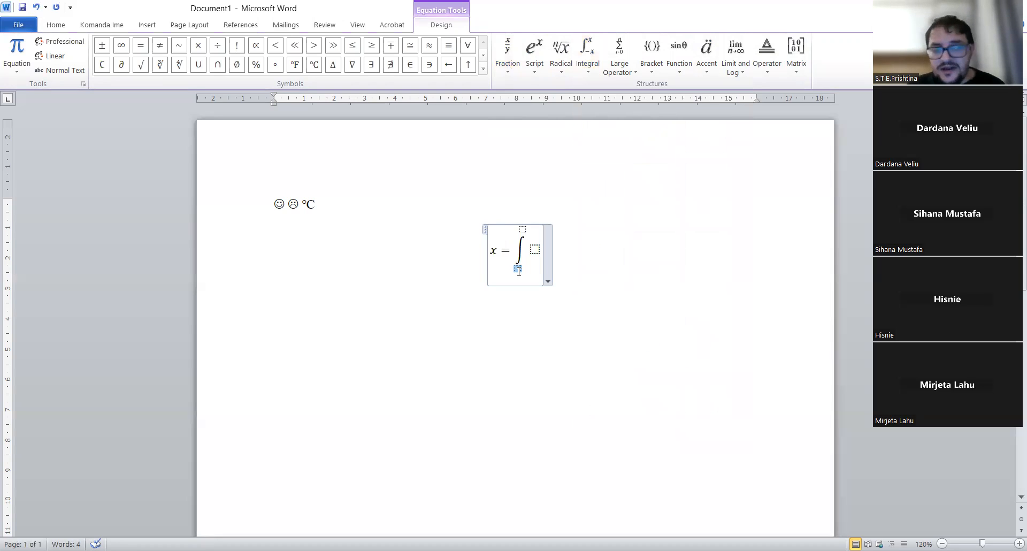
type("a")
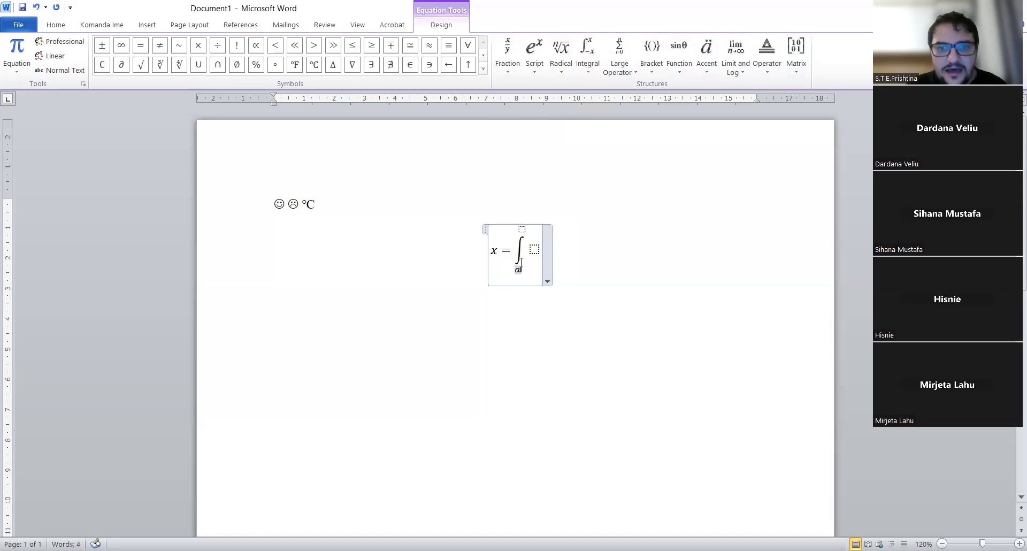
left_click(522, 230)
type("b")
Insert a square root into the integral's empty body and place a stacked fraction under the root
left_click(534, 249)
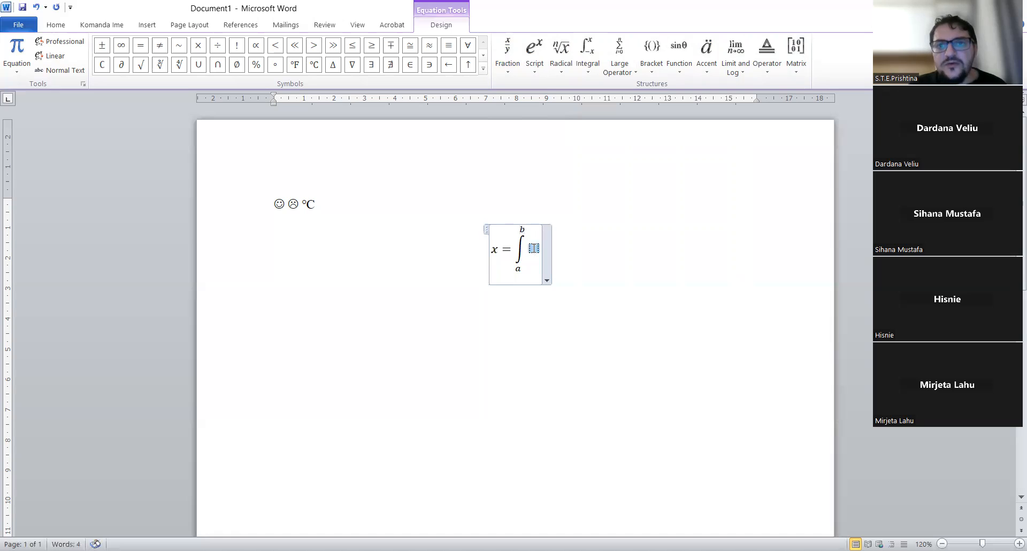
left_click(559, 69)
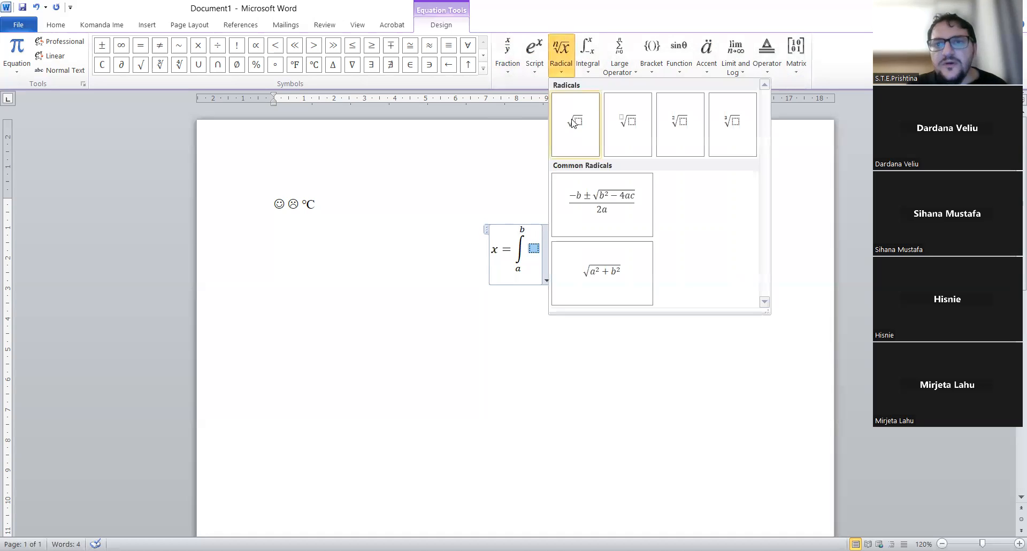
left_click(576, 131)
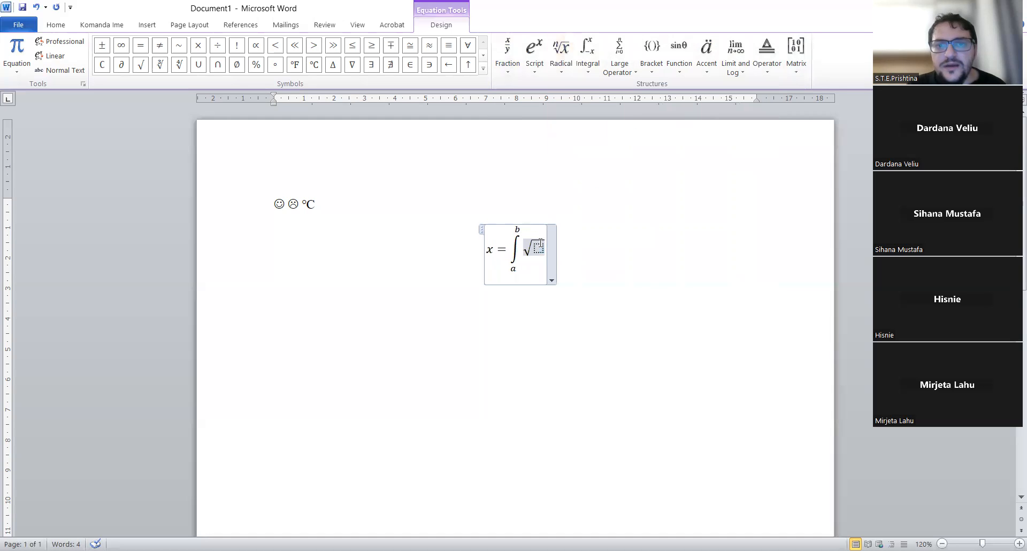
left_click(500, 73)
left_click(523, 128)
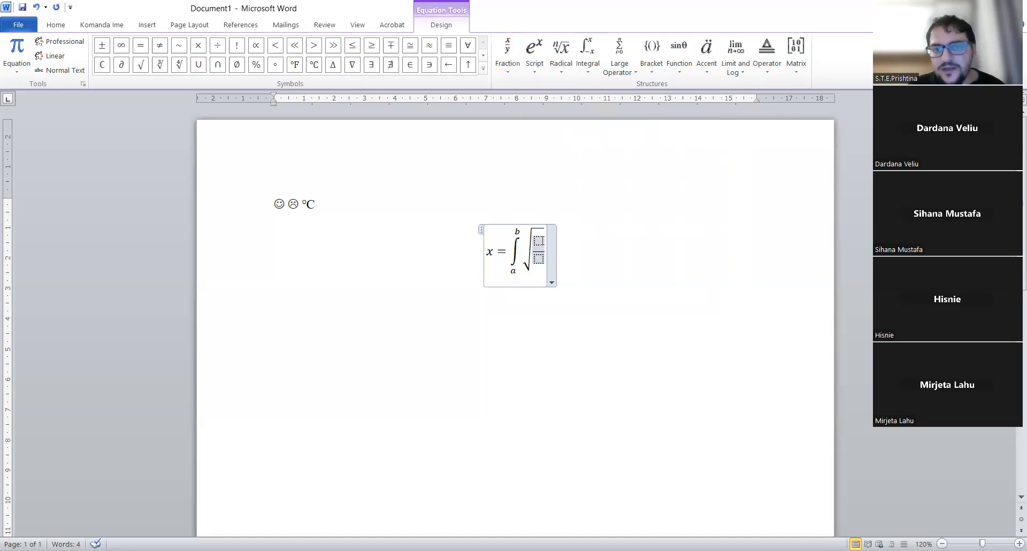
Fill the fraction under the root with f(x) as numerator and g(x) as denominator
type("f(x)")
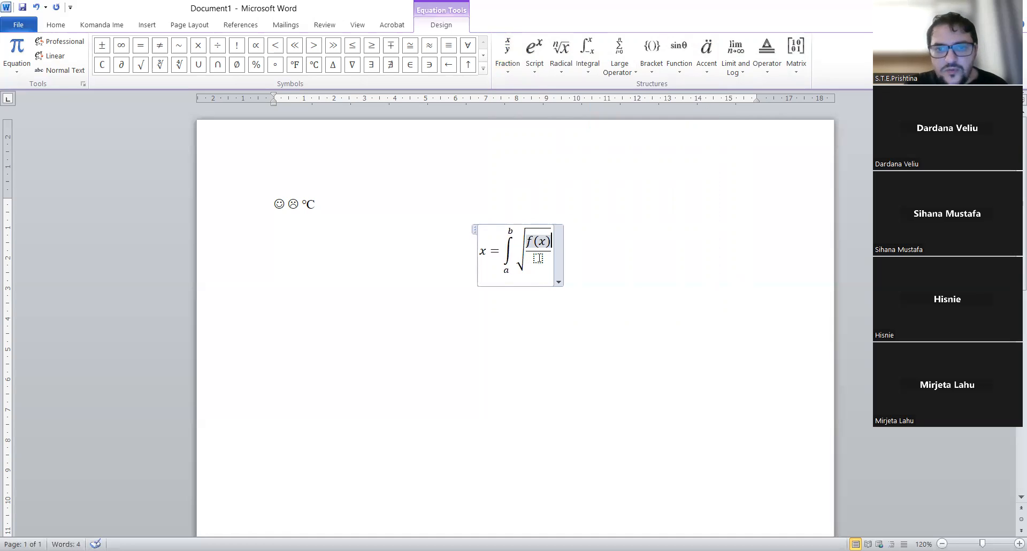
left_click(538, 259)
type("g(x")
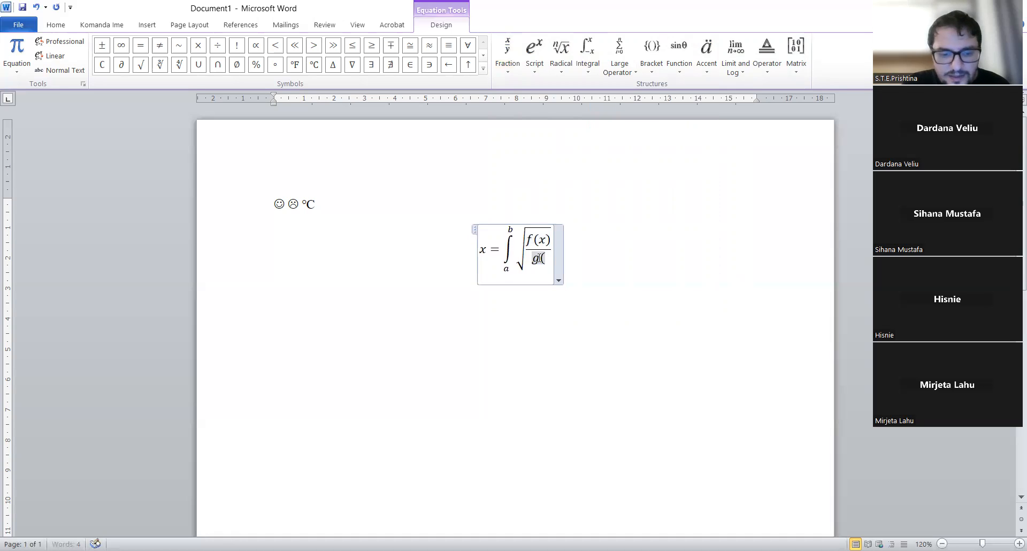
type(")")
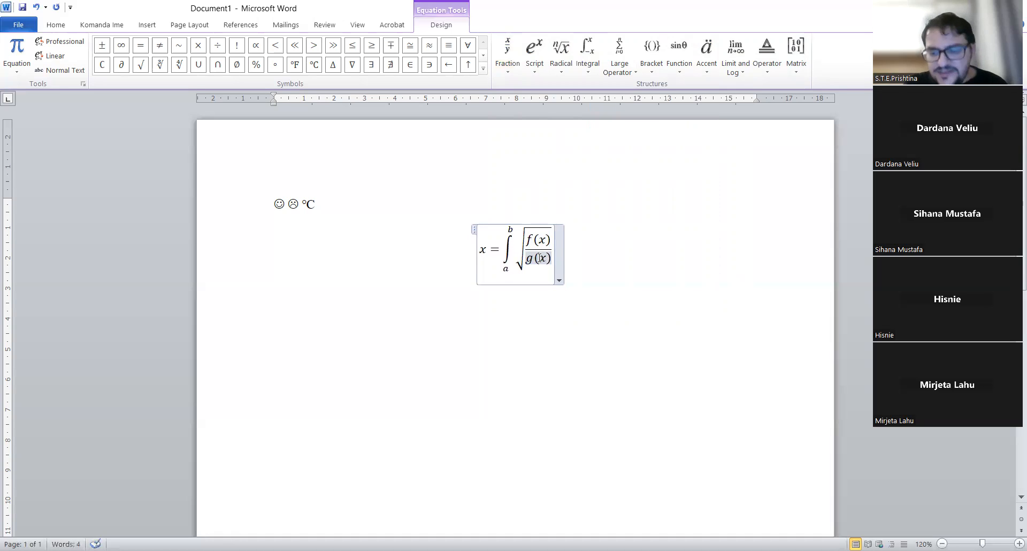
Add dx after the square root inside the integral and leave the finished equation
key("Right")
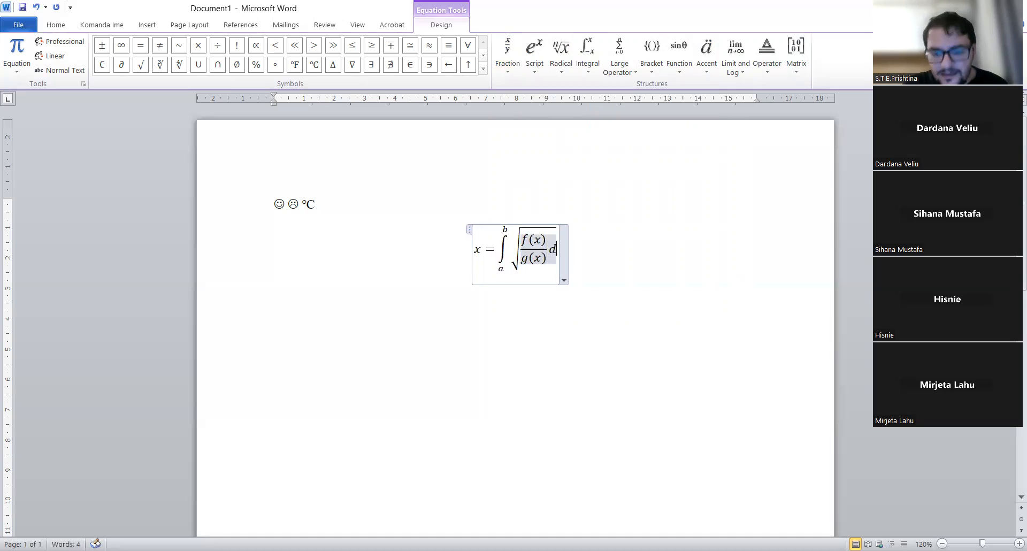
type("dx")
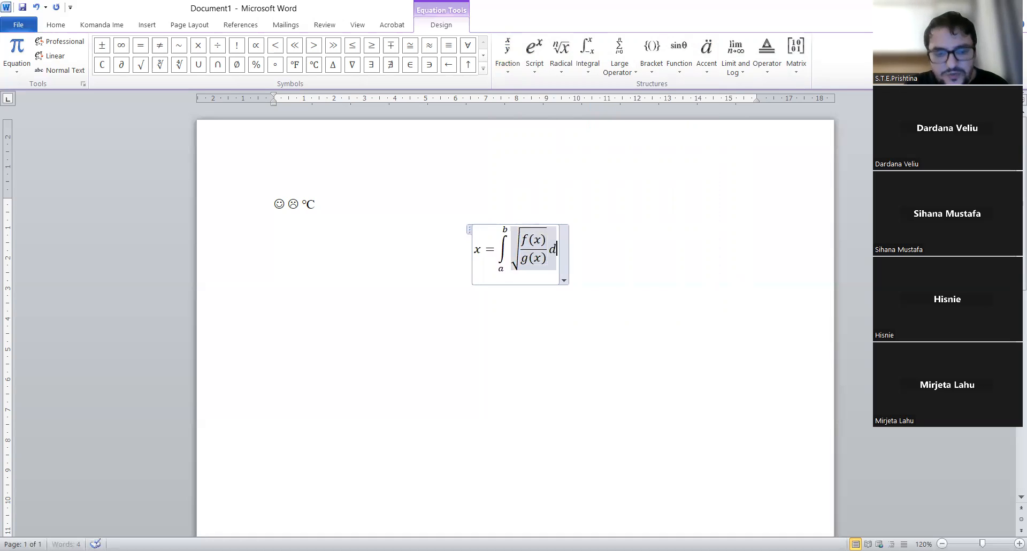
left_click(663, 282)
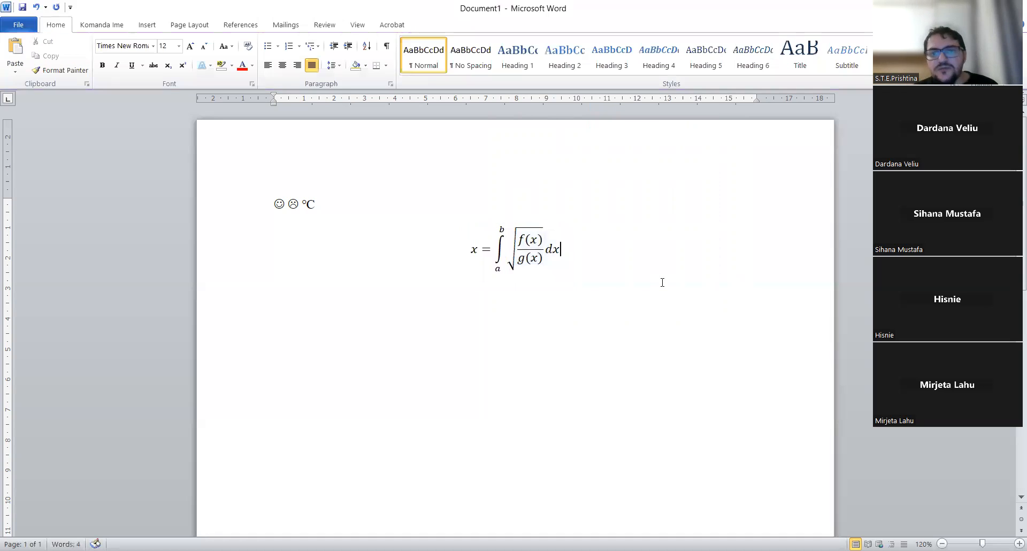